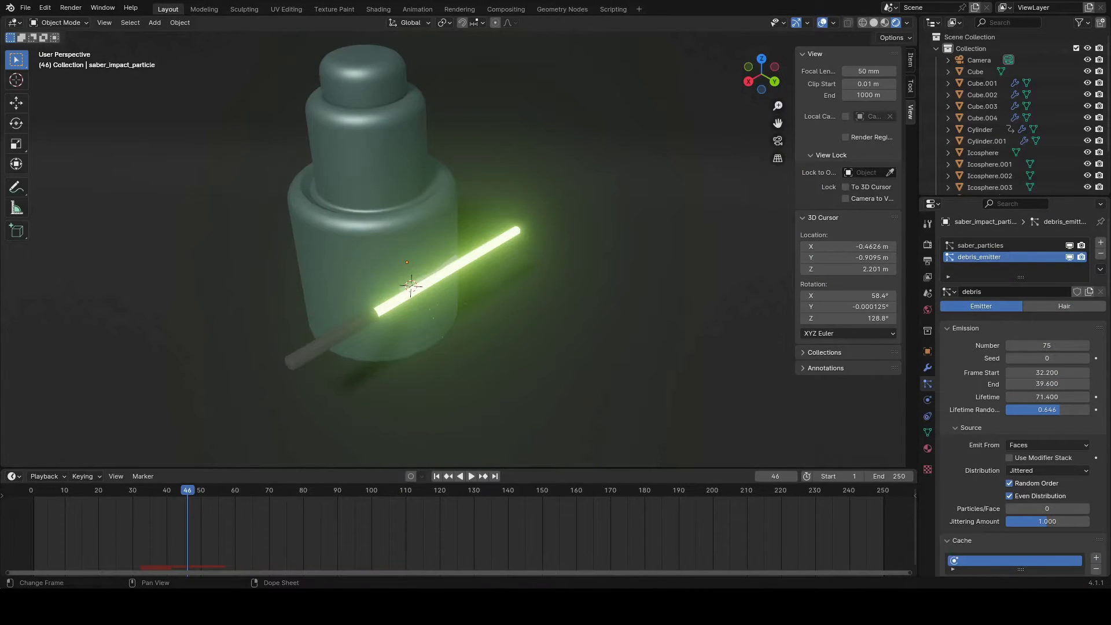
# Orbit out for a wider view of the finished saber and cylinder.
pyautogui.moveTo(505, 380); pyautogui.dragTo(499, 282, button='middle')
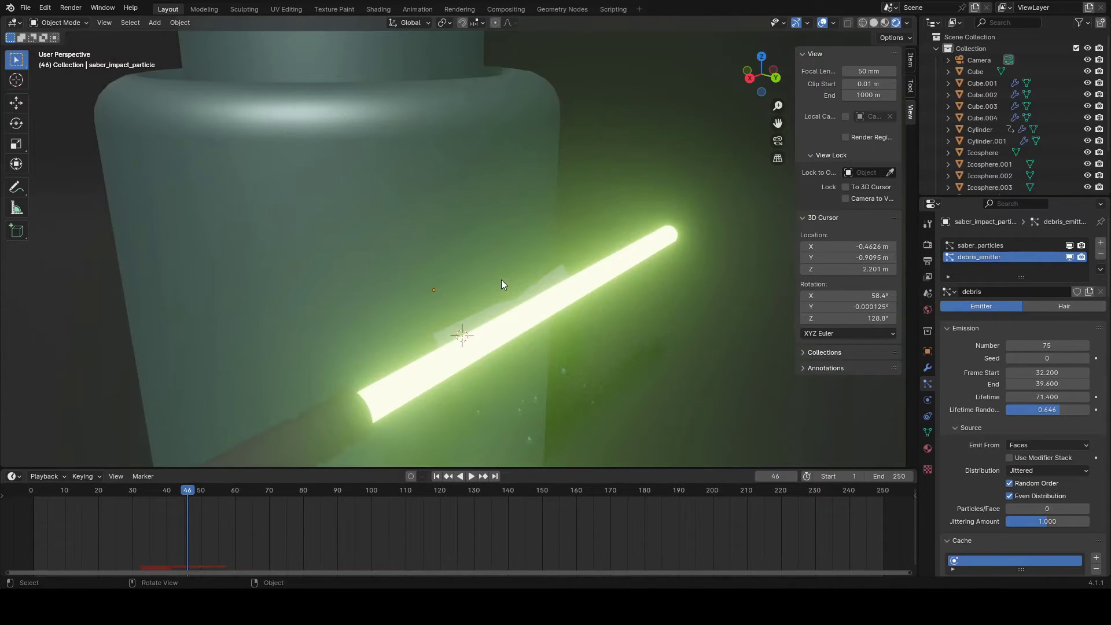
pyautogui.moveTo(523, 324); pyautogui.dragTo(360, 340, button='middle')
pyautogui.click(358, 331)
# Rewind to frame 0 and play the saber swing into the pillar through frame 96.
pyautogui.moveTo(101, 491); pyautogui.dragTo(21, 490)
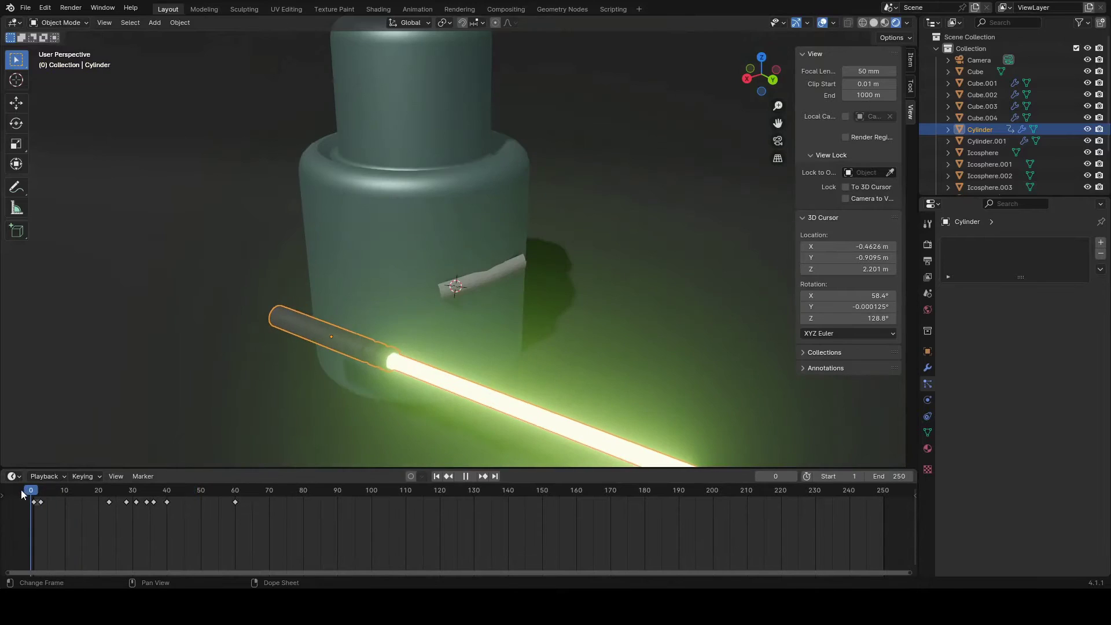
pyautogui.scroll(-2, 444, 266)
pyautogui.scroll(1, 429, 299)
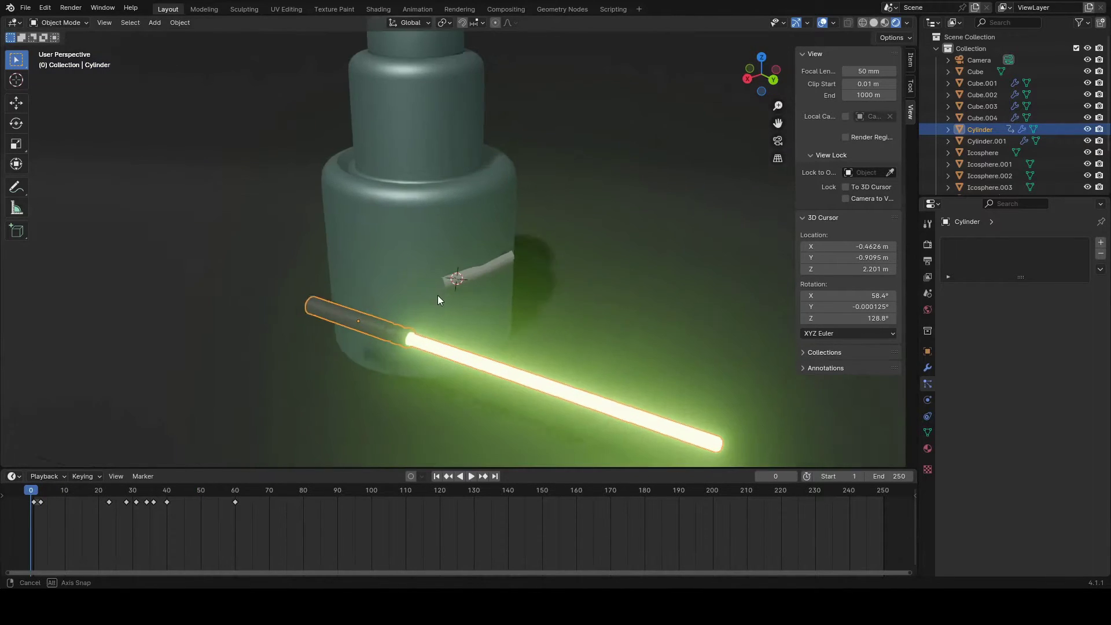
pyautogui.moveTo(437, 295); pyautogui.dragTo(507, 311, button='middle')
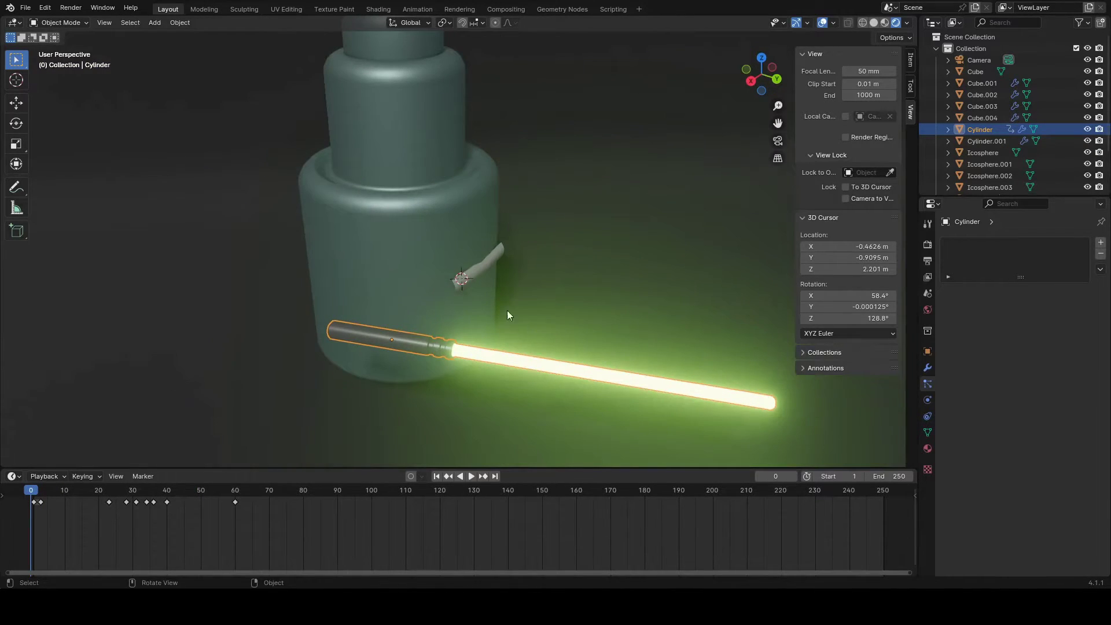
pyautogui.click(479, 300)
pyautogui.press('space')
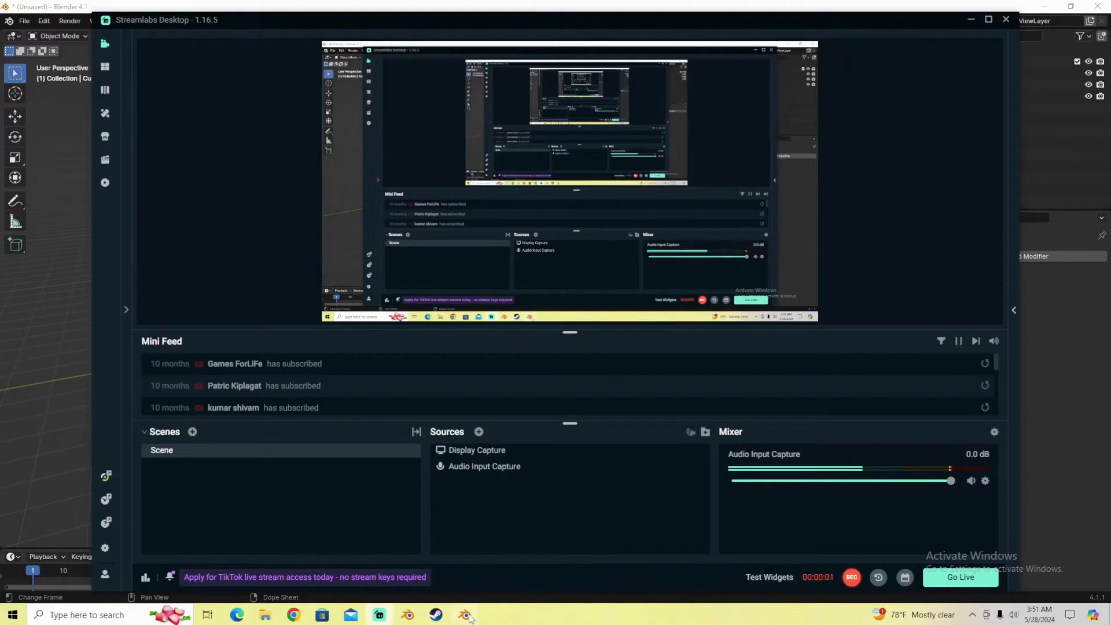
# Delete the default cube, leaving camera and light, and show the Add > Mesh shape list.
pyautogui.click(465, 615)
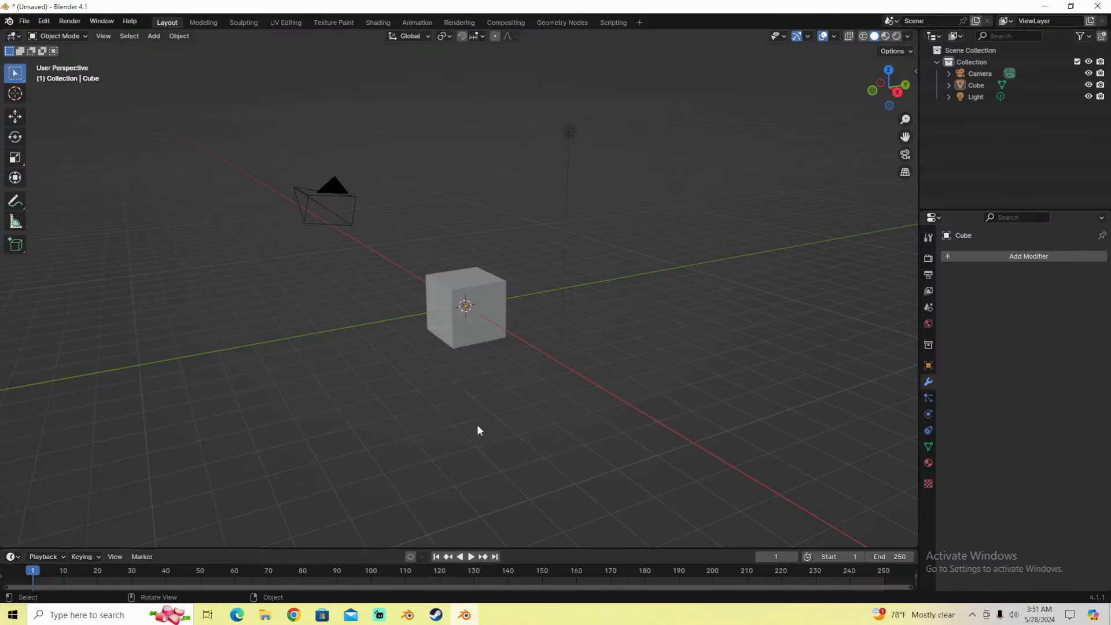
pyautogui.moveTo(477, 425); pyautogui.dragTo(521, 343, button='middle')
pyautogui.press('Delete')
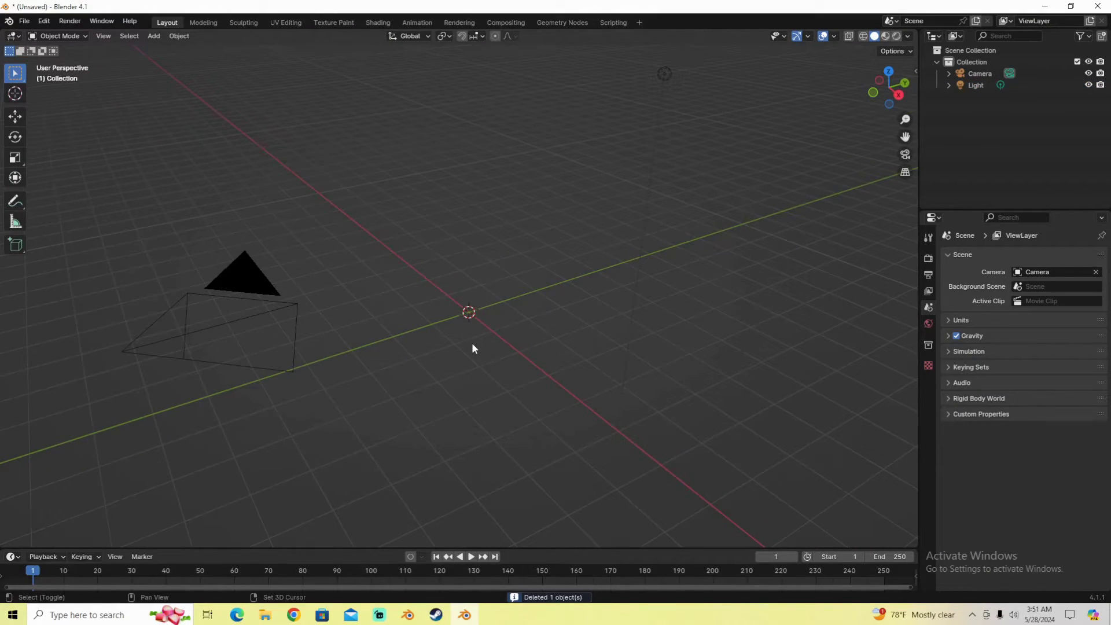
pyautogui.hotkey('shift', 'a')
pyautogui.moveTo(471, 343)
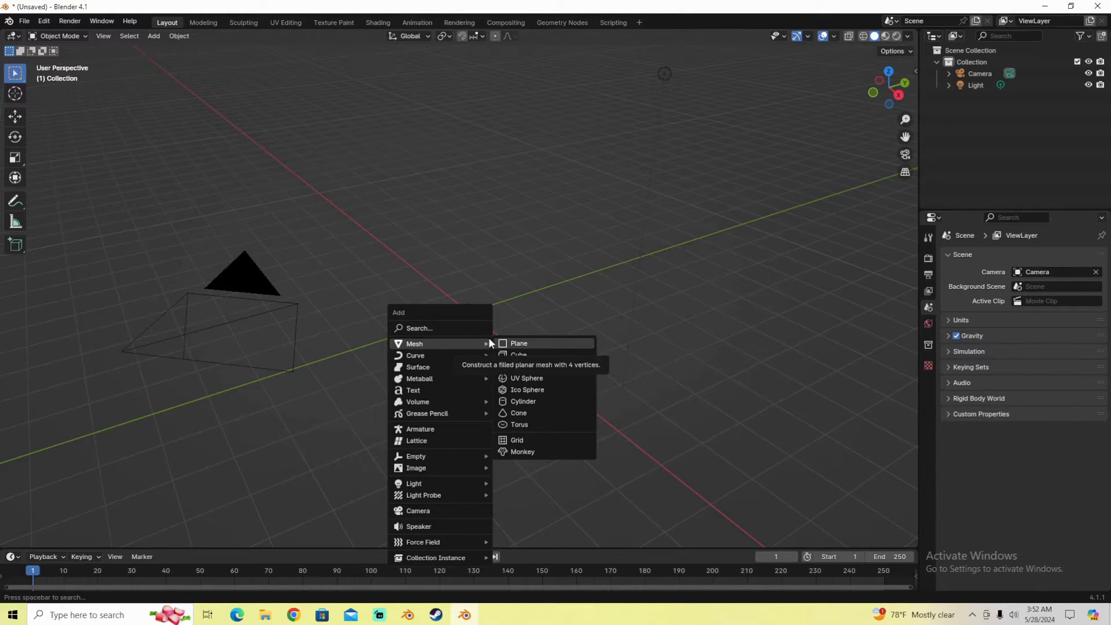
# Add a plane and scale it up into a large floor.
pyautogui.click(520, 345)
pyautogui.press('s')
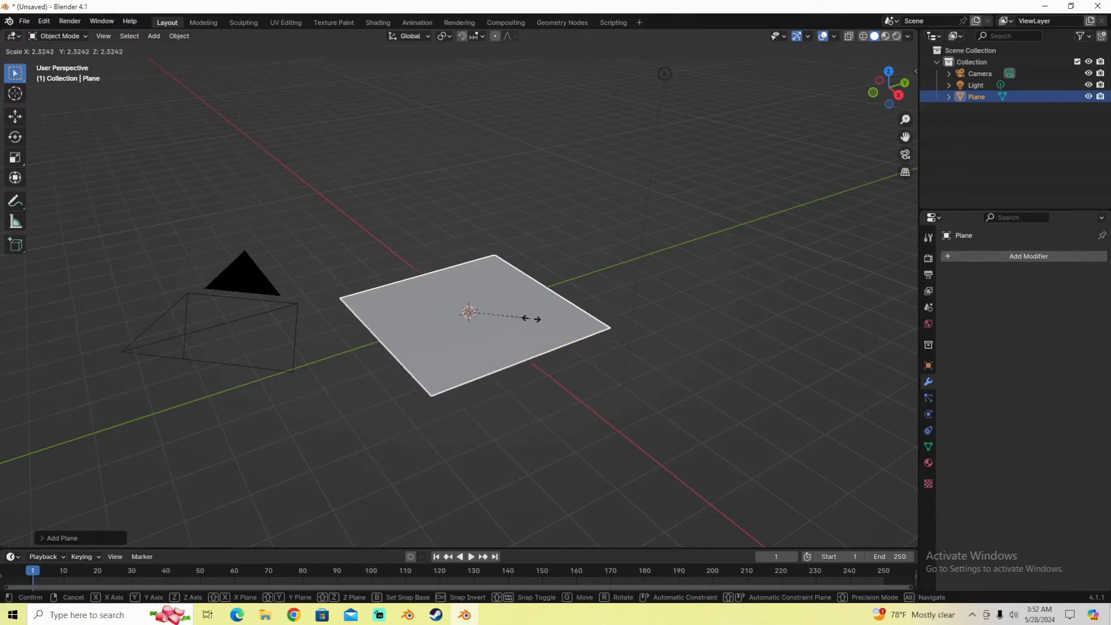
pyautogui.click(712, 346)
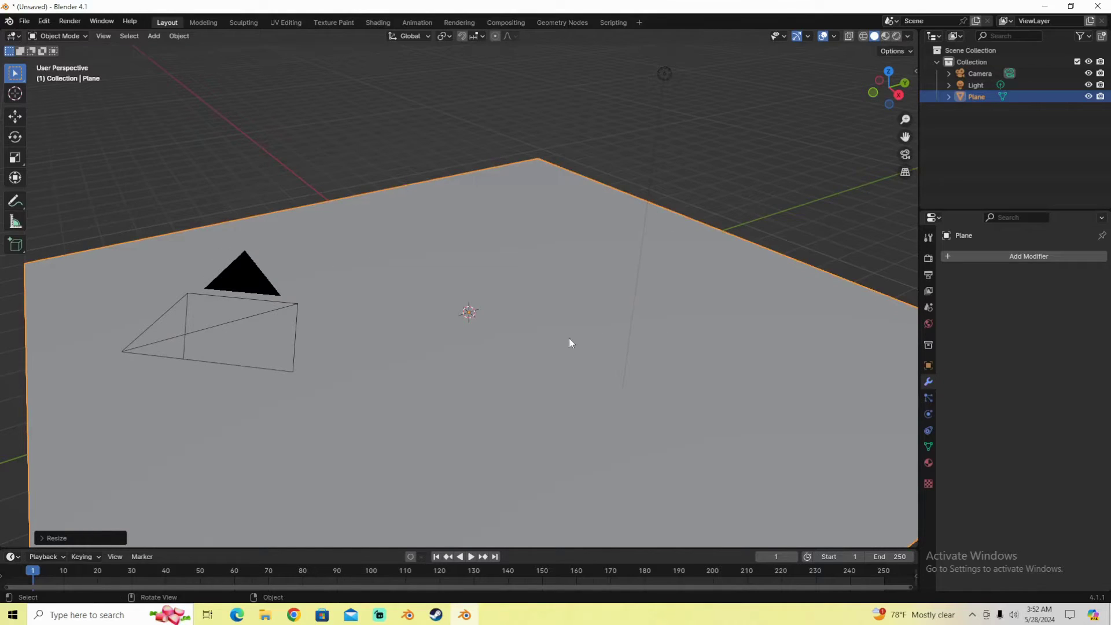
pyautogui.moveTo(569, 338); pyautogui.dragTo(507, 301, button='middle')
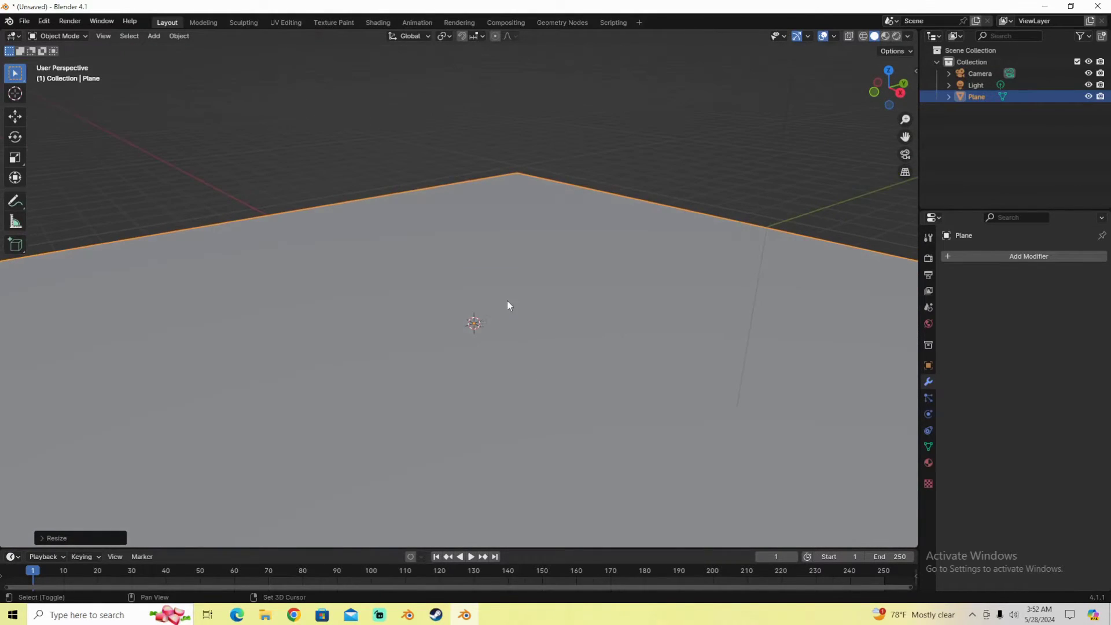
# Add a cylinder, shrink it, and raise it along Z onto the plane.
pyautogui.hotkey('shift', 'a')
pyautogui.moveTo(505, 300)
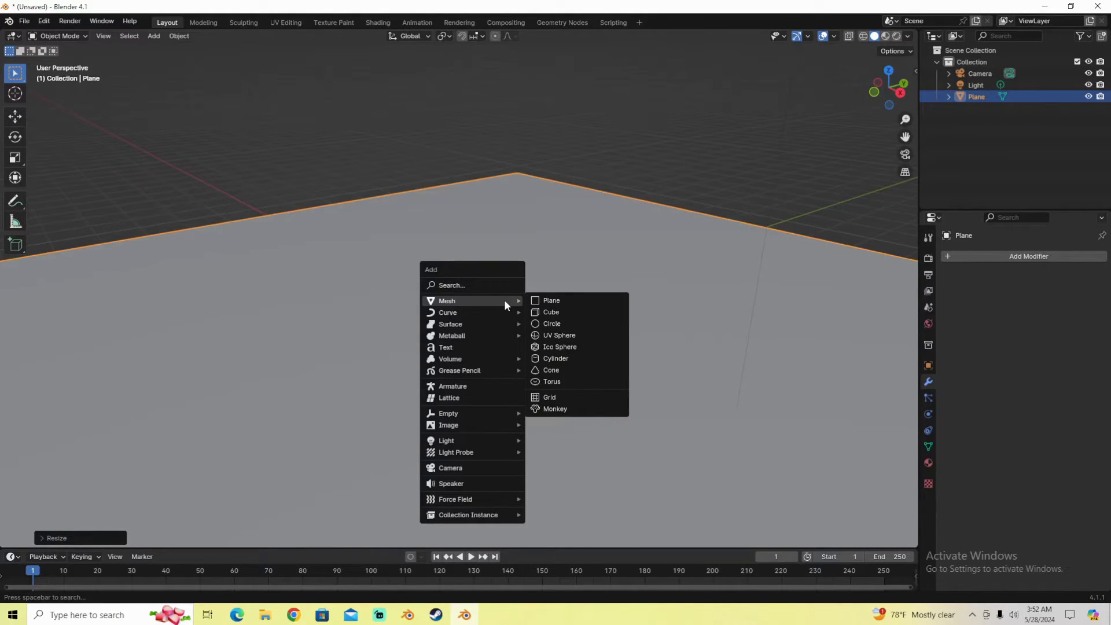
pyautogui.click(566, 361)
pyautogui.press('s')
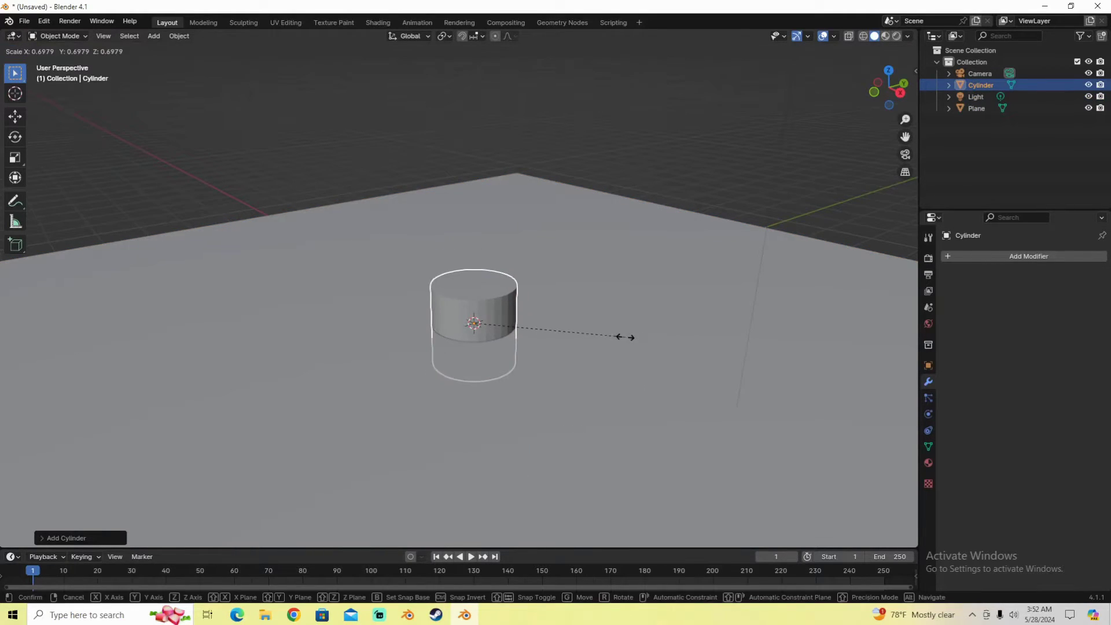
pyautogui.click(507, 364)
pyautogui.press('g')
pyautogui.press('z')
pyautogui.click(500, 327)
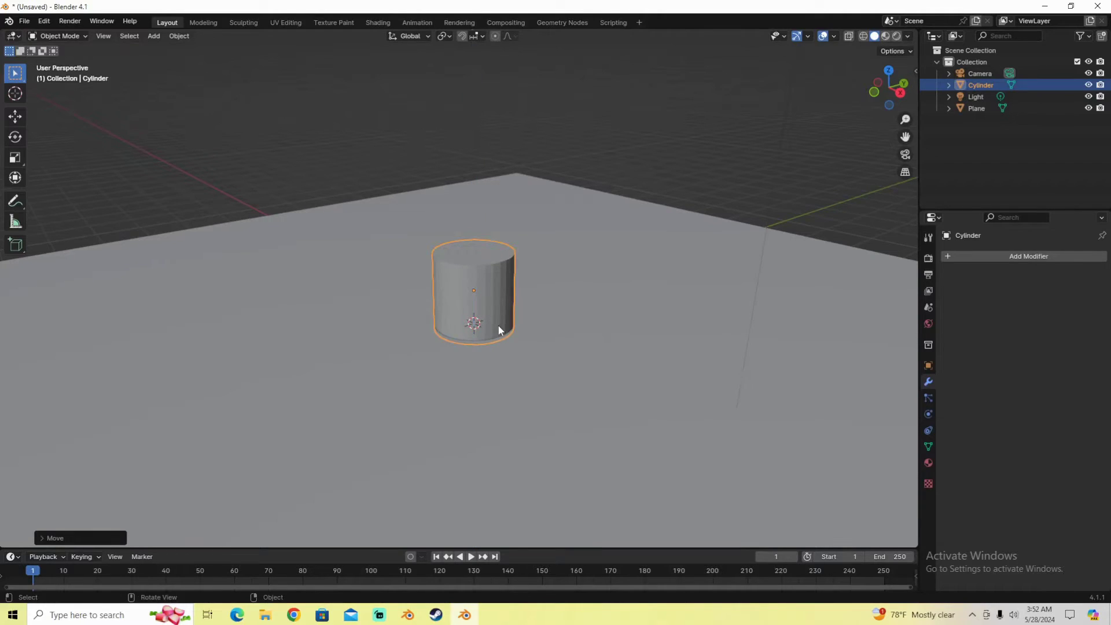
pyautogui.scroll(1, 501, 323)
# In Edit Mode, move the cylinder's top face up along Z to make it tall.
pyautogui.press('Tab')
pyautogui.press('3')
pyautogui.click(470, 254)
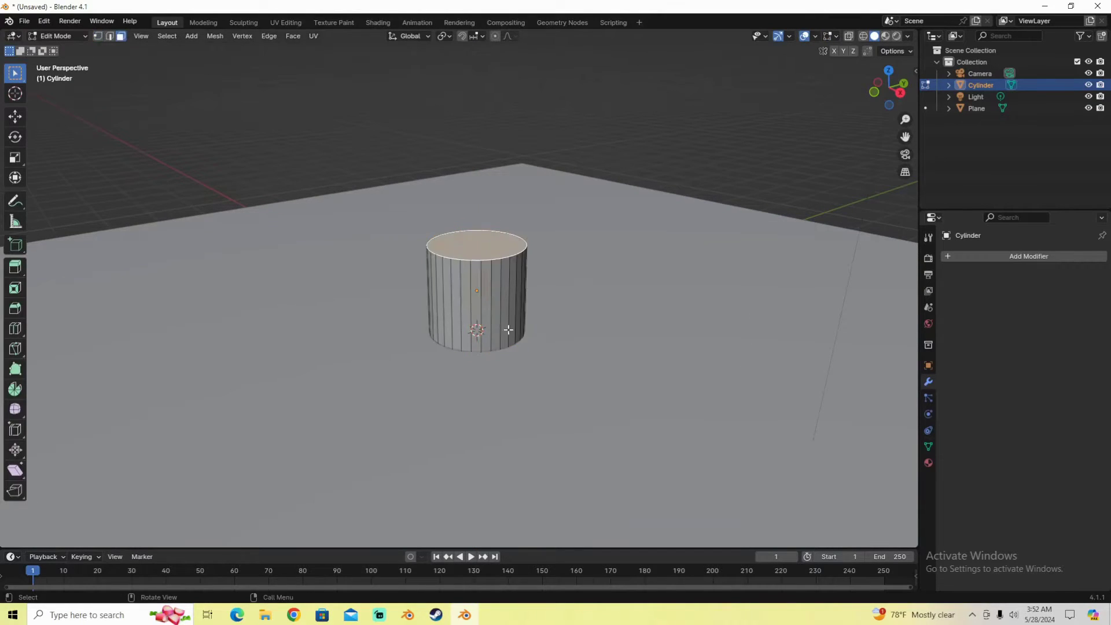
pyautogui.press('g')
pyautogui.press('z')
pyautogui.click(484, 159)
pyautogui.press('Tab')
pyautogui.moveTo(521, 293); pyautogui.dragTo(461, 218, button='middle')
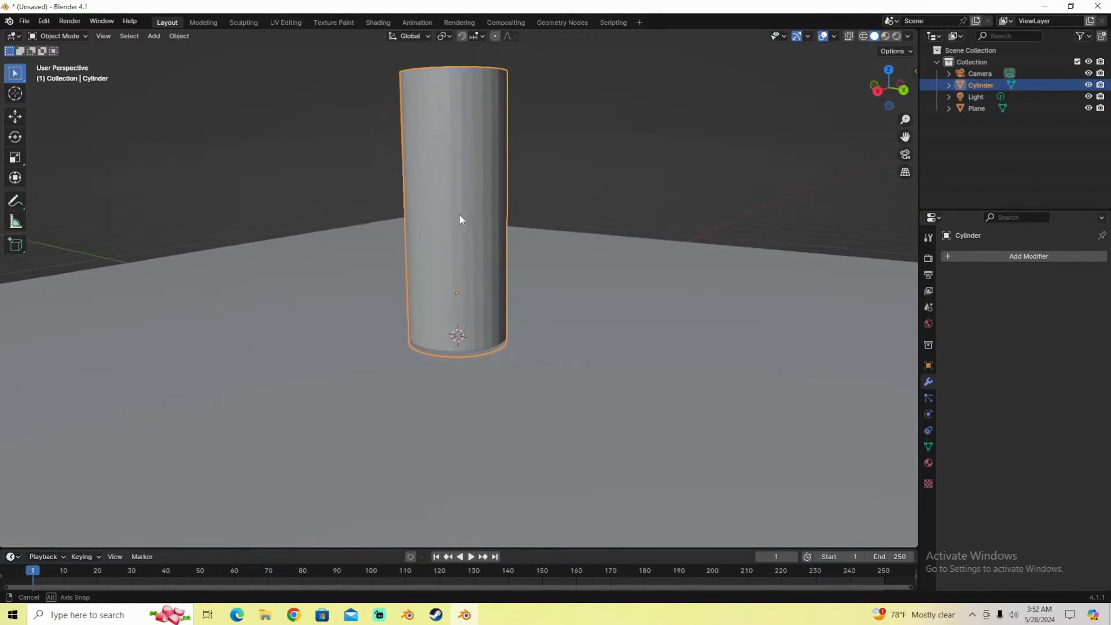
pyautogui.moveTo(409, 243); pyautogui.dragTo(442, 189, button='middle')
pyautogui.moveTo(465, 143); pyautogui.dragTo(521, 255, button='middle')
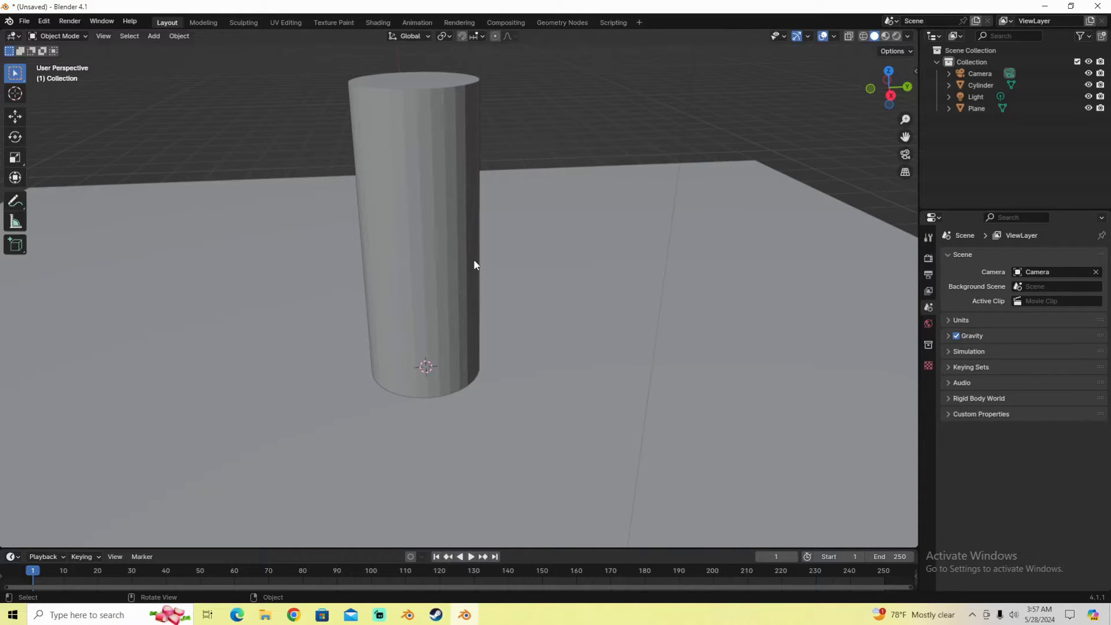
# Append the light_saber object from how_to_make_Jedi/lightsaber_blendswap.blend via File > Append.
pyautogui.click(25, 21)
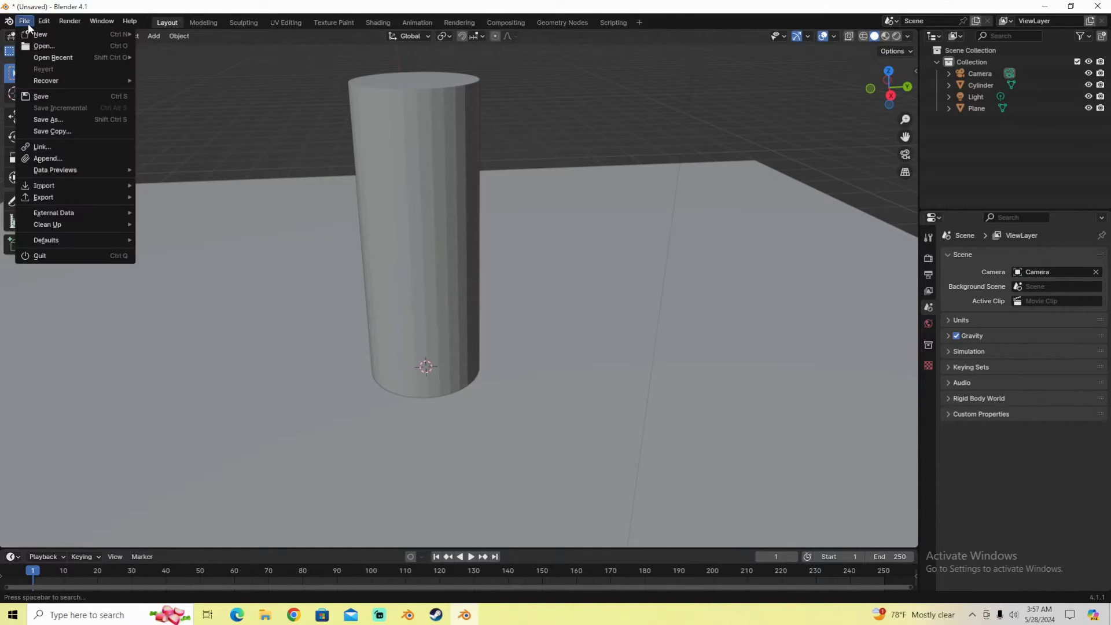
pyautogui.click(56, 158)
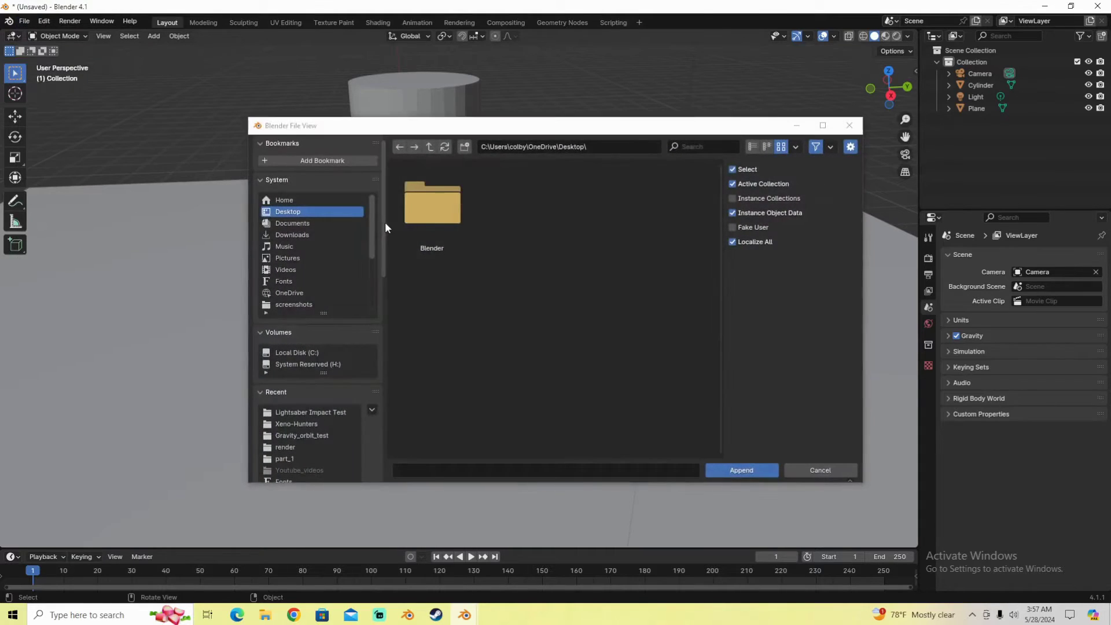
pyautogui.click(452, 225)
pyautogui.doubleClick(453, 225)
pyautogui.doubleClick(425, 202)
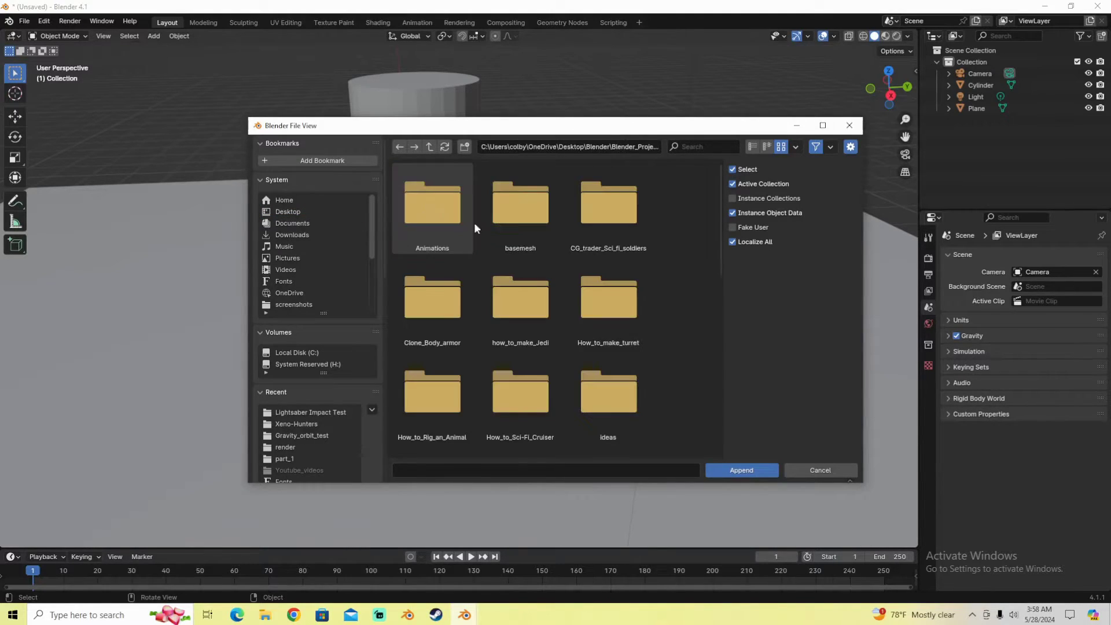
pyautogui.doubleClick(529, 321)
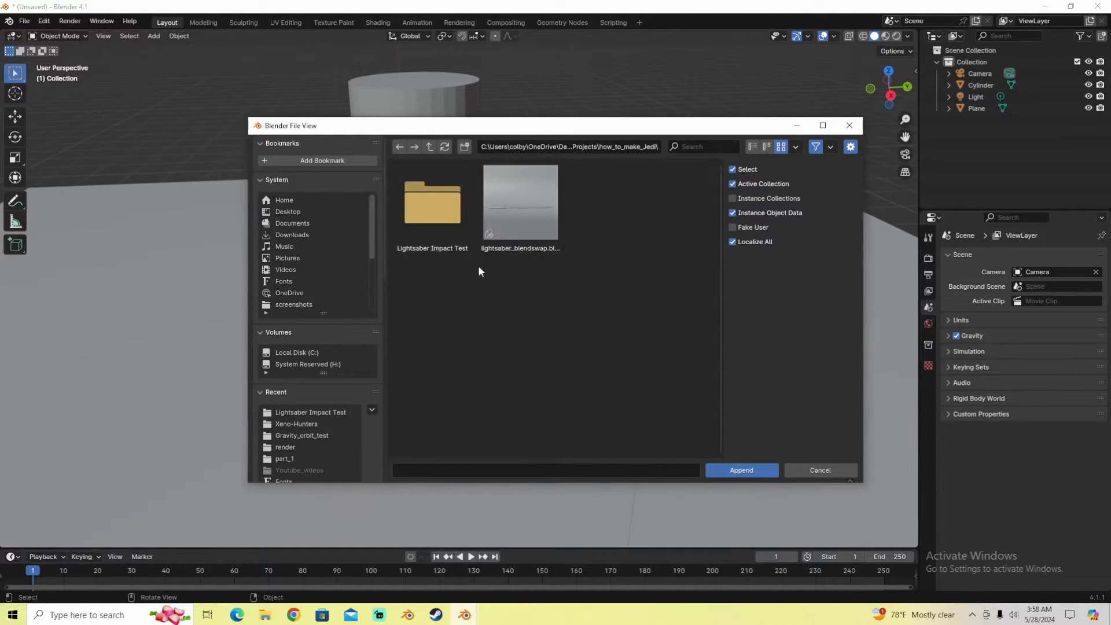
pyautogui.doubleClick(537, 204)
pyautogui.scroll(-2, 547, 339)
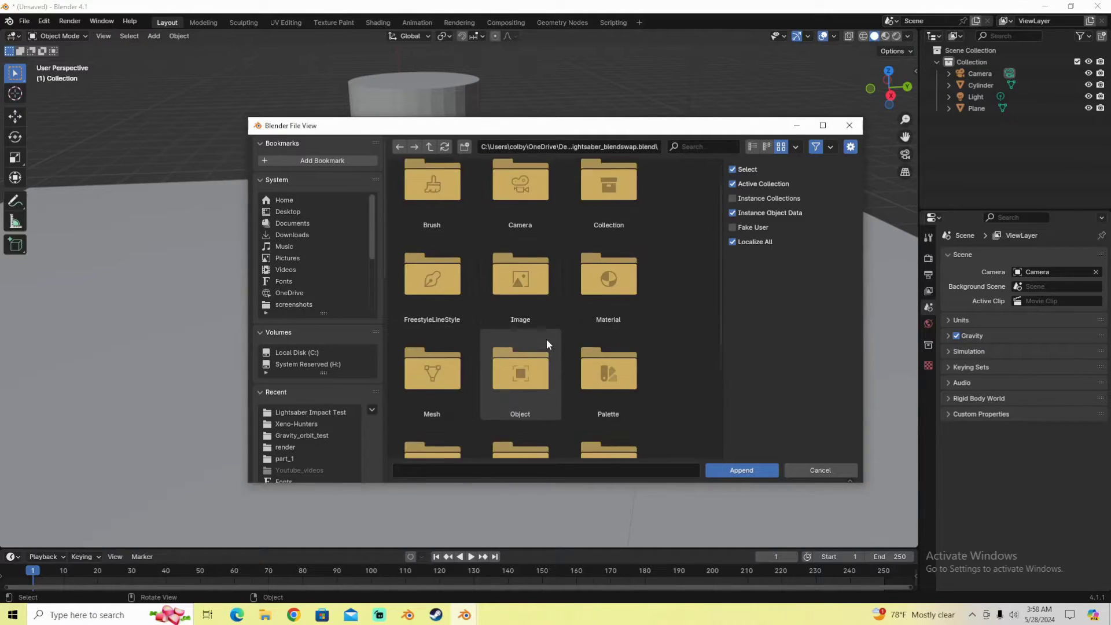
pyautogui.doubleClick(546, 339)
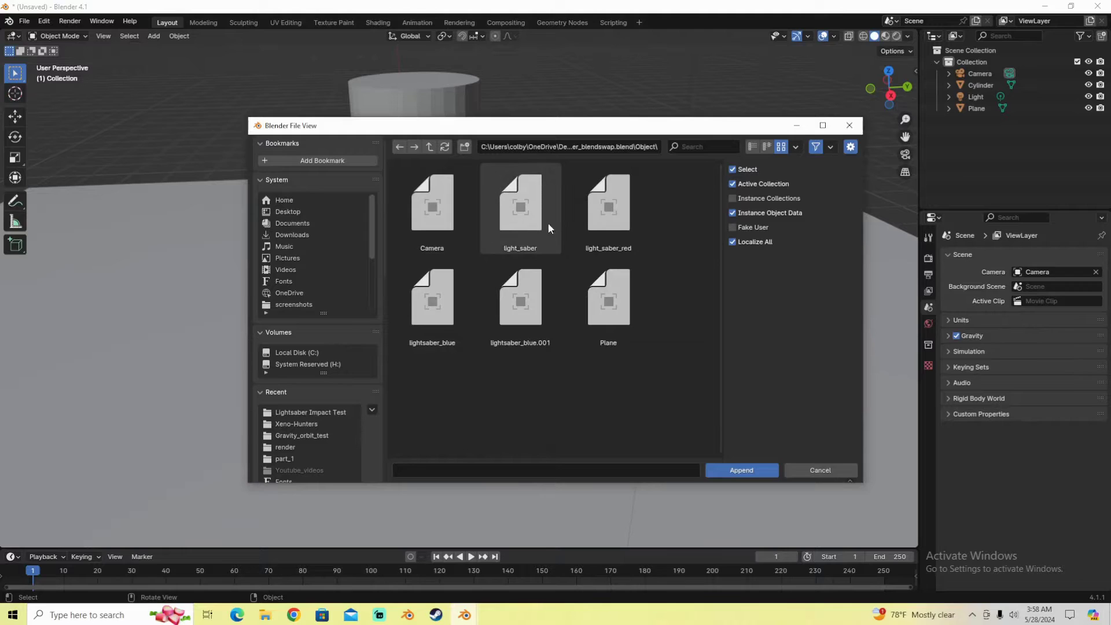
pyautogui.doubleClick(510, 207)
# Enlarge the light_saber and move it against the cylinder's base.
pyautogui.scroll(1, 445, 381)
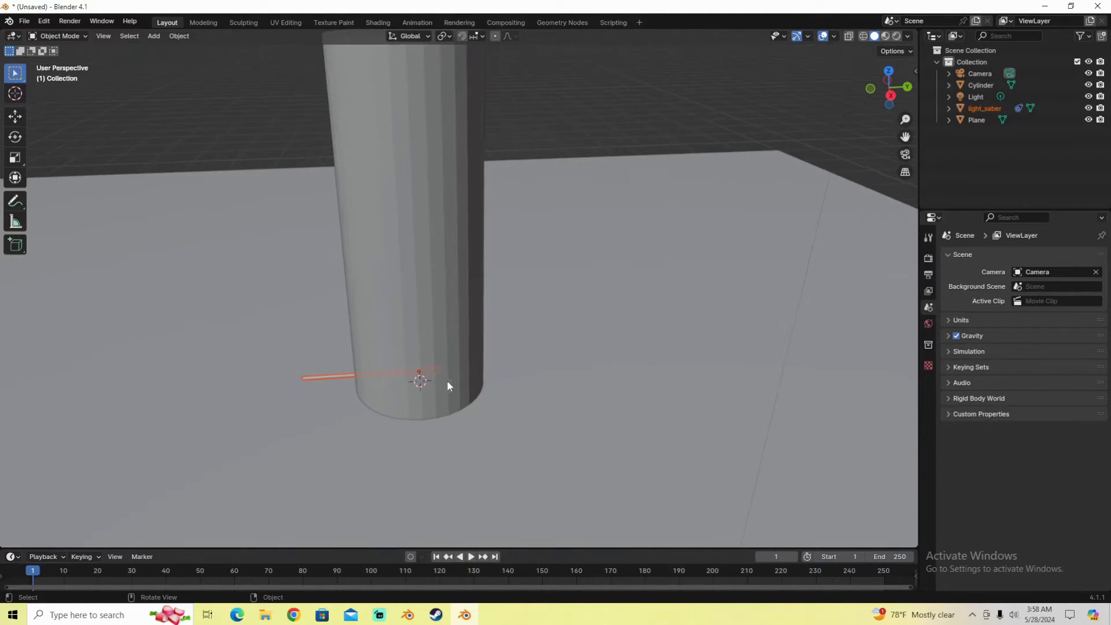
pyautogui.moveTo(447, 380); pyautogui.dragTo(489, 353, button='middle')
pyautogui.press('s')
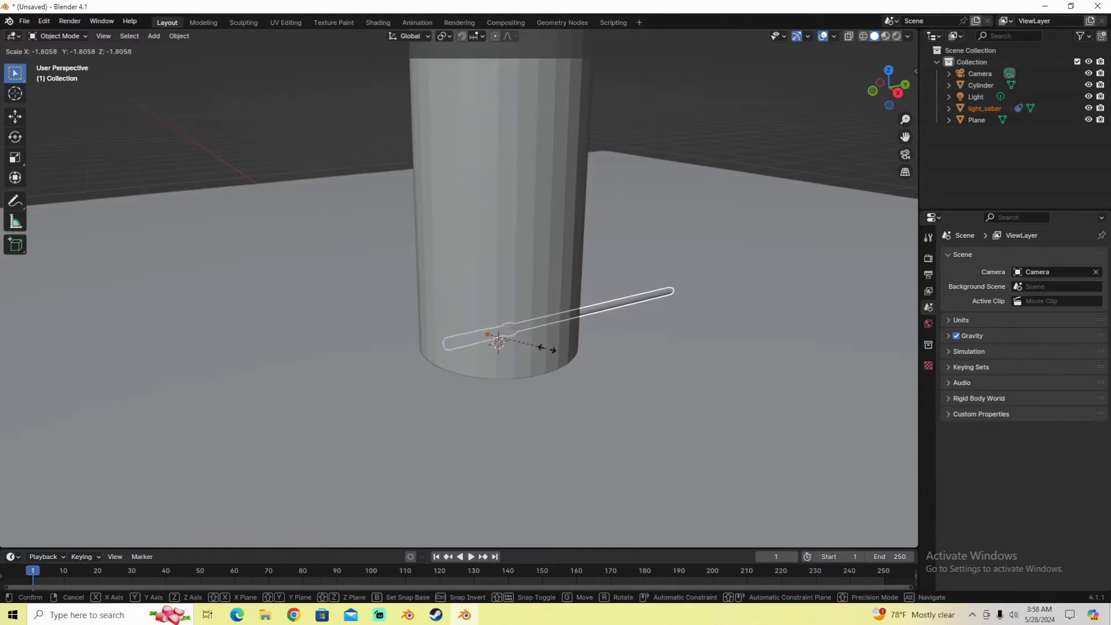
pyautogui.click(580, 345)
pyautogui.moveTo(580, 345); pyautogui.dragTo(442, 363, button='middle')
pyautogui.press('g')
pyautogui.click(602, 269)
pyautogui.moveTo(602, 268); pyautogui.dragTo(524, 382, button='middle')
pyautogui.scroll(-2, 619, 282)
pyautogui.press('g')
pyautogui.click(442, 385)
# Return to Blender and show the EEVEE Render properties.
pyautogui.click(379, 615)
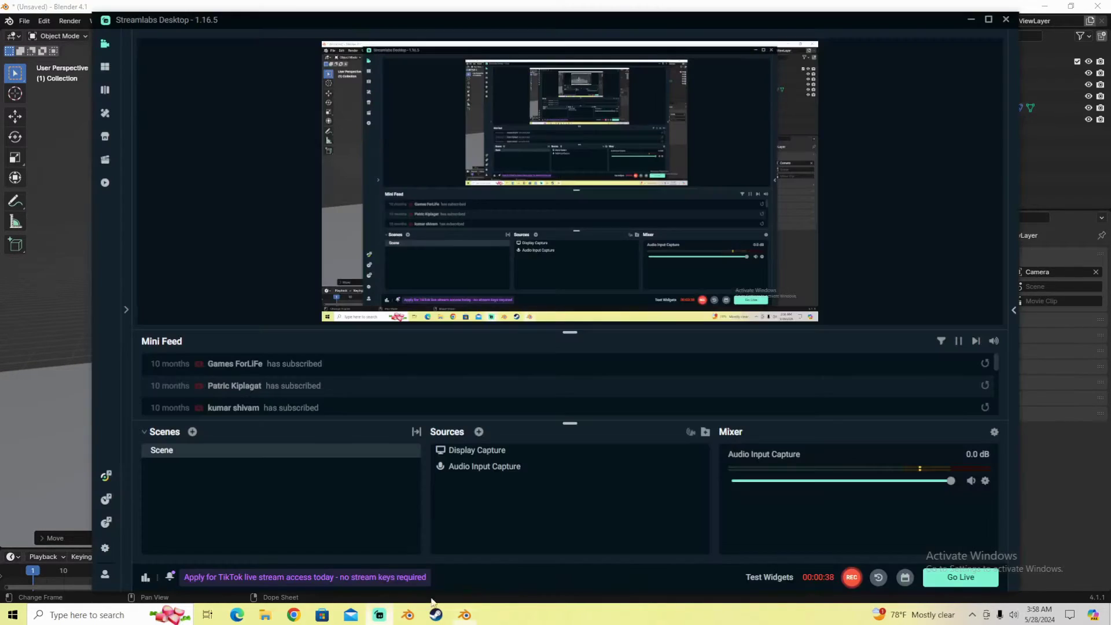
pyautogui.click(465, 612)
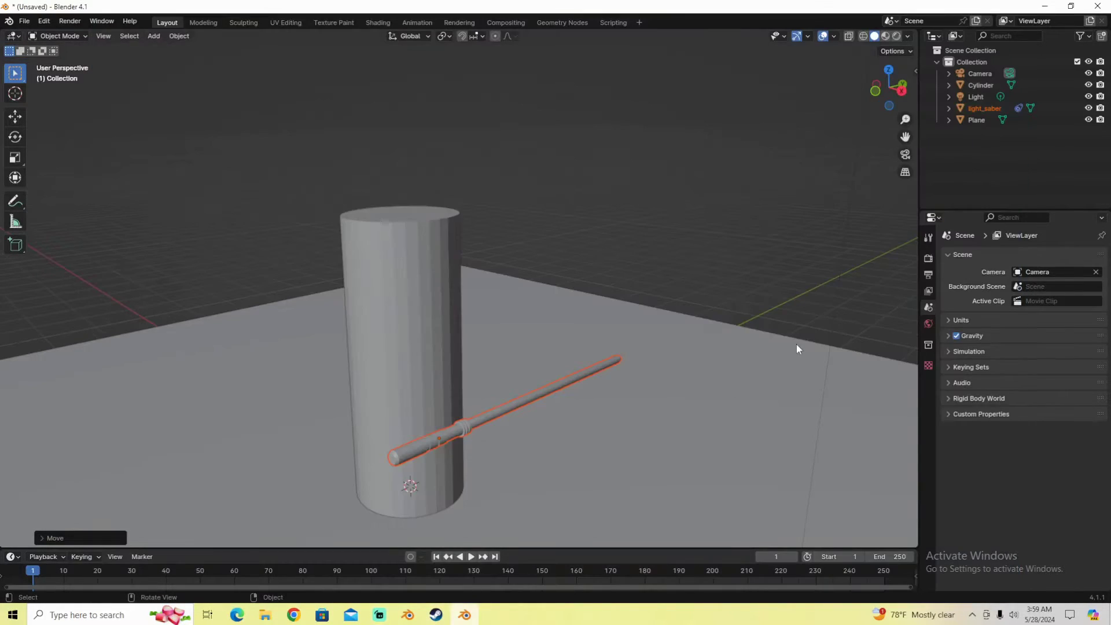
pyautogui.click(928, 258)
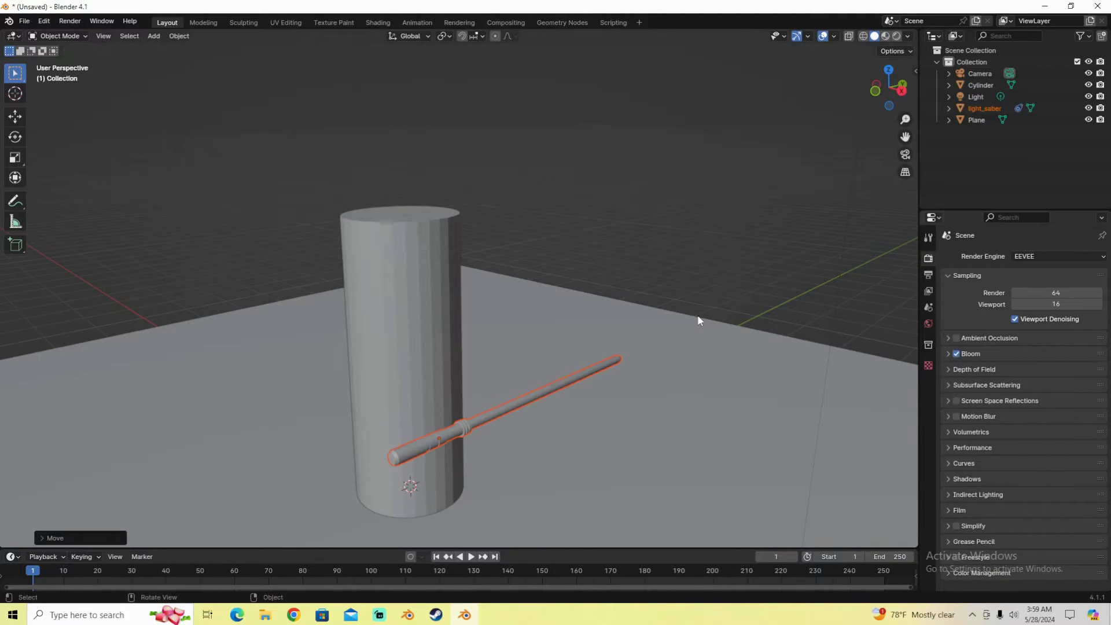
# Switch the viewport to Material Preview so the blade glows green.
pyautogui.press('z')
pyautogui.click(616, 447)
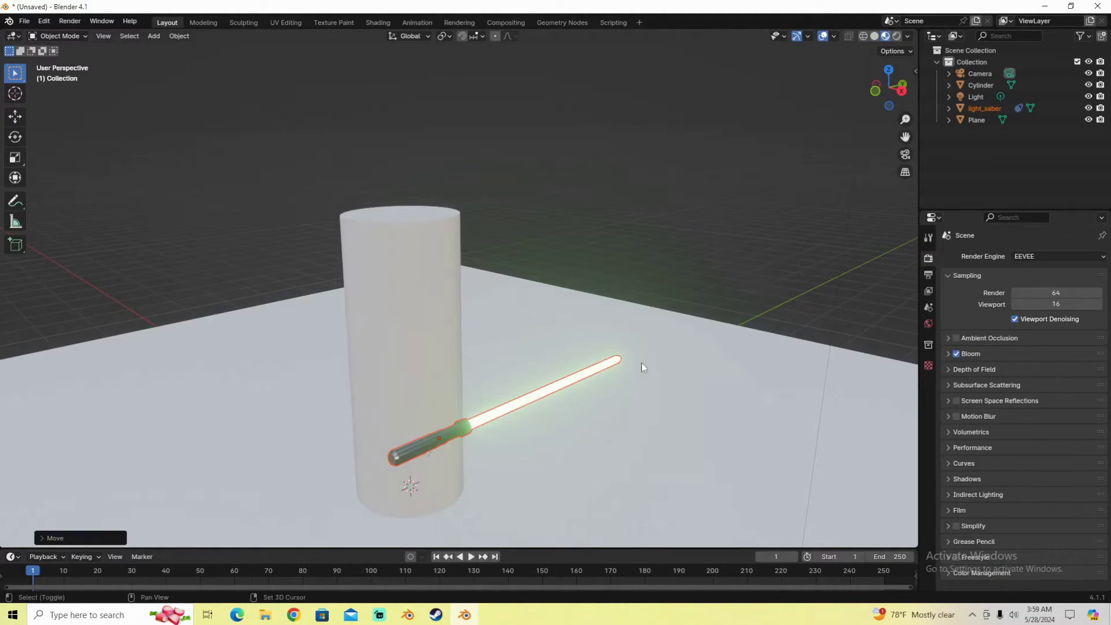
pyautogui.keyDown('shift'); pyautogui.moveTo(642, 363); pyautogui.dragTo(609, 298, button='middle'); pyautogui.keyUp('shift')
pyautogui.scroll(2, 563, 324)
# Move the light_saber across the front of the cylinder's lower half.
pyautogui.click(549, 342)
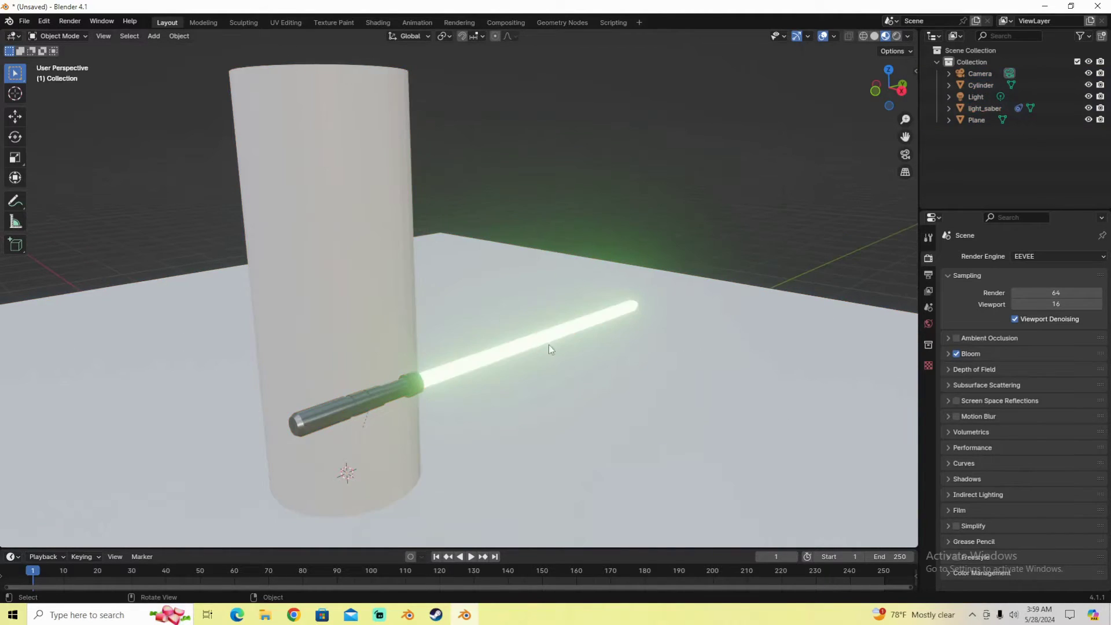
pyautogui.moveTo(549, 345); pyautogui.dragTo(369, 274, button='middle')
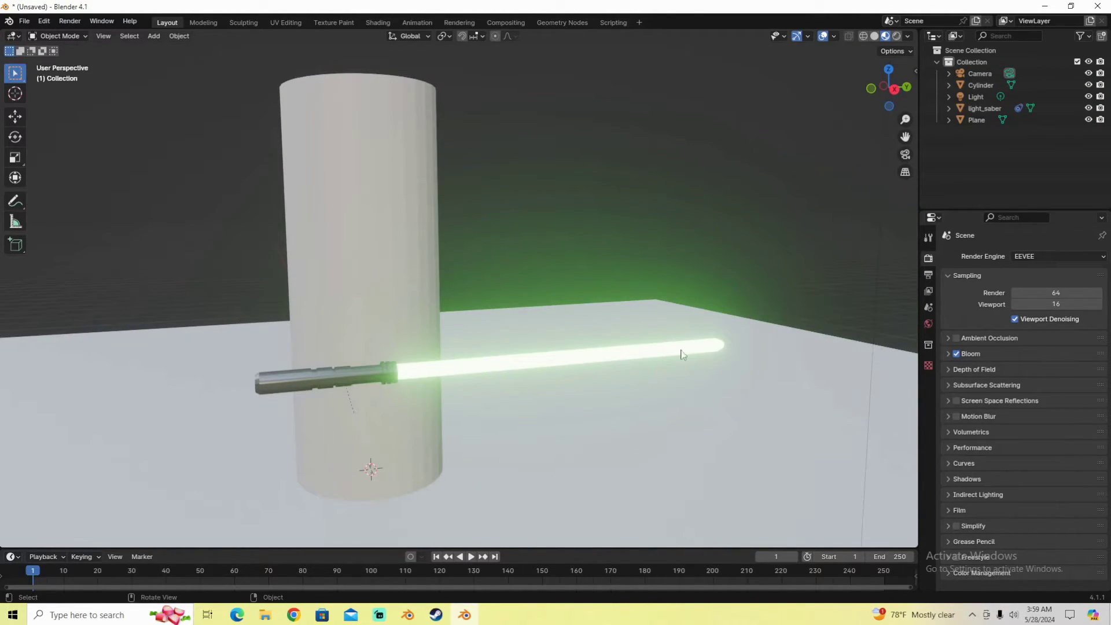
pyautogui.scroll(-2, 454, 330)
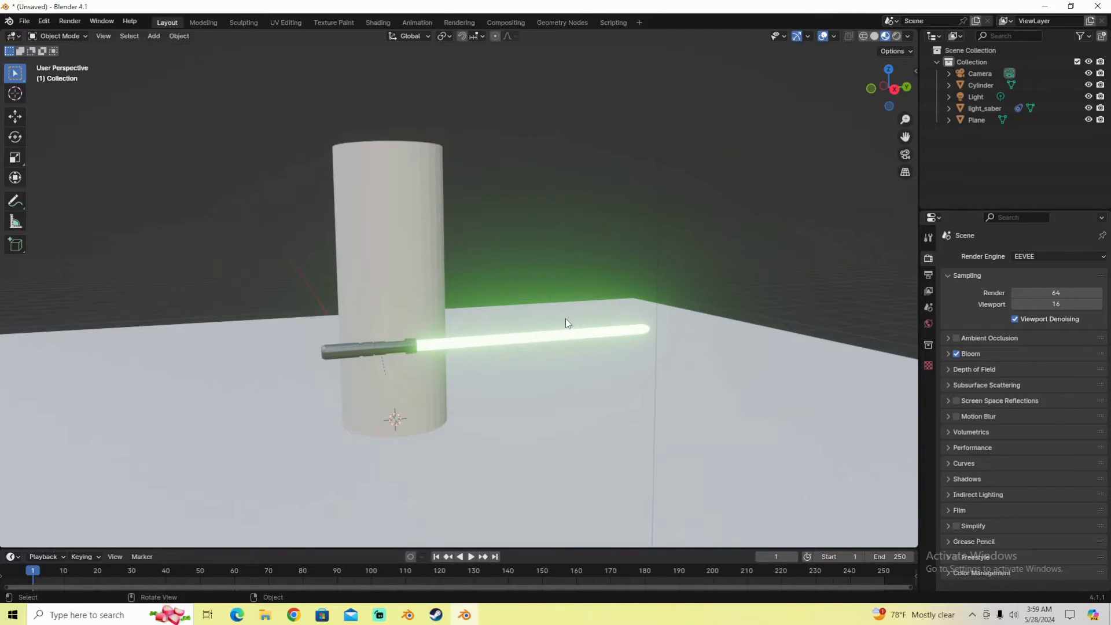
pyautogui.moveTo(405, 323); pyautogui.dragTo(466, 253, button='middle')
pyautogui.click(536, 324)
pyautogui.press('g')
pyautogui.click(502, 333)
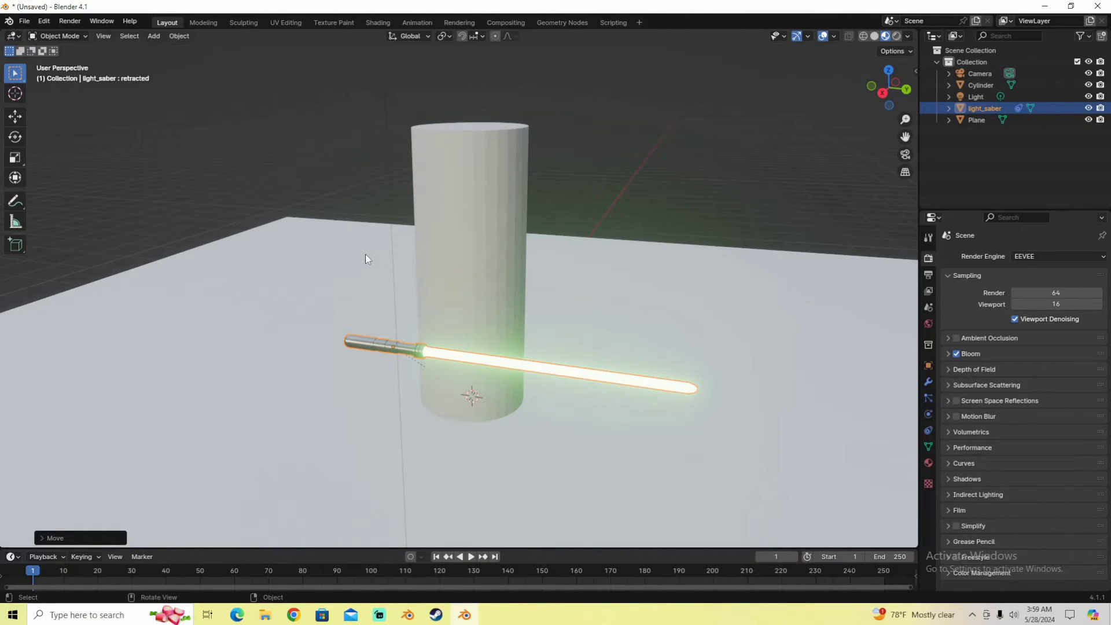
# Save the scene as Light_saber_impact_video.blend and reselect the lightsaber.
pyautogui.click(24, 20)
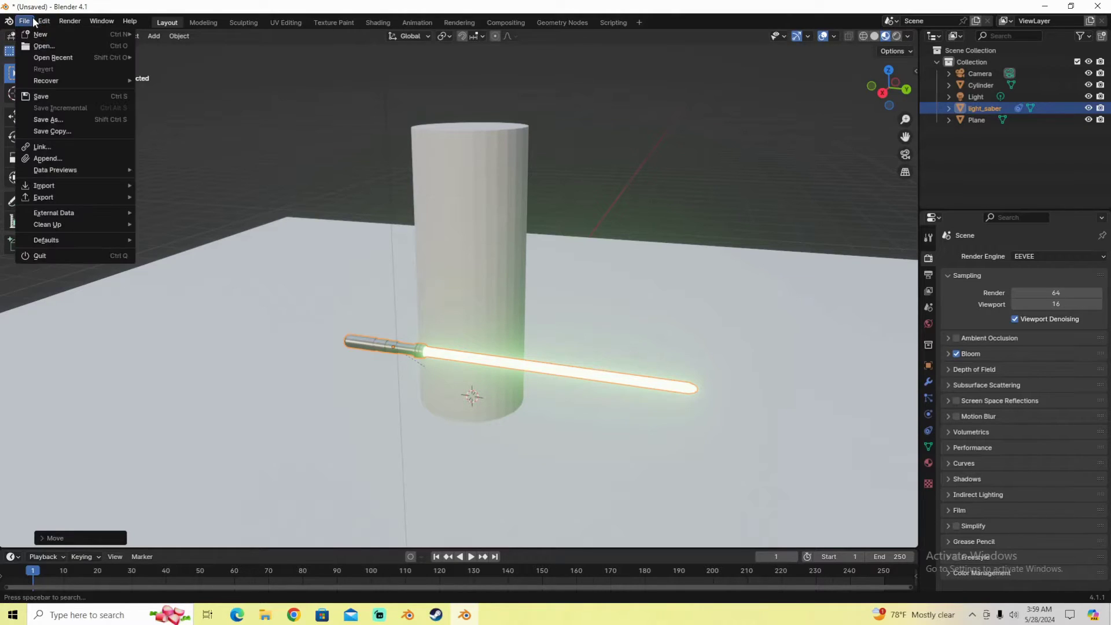
pyautogui.click(55, 95)
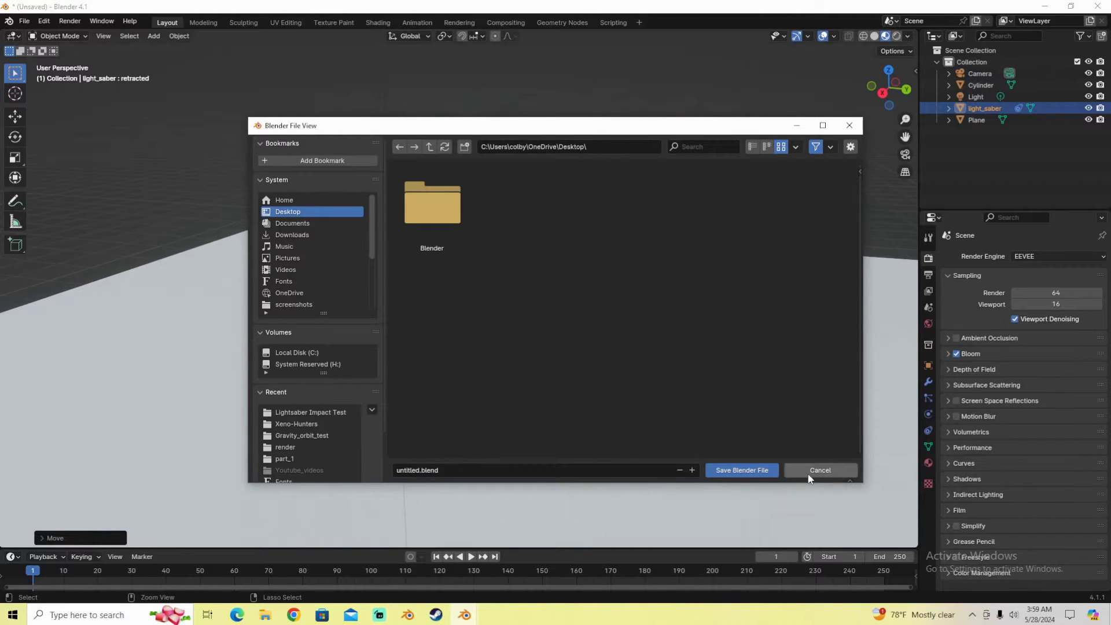
pyautogui.click(380, 615)
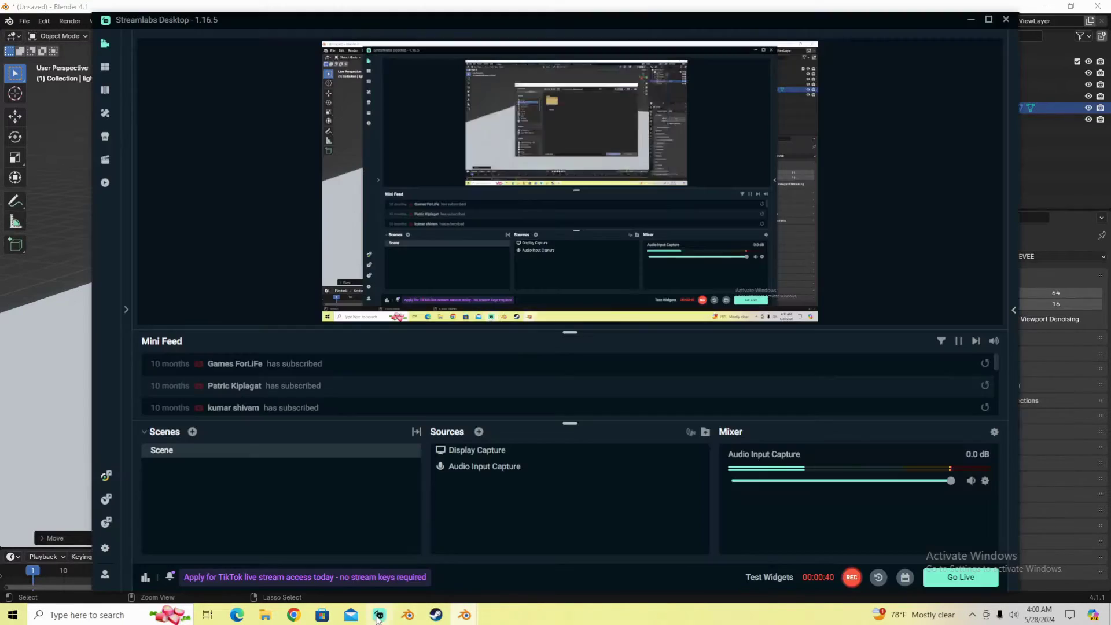
pyautogui.click(852, 578)
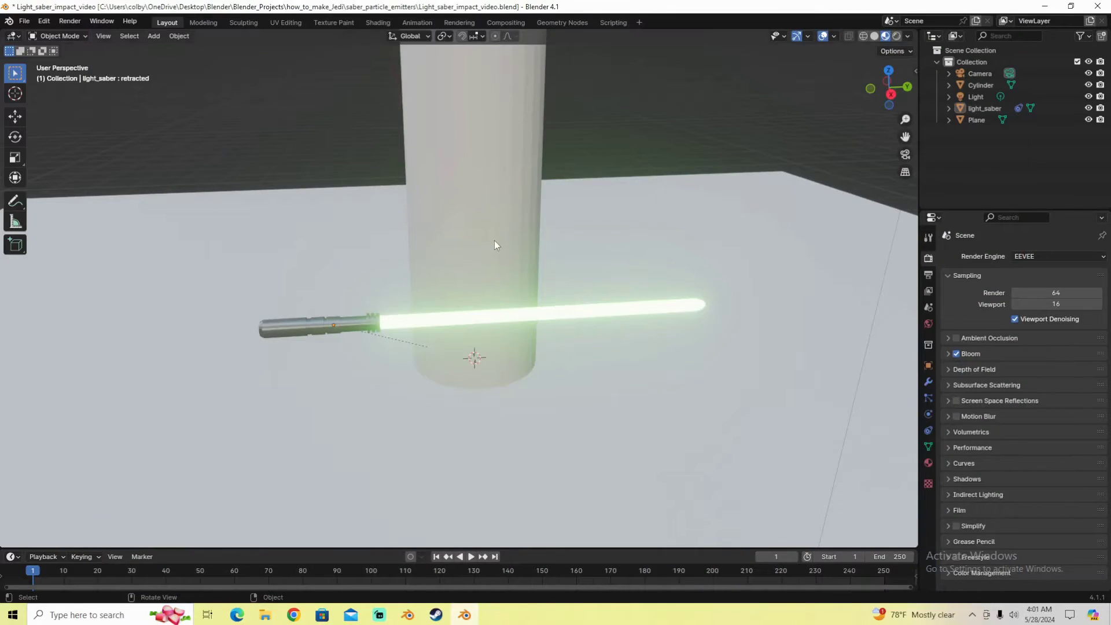
pyautogui.scroll(3, 580, 315)
pyautogui.click(590, 345)
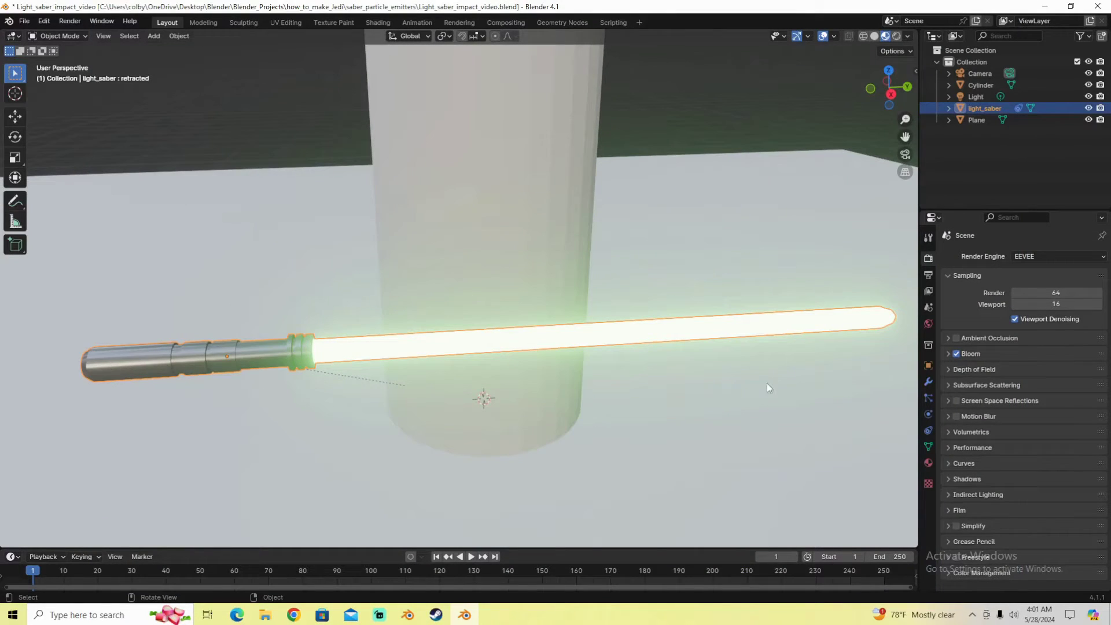
# Rename the blade material green.004 to 'saber', then bring up the Add > Mesh list.
pyautogui.click(928, 463)
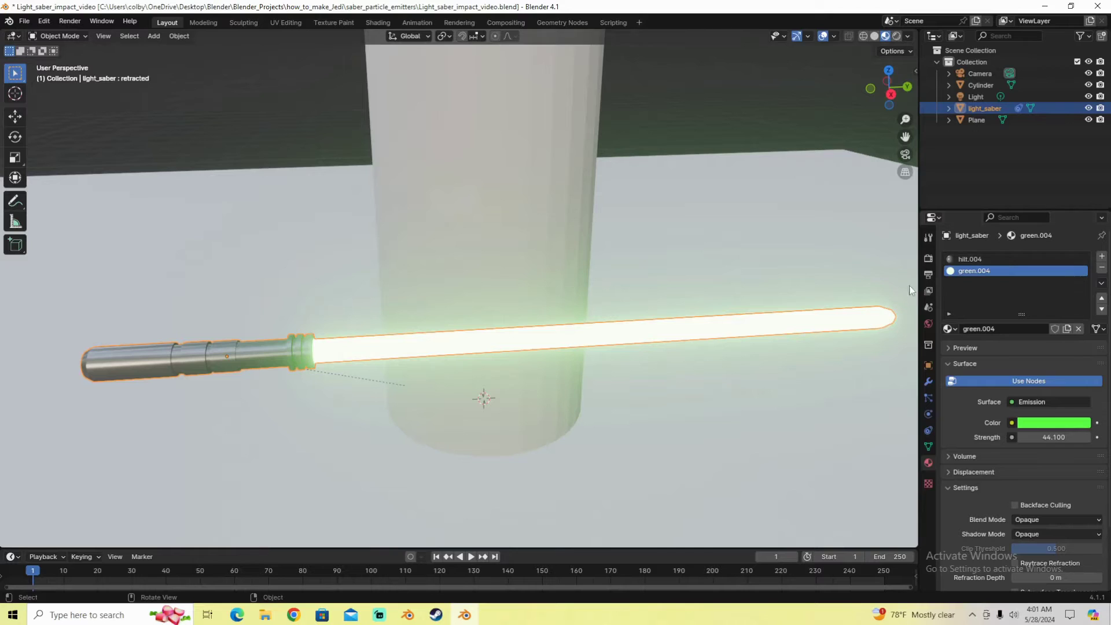
pyautogui.moveTo(581, 329); pyautogui.dragTo(973, 275, button='middle')
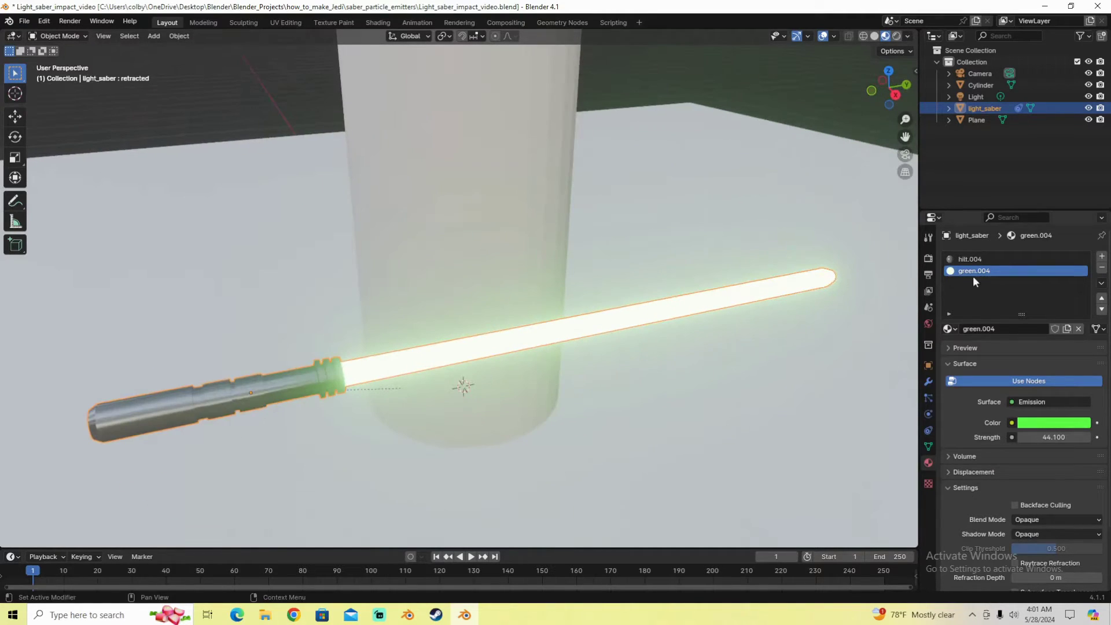
pyautogui.click(998, 329)
pyautogui.write('saber')
pyautogui.press('Return')
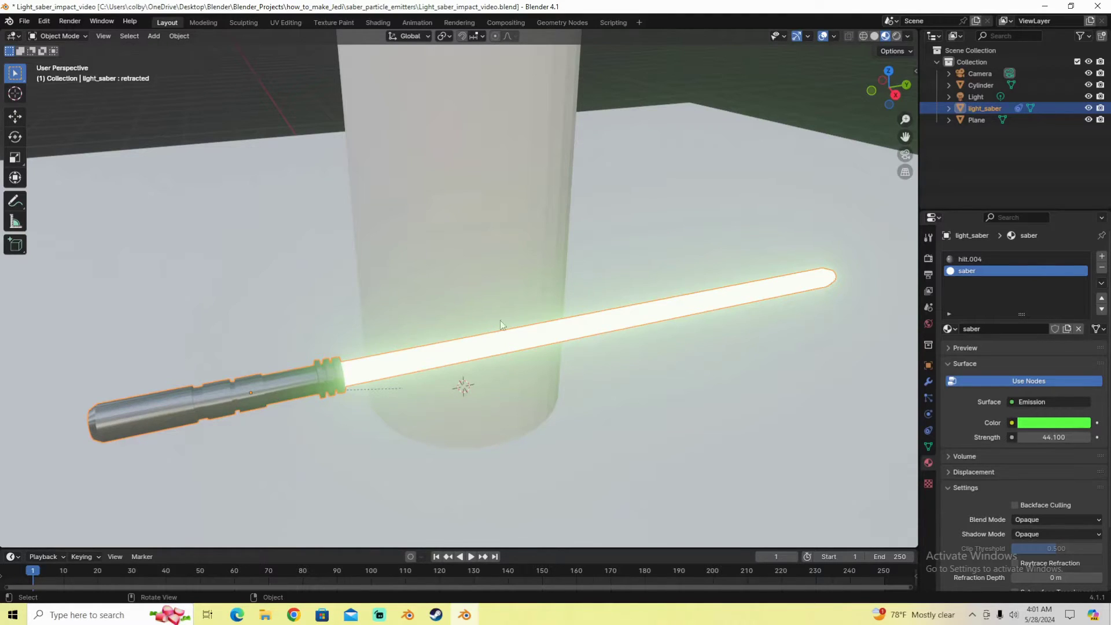
pyautogui.hotkey('shift', 'a')
pyautogui.moveTo(496, 351)
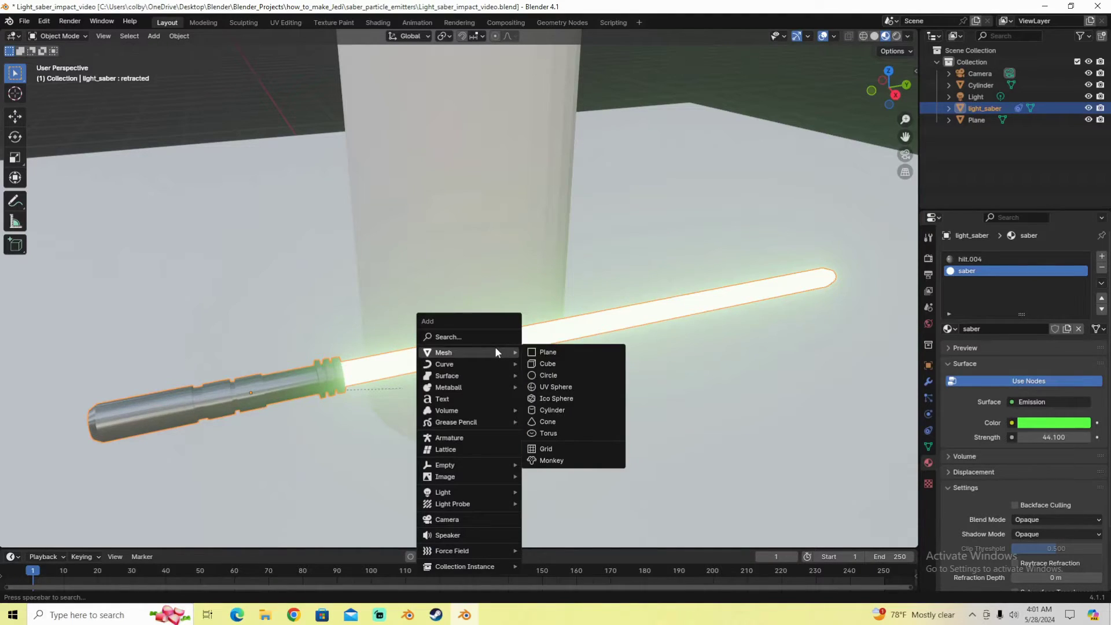
# Add a new plane and scale it down small.
pyautogui.click(567, 352)
pyautogui.moveTo(640, 394); pyautogui.dragTo(540, 388, button='middle')
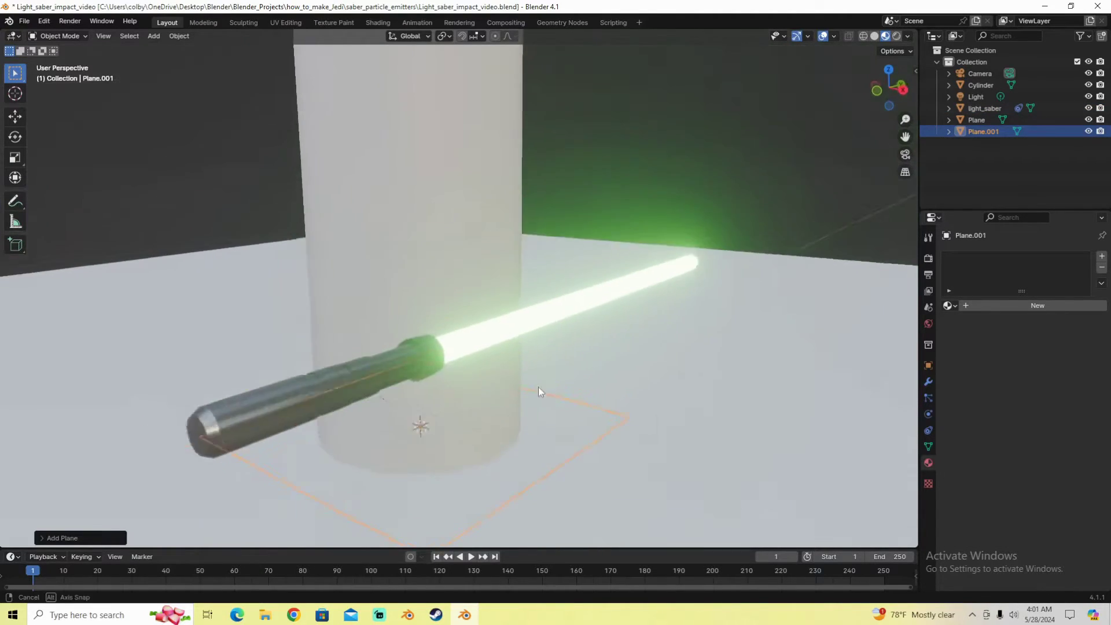
pyautogui.scroll(-3, 544, 389)
pyautogui.press('s')
pyautogui.click(446, 391)
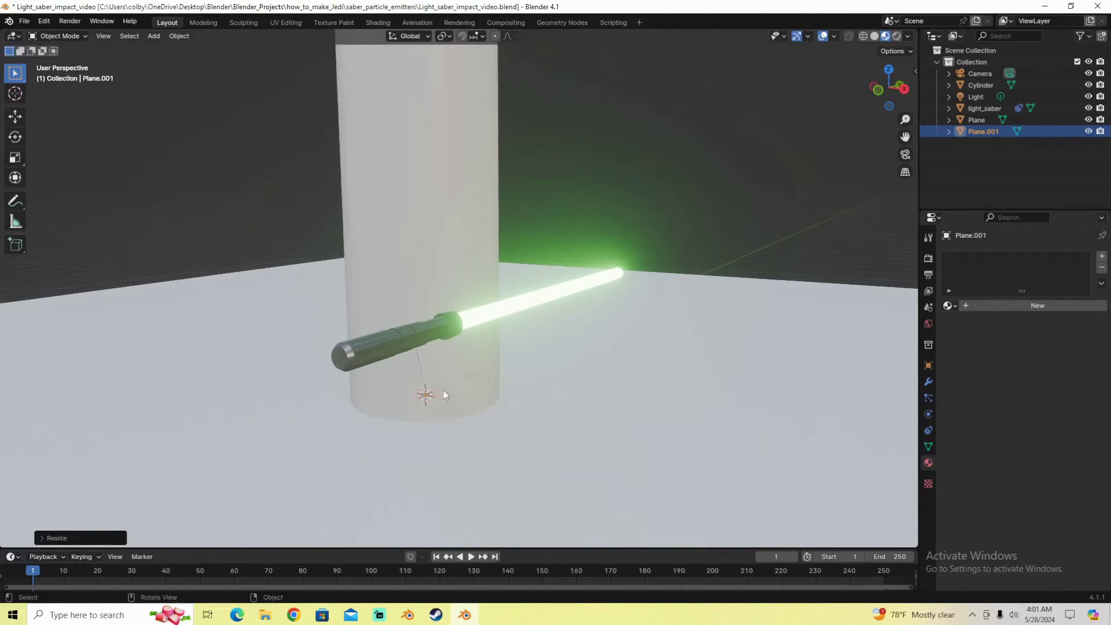
# Move the small plane against the cylinder just above the saber blade.
pyautogui.press('g')
pyautogui.click(521, 318)
pyautogui.moveTo(521, 317); pyautogui.dragTo(620, 315, button='middle')
pyautogui.press('g')
pyautogui.click(614, 313)
pyautogui.press('g')
pyautogui.click(589, 294)
pyautogui.press('g')
pyautogui.click(401, 319)
pyautogui.scroll(3, 404, 323)
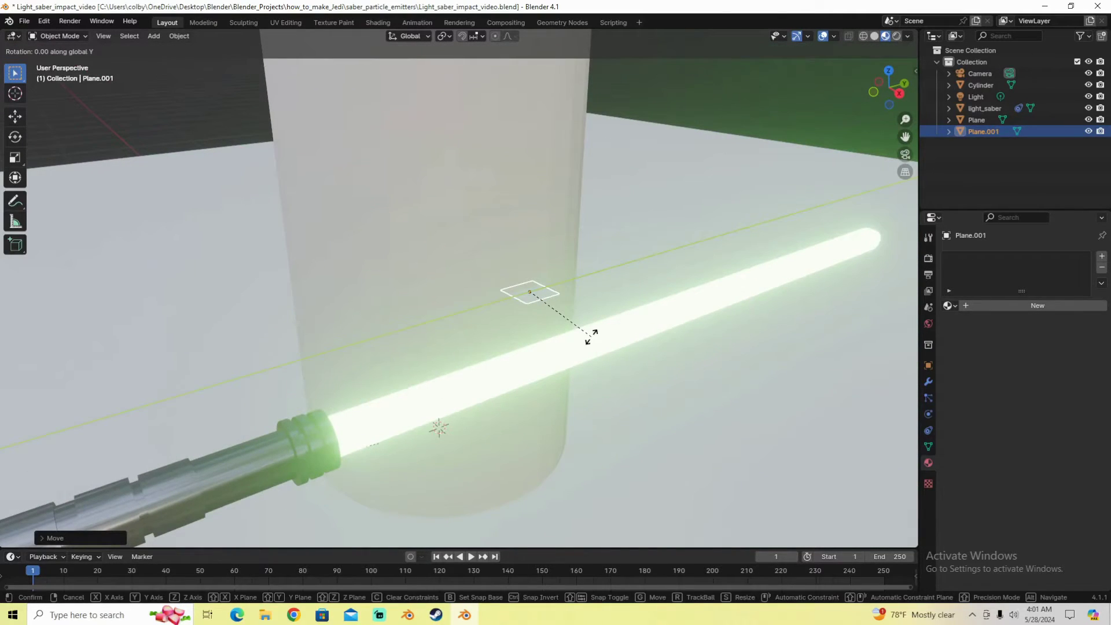
# Rotate the plane 90° to stand it upright, then view it in solid shading.
pyautogui.write('90')
pyautogui.press('Return')
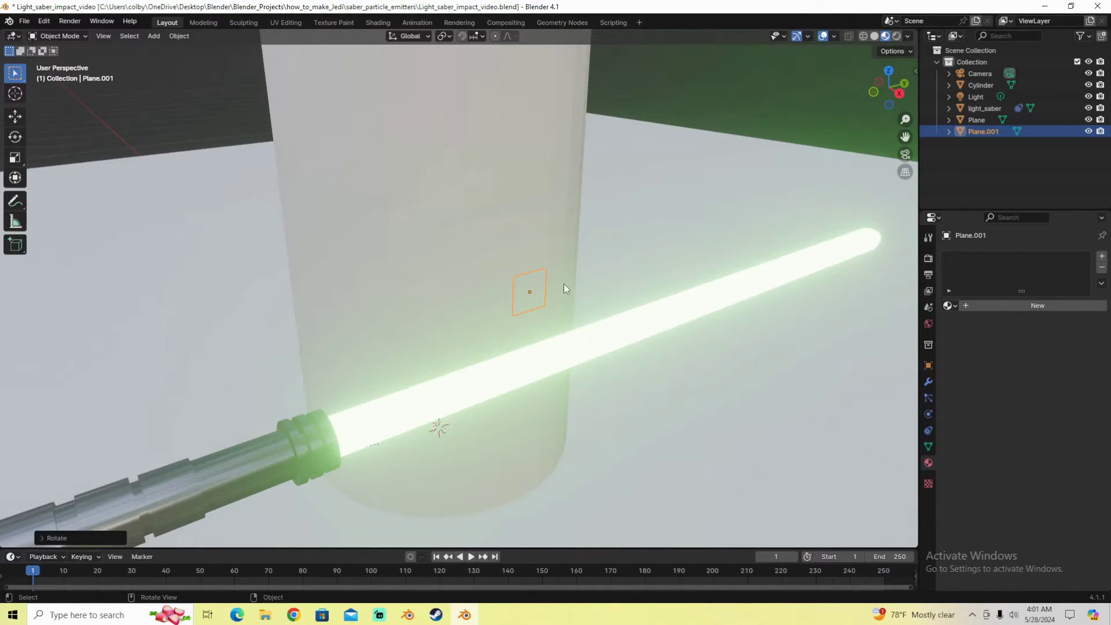
pyautogui.moveTo(565, 288); pyautogui.dragTo(525, 317, button='middle')
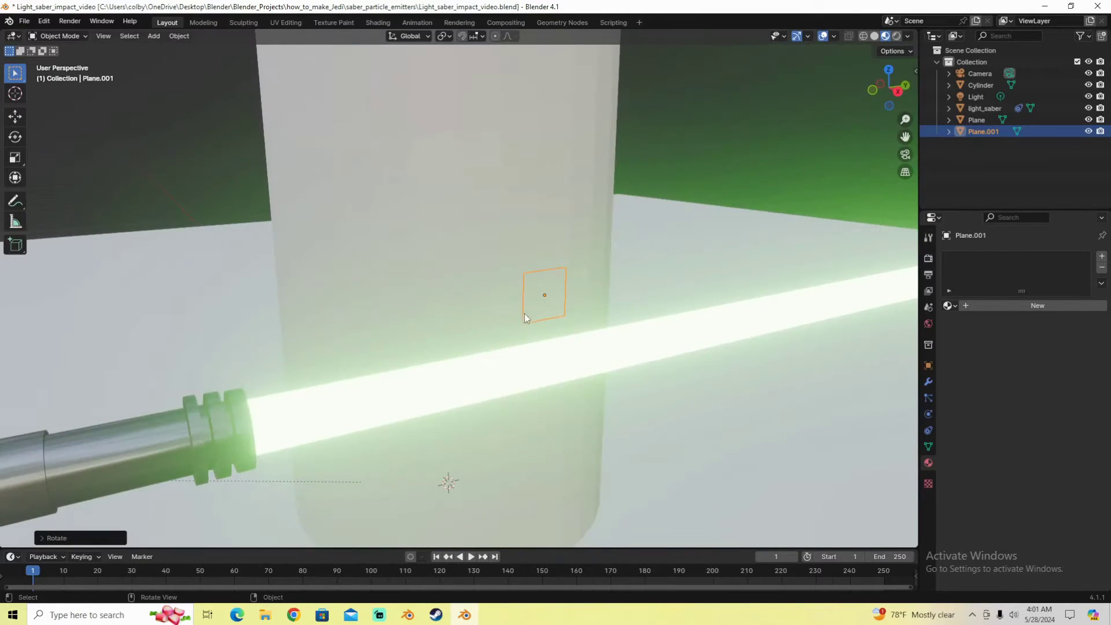
pyautogui.scroll(4, 465, 282)
pyautogui.moveTo(609, 298)
pyautogui.keyDown('shift'); pyautogui.mouseDown(button='middle')
pyautogui.moveTo(464, 281)
pyautogui.moveTo(543, 300)
pyautogui.mouseUp(button='middle'); pyautogui.keyUp('shift')
pyautogui.press('z')
pyautogui.click(521, 282)
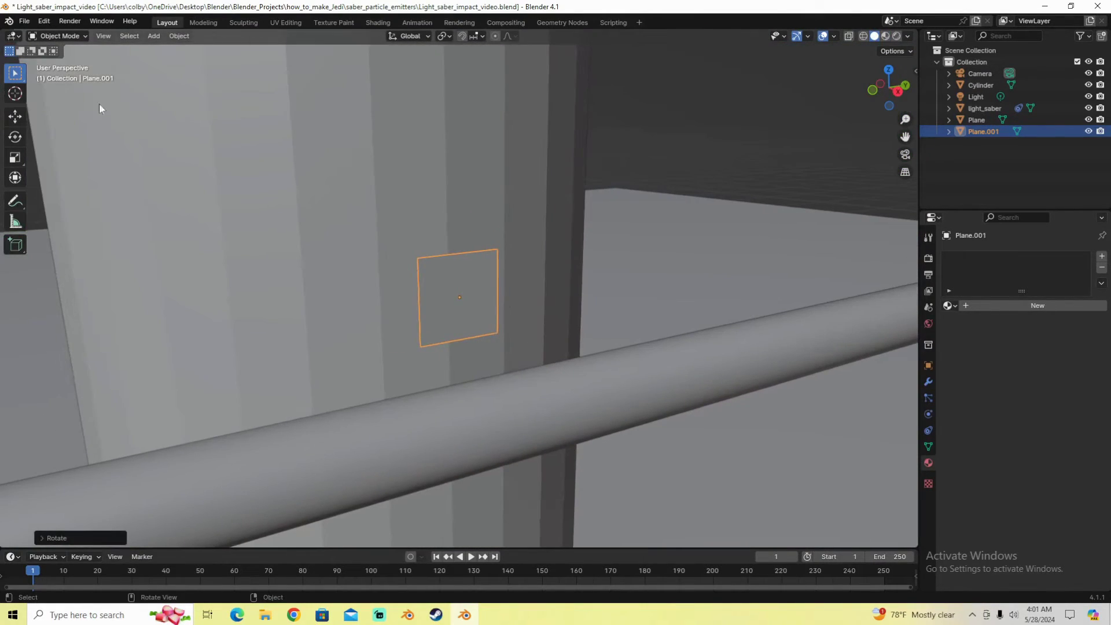
# Enter Edit Mode on Plane.001 in edge select with nothing selected.
pyautogui.click(67, 35)
pyautogui.click(65, 62)
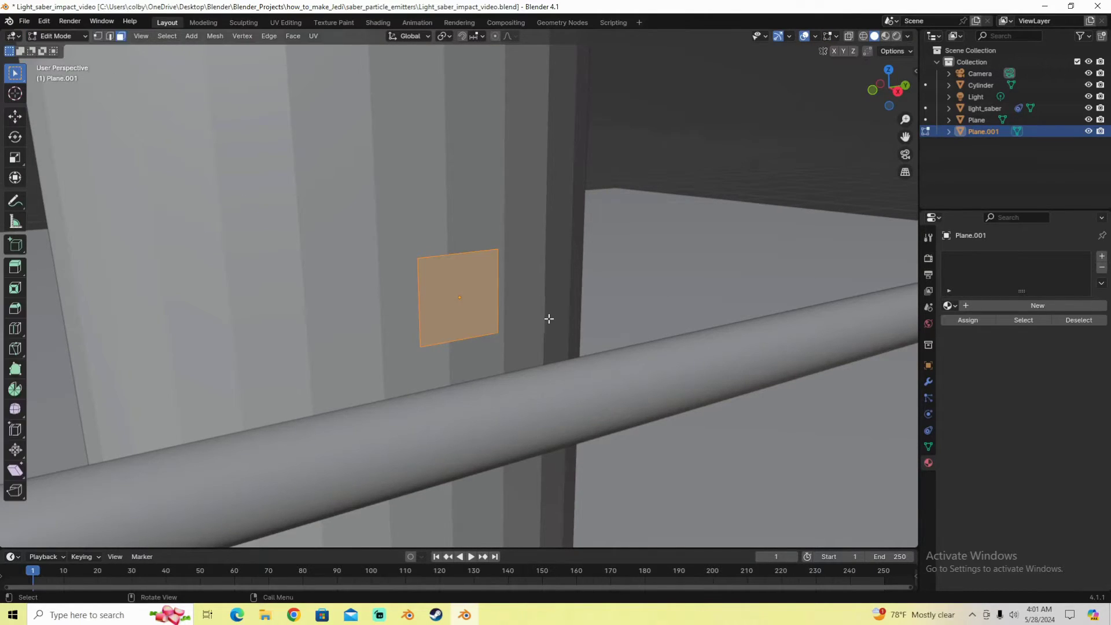
pyautogui.moveTo(549, 317); pyautogui.dragTo(507, 333, button='middle')
pyautogui.press('2')
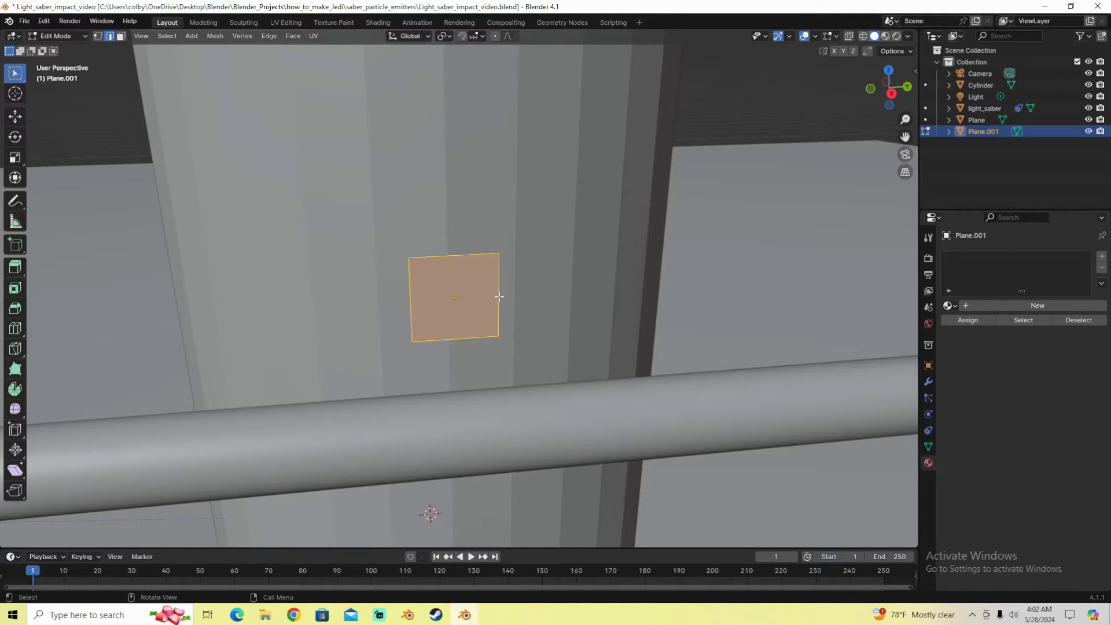
pyautogui.hotkey('alt', 'a')
pyautogui.moveTo(536, 283); pyautogui.dragTo(472, 320, button='middle')
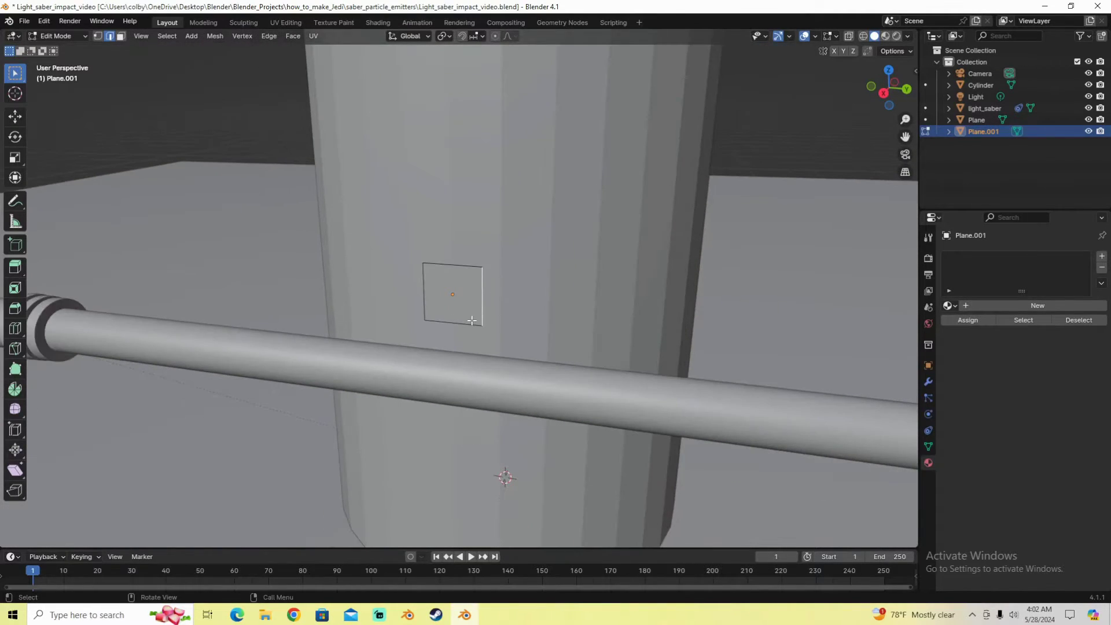
# Pull the plane's right edge outward along Y.
pyautogui.press('g')
pyautogui.press('x')
pyautogui.rightClick(503, 319)
pyautogui.press('g')
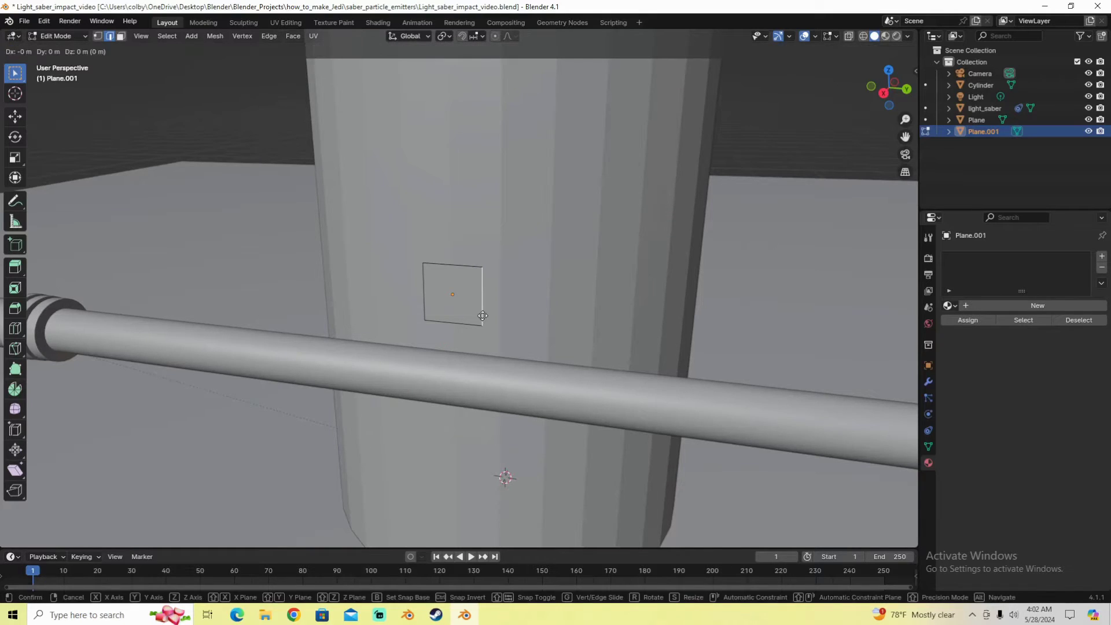
pyautogui.press('y')
pyautogui.press('Escape')
pyautogui.press('g')
pyautogui.press('y')
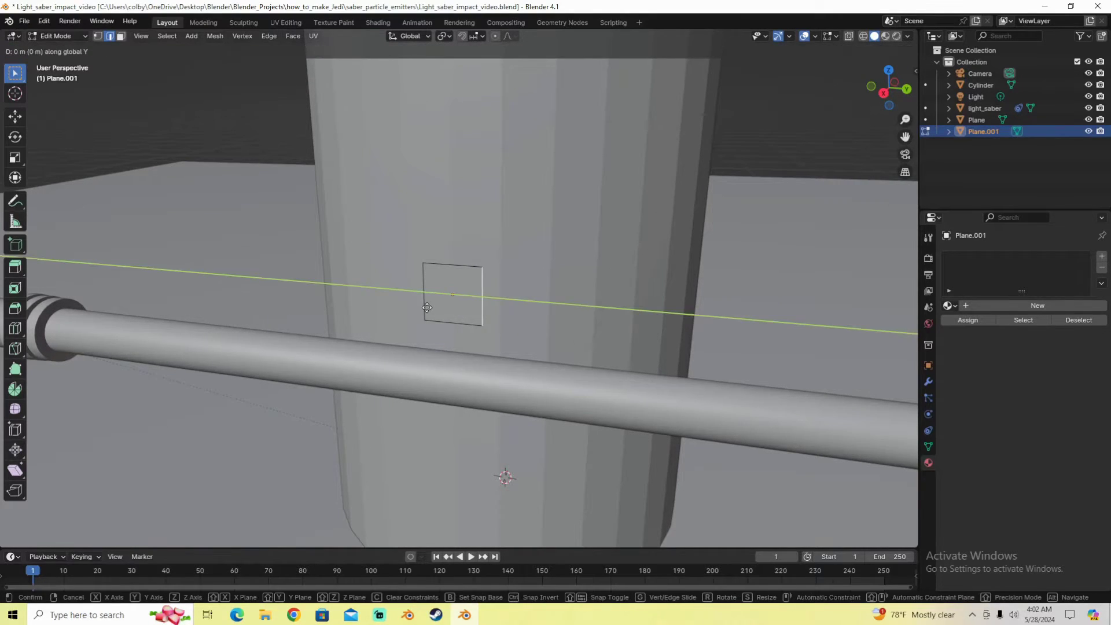
pyautogui.click(639, 317)
pyautogui.moveTo(639, 318); pyautogui.dragTo(543, 318, button='middle')
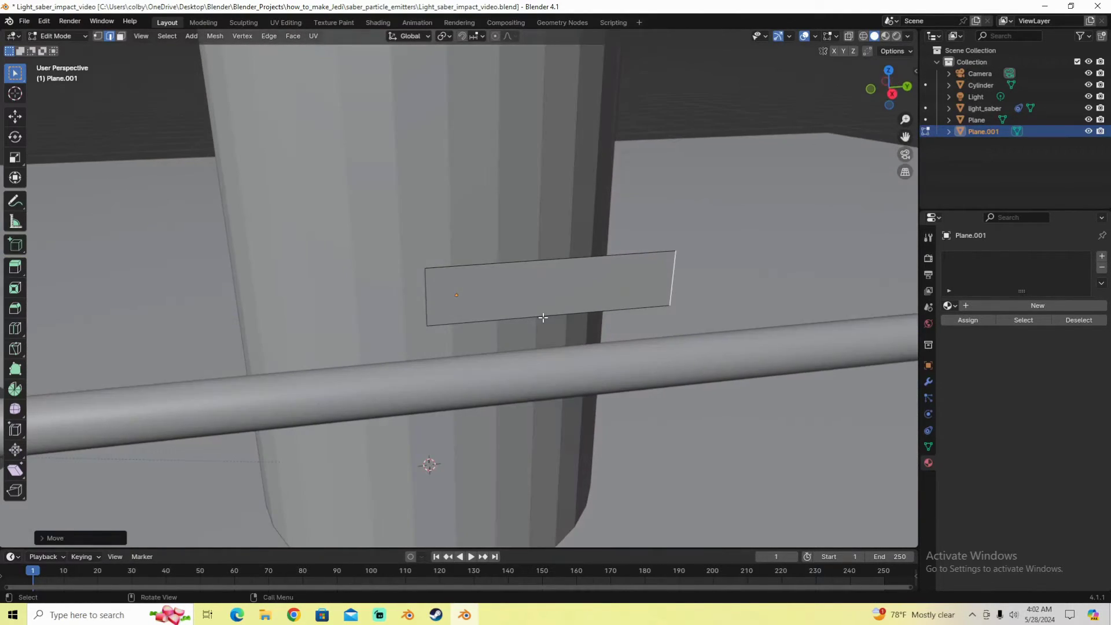
# Pull the left edge outward along Y, then select the whole strip face.
pyautogui.click(426, 296)
pyautogui.keyDown('shift'); pyautogui.moveTo(401, 302); pyautogui.dragTo(507, 287, button='middle'); pyautogui.keyUp('shift')
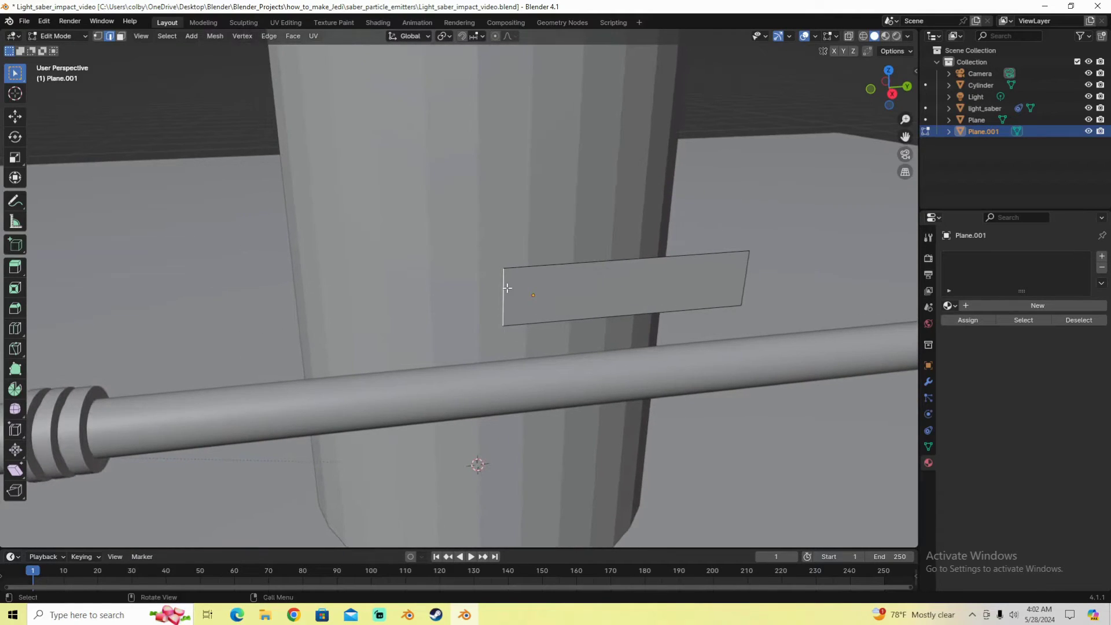
pyautogui.press('g')
pyautogui.press('y')
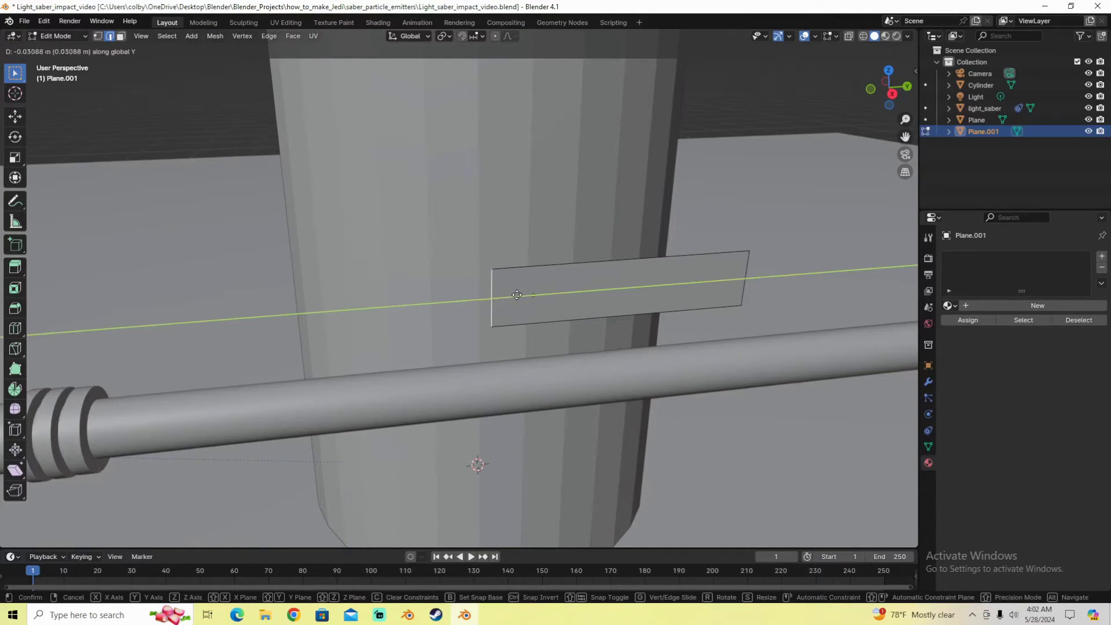
pyautogui.click(313, 312)
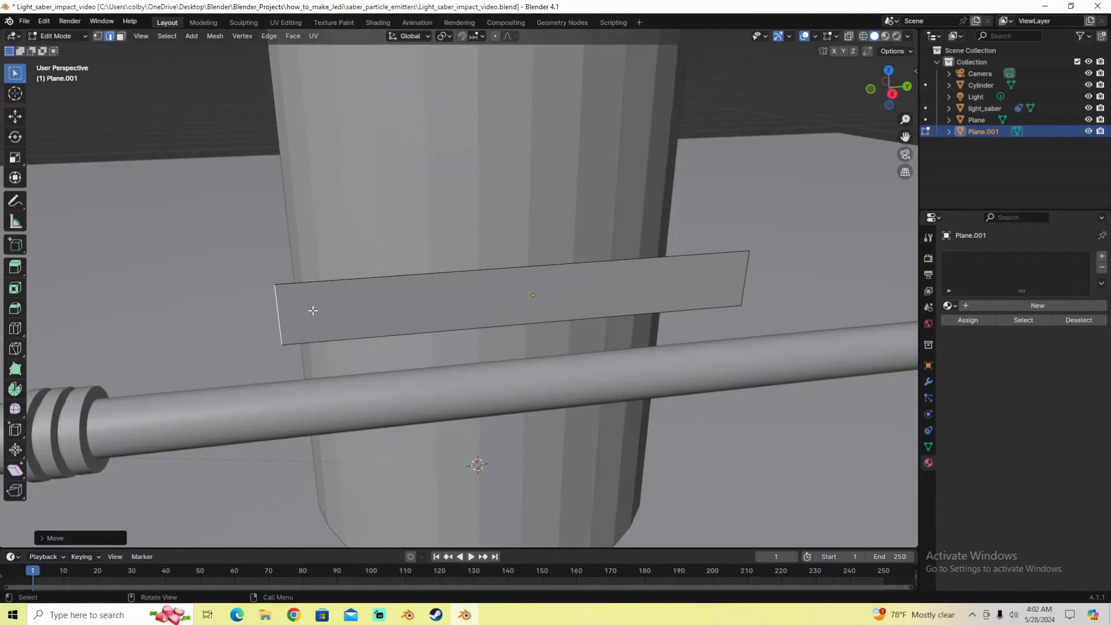
pyautogui.press('3')
pyautogui.click(488, 302)
pyautogui.moveTo(488, 302); pyautogui.dragTo(506, 298, button='middle')
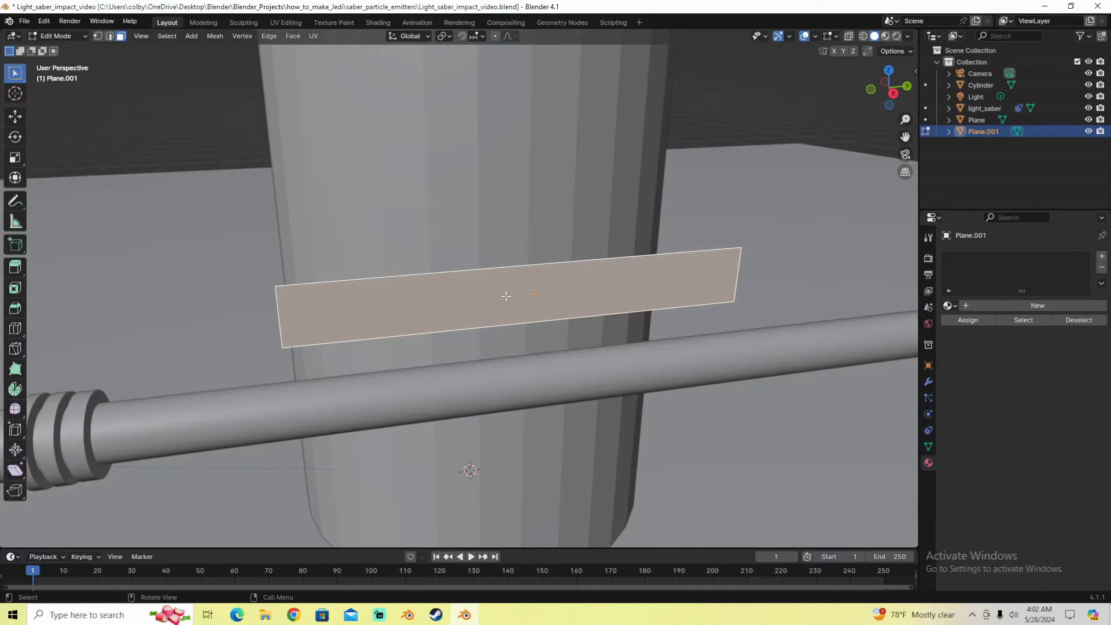
# Subdivide the strip face with Number of Cuts set to 2, then inspect the resulting grid.
pyautogui.rightClick(506, 295)
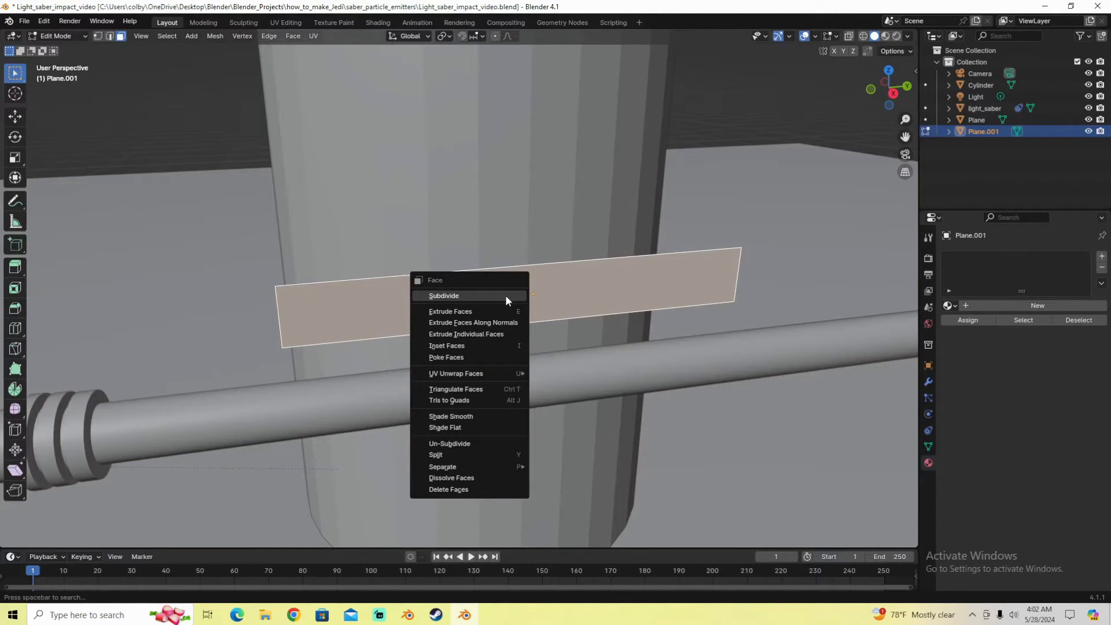
pyautogui.click(506, 296)
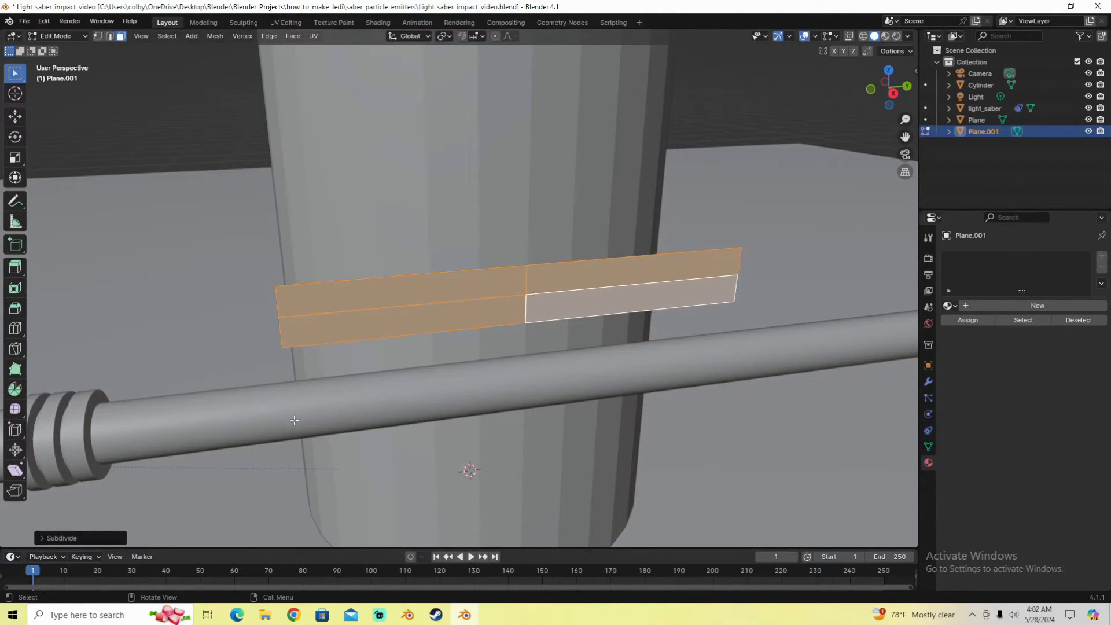
pyautogui.click(51, 537)
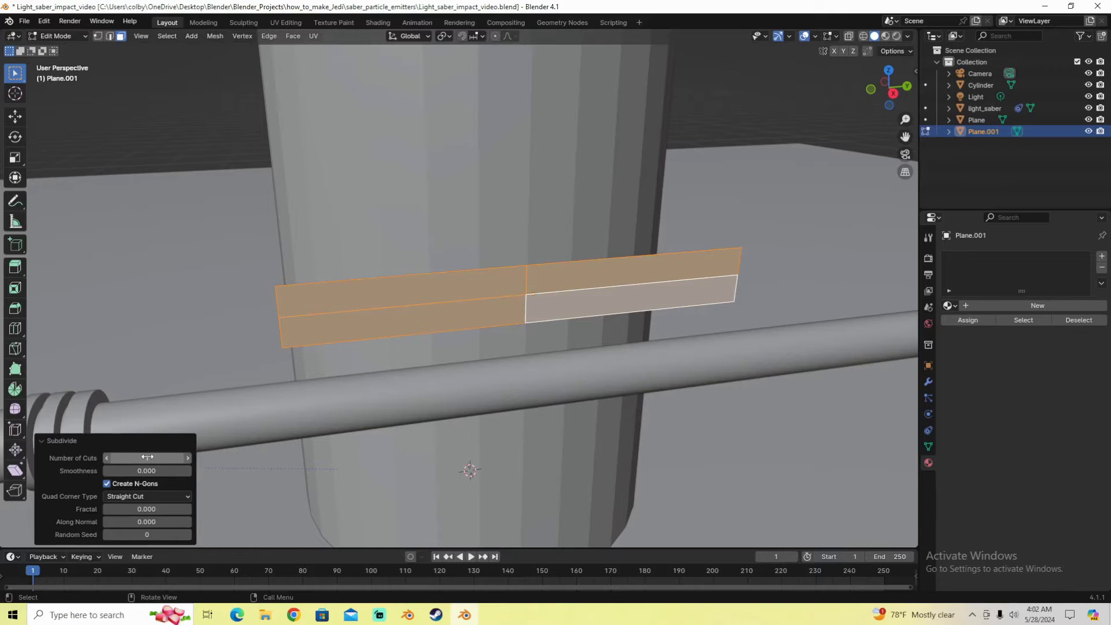
pyautogui.moveTo(147, 457); pyautogui.dragTo(163, 457)
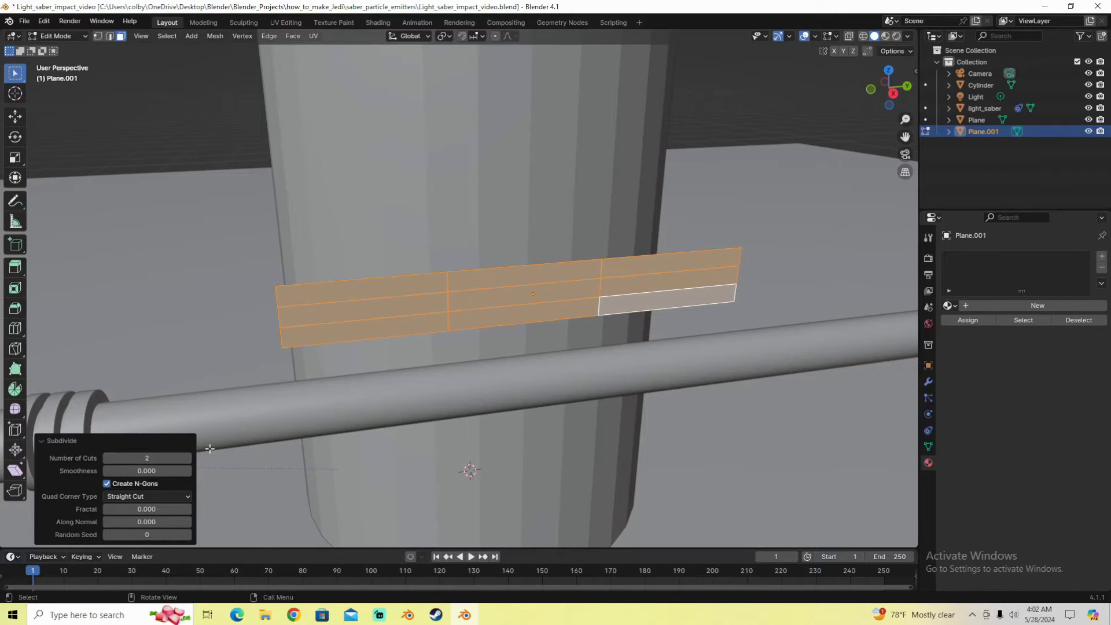
pyautogui.moveTo(369, 435); pyautogui.dragTo(438, 427, button='middle')
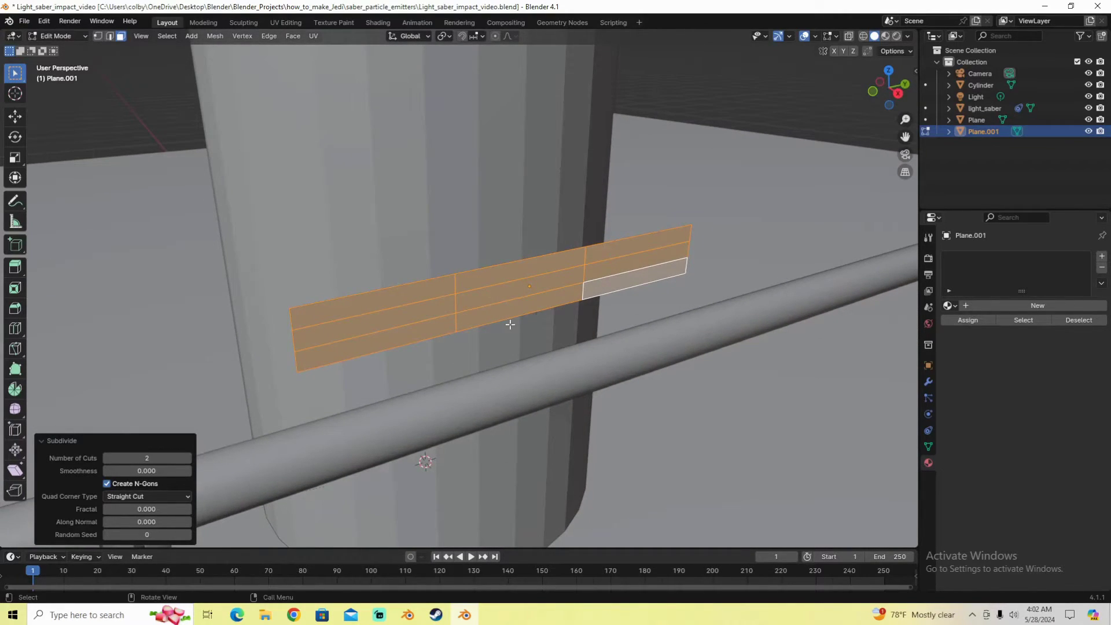
pyautogui.moveTo(509, 324); pyautogui.dragTo(548, 341, button='middle')
# In edge select mode, select the strip's left and right end edge loops.
pyautogui.press('2')
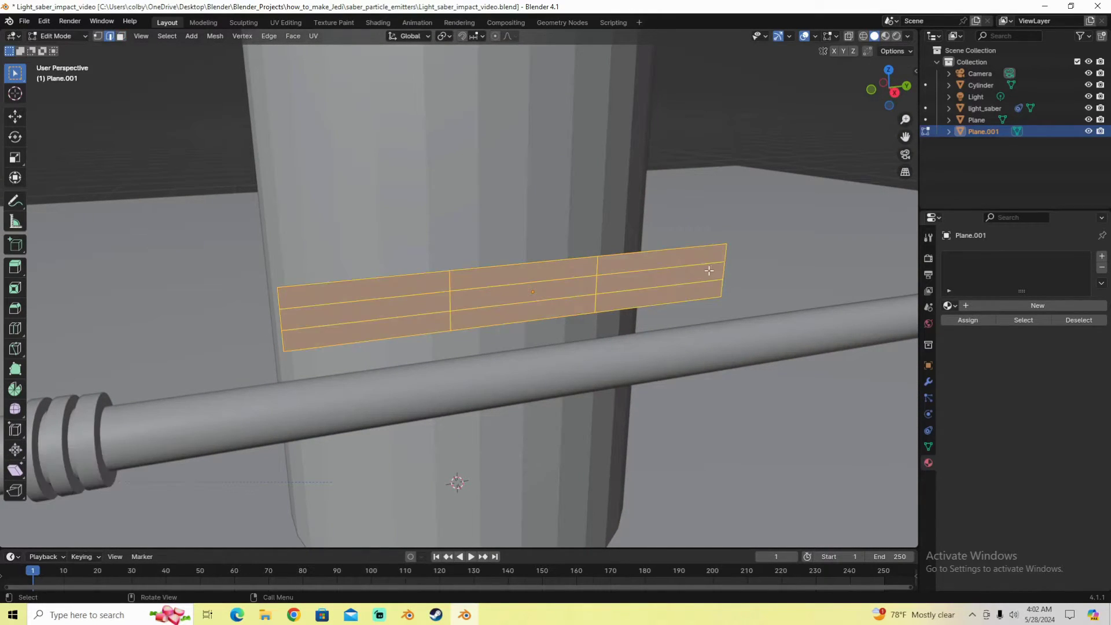
pyautogui.hotkey('alt', 'a')
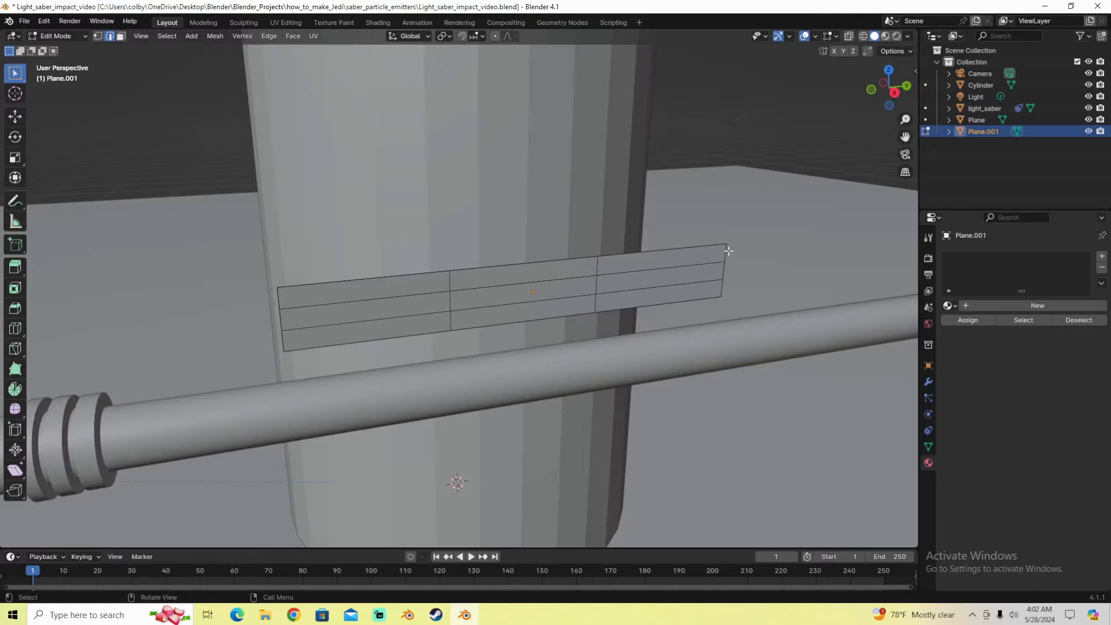
pyautogui.moveTo(447, 297); pyautogui.dragTo(426, 304, button='middle')
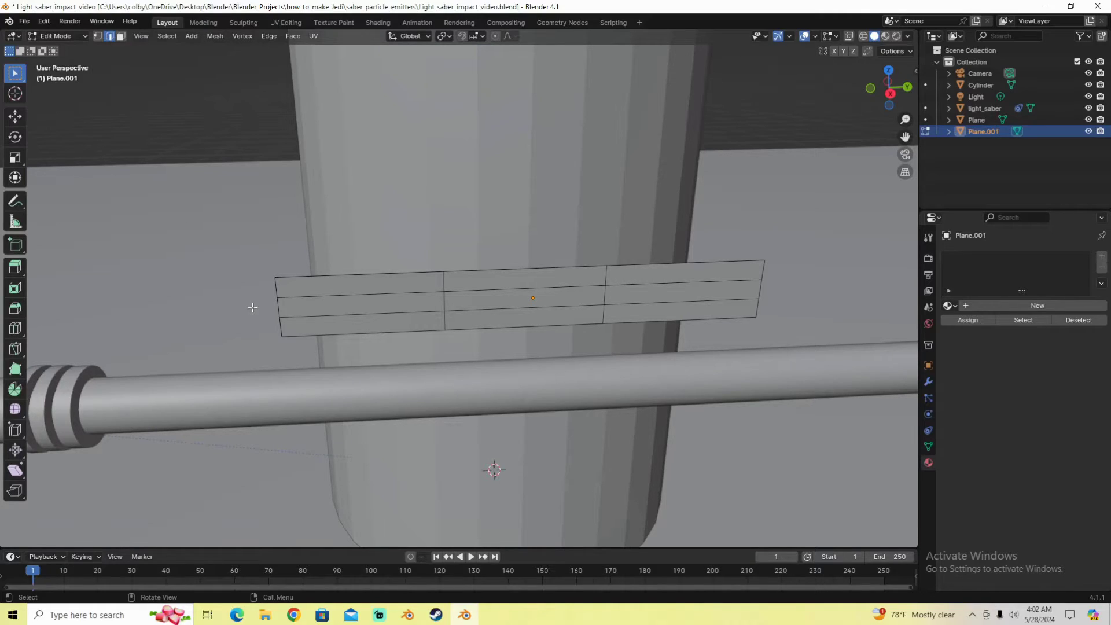
pyautogui.keyDown('alt'); pyautogui.click(278, 301); pyautogui.keyUp('alt')
pyautogui.keyDown('alt'); pyautogui.keyDown('shift'); pyautogui.click(764, 269); pyautogui.keyUp('shift'); pyautogui.keyUp('alt')
pyautogui.moveTo(531, 333); pyautogui.dragTo(623, 341, button='middle')
# Move both end loops along X so the band bends around the cylinder, then inspect it.
pyautogui.press('g')
pyautogui.press('x')
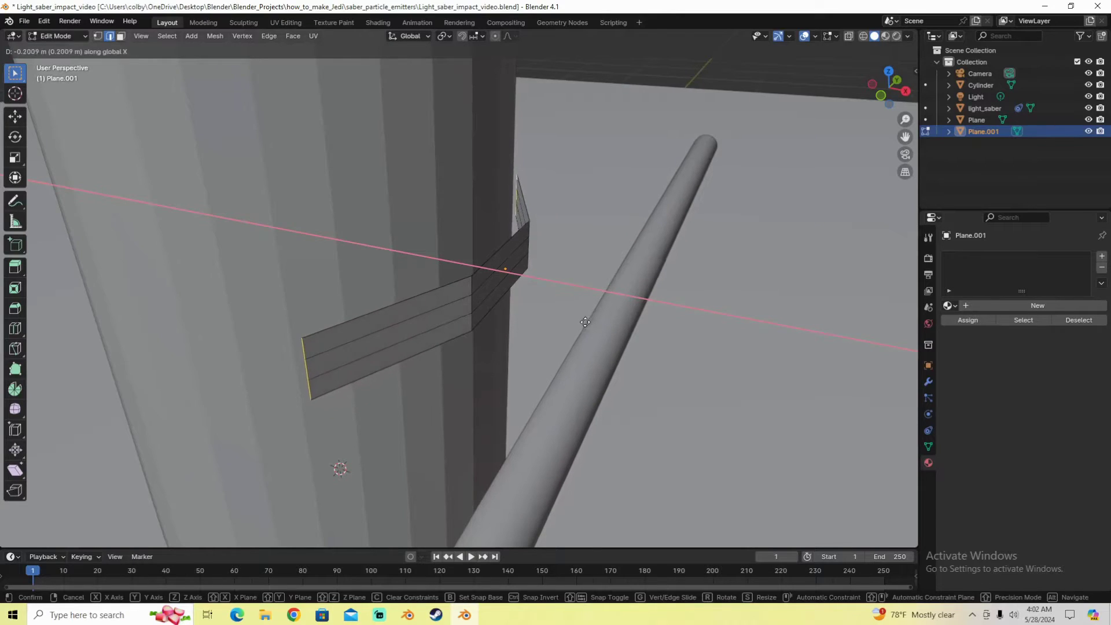
pyautogui.click(571, 315)
pyautogui.moveTo(571, 315); pyautogui.dragTo(589, 328, button='middle')
pyautogui.press('g')
pyautogui.press('x')
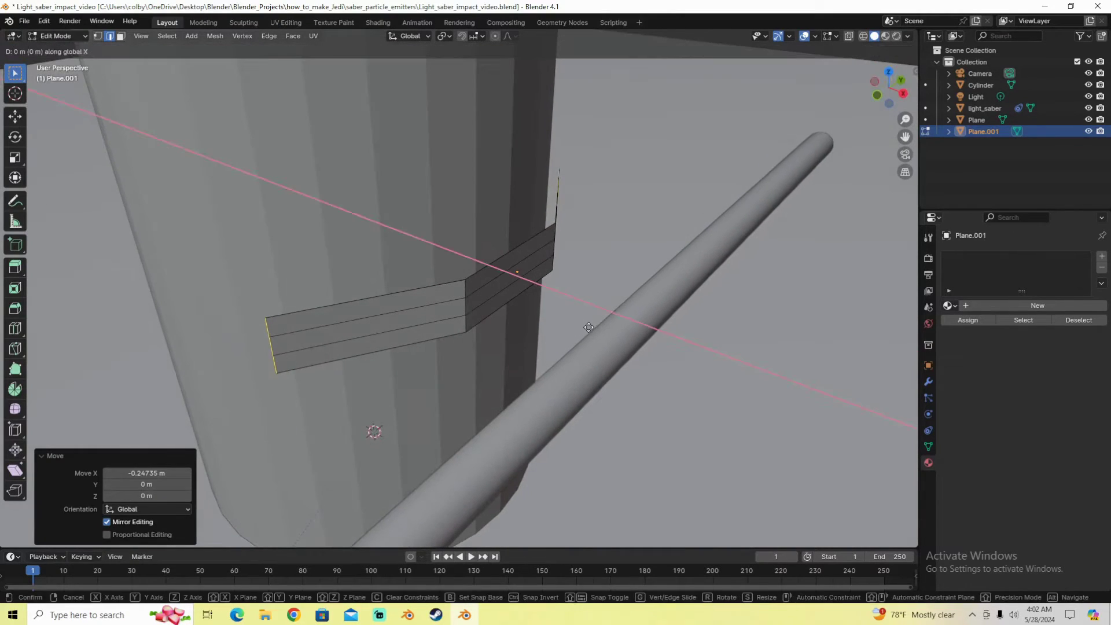
pyautogui.click(611, 331)
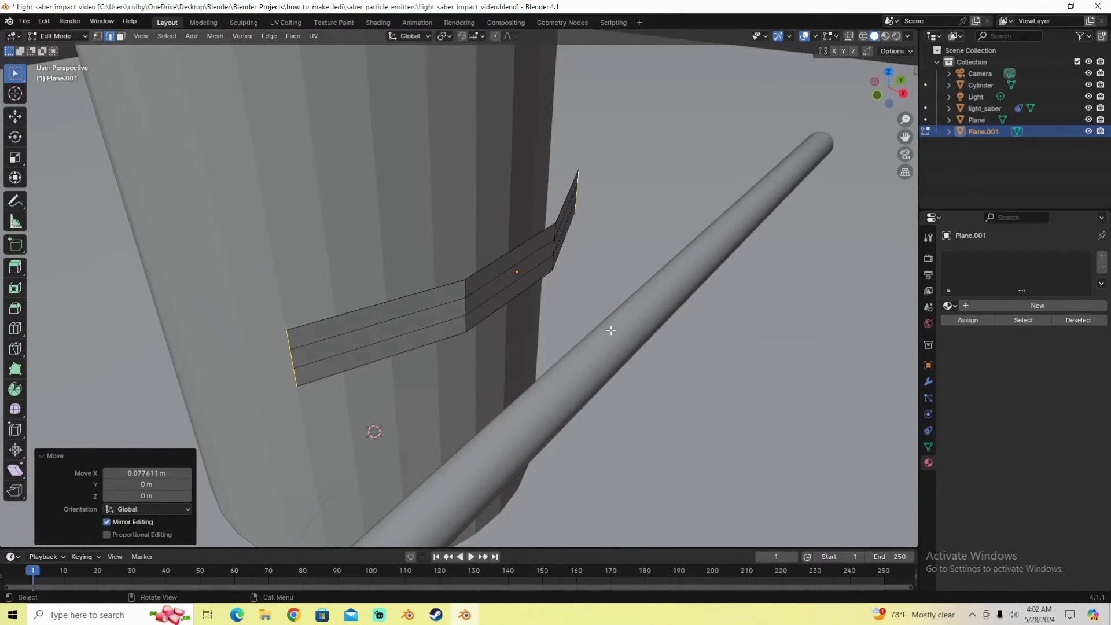
pyautogui.moveTo(593, 346); pyautogui.dragTo(544, 351, button='middle')
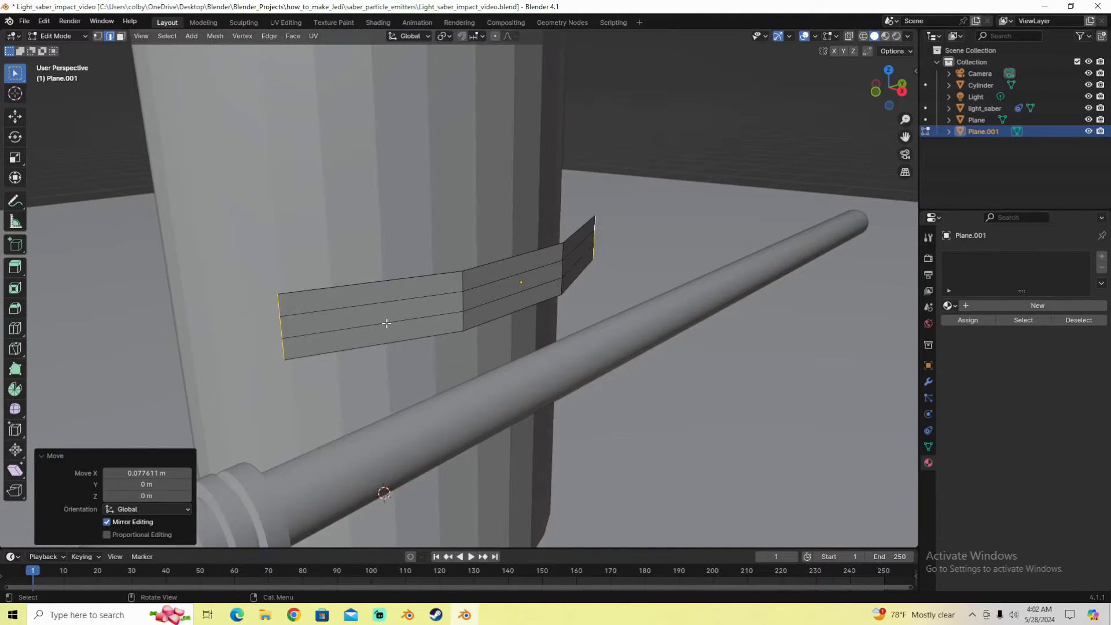
pyautogui.moveTo(386, 324); pyautogui.dragTo(524, 295, button='middle')
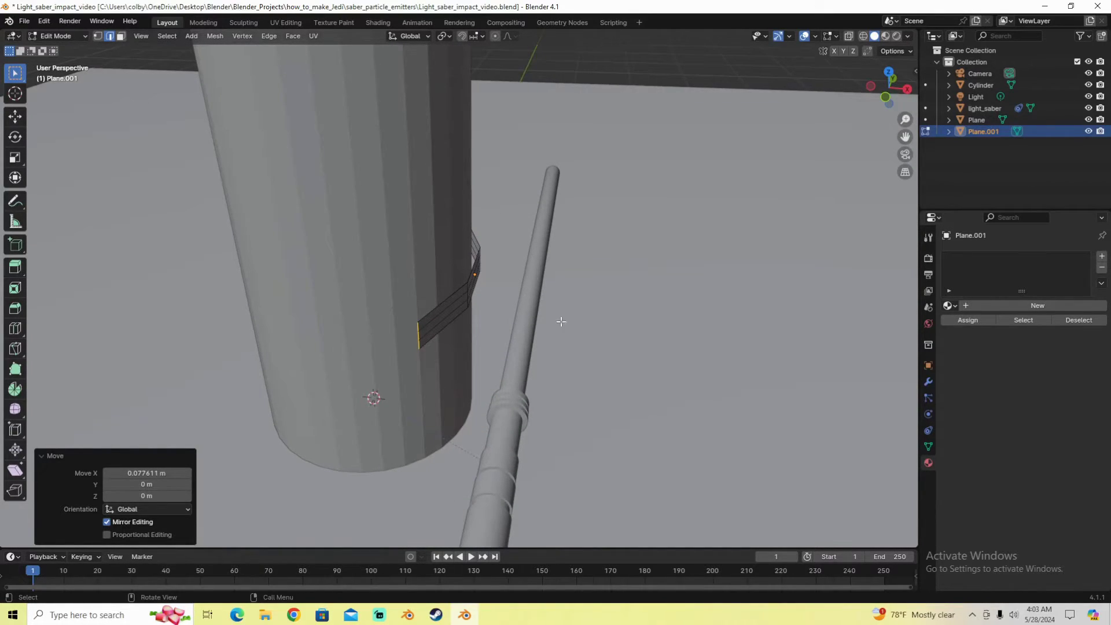
pyautogui.moveTo(561, 321)
pyautogui.mouseDown(button='middle')
pyautogui.moveTo(561, 343)
pyautogui.moveTo(551, 342)
pyautogui.moveTo(439, 311)
pyautogui.moveTo(570, 324)
pyautogui.mouseUp(button='middle')
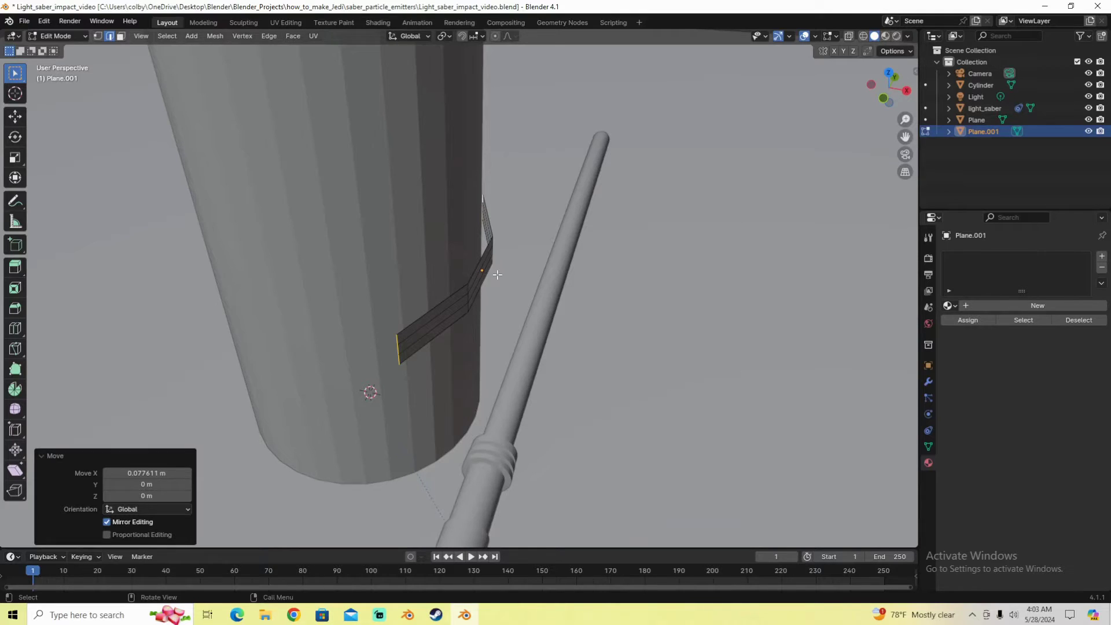
pyautogui.scroll(-1, 499, 274)
pyautogui.scroll(1, 499, 338)
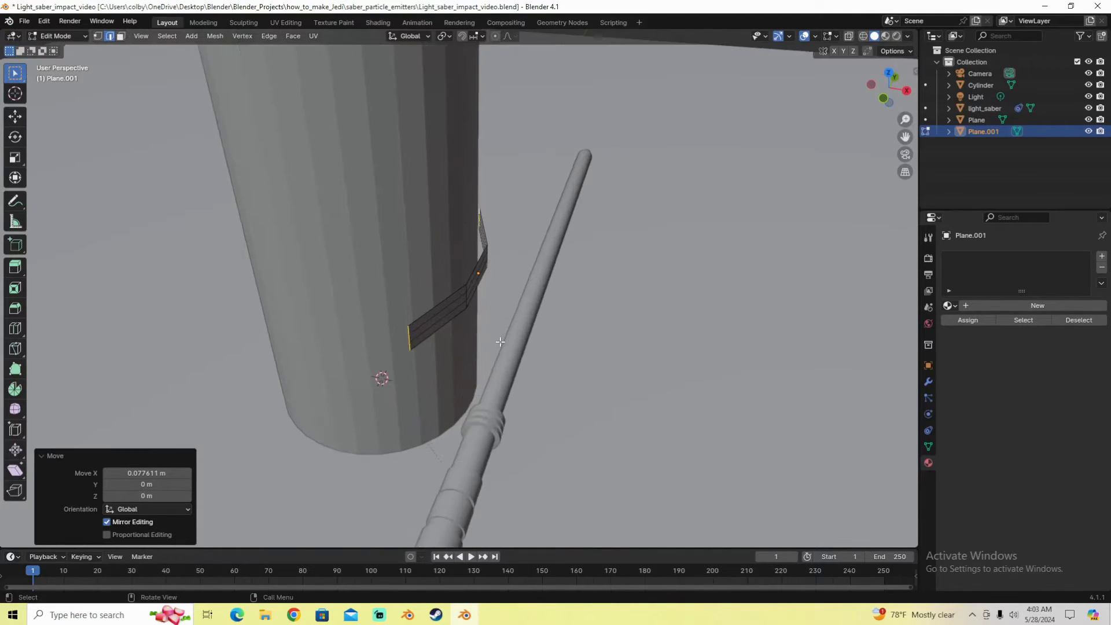
pyautogui.moveTo(554, 341); pyautogui.dragTo(529, 333, button='middle')
# Select the lightsaber and set Location, Rotation & Scale as the active keying set.
pyautogui.click(294, 615)
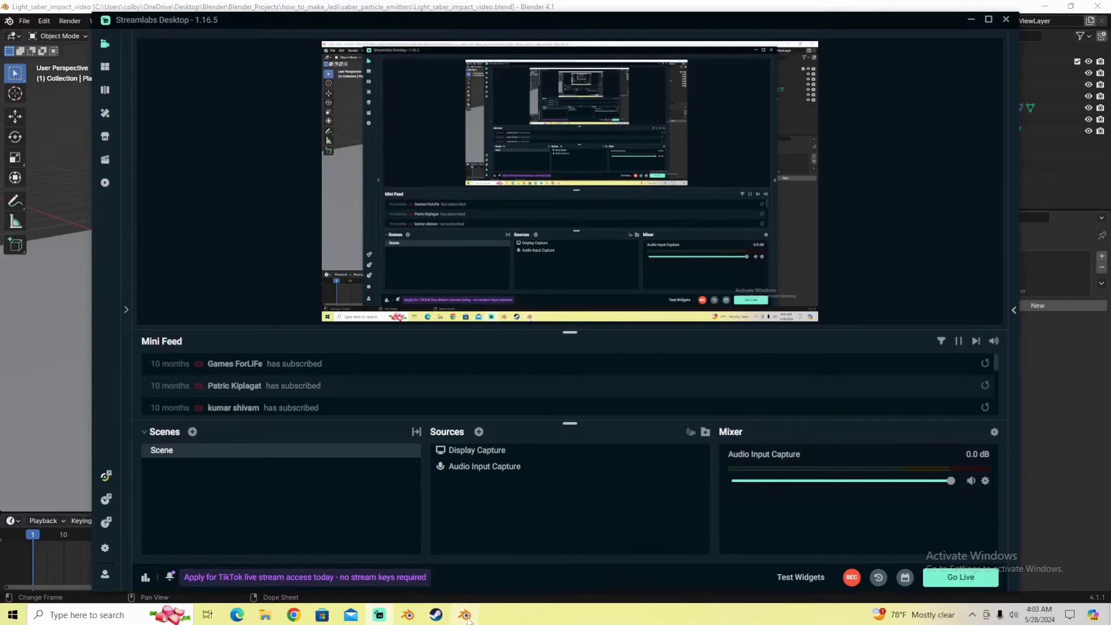
pyautogui.click(466, 616)
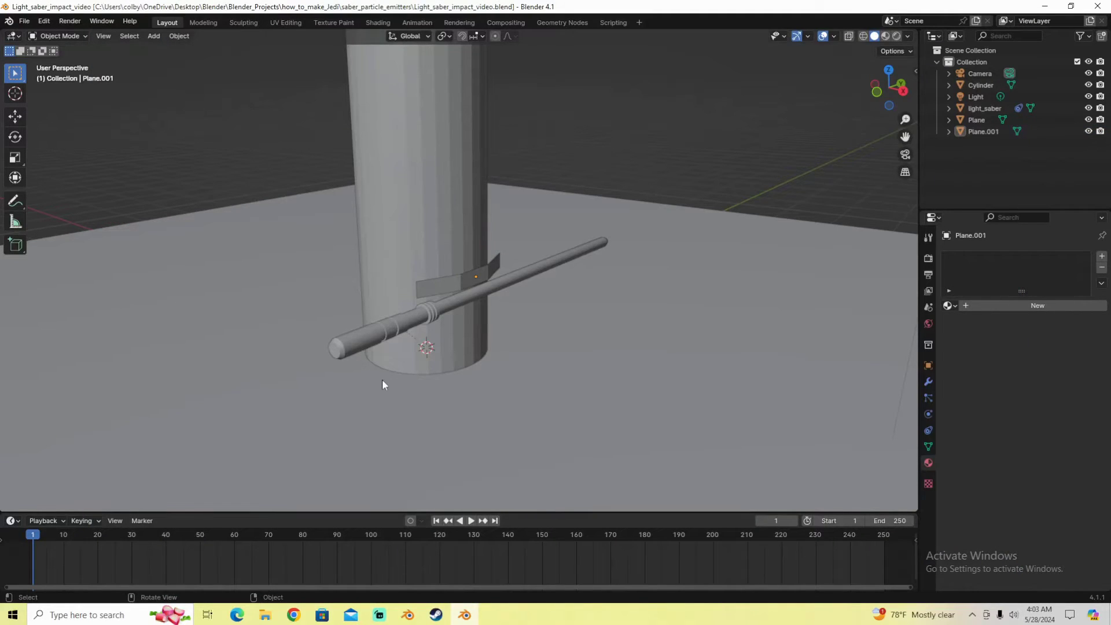
pyautogui.click(407, 319)
pyautogui.moveTo(479, 302); pyautogui.dragTo(356, 439, button='middle')
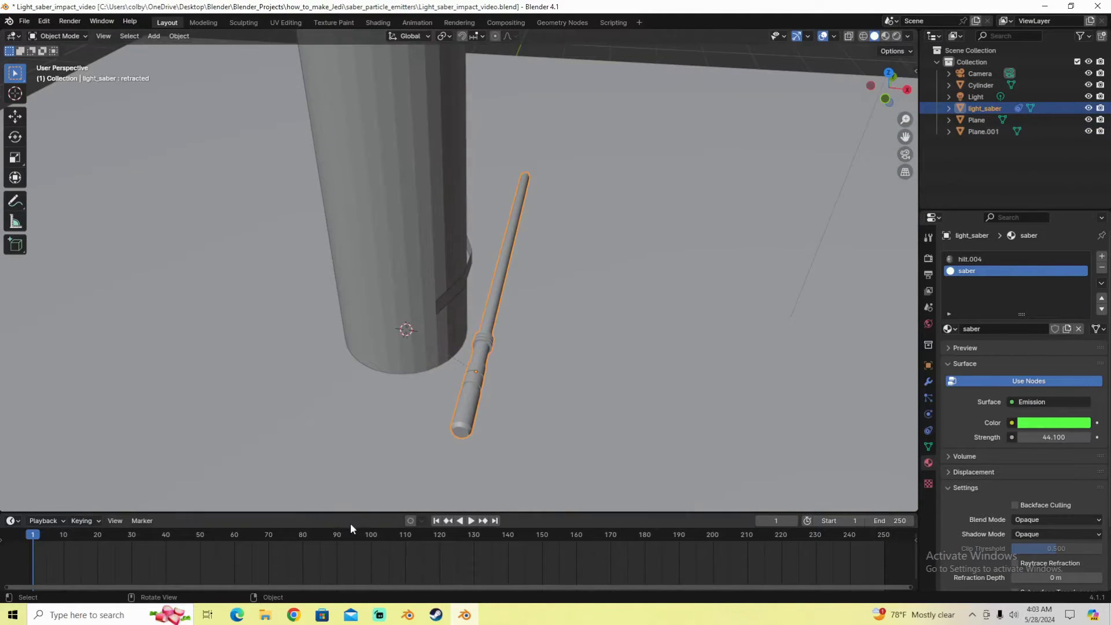
pyautogui.click(82, 521)
pyautogui.click(84, 459)
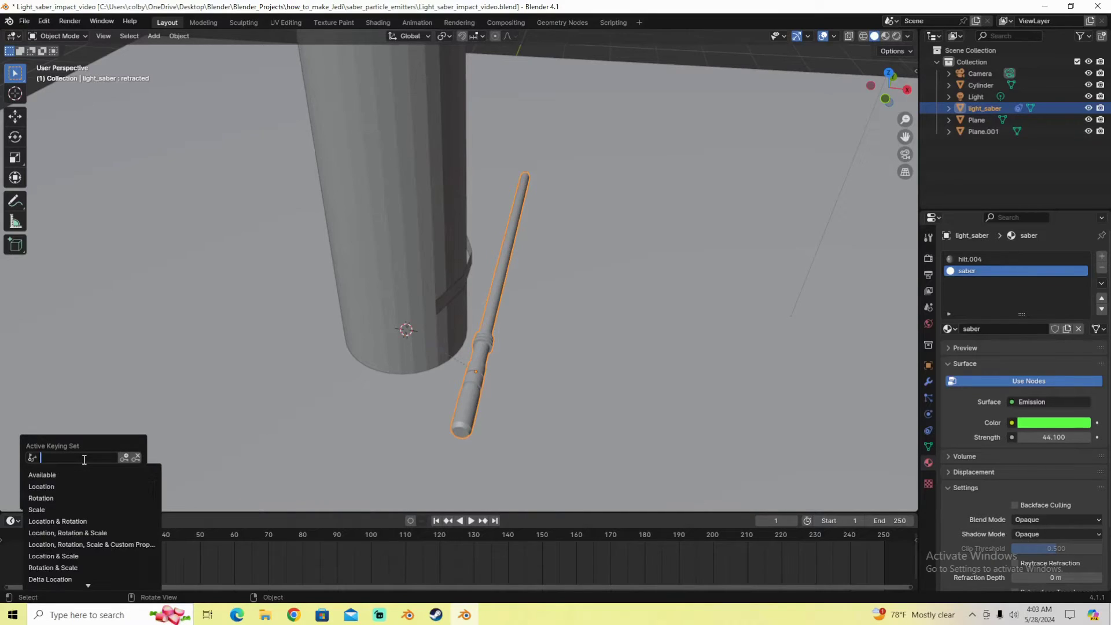
pyautogui.write('locr')
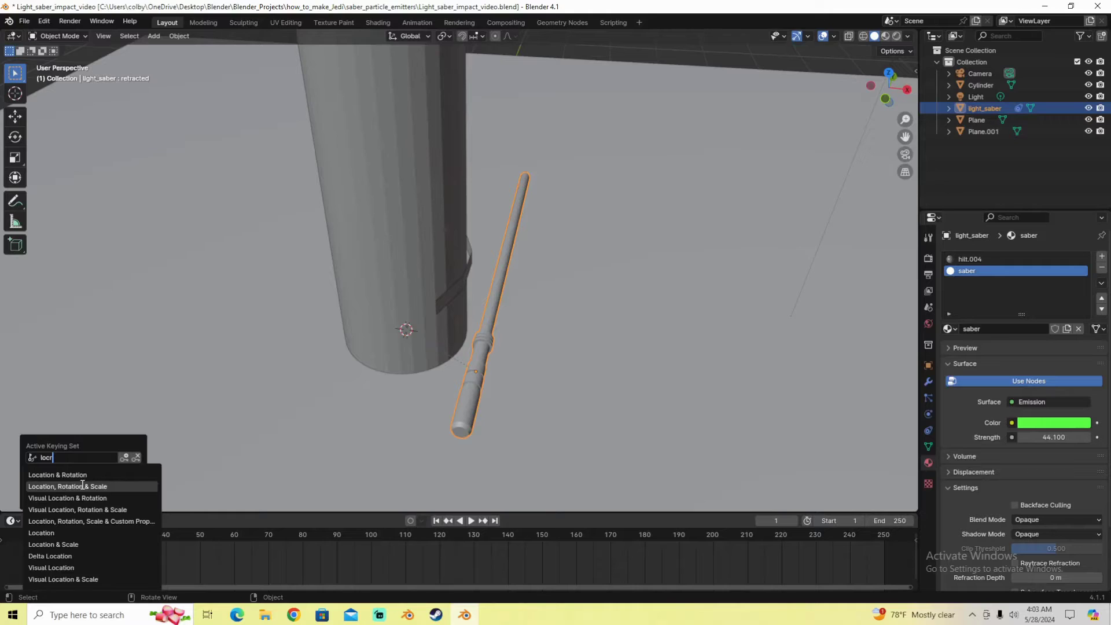
pyautogui.click(82, 487)
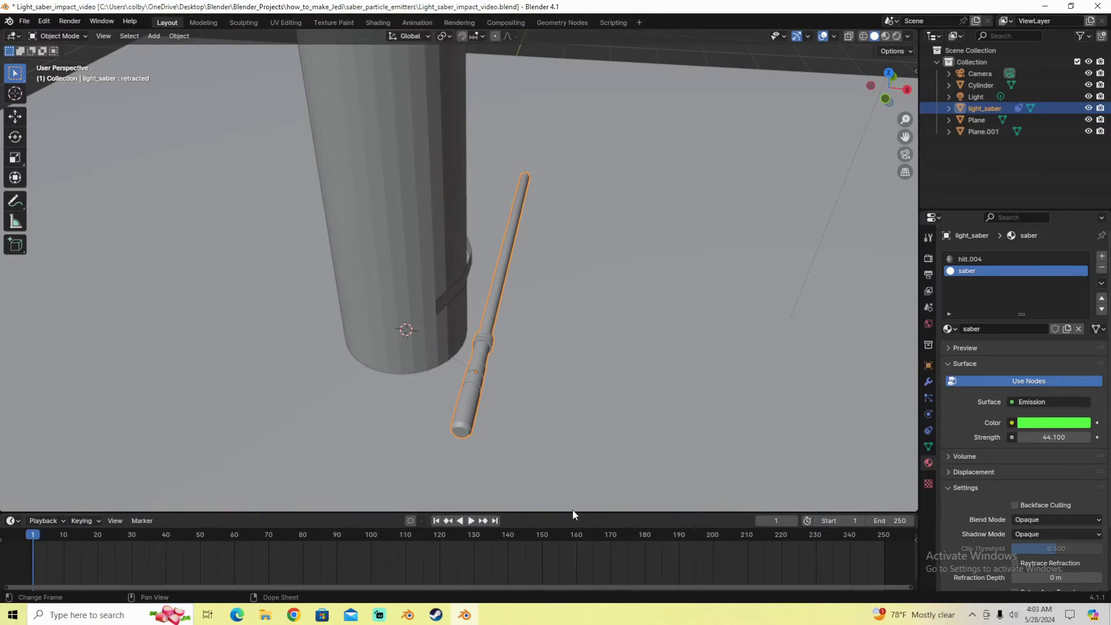
# Make the timeline taller and rotate the saber on its local Y axis to lie horizontal.
pyautogui.moveTo(573, 513); pyautogui.dragTo(573, 478)
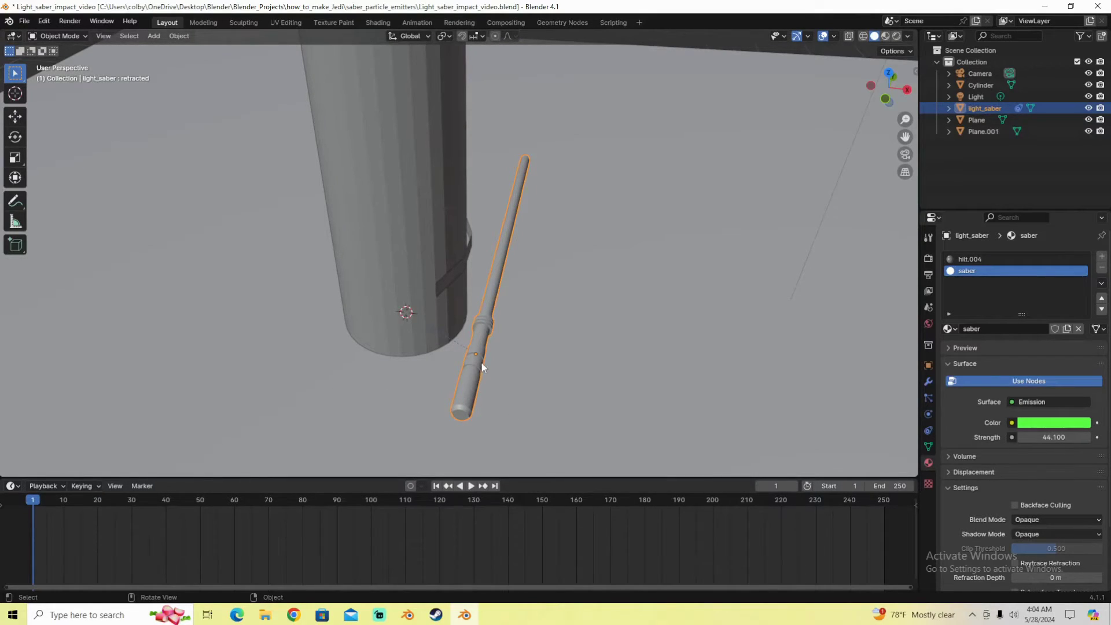
pyautogui.press('r')
pyautogui.press('Escape')
pyautogui.press('r')
pyautogui.press('y')
pyautogui.press('y')
pyautogui.click(534, 415)
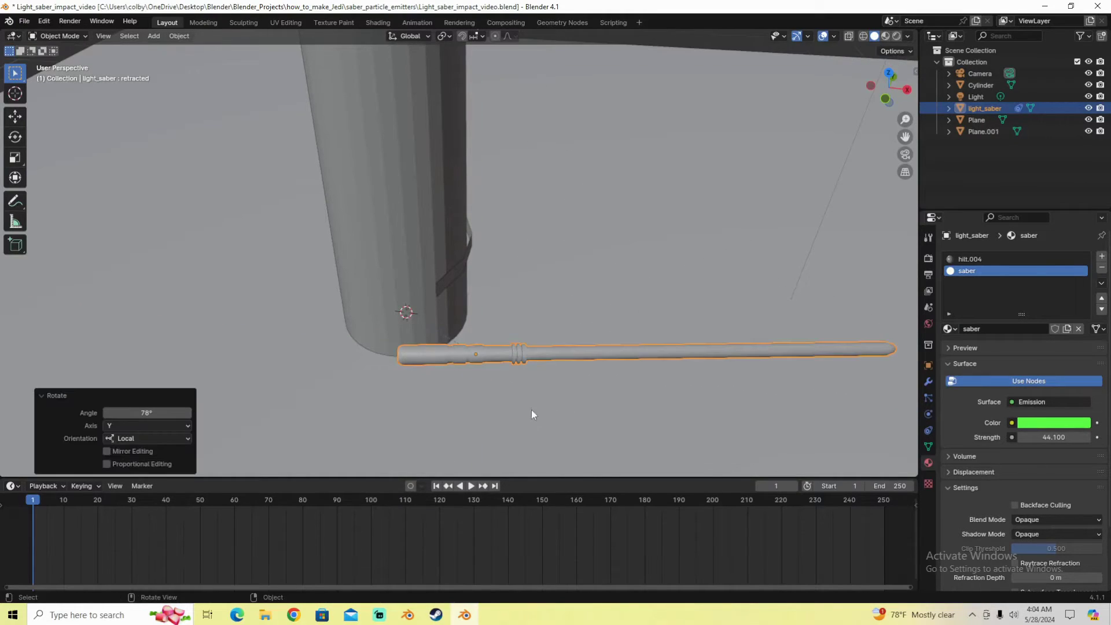
pyautogui.moveTo(588, 380); pyautogui.dragTo(550, 383, button='middle')
# Tilt the saber further on local Y into a low diagonal pose and keyframe it at frame 1.
pyautogui.press('r')
pyautogui.press('y')
pyautogui.press('y')
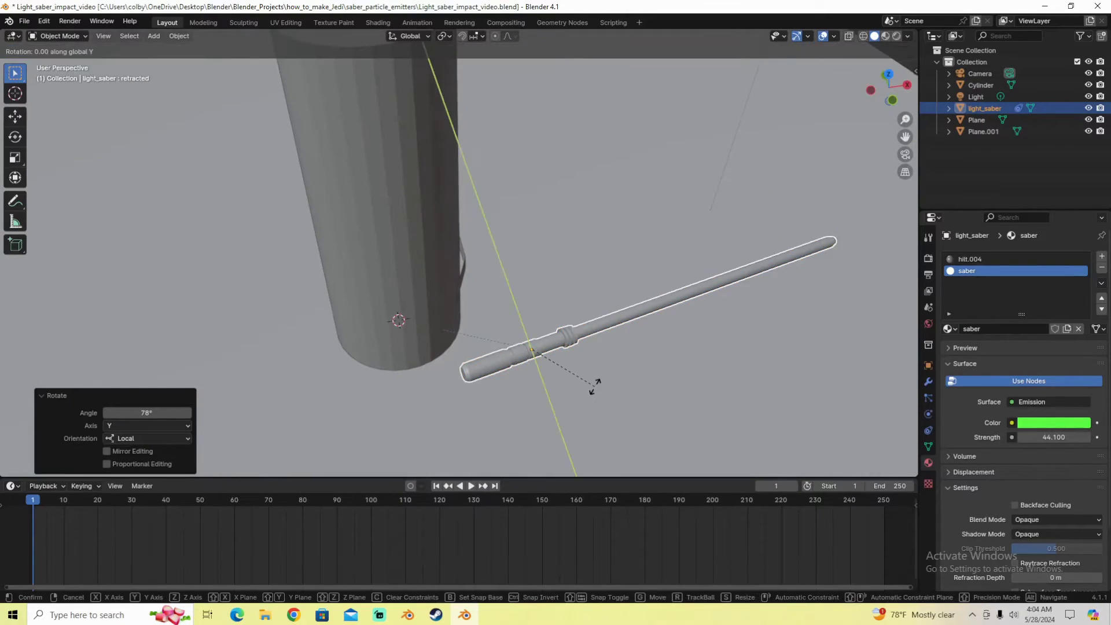
pyautogui.click(610, 350)
pyautogui.press('r')
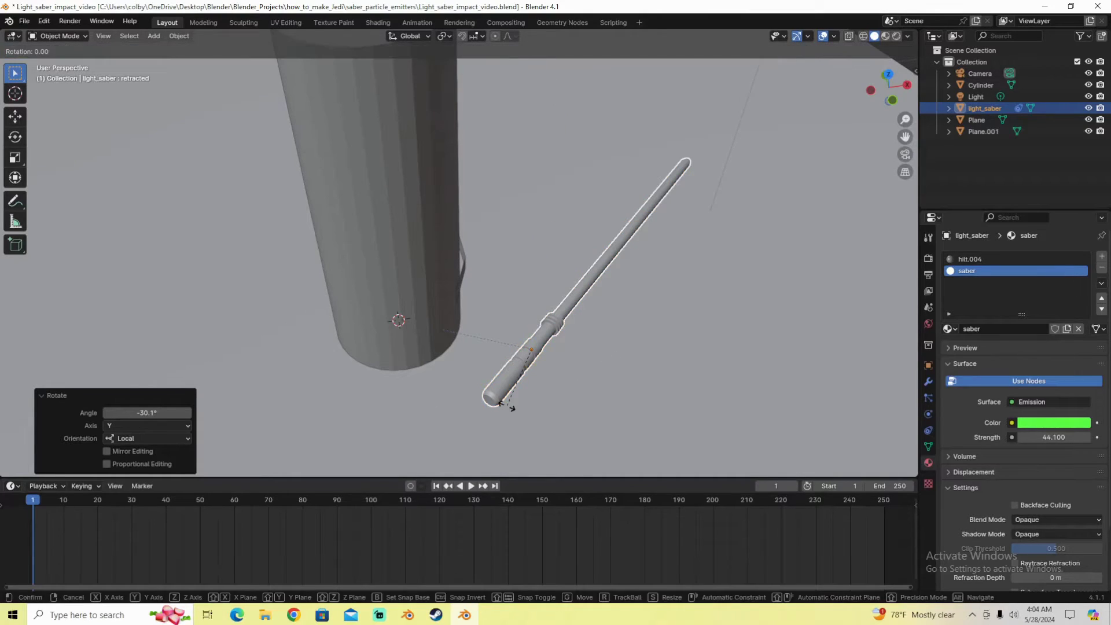
pyautogui.press('y')
pyautogui.press('y')
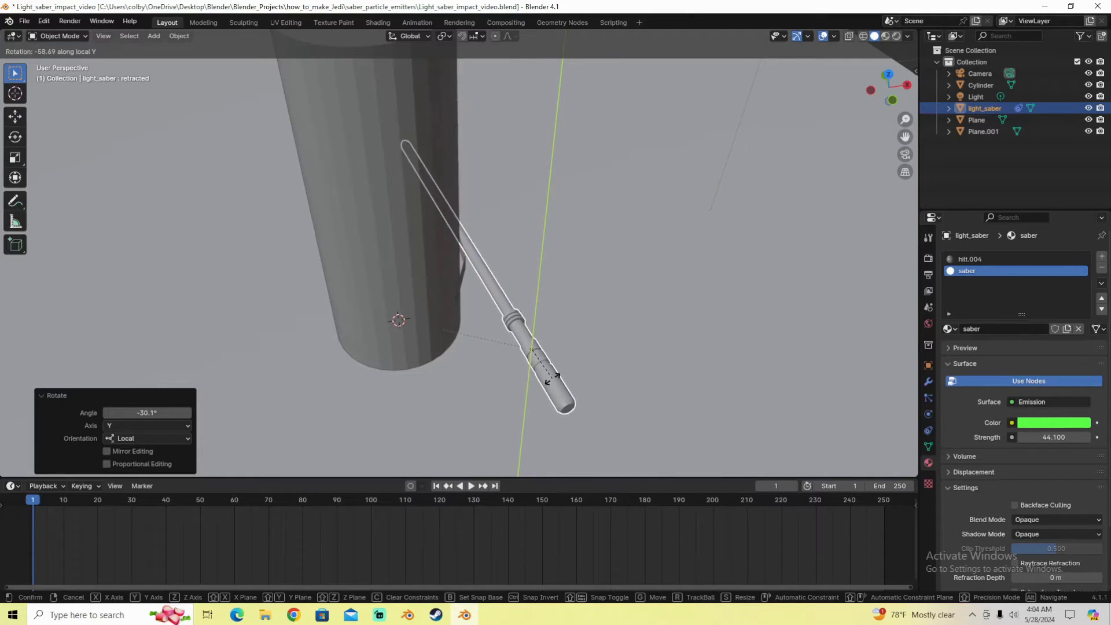
pyautogui.click(512, 380)
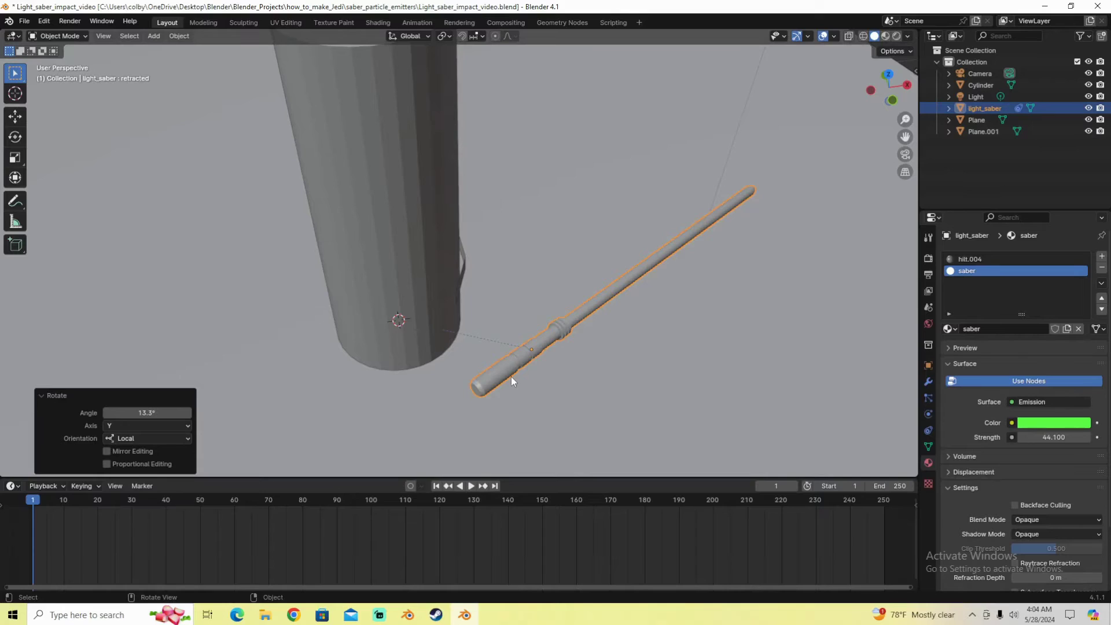
pyautogui.press('i')
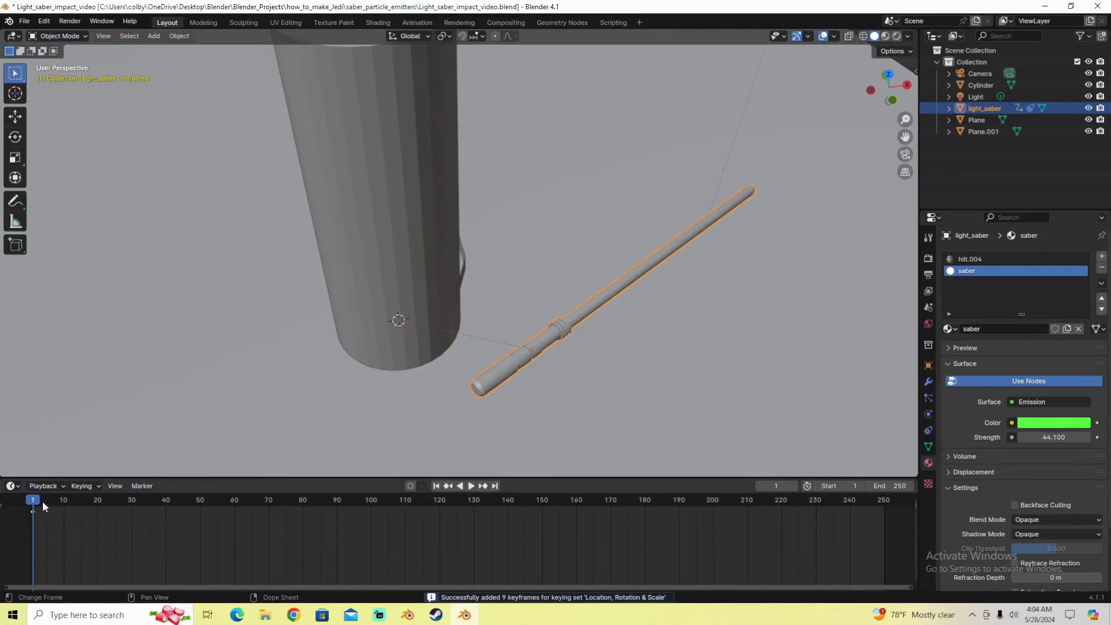
pyautogui.moveTo(43, 501); pyautogui.dragTo(74, 503)
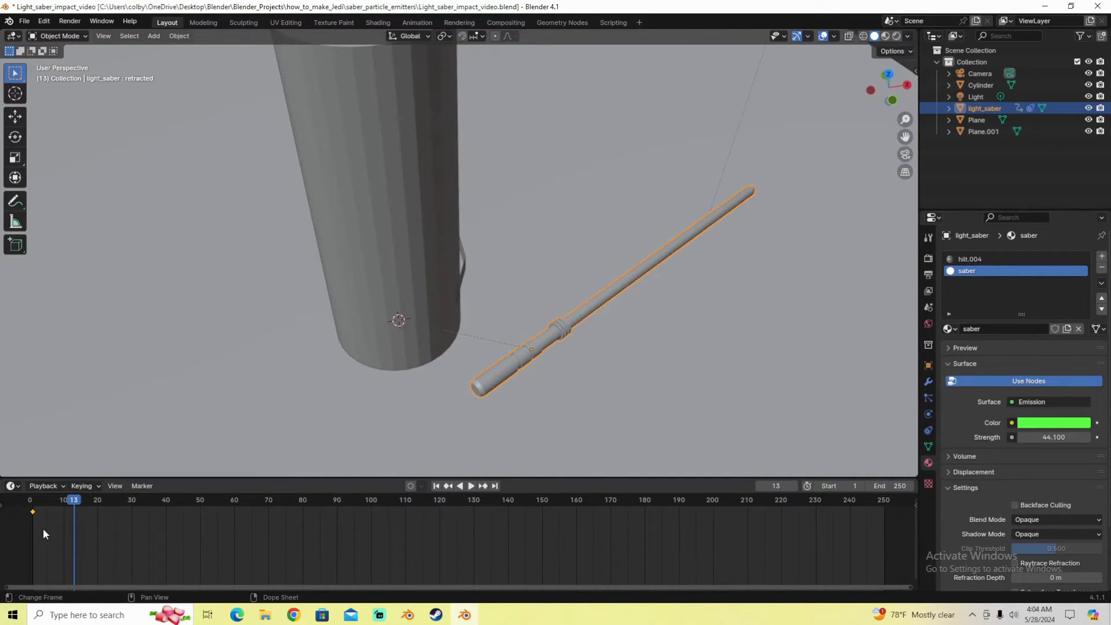
# Duplicate the frame-1 saber keyframe and place the copy around frame 15–16.
pyautogui.hotkey('shift', 'd')
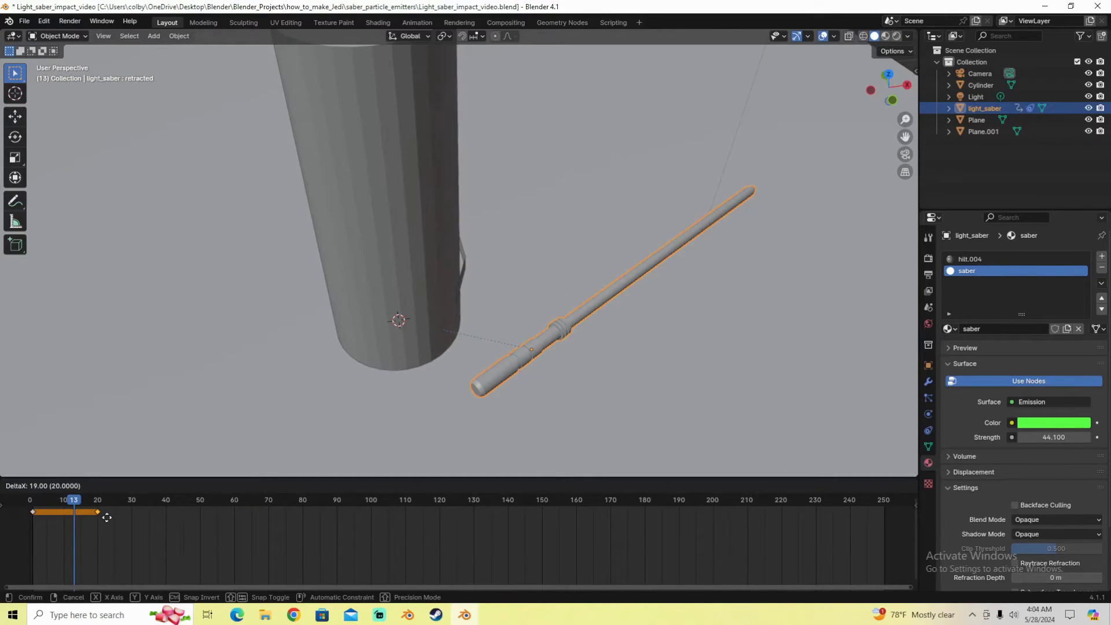
pyautogui.click(91, 521)
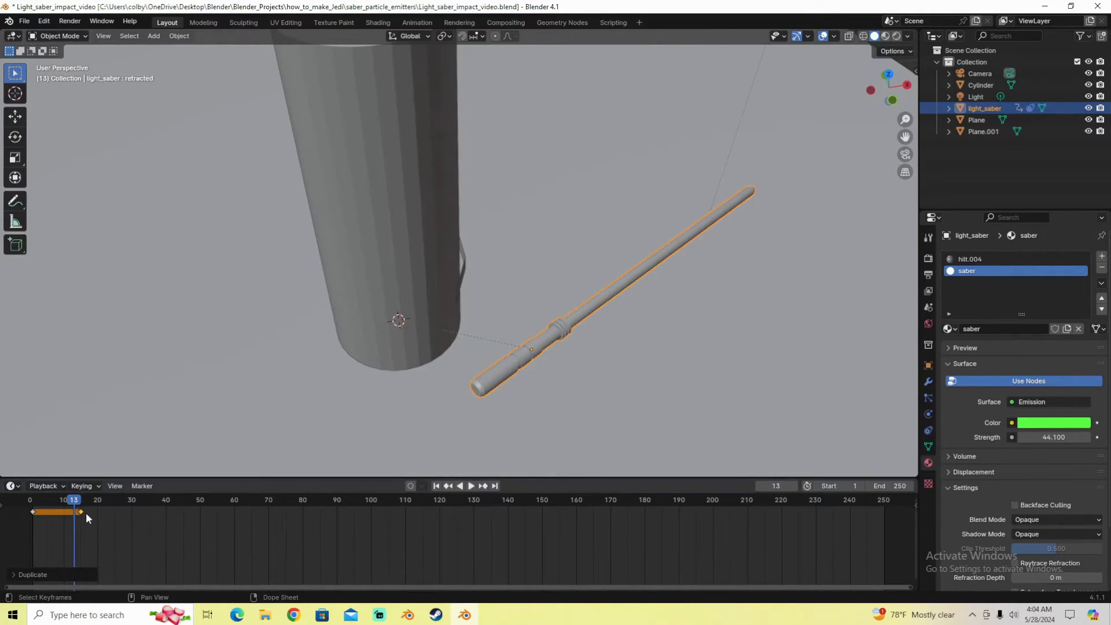
pyautogui.press('g')
pyautogui.click(91, 517)
pyautogui.moveTo(73, 501); pyautogui.dragTo(40, 501)
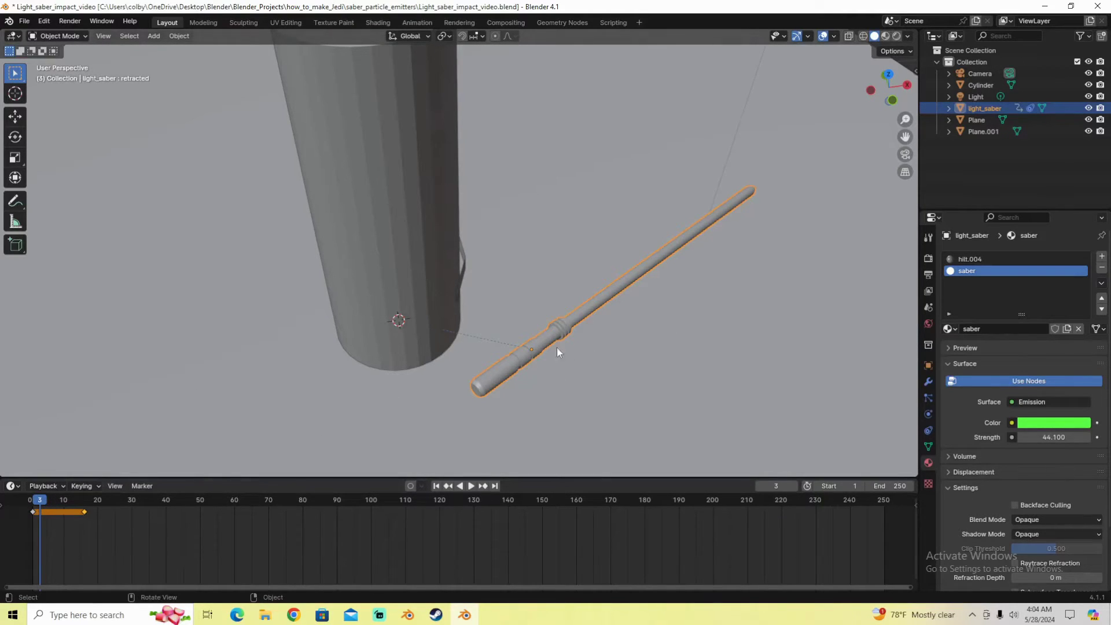
# Preview the animation and stop playback at frame 21.
pyautogui.moveTo(557, 347); pyautogui.dragTo(580, 337, button='middle')
pyautogui.moveTo(73, 502); pyautogui.dragTo(102, 508)
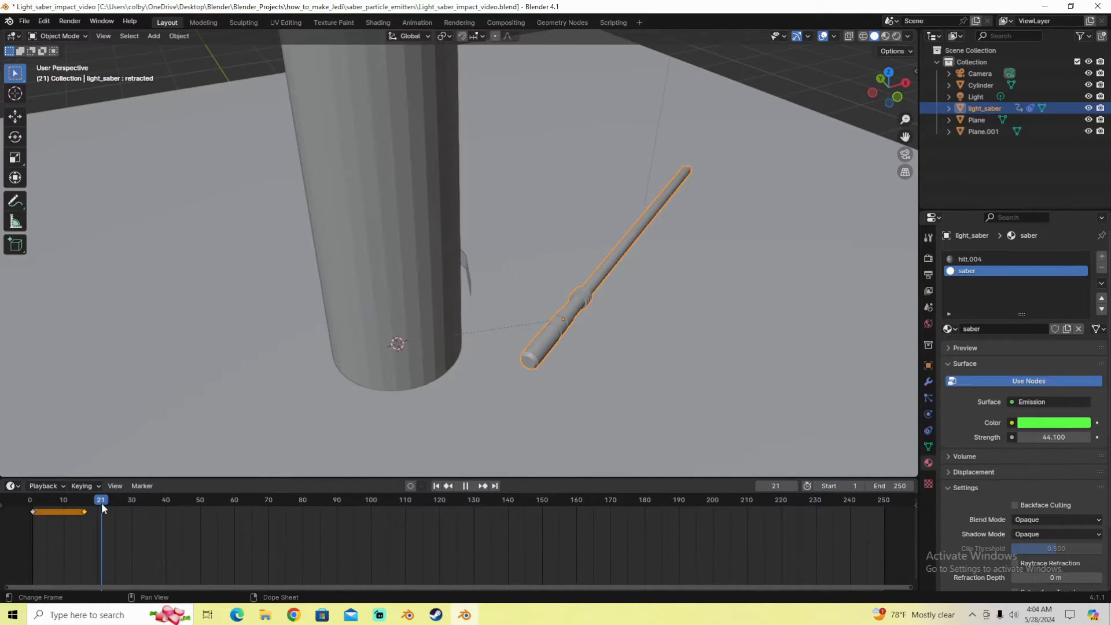
pyautogui.press('space')
# Rotate the saber 24.1° on its local Y axis and keyframe the raised pose.
pyautogui.press('r')
pyautogui.press('x')
pyautogui.rightClick(620, 336)
pyautogui.press('r')
pyautogui.press('z')
pyautogui.press('z')
pyautogui.press('Escape')
pyautogui.press('r')
pyautogui.press('y')
pyautogui.press('y')
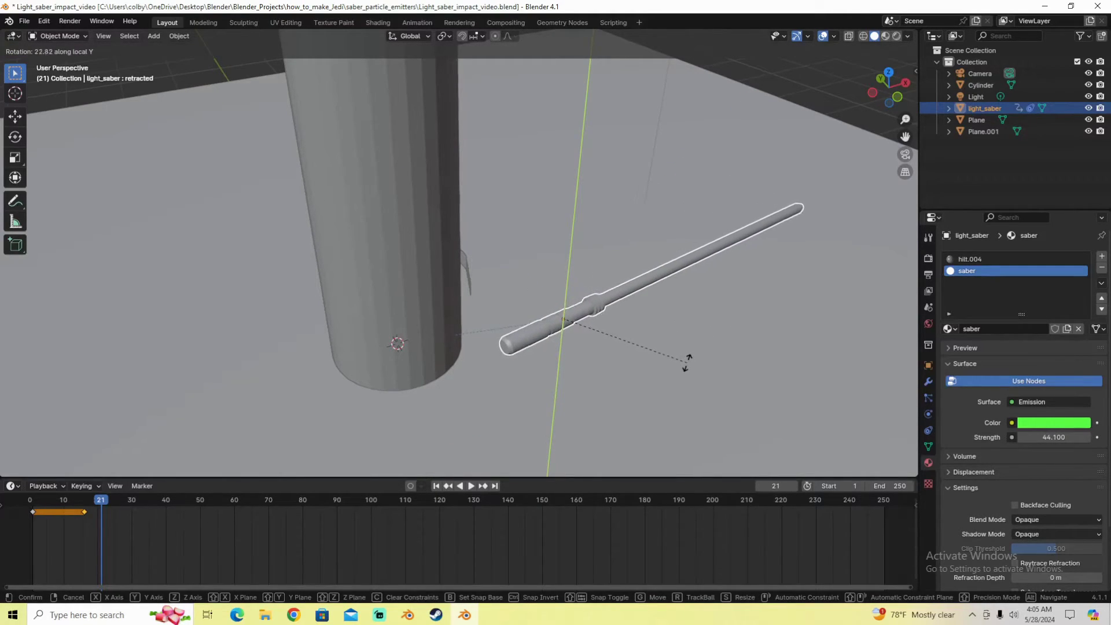
pyautogui.click(685, 369)
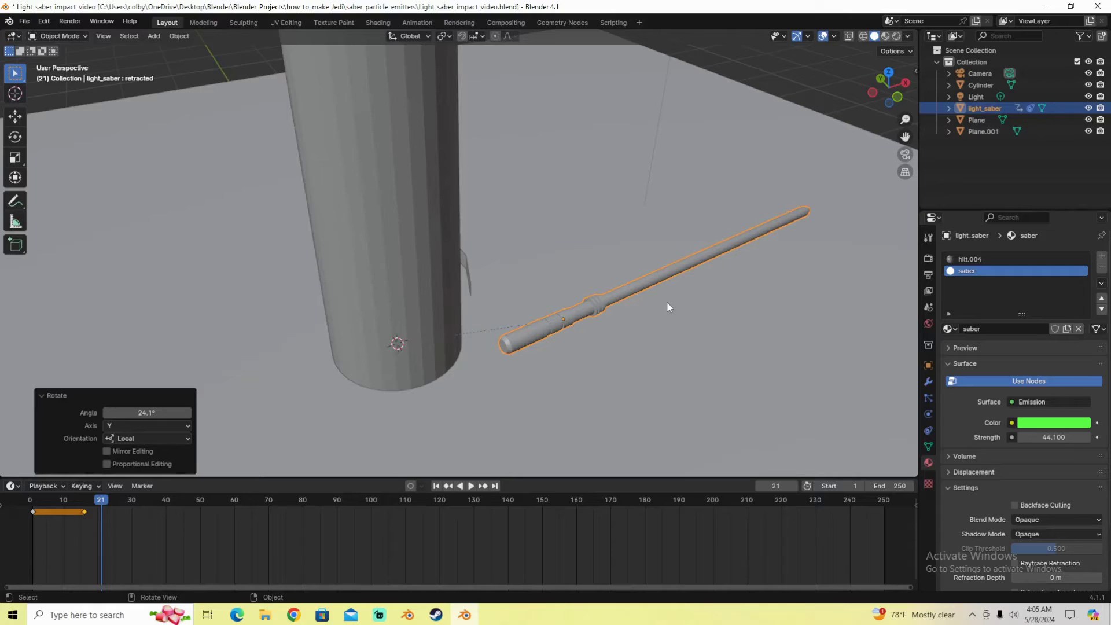
pyautogui.press('i')
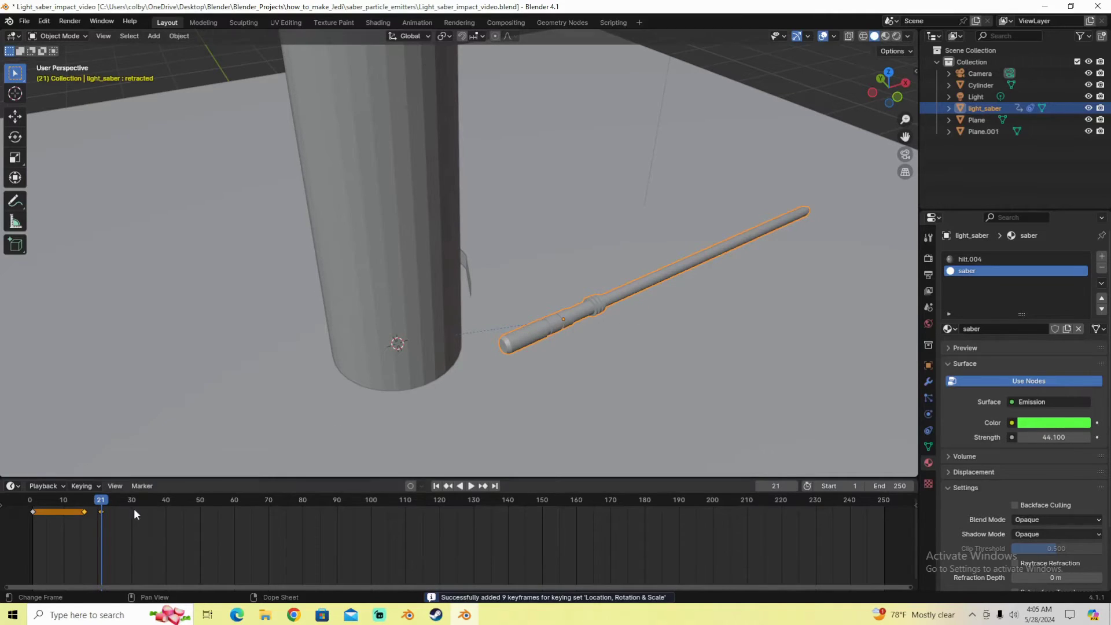
# Go to frame 23 and bring frames 0–20 and their keyframes into view in the timeline.
pyautogui.moveTo(101, 503); pyautogui.dragTo(108, 502)
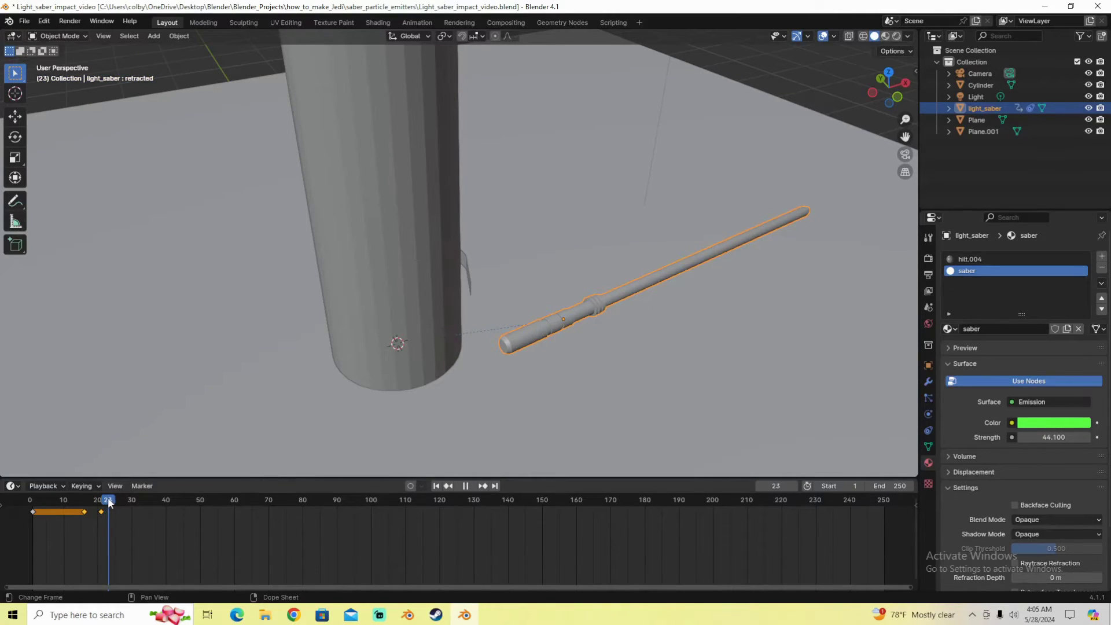
pyautogui.scroll(4, 103, 514)
pyautogui.moveTo(123, 523); pyautogui.dragTo(238, 521, button='middle')
pyautogui.moveTo(86, 511); pyautogui.dragTo(126, 542, button='middle')
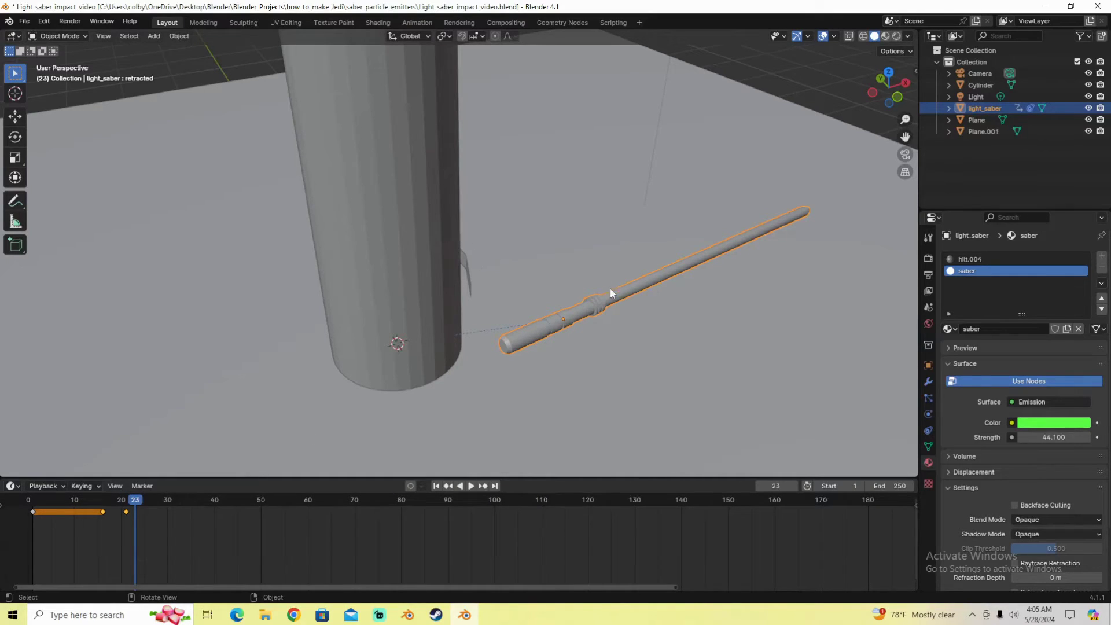
pyautogui.moveTo(460, 237); pyautogui.dragTo(486, 262, button='middle')
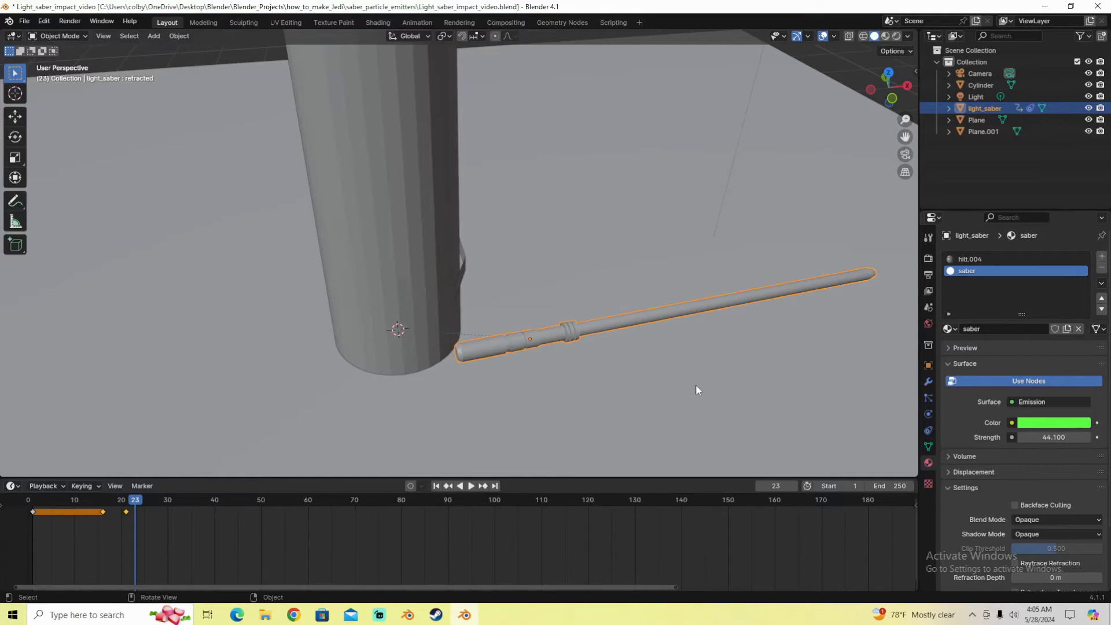
# Rotate the saber on local Y until it rests against the cylinder and keyframe it at frame 23.
pyautogui.press('r')
pyautogui.press('y')
pyautogui.press('y')
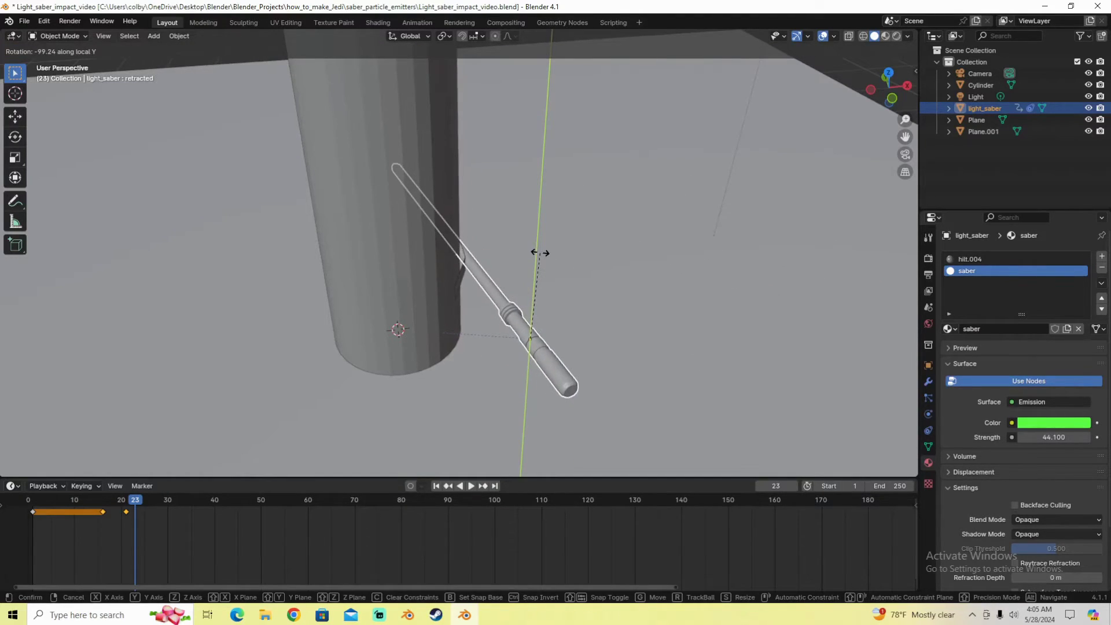
pyautogui.click(539, 253)
pyautogui.scroll(2, 538, 253)
pyautogui.moveTo(537, 253); pyautogui.dragTo(508, 251, button='middle')
pyautogui.press('r')
pyautogui.press('y')
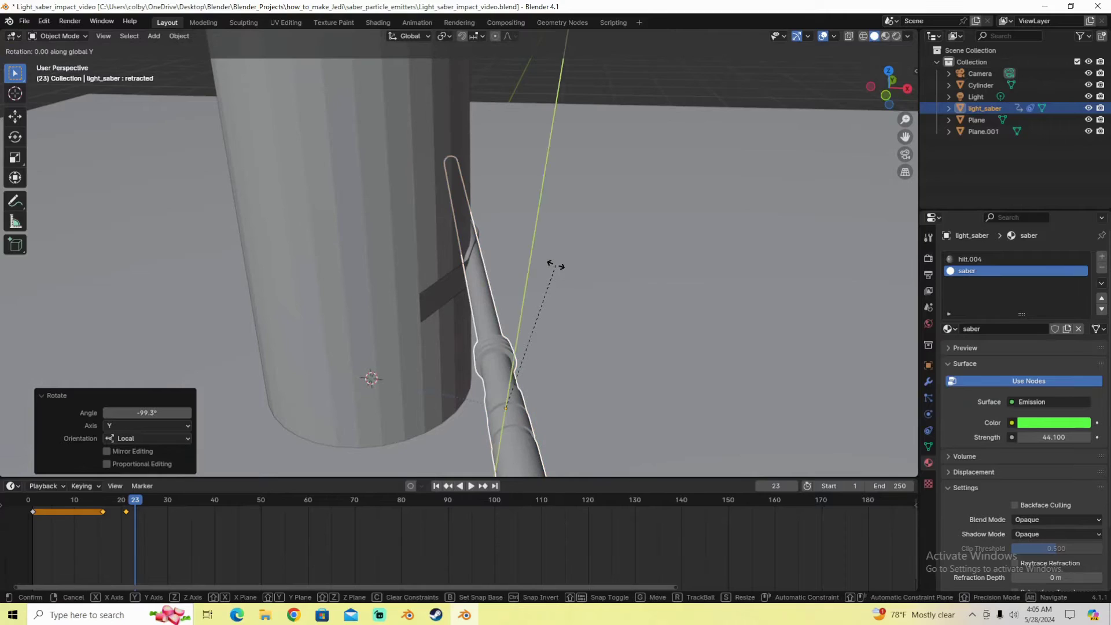
pyautogui.click(560, 268)
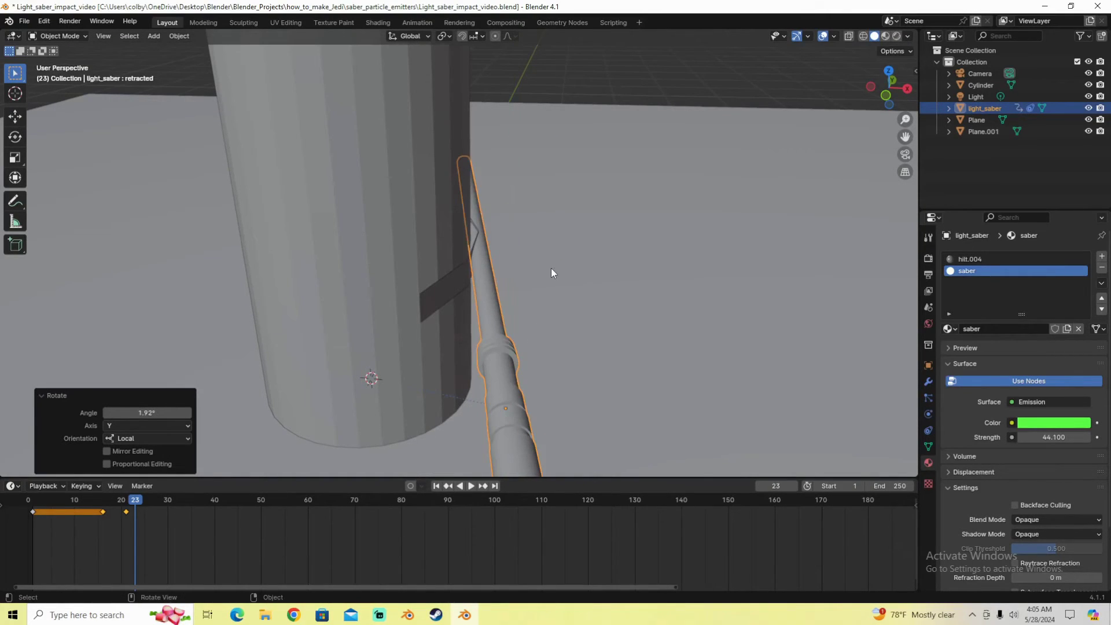
pyautogui.press('i')
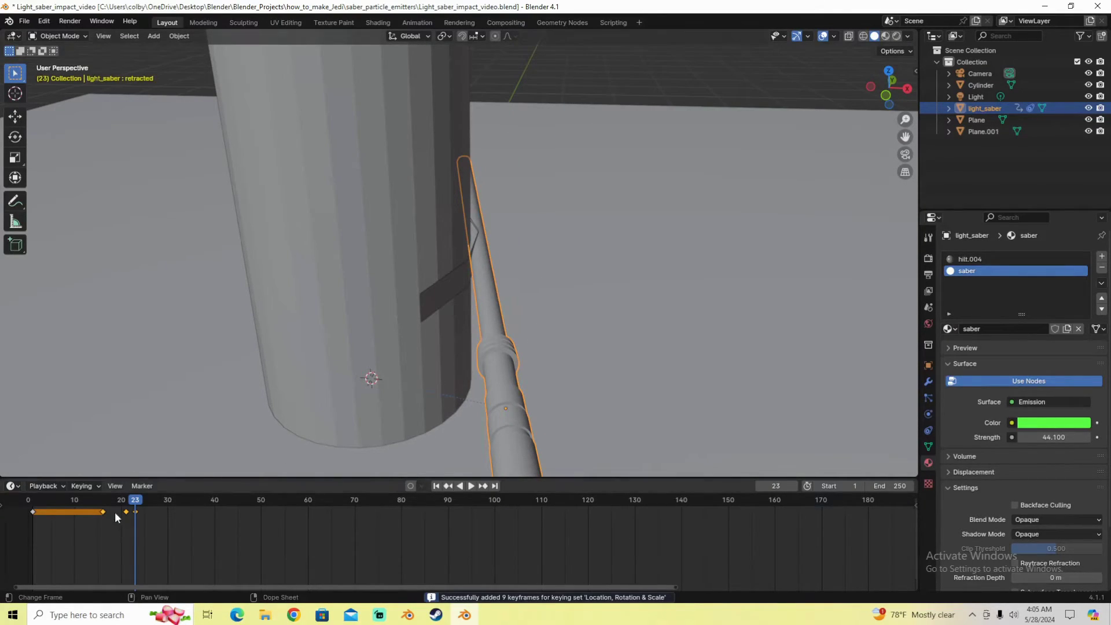
pyautogui.moveTo(119, 510); pyautogui.dragTo(37, 509)
pyautogui.scroll(-5, 346, 384)
pyautogui.moveTo(346, 385); pyautogui.dragTo(375, 393, button='middle')
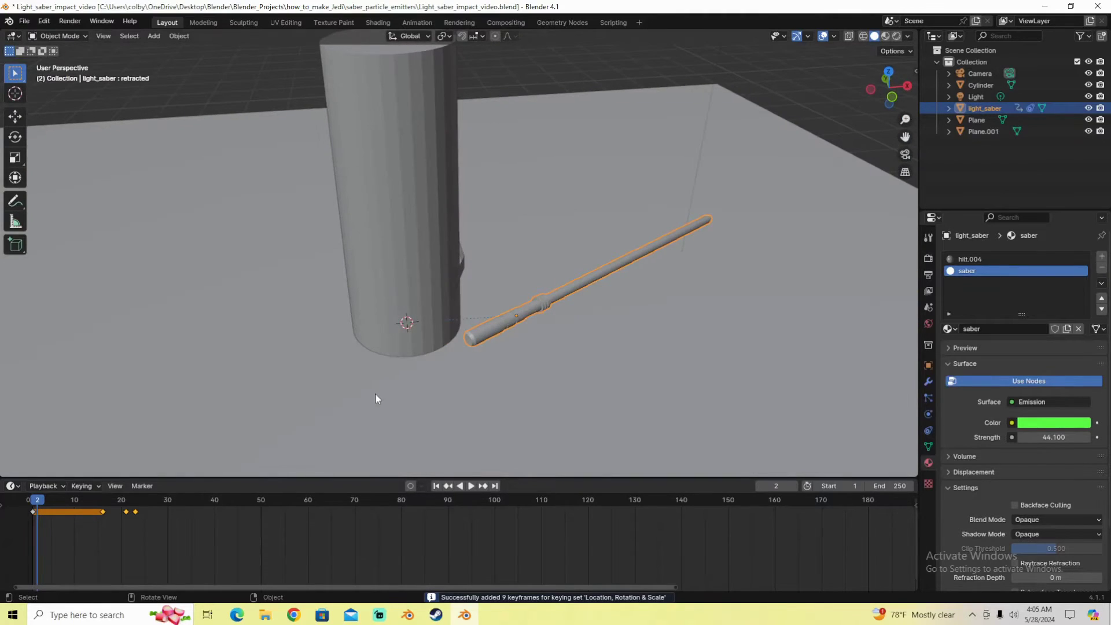
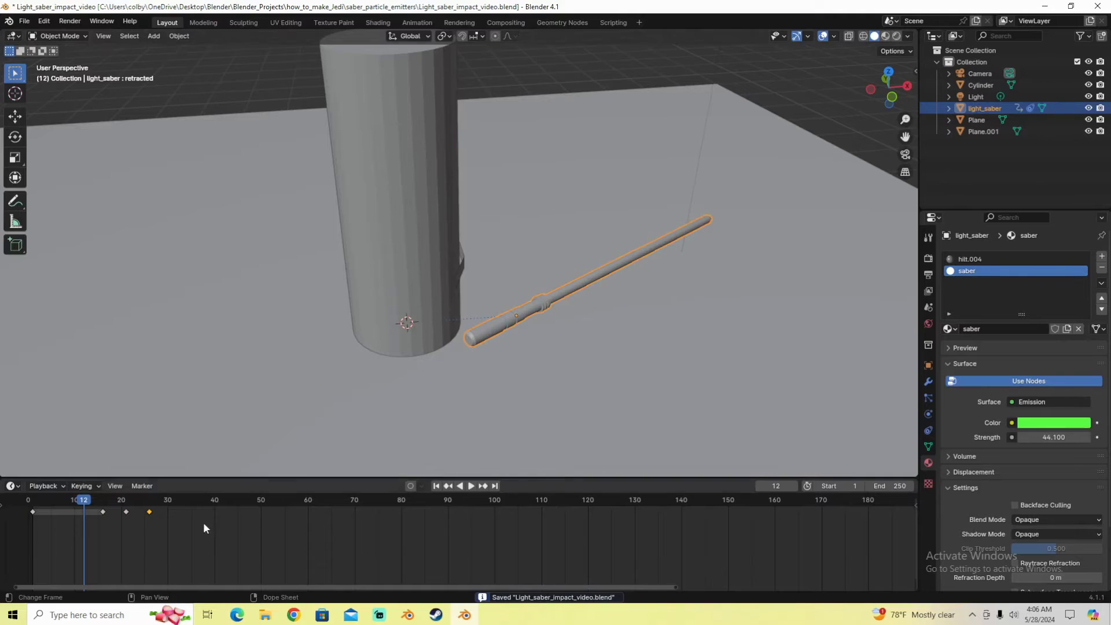
# Play the saber swing up to frame 24, then split the viewport into two 3D views.
pyautogui.press('space')
pyautogui.press('space')
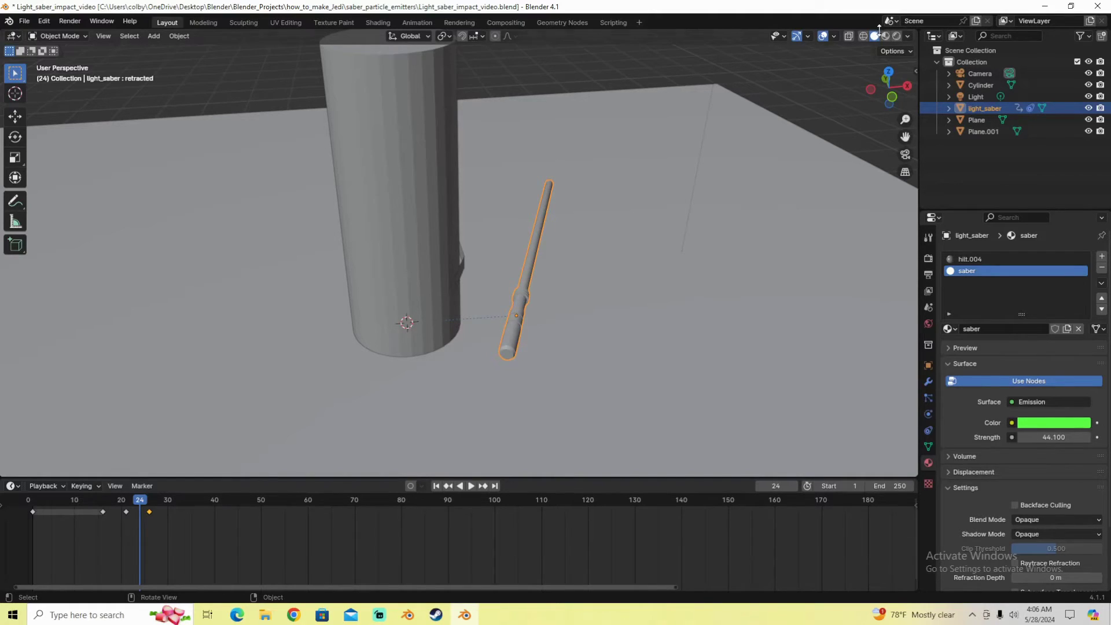
pyautogui.moveTo(918, 30); pyautogui.dragTo(665, 144)
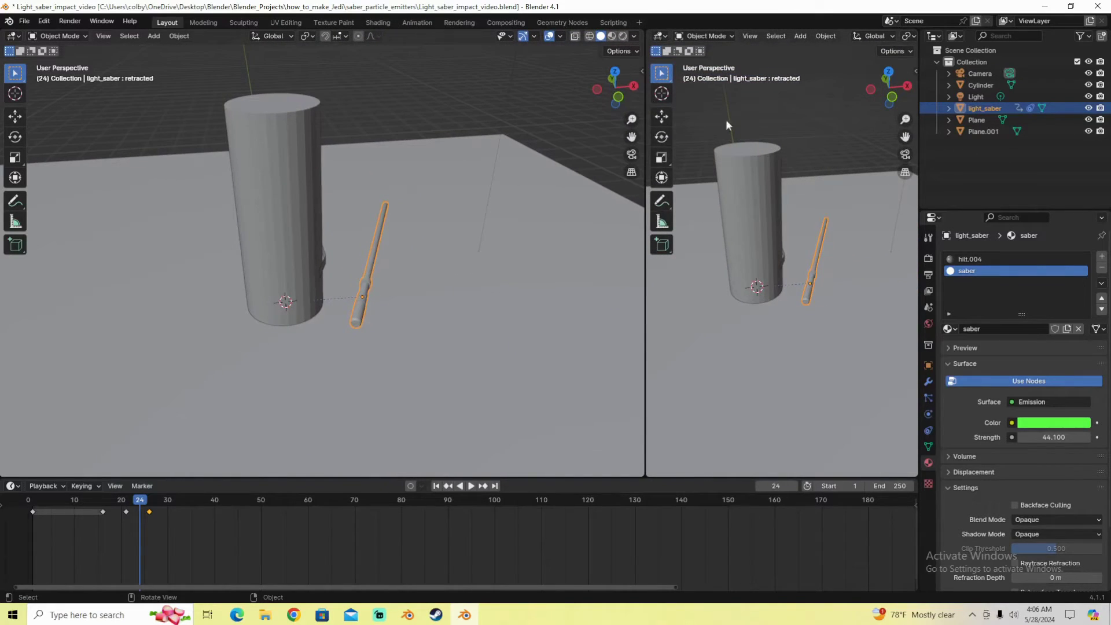
# Make the right view a Graph Editor of the saber's curves, with a narrower channel list and the sidebar shown.
pyautogui.click(661, 36)
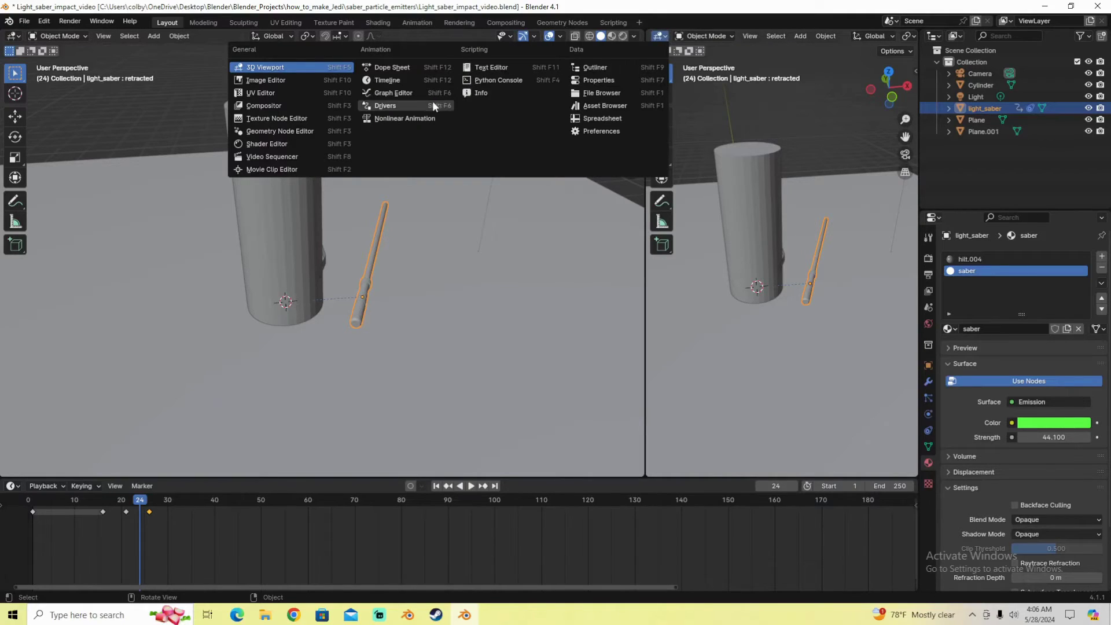
pyautogui.click(409, 92)
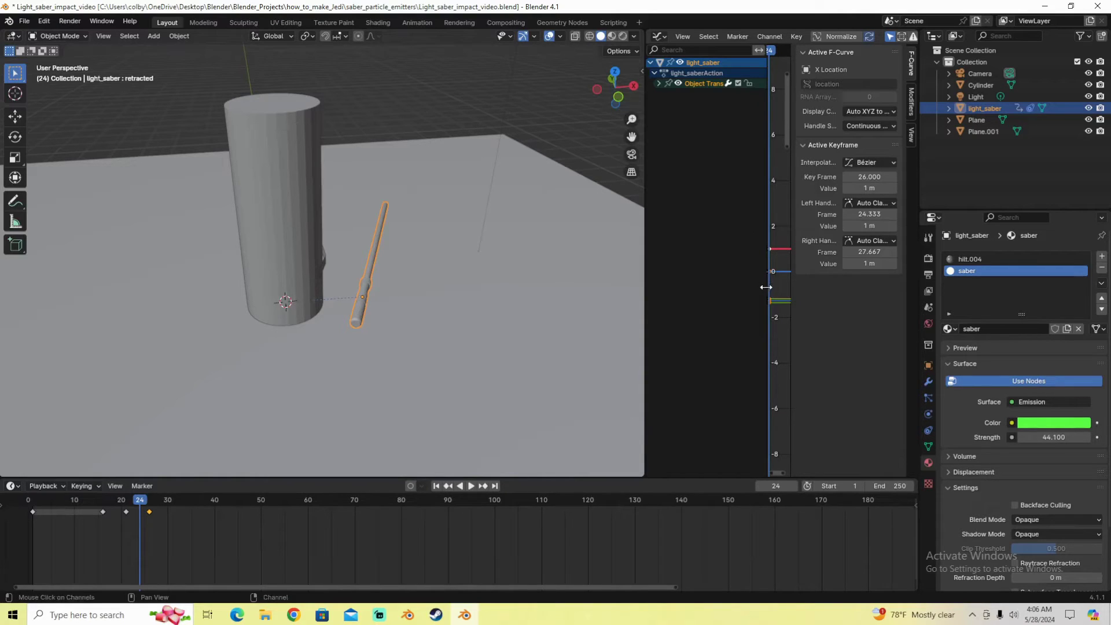
pyautogui.moveTo(766, 287); pyautogui.dragTo(665, 292)
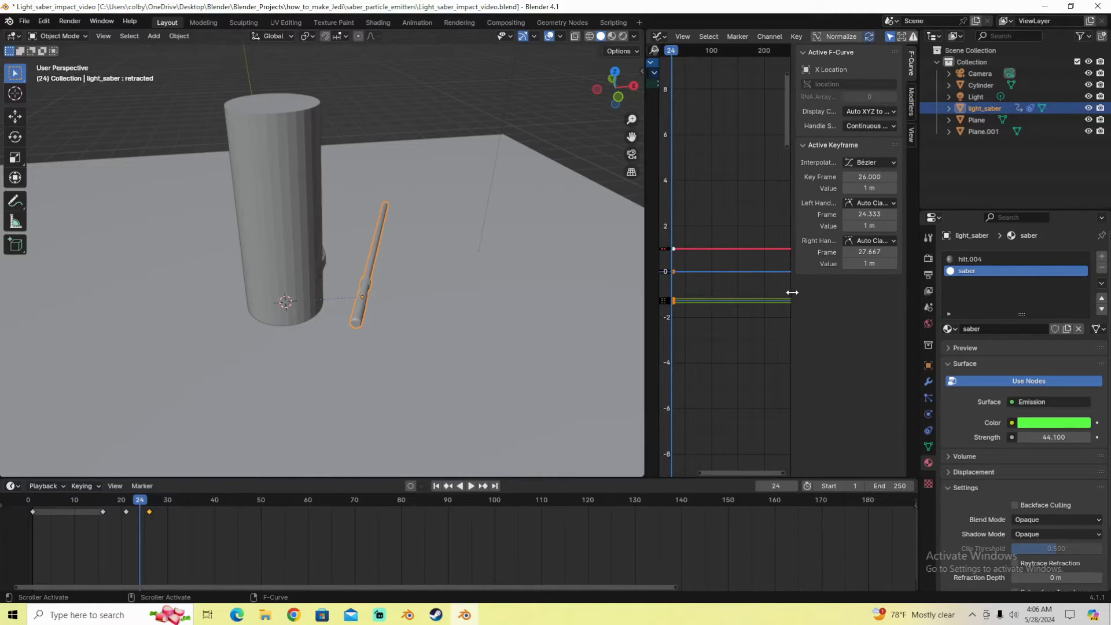
pyautogui.moveTo(793, 292); pyautogui.dragTo(877, 231)
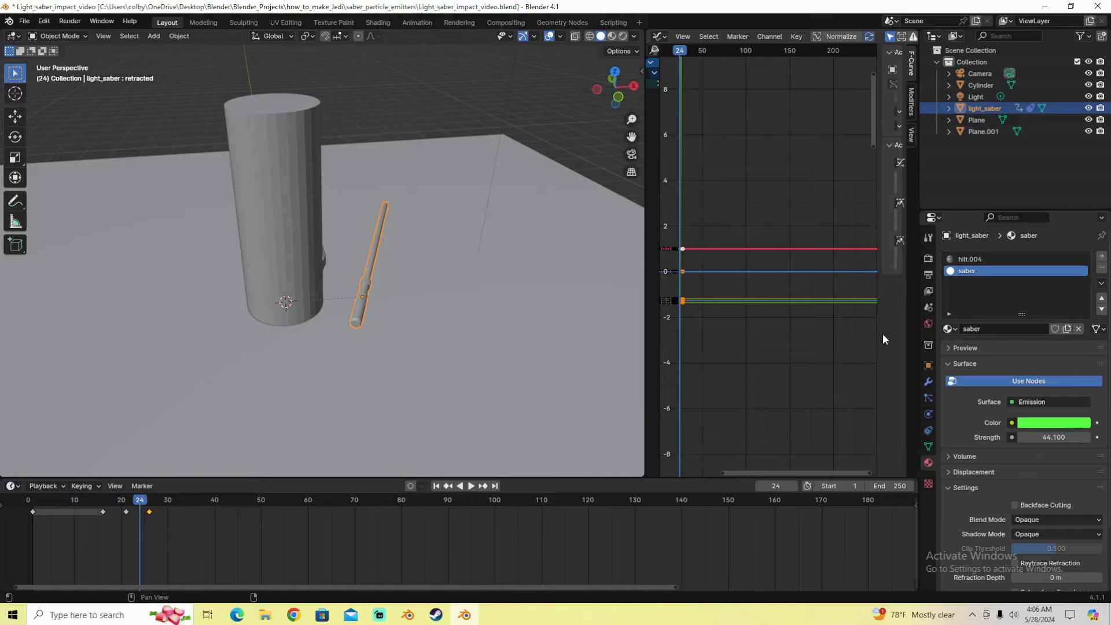
pyautogui.moveTo(877, 332)
pyautogui.mouseDown()
pyautogui.moveTo(811, 340)
pyautogui.moveTo(827, 323)
pyautogui.moveTo(884, 324)
pyautogui.mouseUp()
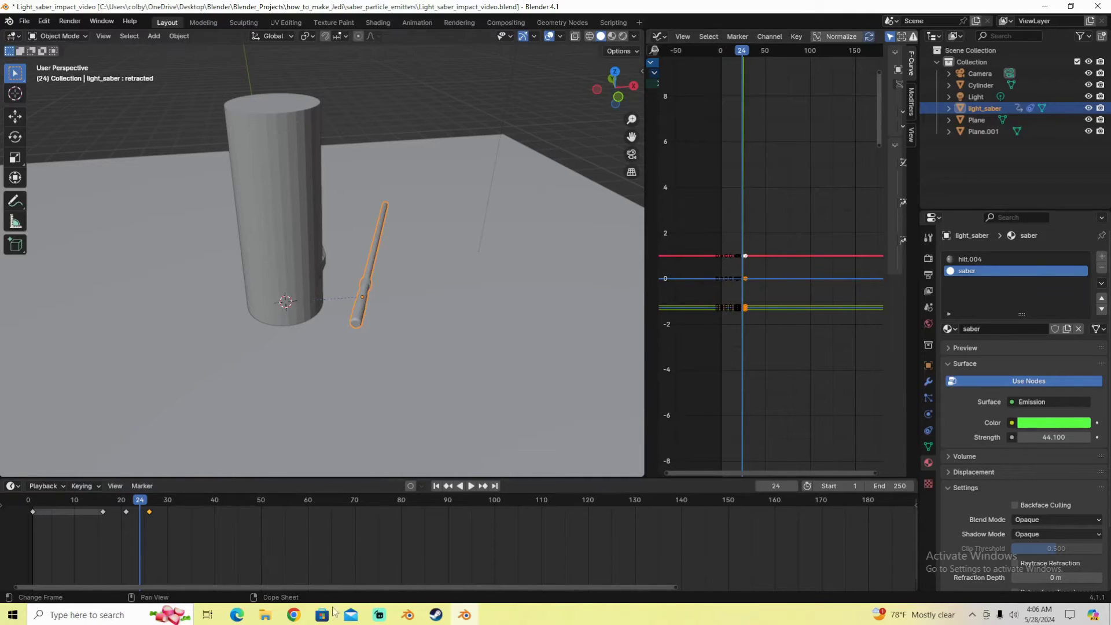
pyautogui.click(379, 614)
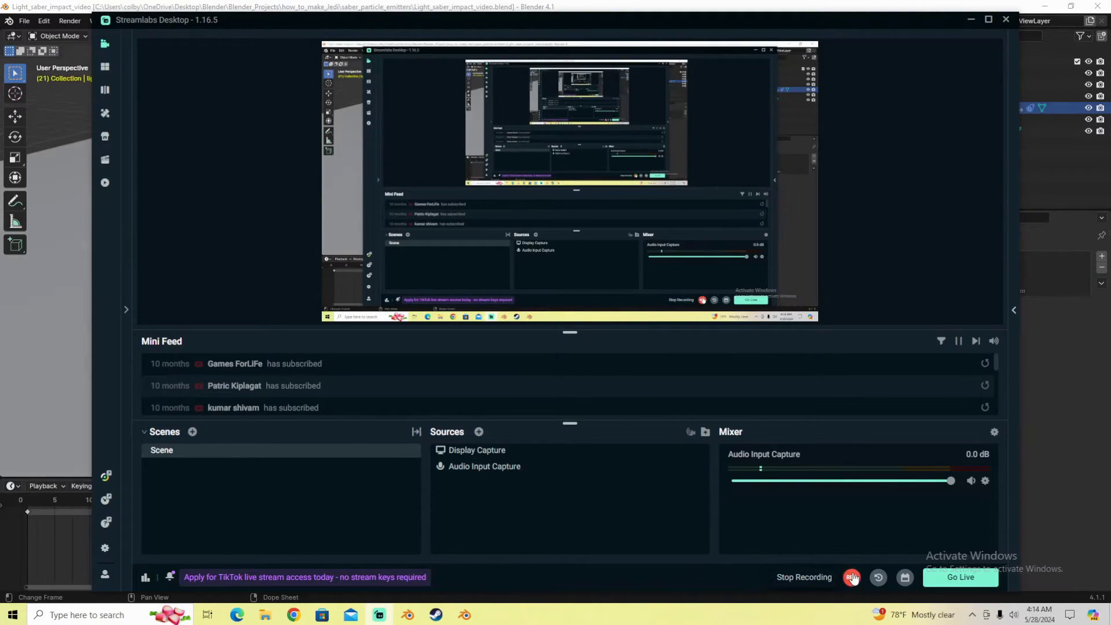
pyautogui.click(465, 615)
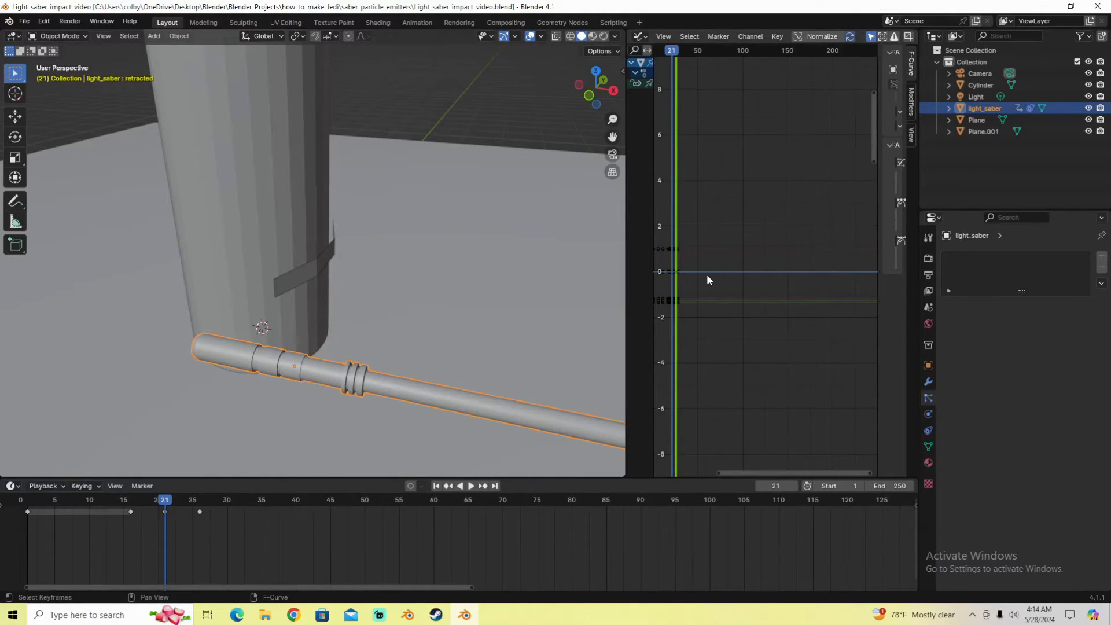
# Frame the saber's animation curves and select the keyframe at the bottom of the dip.
pyautogui.press('Home')
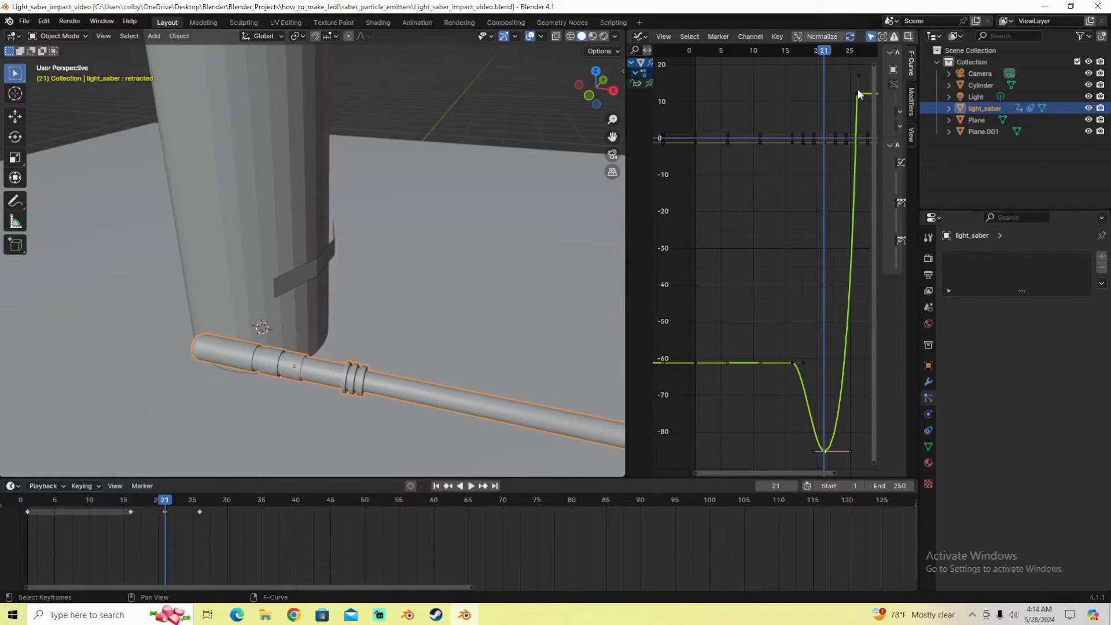
pyautogui.moveTo(822, 294); pyautogui.dragTo(773, 251, button='middle')
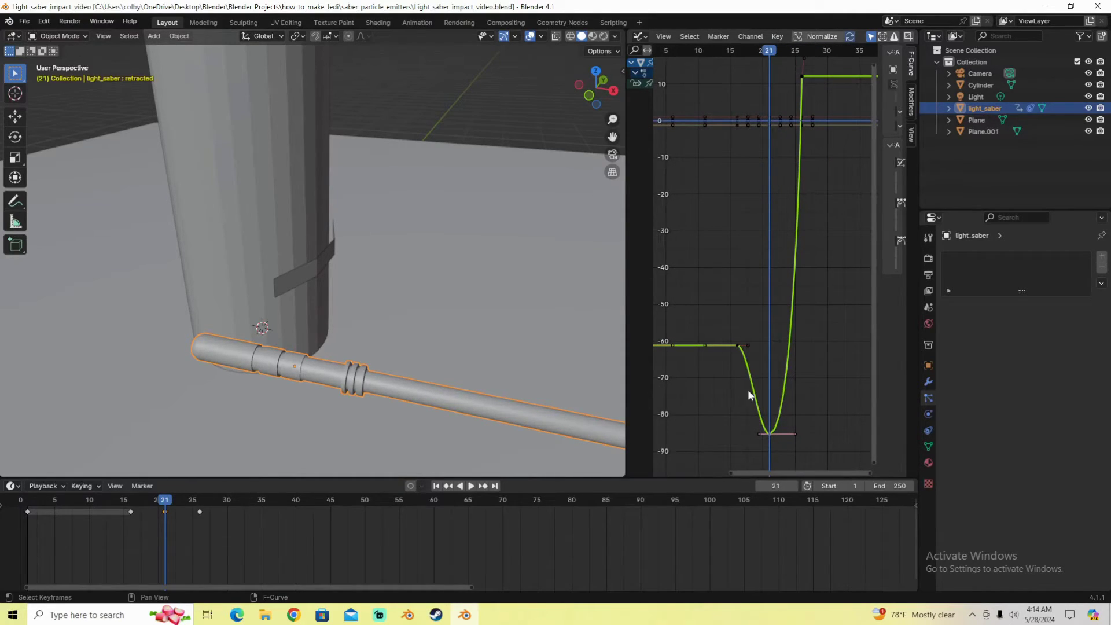
pyautogui.click(772, 436)
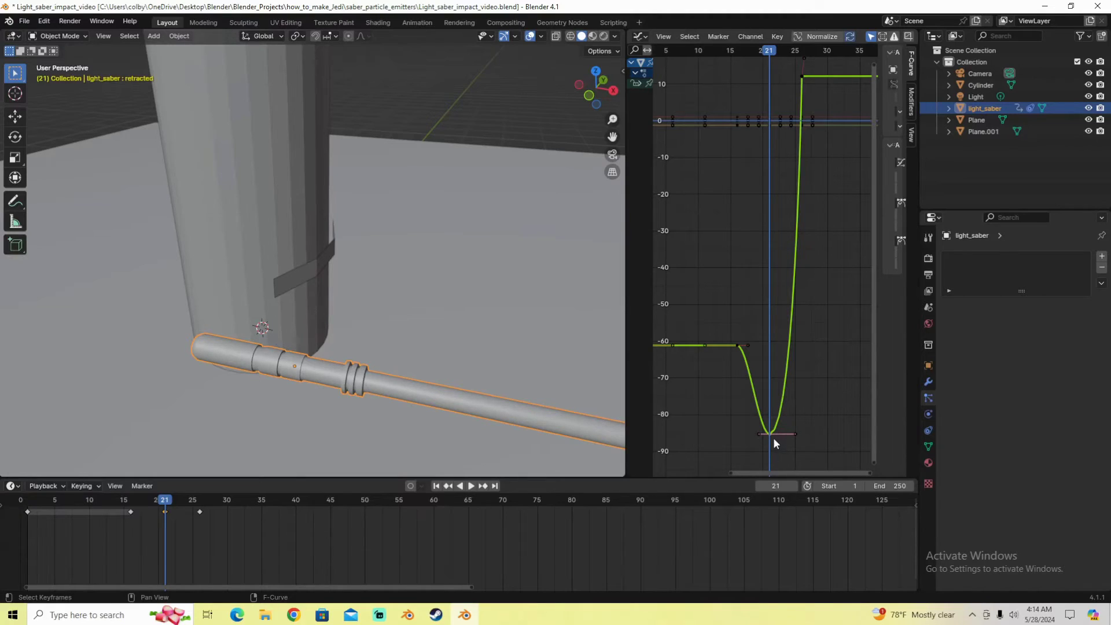
pyautogui.moveTo(773, 437); pyautogui.dragTo(727, 366, button='middle')
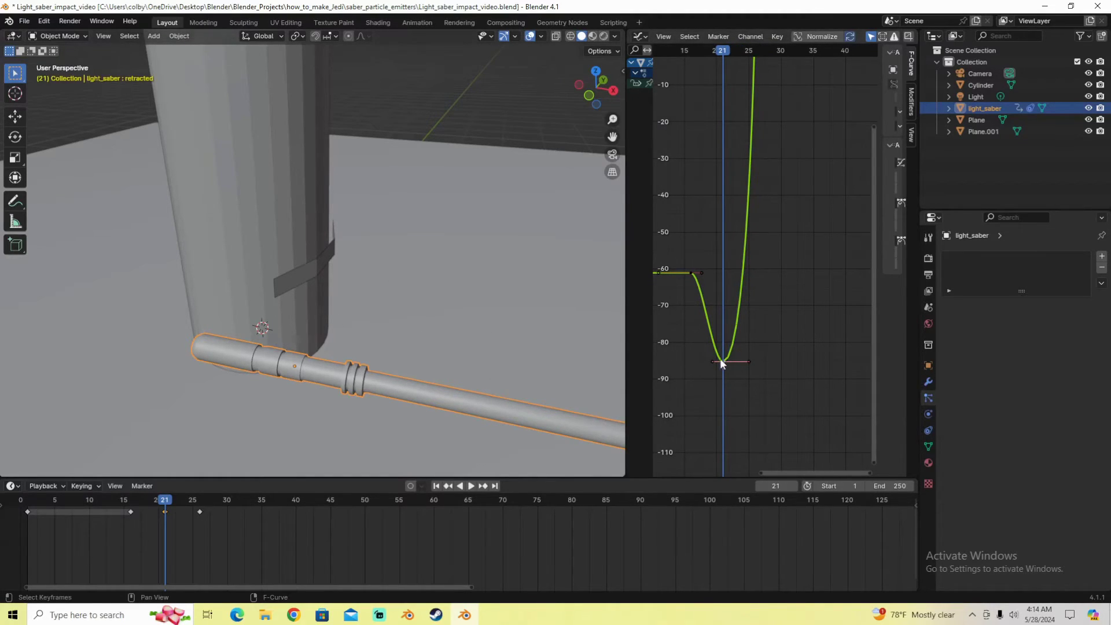
pyautogui.scroll(2, 745, 362)
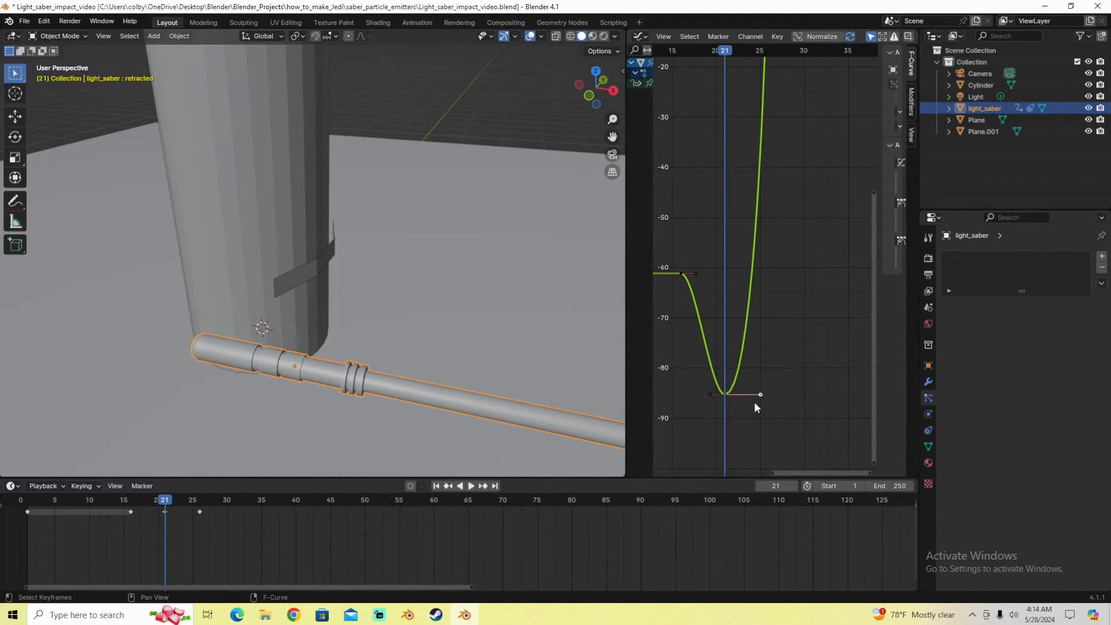
pyautogui.scroll(-1, 740, 289)
pyautogui.moveTo(732, 238); pyautogui.dragTo(734, 369, button='middle')
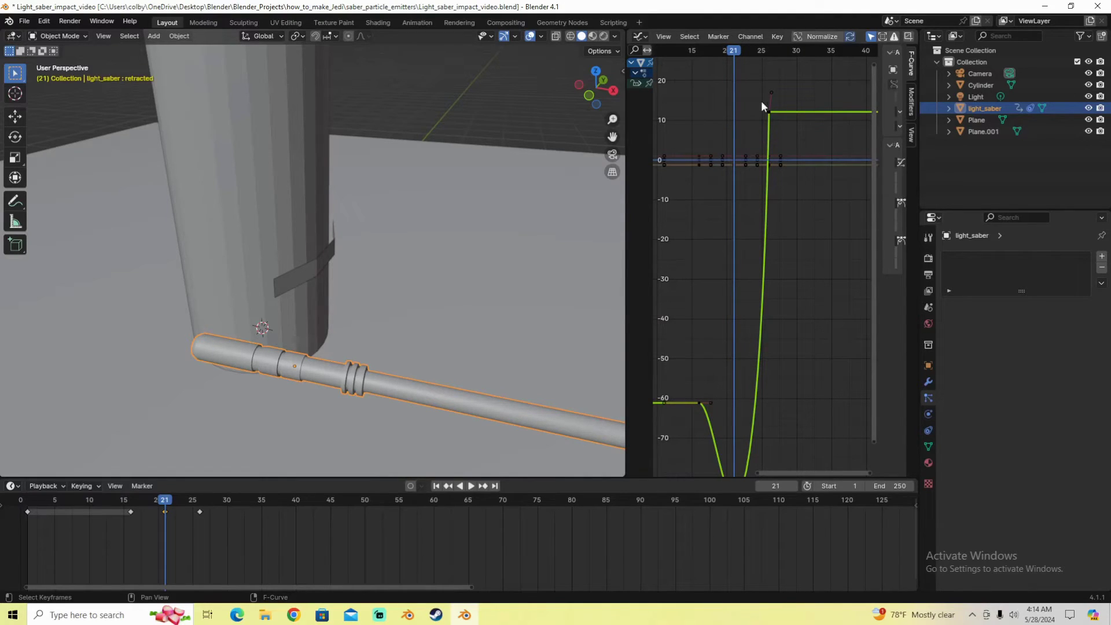
# Try moving the upper keyframe and its handle, cancelling both moves.
pyautogui.press('g')
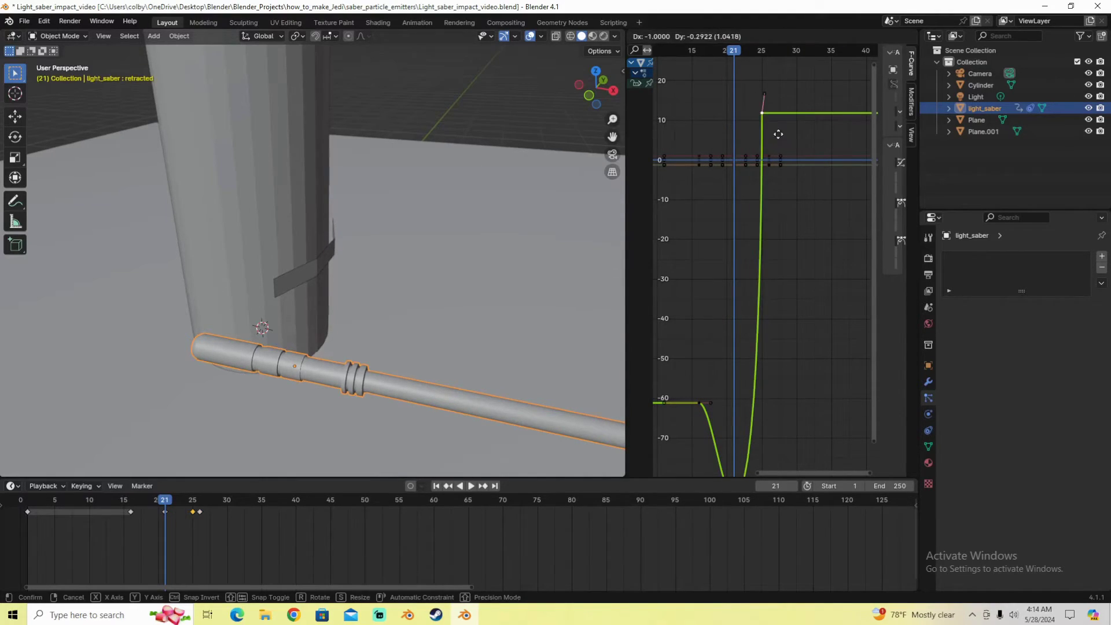
pyautogui.rightClick(776, 131)
pyautogui.click(772, 91)
pyautogui.press('g')
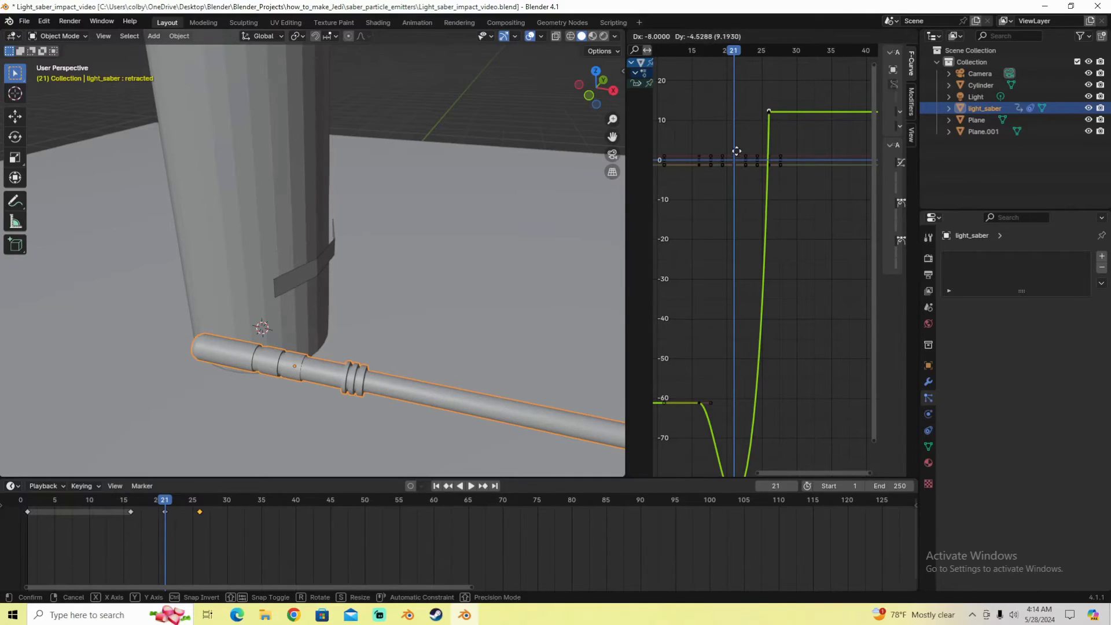
pyautogui.press('Escape')
pyautogui.moveTo(770, 461); pyautogui.dragTo(757, 366, button='middle')
# Slide the dip keyframe's right handle along X to lengthen its ease-out.
pyautogui.click(745, 406)
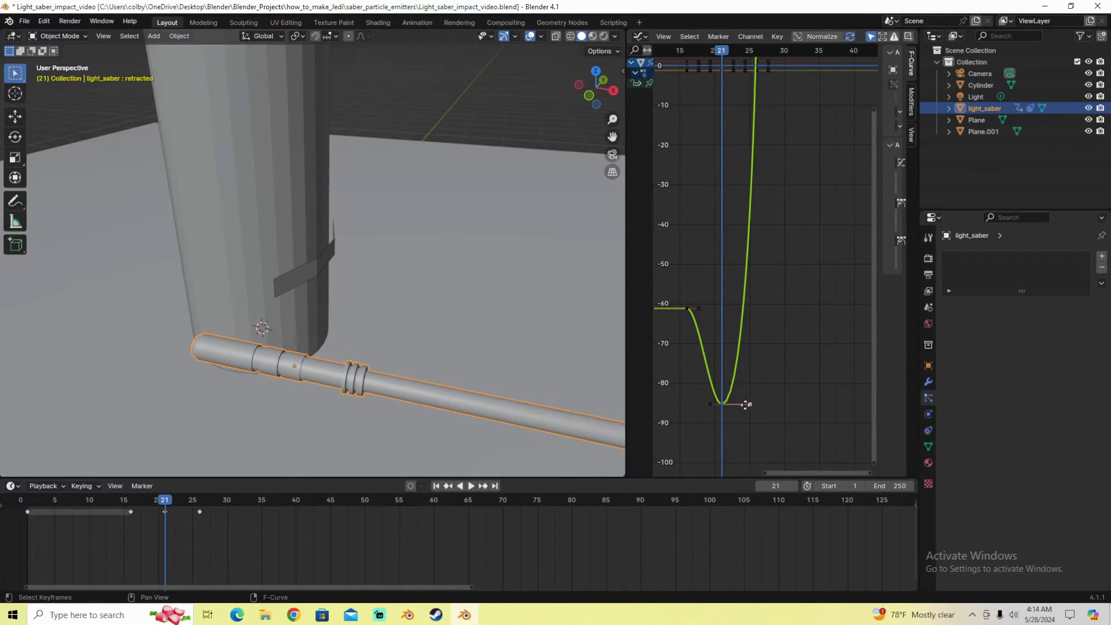
pyautogui.press('g')
pyautogui.press('Escape')
pyautogui.press('g')
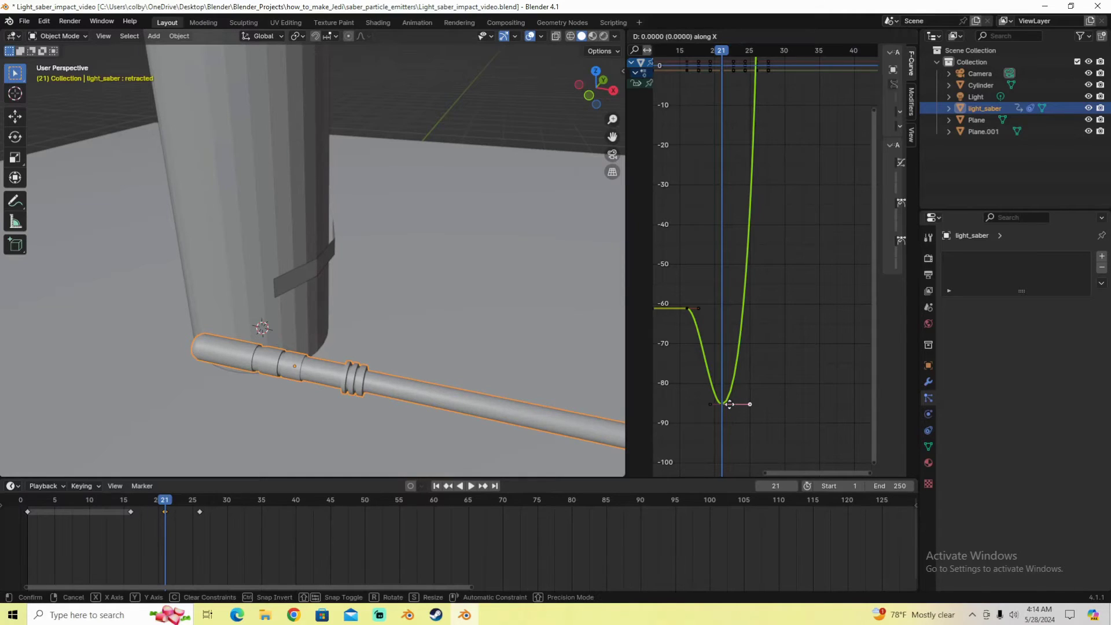
pyautogui.press('x')
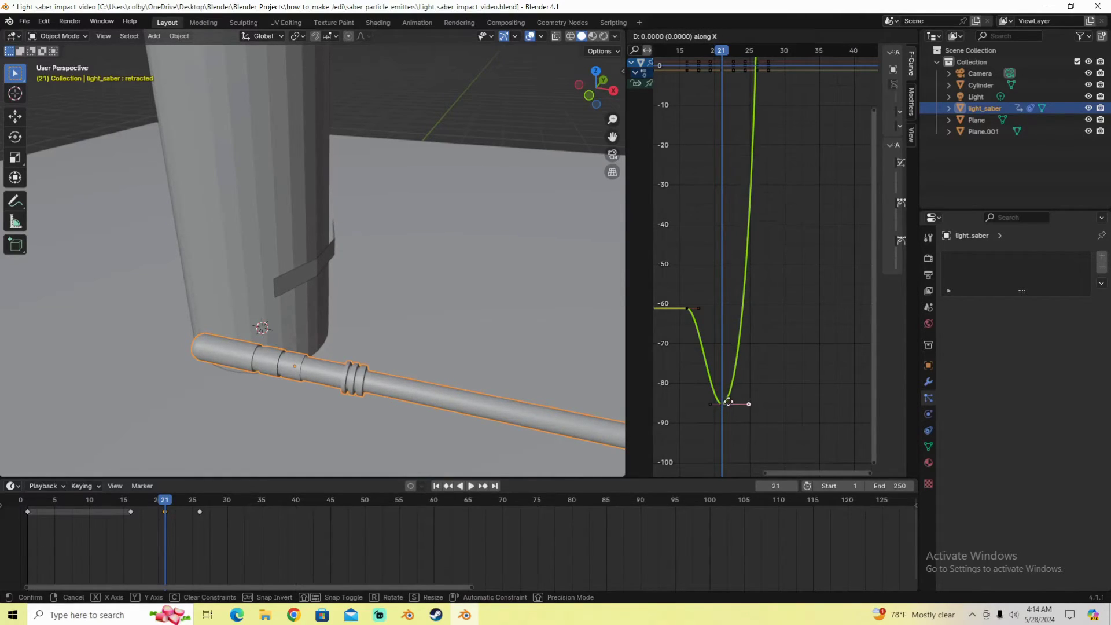
pyautogui.click(751, 404)
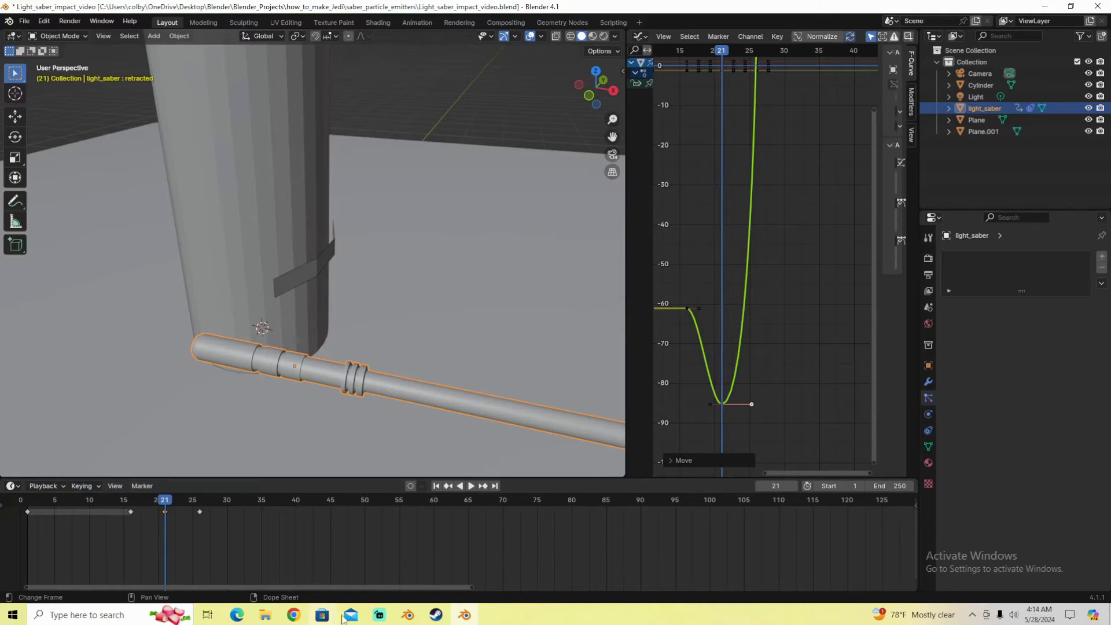
pyautogui.click(379, 615)
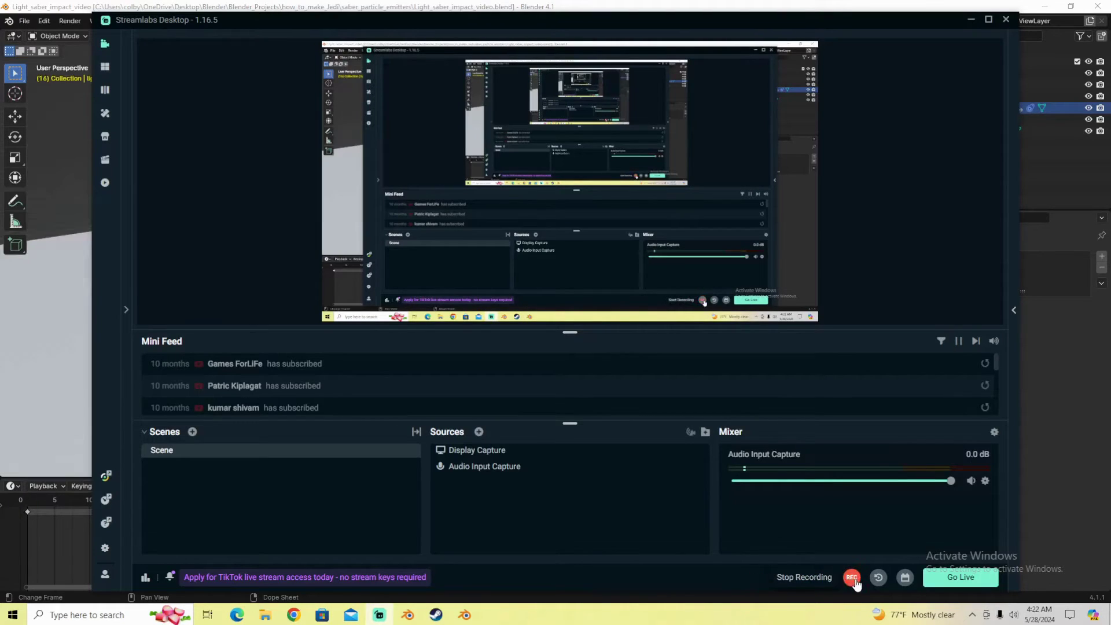
# Join the Graph Editor into the 3D view, select Plane.001, and save Light_saber_impact_video.blend.
pyautogui.click(464, 615)
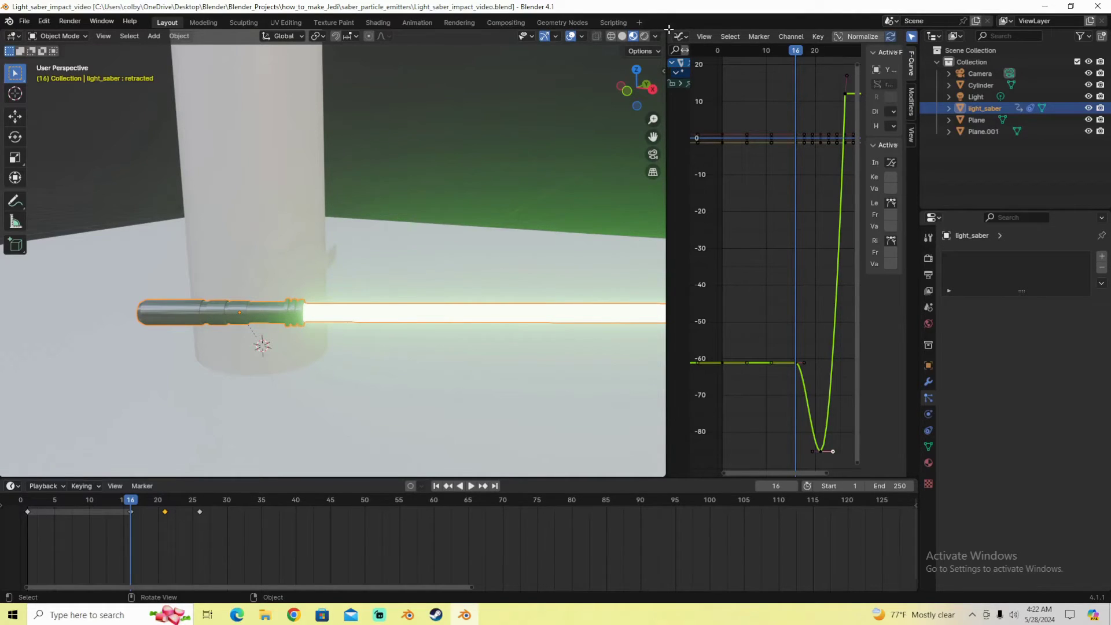
pyautogui.moveTo(666, 29); pyautogui.dragTo(763, 86)
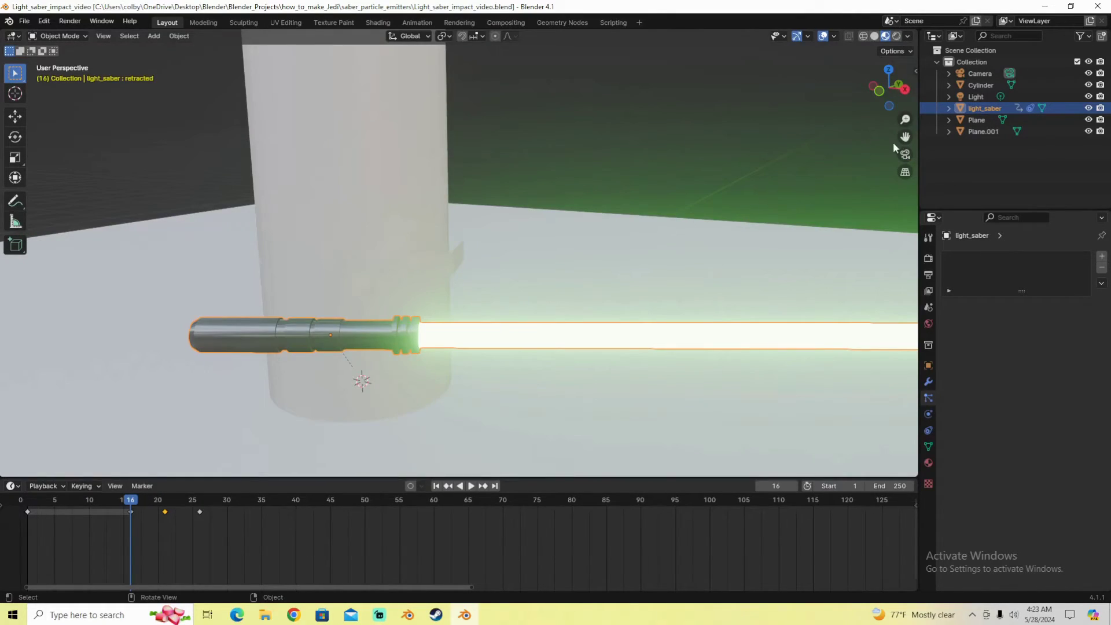
pyautogui.keyDown('shift'); pyautogui.moveTo(454, 337); pyautogui.dragTo(446, 287, button='middle'); pyautogui.keyUp('shift')
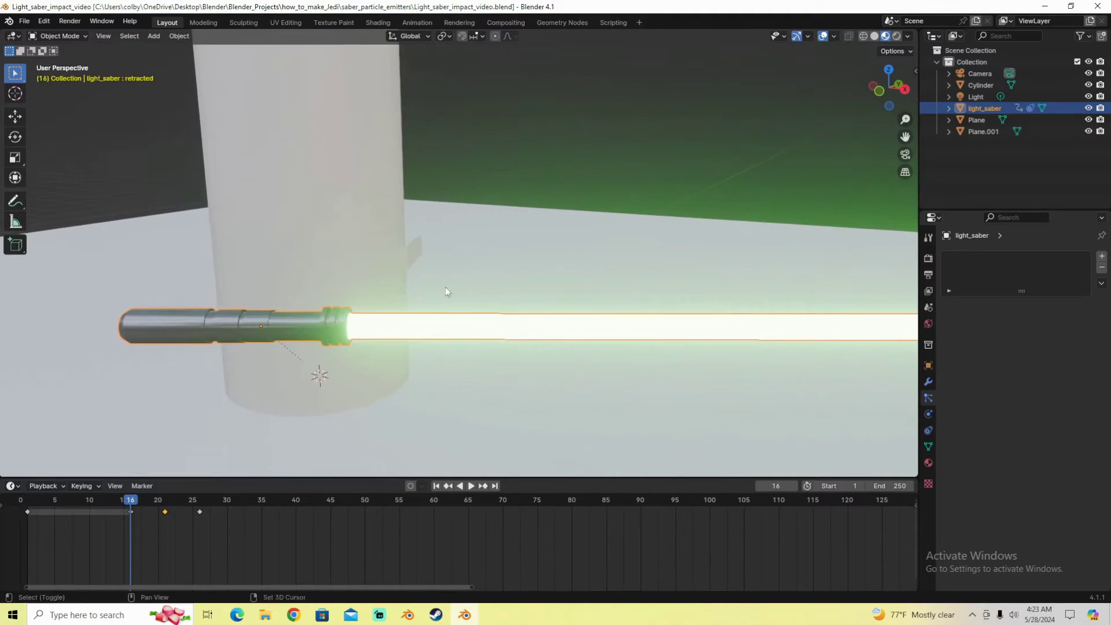
pyautogui.click(414, 254)
pyautogui.hotkey('ctrl', 's')
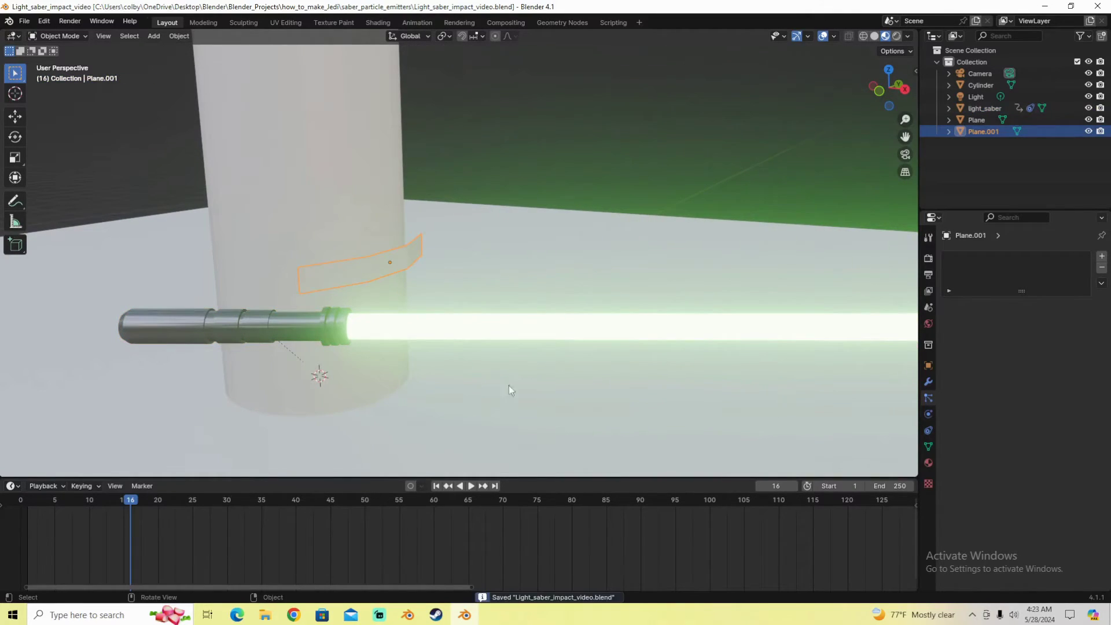
# Add a particle system to Plane.001 and rename it saber_particles.
pyautogui.click(405, 262)
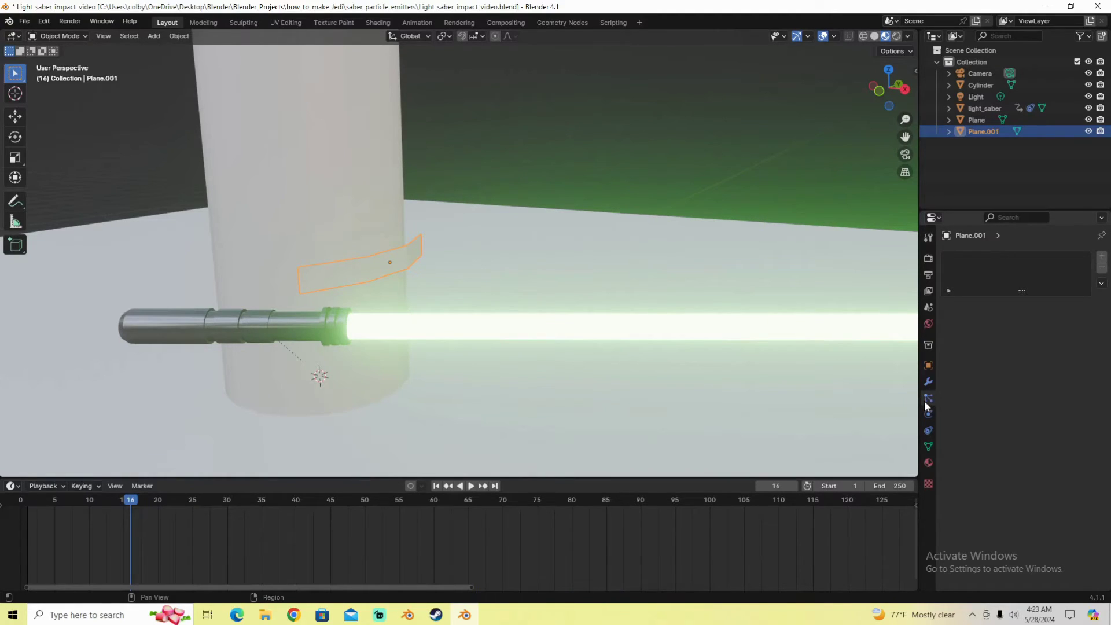
pyautogui.moveTo(422, 257); pyautogui.dragTo(429, 258, button='middle')
pyautogui.press('z')
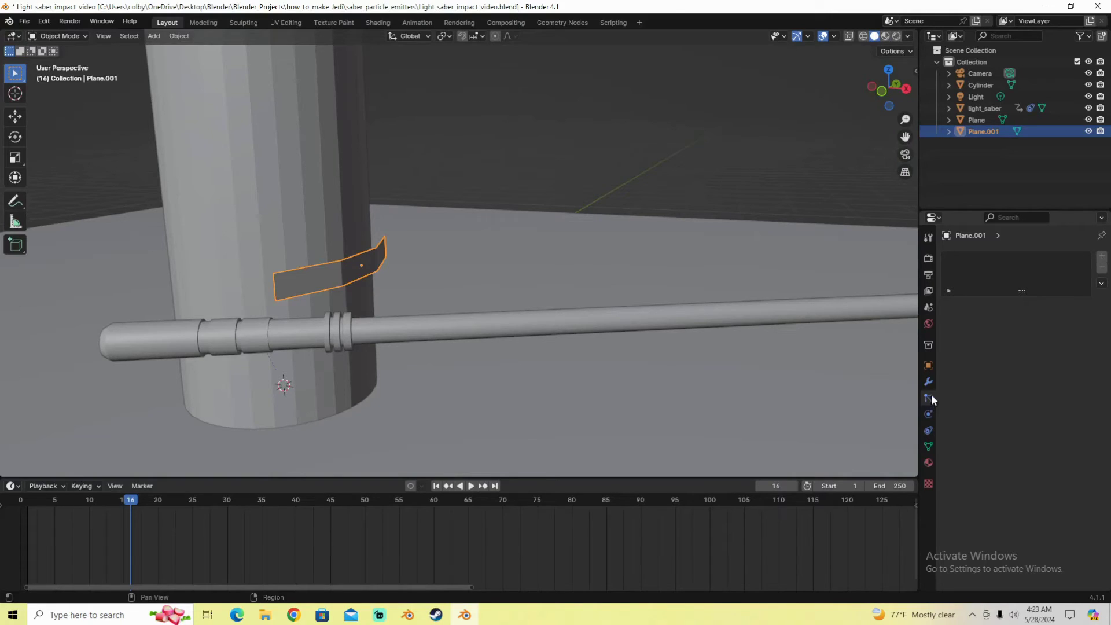
pyautogui.click(1102, 256)
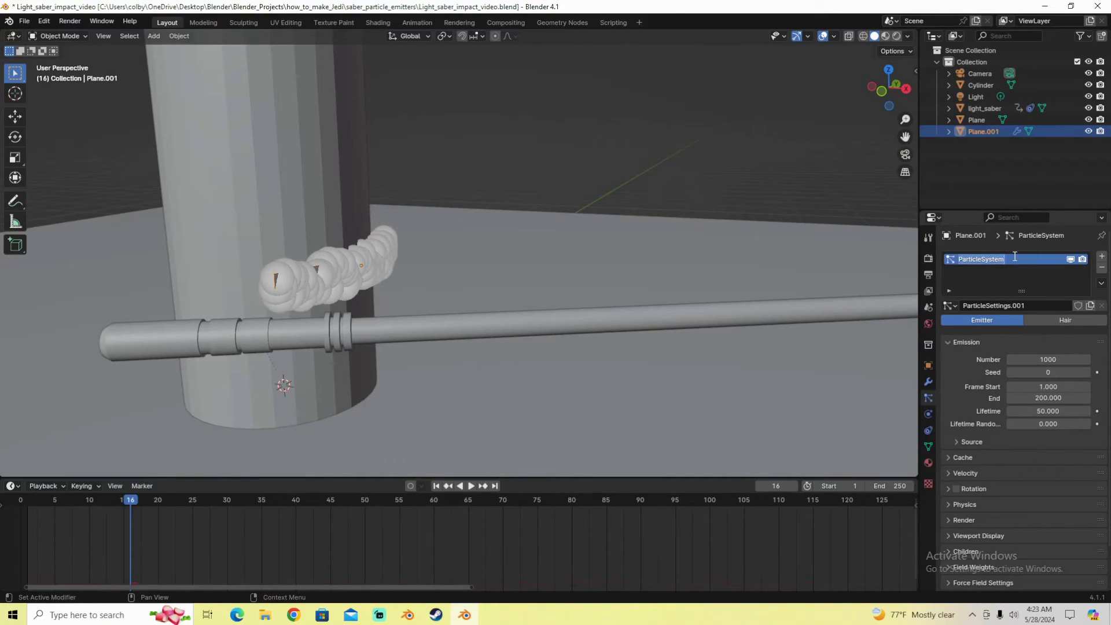
pyautogui.write('saber_particles')
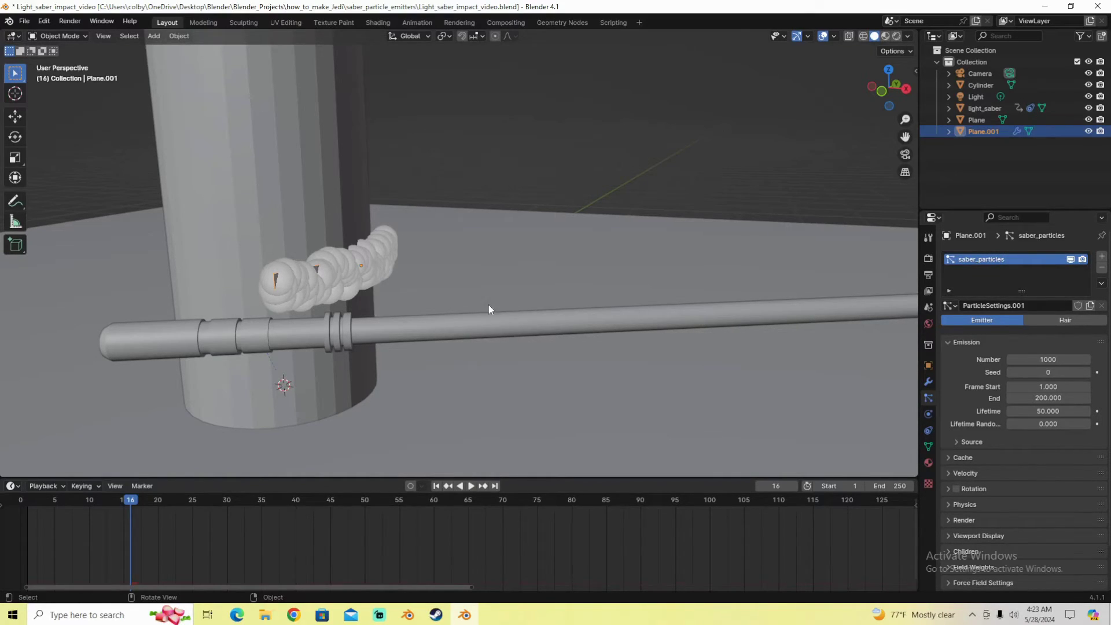
# Play the animation to preview spheres spilling from the emitter.
pyautogui.moveTo(488, 304); pyautogui.dragTo(577, 287, button='middle')
pyautogui.scroll(4, 566, 289)
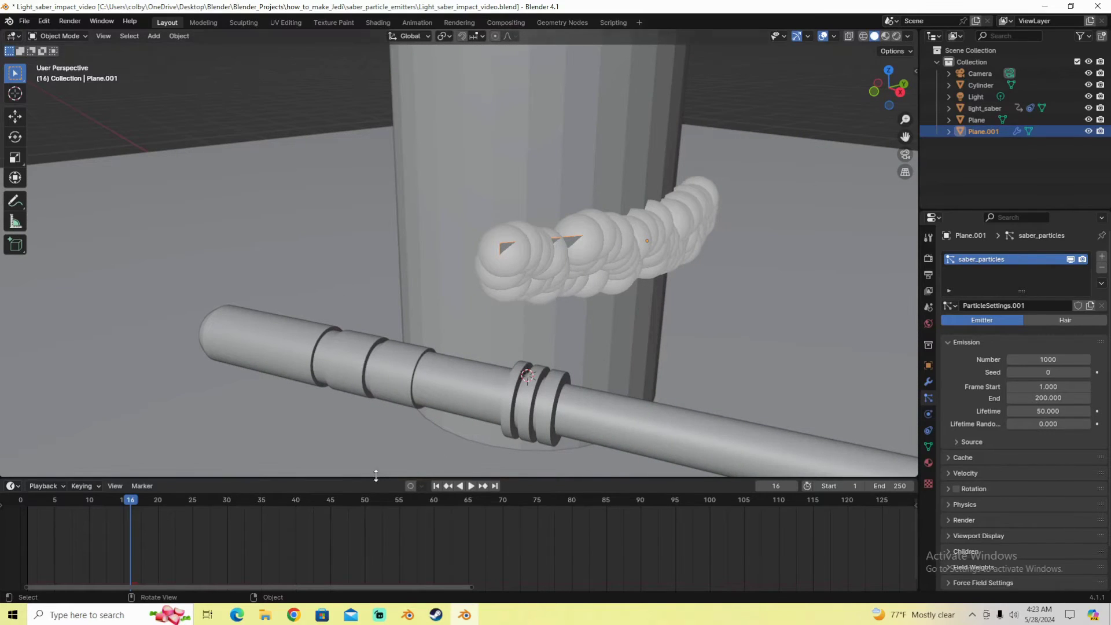
pyautogui.scroll(-4, 360, 390)
pyautogui.press('space')
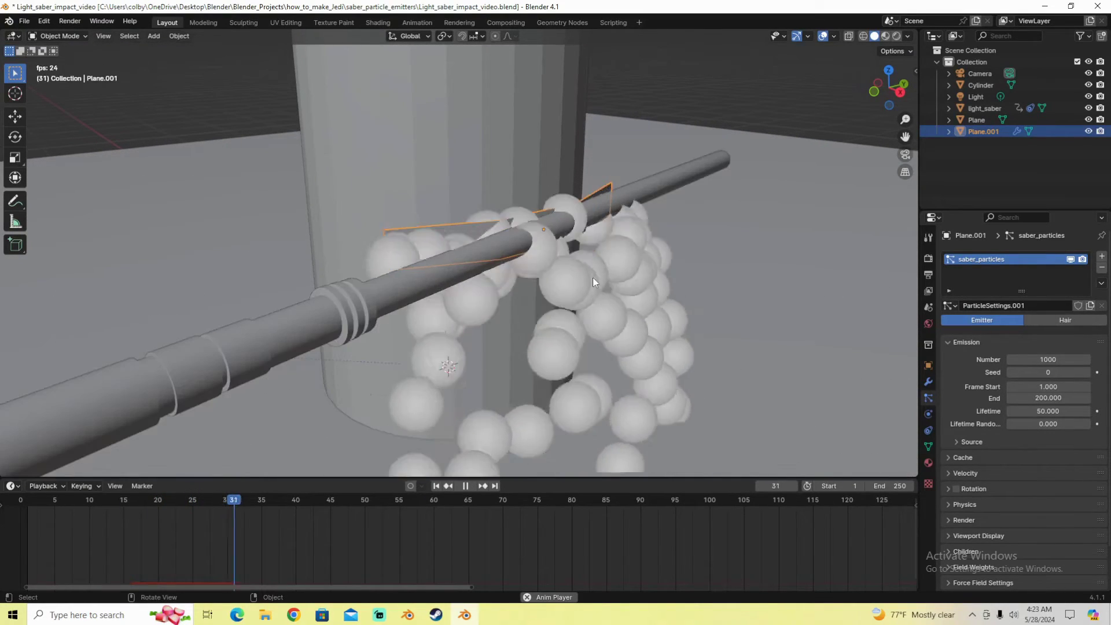
# Stop playback and scrub the timeline from frame 29 back to frame 16.
pyautogui.scroll(-4, 475, 347)
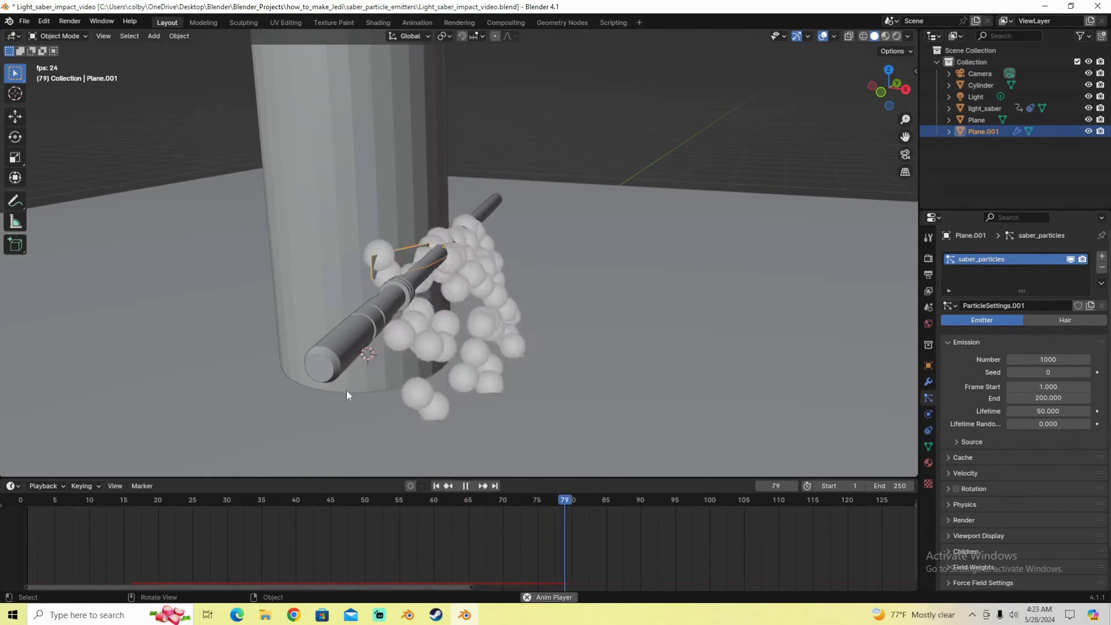
pyautogui.press('space')
pyautogui.click(219, 502)
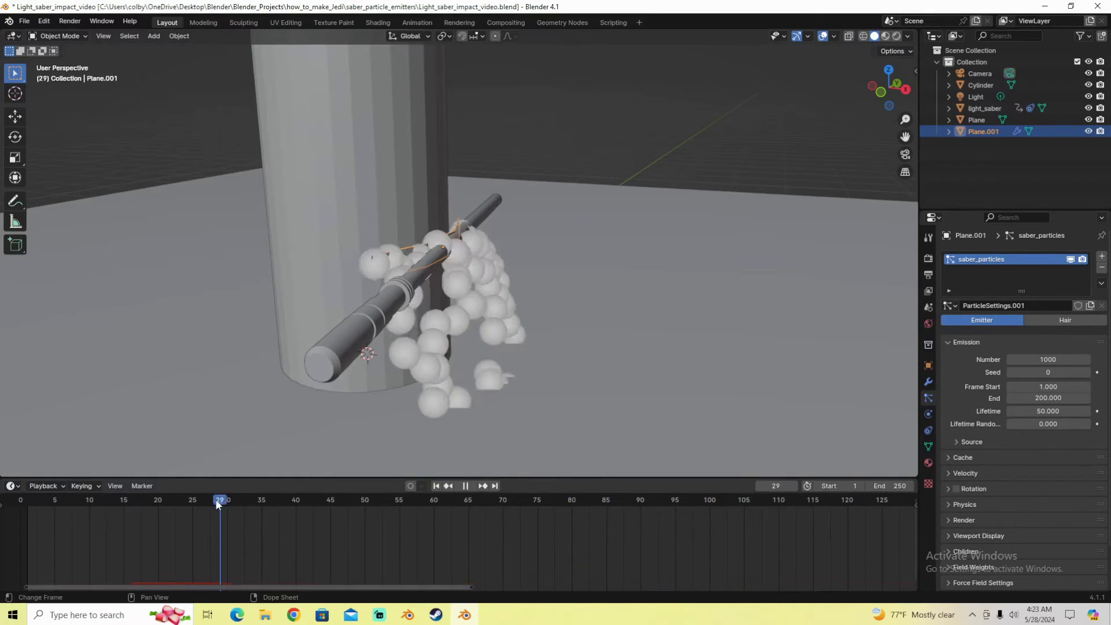
pyautogui.moveTo(219, 501); pyautogui.dragTo(131, 501)
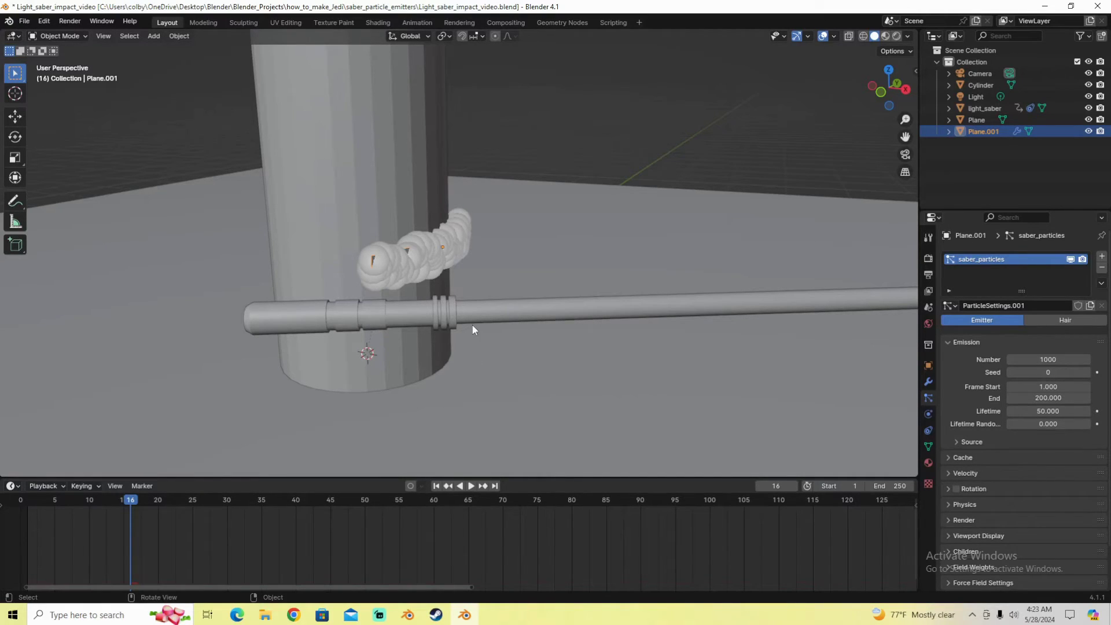
# Add an Ico Sphere and shrink it down in two scaling passes.
pyautogui.keyDown('shift'); pyautogui.moveTo(560, 355); pyautogui.dragTo(443, 350, button='middle'); pyautogui.keyUp('shift')
pyautogui.hotkey('shift', 'a')
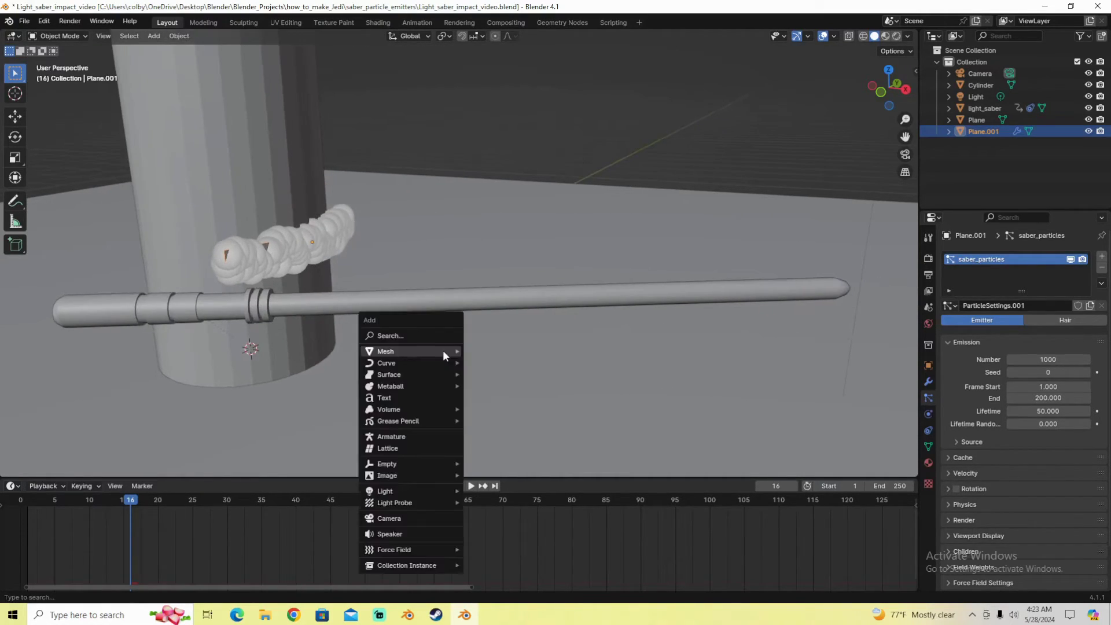
pyautogui.moveTo(443, 350)
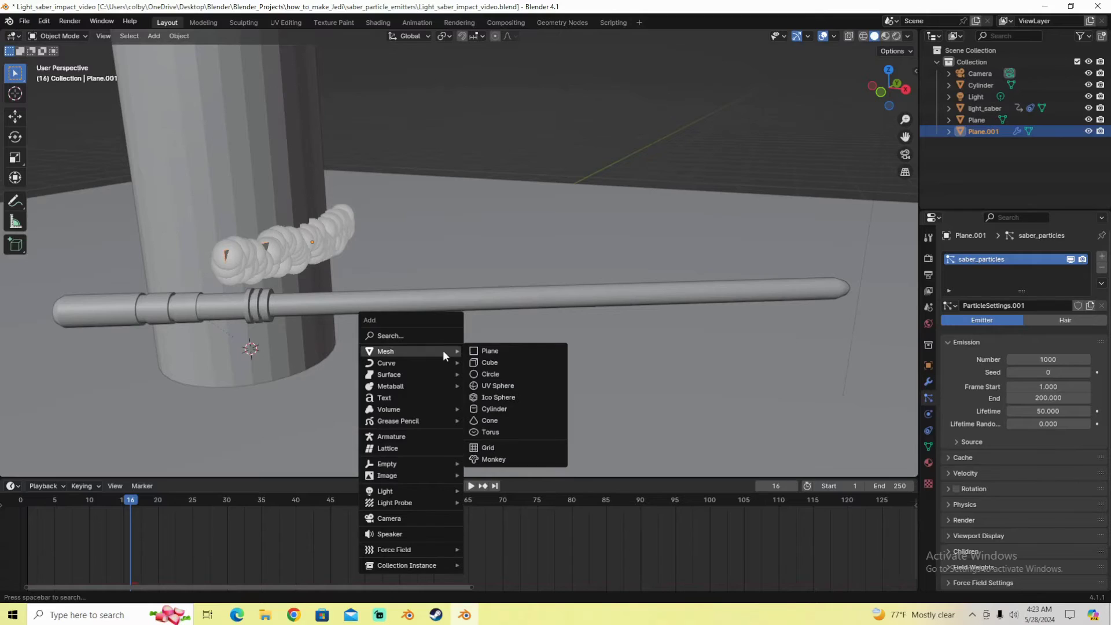
pyautogui.click(512, 400)
pyautogui.press('s')
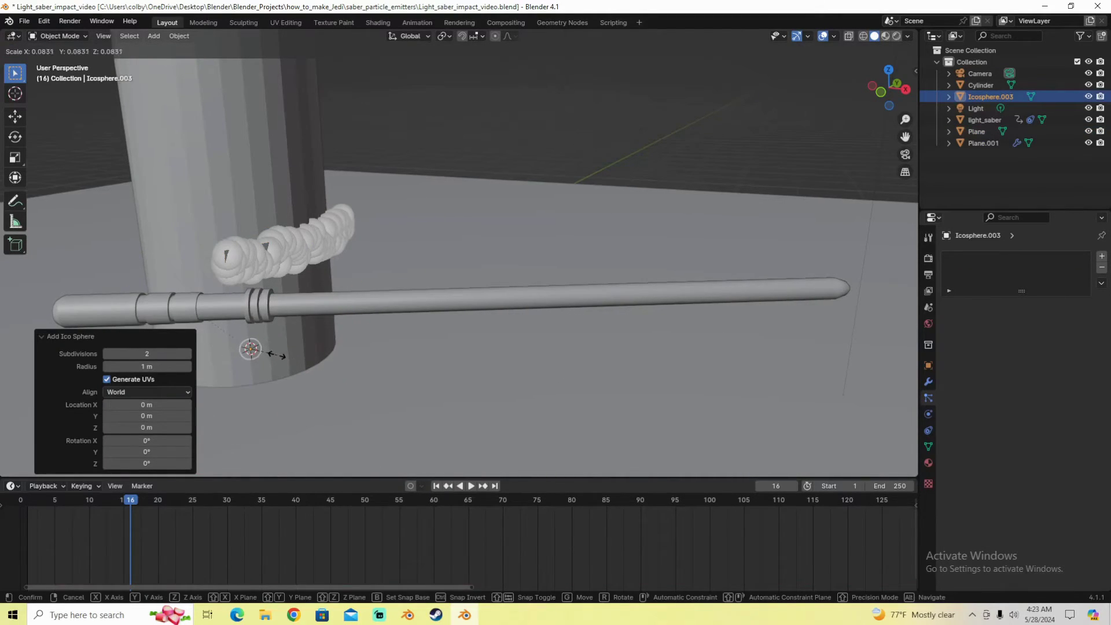
pyautogui.click(271, 355)
pyautogui.press('s')
pyautogui.click(338, 360)
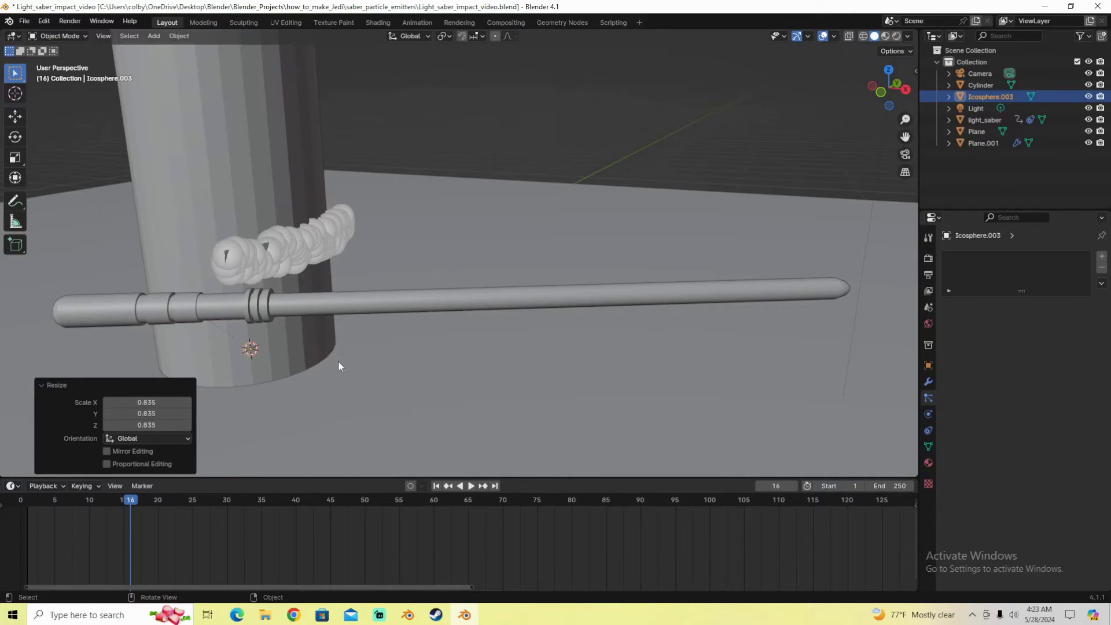
# Move the icosphere up and to the right, then pan out to see the whole scene.
pyautogui.press('g')
pyautogui.click(502, 239)
pyautogui.keyDown('shift'); pyautogui.moveTo(500, 243); pyautogui.dragTo(509, 313, button='middle'); pyautogui.keyUp('shift')
pyautogui.scroll(3, 510, 309)
pyautogui.press('g')
pyautogui.click(533, 237)
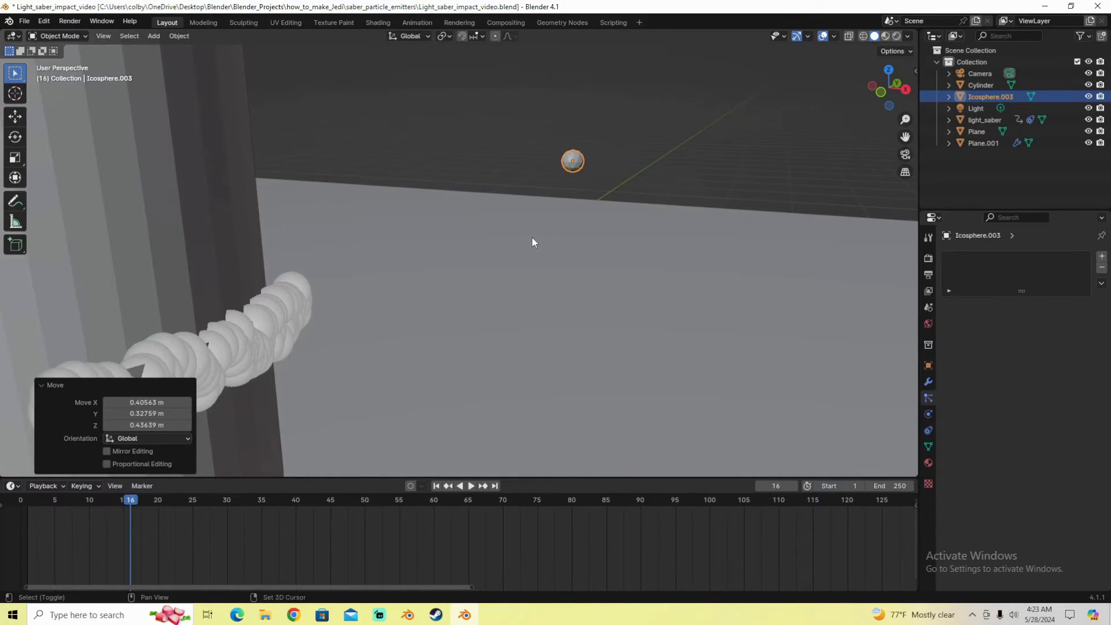
pyautogui.scroll(-1, 532, 238)
pyautogui.keyDown('shift'); pyautogui.moveTo(489, 267); pyautogui.dragTo(457, 286, button='middle'); pyautogui.keyUp('shift')
pyautogui.scroll(2, 457, 286)
pyautogui.keyDown('shift'); pyautogui.moveTo(639, 214); pyautogui.dragTo(478, 267, button='middle'); pyautogui.keyUp('shift')
pyautogui.scroll(-6, 476, 260)
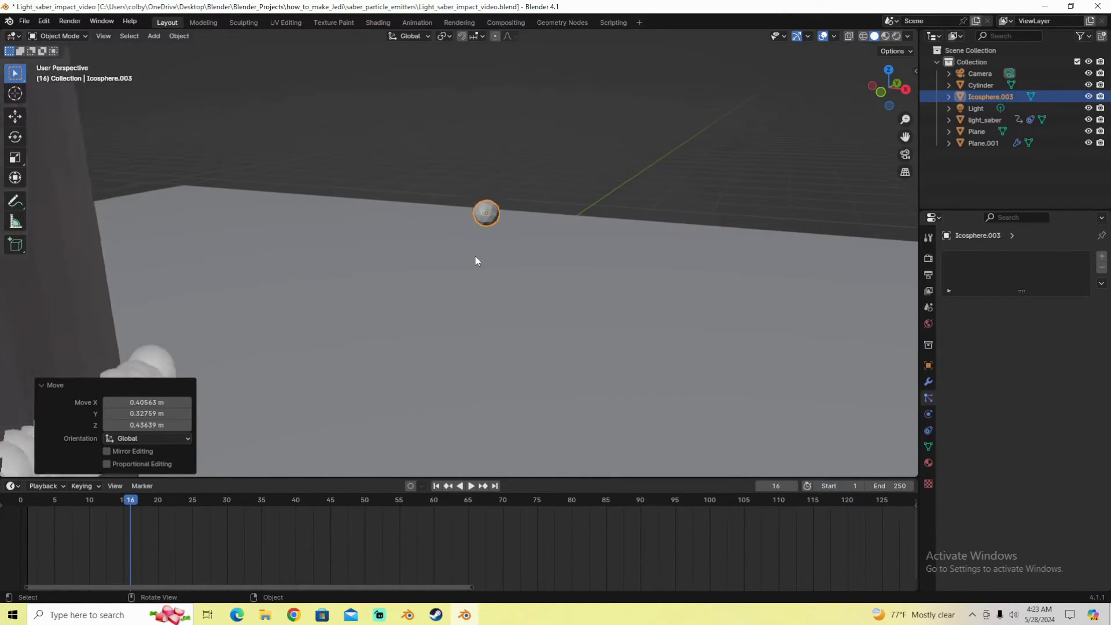
pyautogui.scroll(5, 467, 263)
pyautogui.scroll(-2, 501, 78)
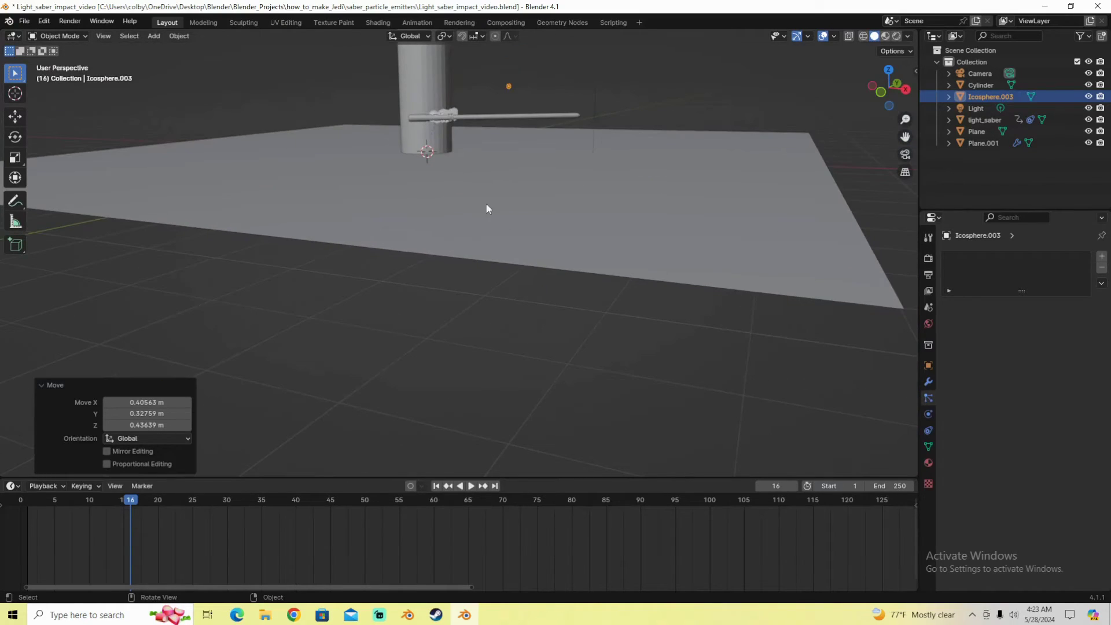
pyautogui.moveTo(498, 170); pyautogui.dragTo(511, 137, button='middle')
# Lower Icosphere.003 about 2.25 m along Z and frame it in the view.
pyautogui.press('g')
pyautogui.press('z')
pyautogui.click(486, 218)
pyautogui.moveTo(486, 218); pyautogui.dragTo(482, 268, button='middle')
pyautogui.press('KP_Decimal')
pyautogui.scroll(-5, 450, 270)
pyautogui.press('s')
pyautogui.press('y')
pyautogui.rightClick(486, 267)
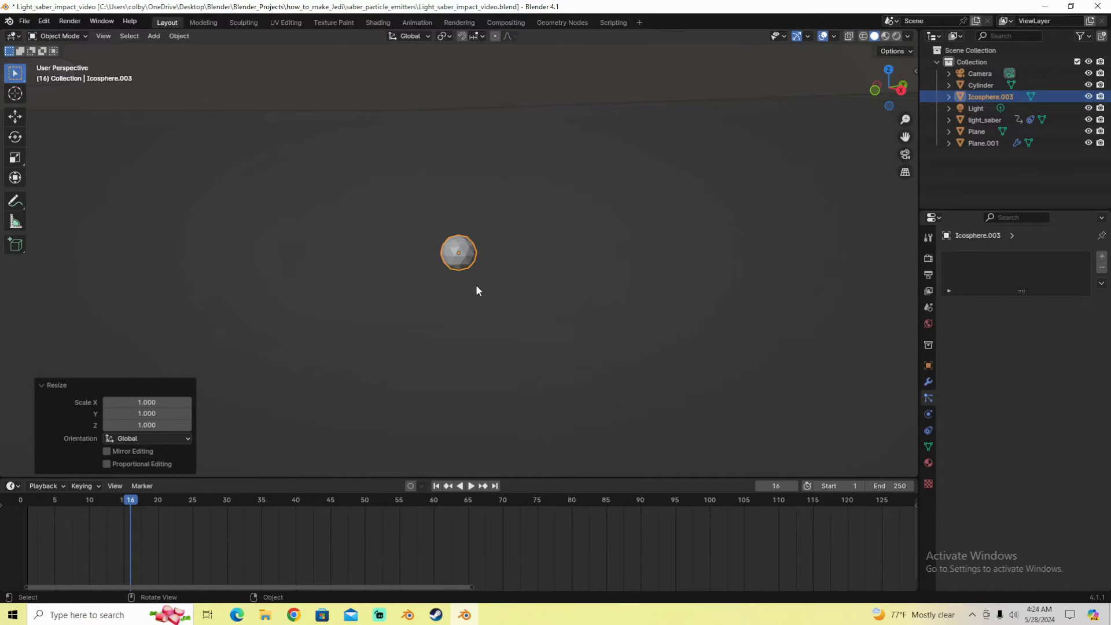
# Stretch the icosphere 4.585 along X into a shard shape.
pyautogui.press('s')
pyautogui.press('x')
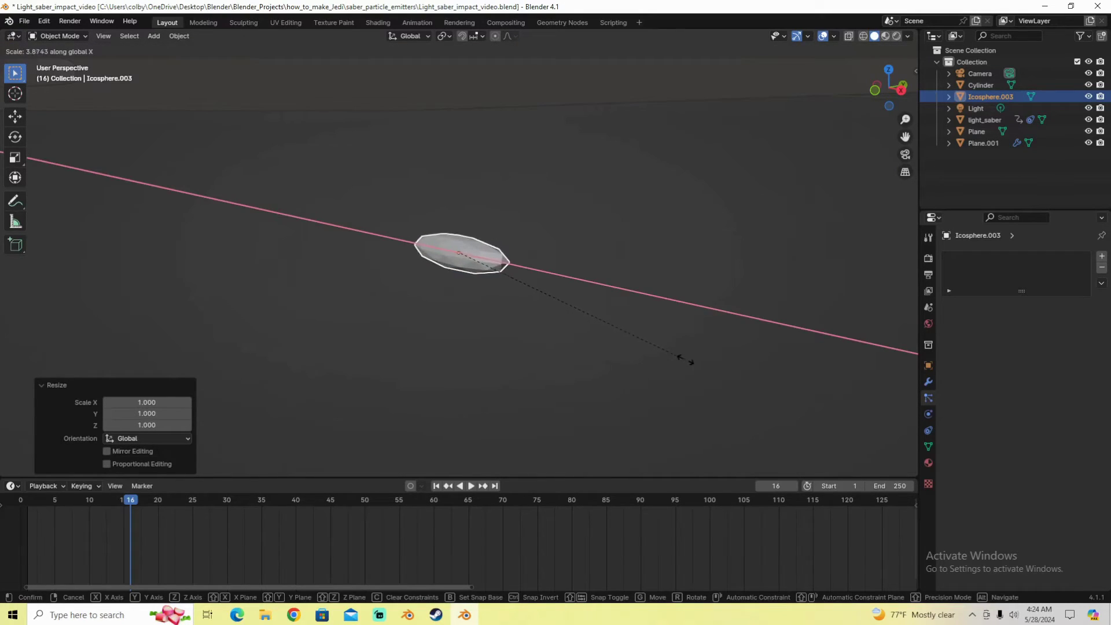
pyautogui.click(653, 342)
pyautogui.moveTo(653, 342); pyautogui.dragTo(865, 444, button='middle')
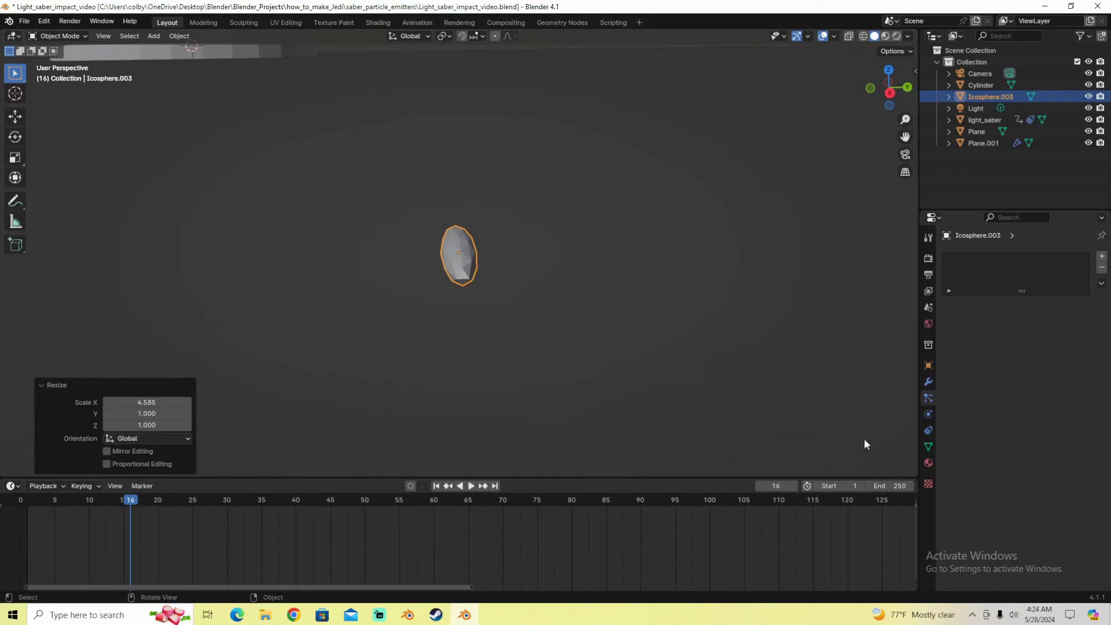
# Assign the existing green emission material to the shard.
pyautogui.click(929, 462)
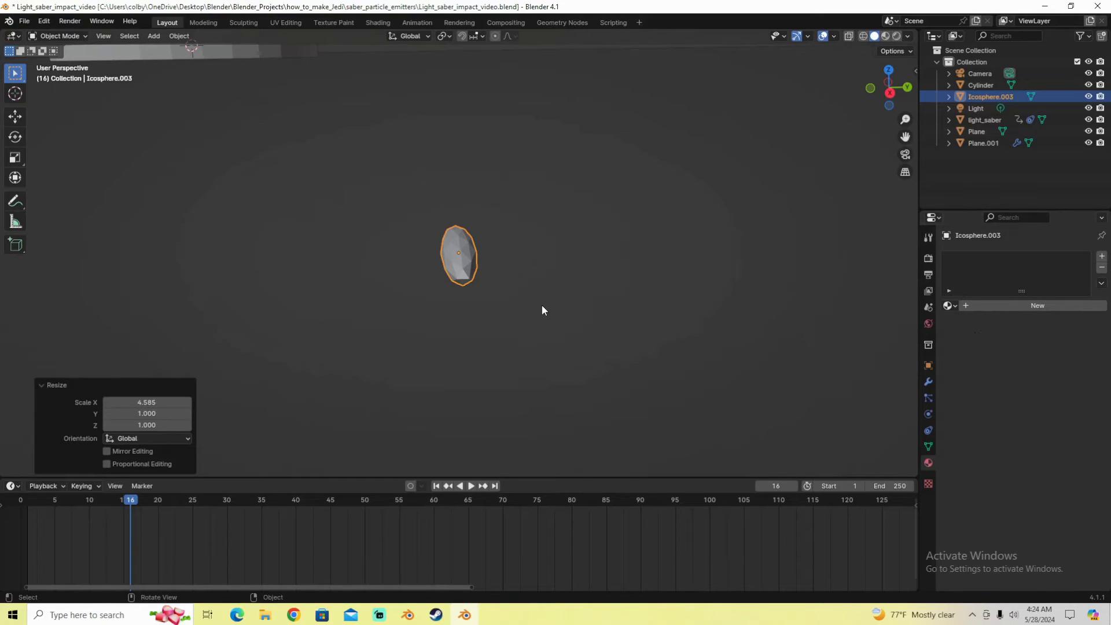
pyautogui.moveTo(435, 273); pyautogui.dragTo(845, 281, button='middle')
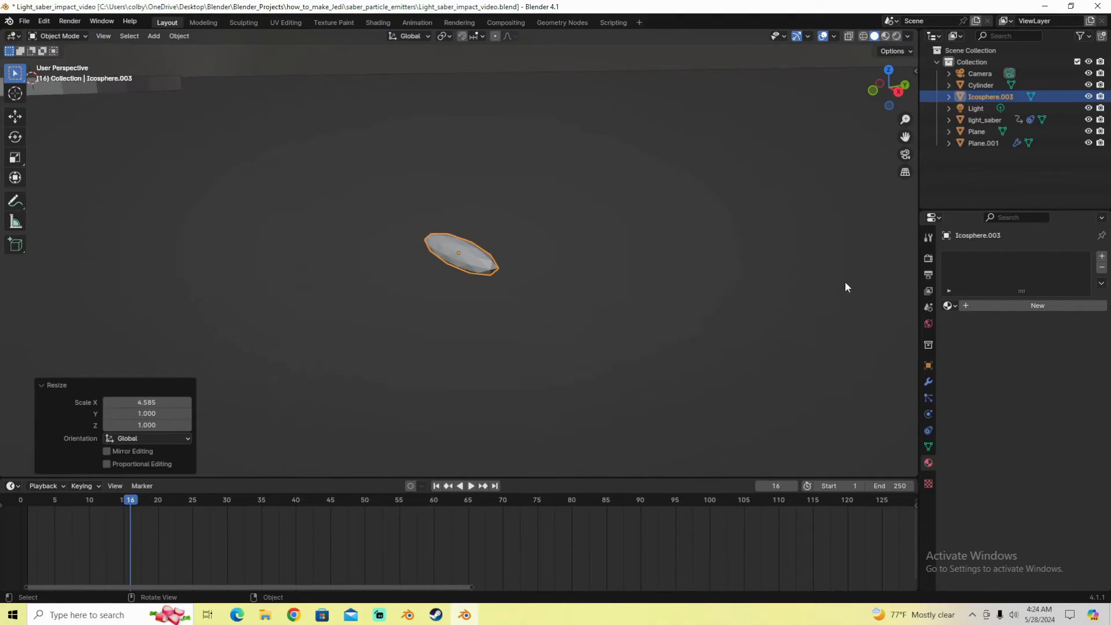
pyautogui.click(948, 305)
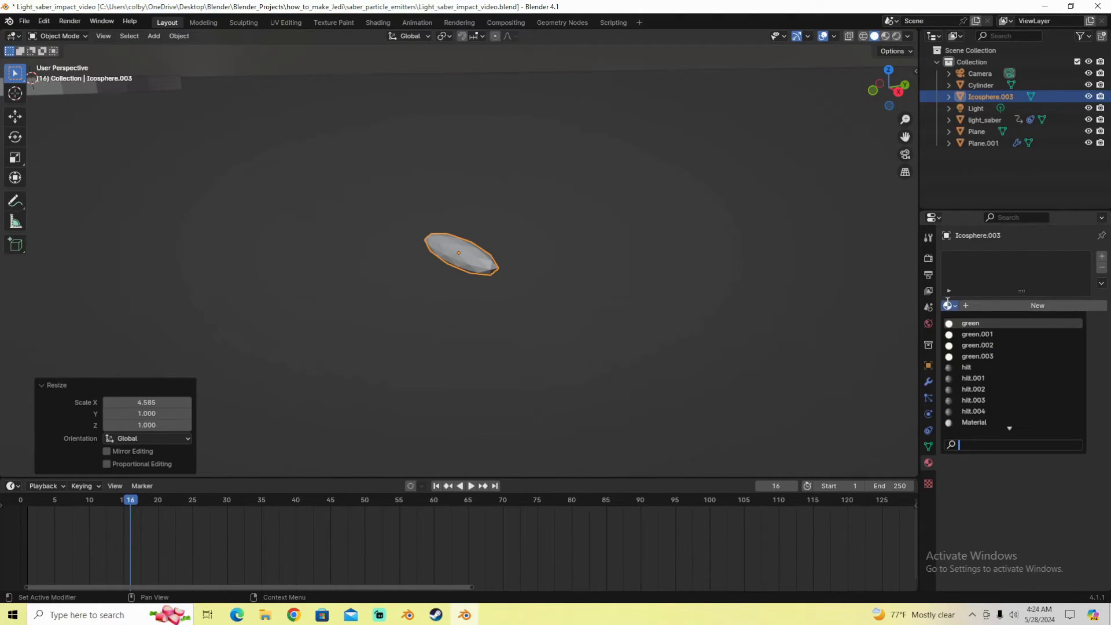
pyautogui.click(970, 324)
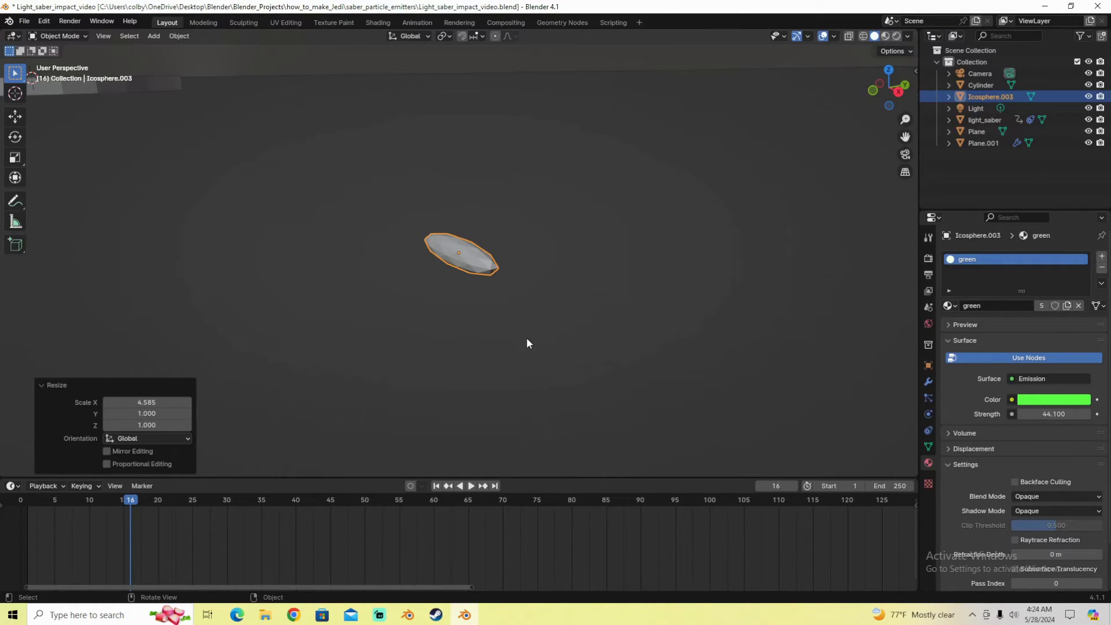
# Switch to Material Preview shading and select Icosphere.003.
pyautogui.press('z')
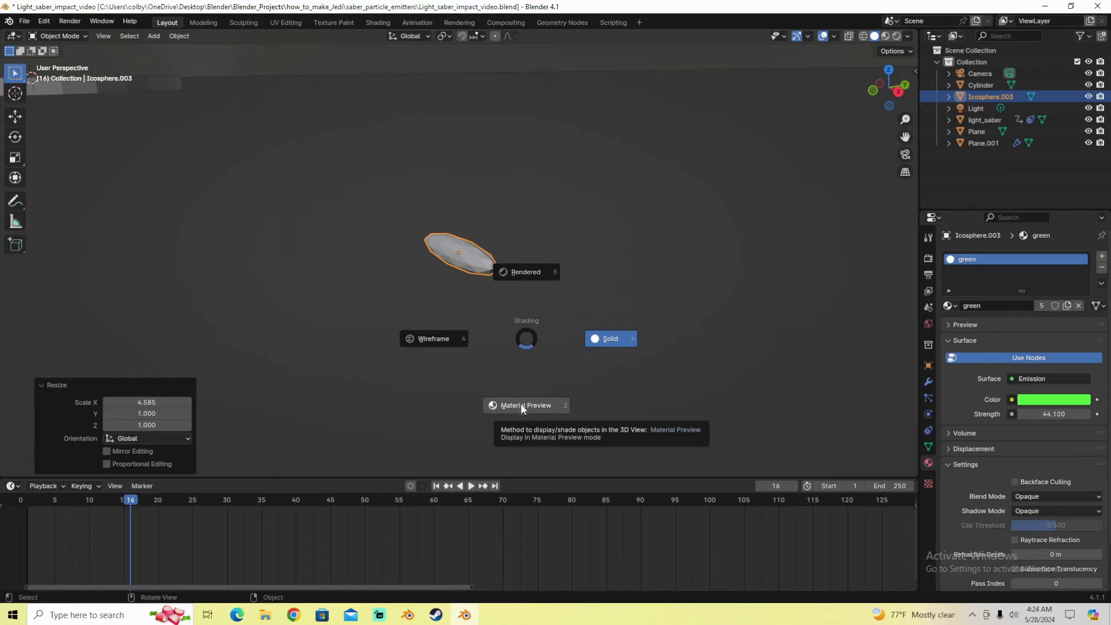
pyautogui.click(521, 406)
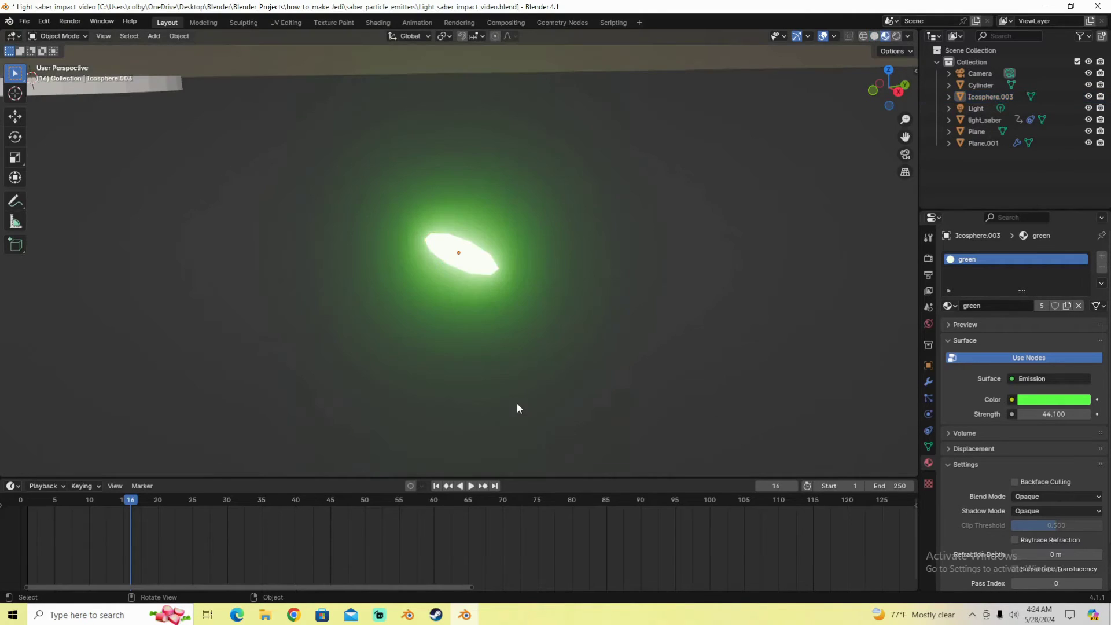
pyautogui.click(453, 270)
pyautogui.scroll(-8, 463, 260)
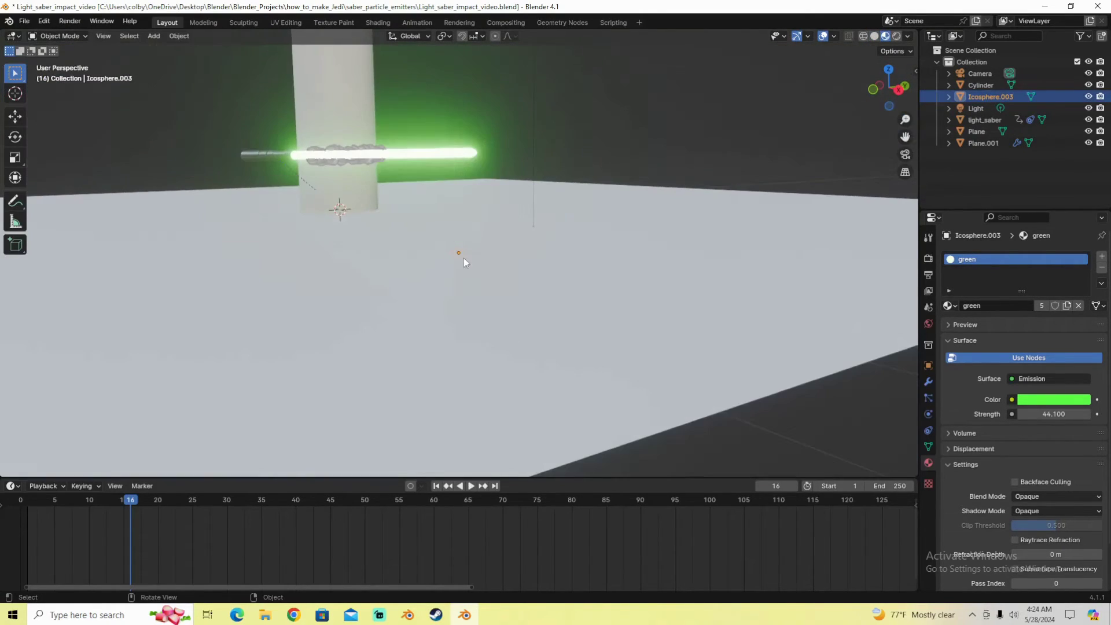
pyautogui.scroll(8, 475, 278)
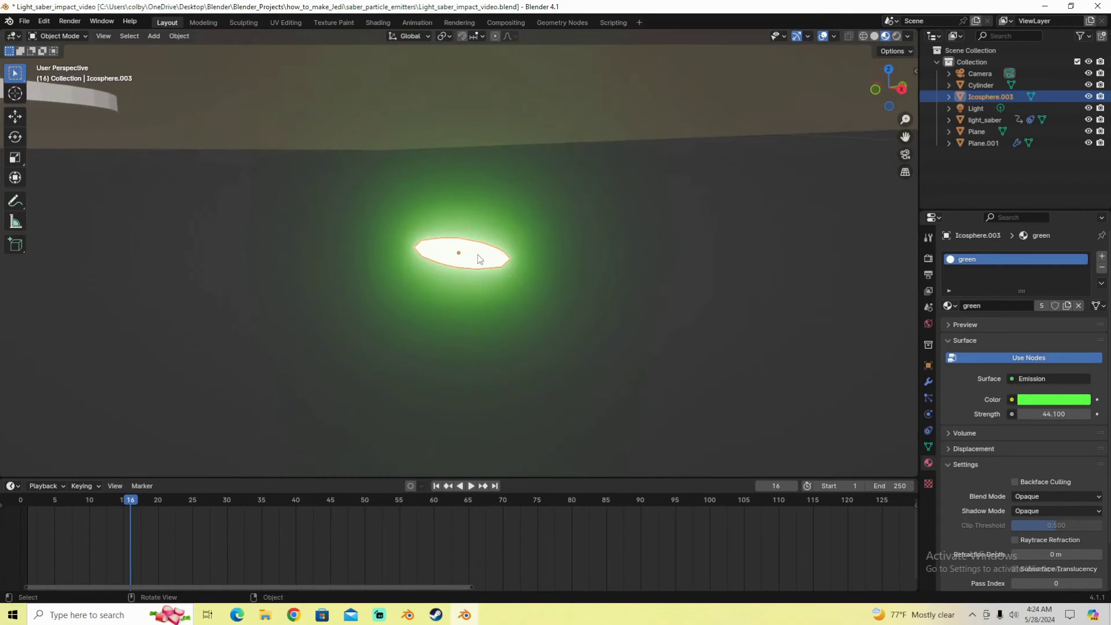
# Shrink the glowing shard uniformly to 0.211 and save the file.
pyautogui.press('s')
pyautogui.click(490, 256)
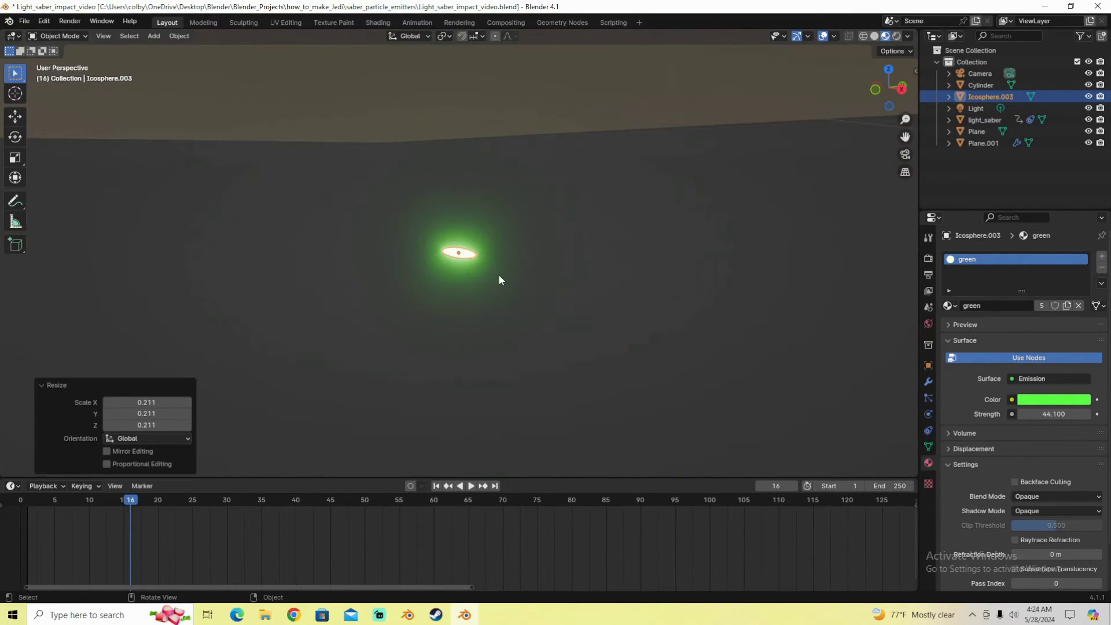
pyautogui.moveTo(498, 273); pyautogui.dragTo(410, 304, button='middle')
pyautogui.hotkey('ctrl', 's')
pyautogui.scroll(-3, 409, 304)
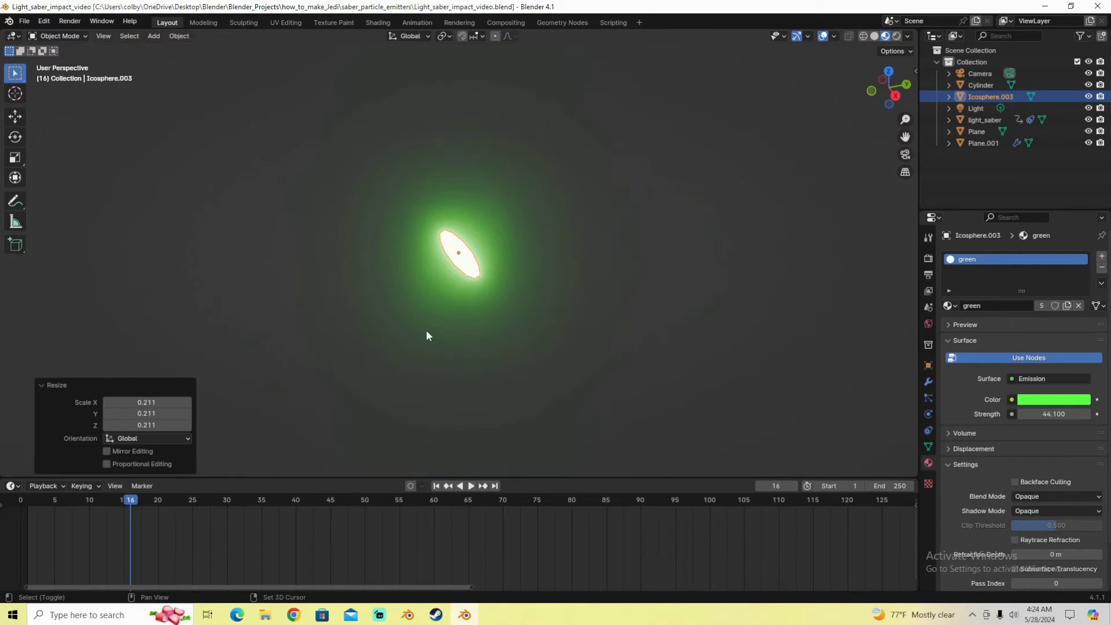
# Duplicate the green shard as Icosphere.004, shrink it and shift it left.
pyautogui.hotkey('shift', 'd')
pyautogui.click(454, 290)
pyautogui.press('s')
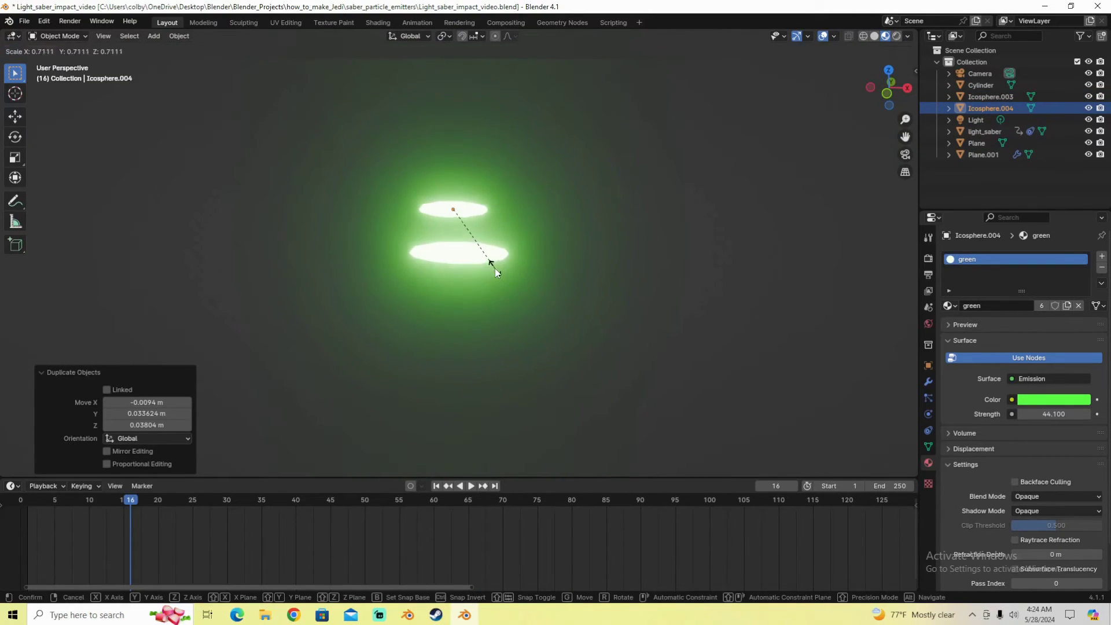
pyautogui.click(495, 269)
pyautogui.press('g')
pyautogui.click(471, 269)
pyautogui.moveTo(471, 270); pyautogui.dragTo(422, 280, button='middle')
# Duplicate a third shard, Icosphere.005, and enlarge it beyond the others.
pyautogui.hotkey('shift', 'd')
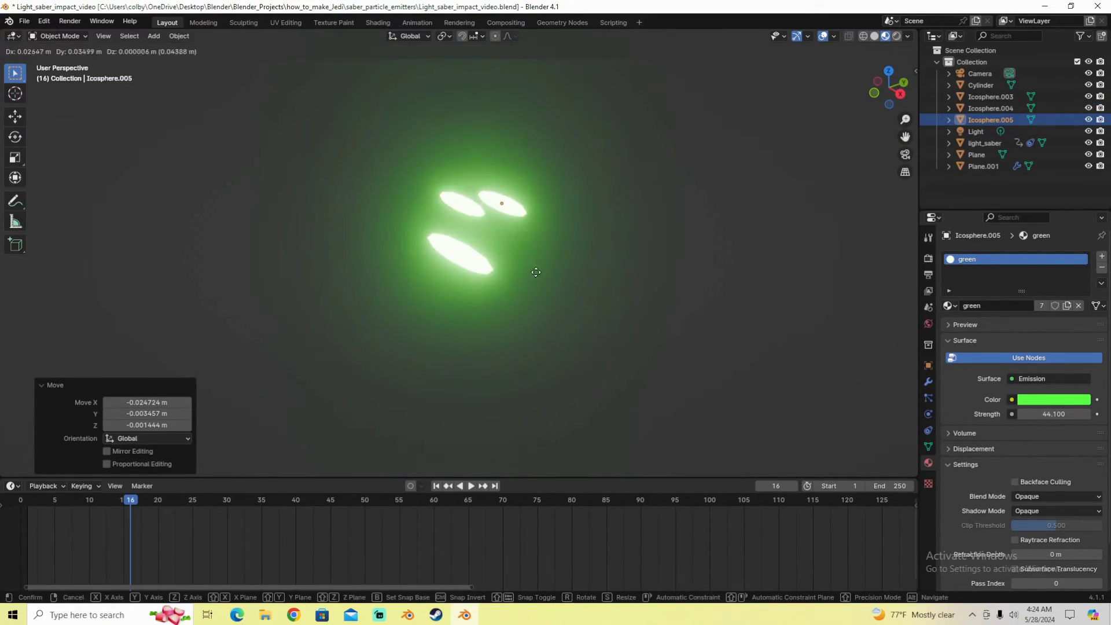
pyautogui.click(547, 281)
pyautogui.press('s')
pyautogui.click(587, 279)
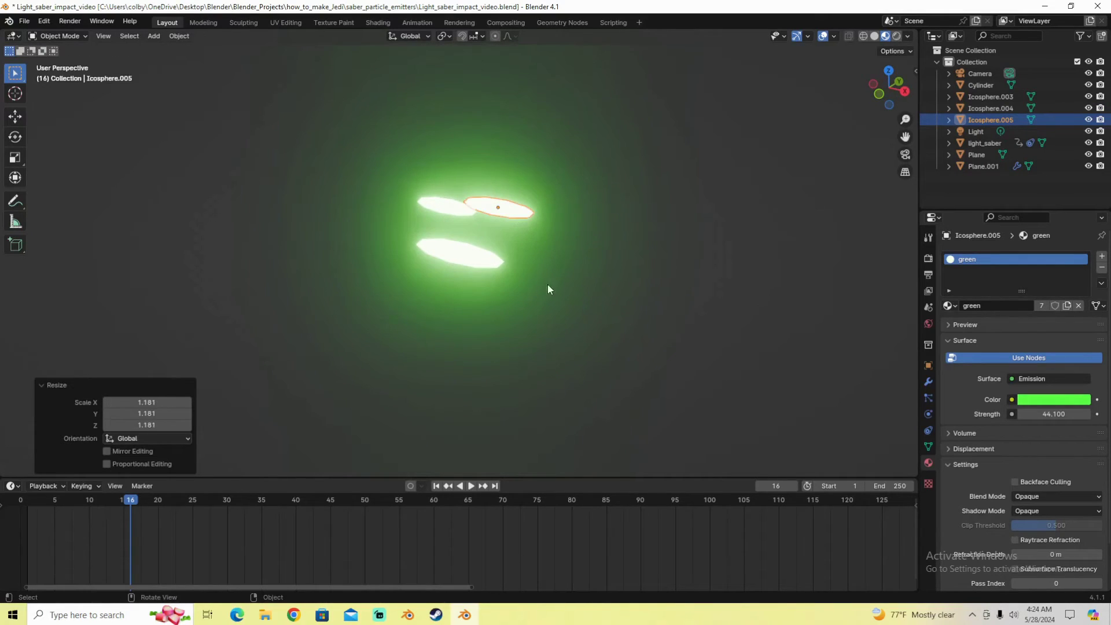
pyautogui.moveTo(548, 284); pyautogui.dragTo(581, 294, button='middle')
pyautogui.press('s')
pyautogui.click(566, 288)
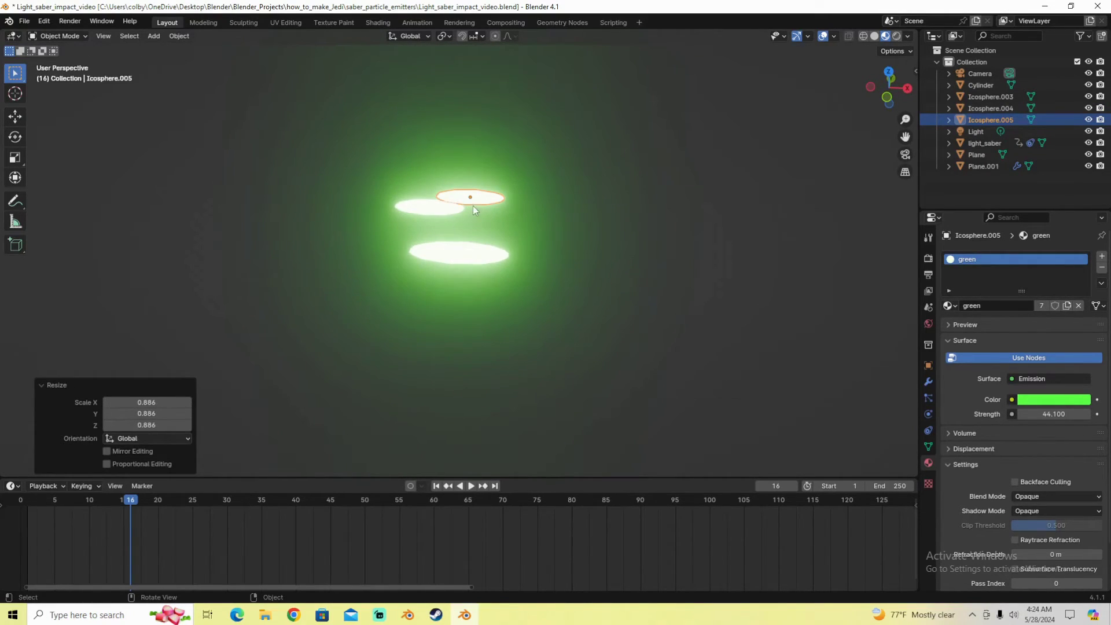
pyautogui.press('s')
pyautogui.click(601, 243)
# Move the large shard to the right, resize it, and save the file.
pyautogui.press('g')
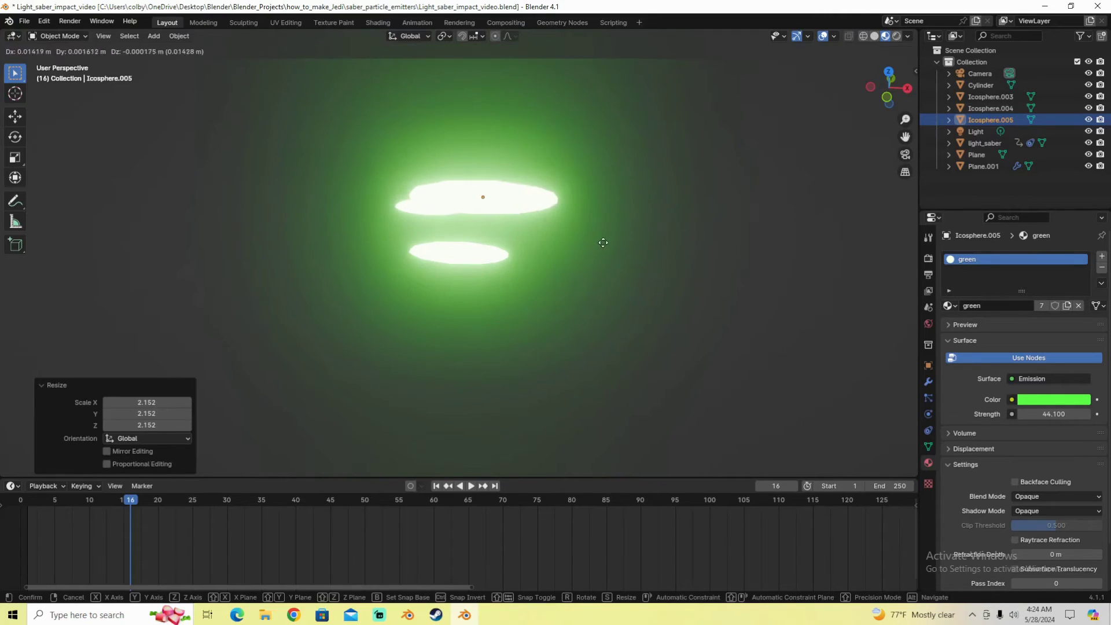
pyautogui.click(615, 242)
pyautogui.press('a')
pyautogui.press('a')
pyautogui.moveTo(564, 261); pyautogui.dragTo(426, 250, button='middle')
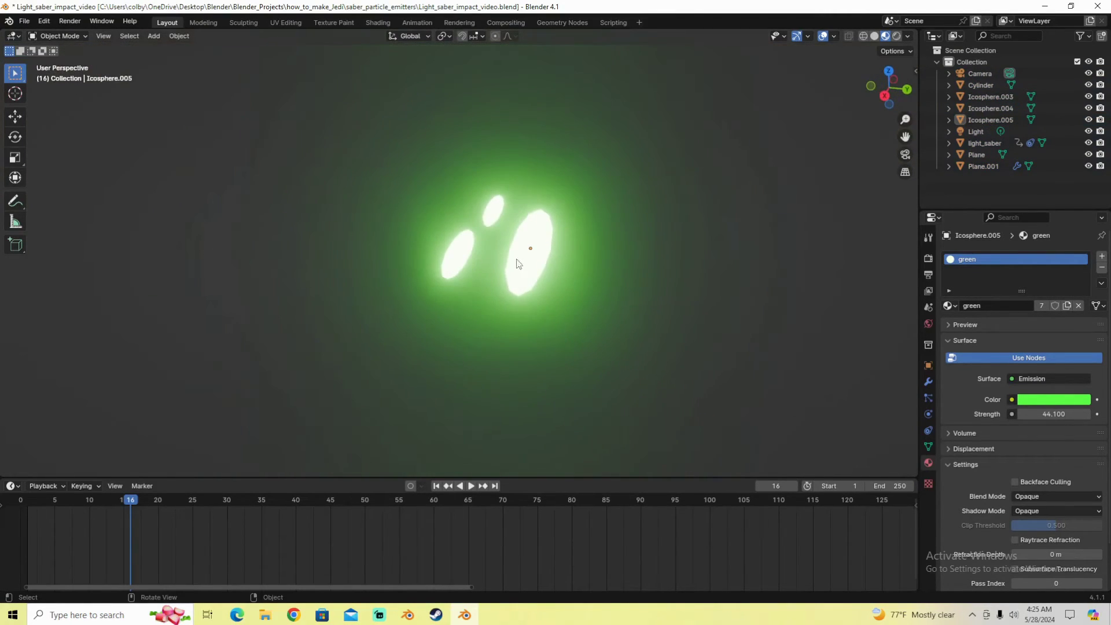
pyautogui.click(526, 261)
pyautogui.press('s')
pyautogui.click(603, 267)
pyautogui.press('a')
pyautogui.press('a')
pyautogui.press('a')
pyautogui.hotkey('ctrl', 's')
pyautogui.hotkey('ctrl', 's')
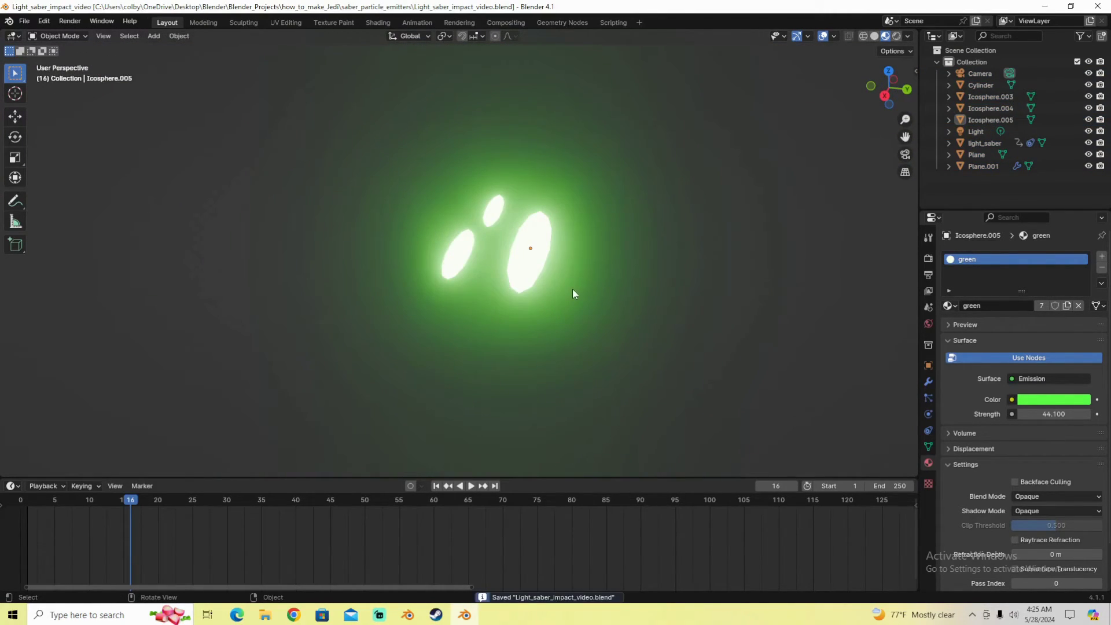
pyautogui.moveTo(572, 289); pyautogui.dragTo(615, 282, button='middle')
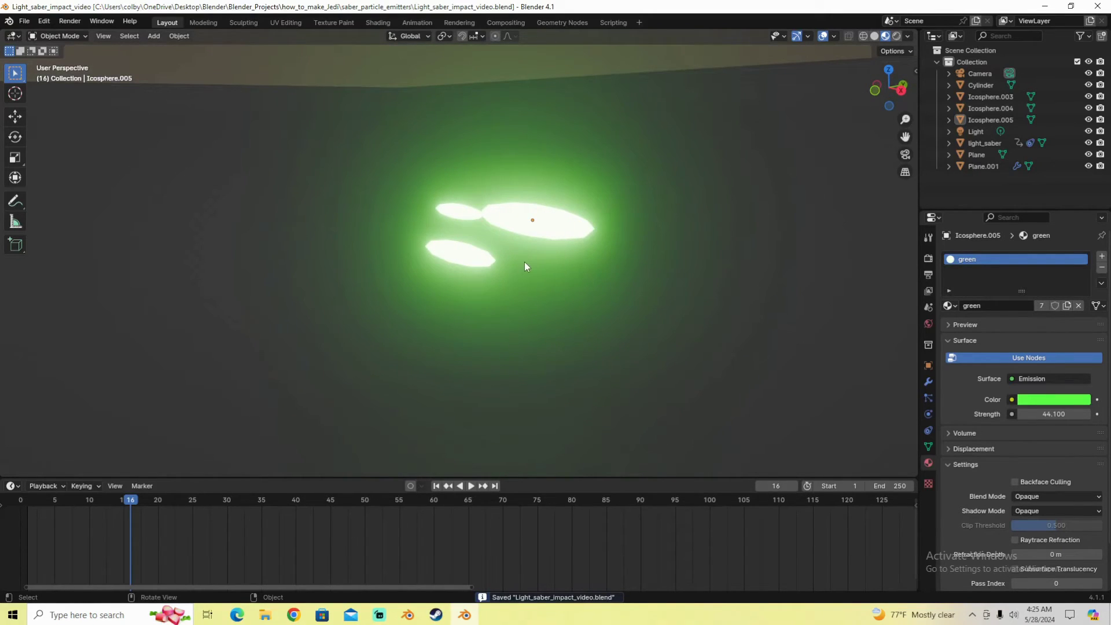
# Switch to Solid shading and select the three green shard icospheres.
pyautogui.moveTo(617, 276); pyautogui.dragTo(575, 277, button='middle')
pyautogui.press('z')
pyautogui.click(624, 278)
pyautogui.click(449, 251)
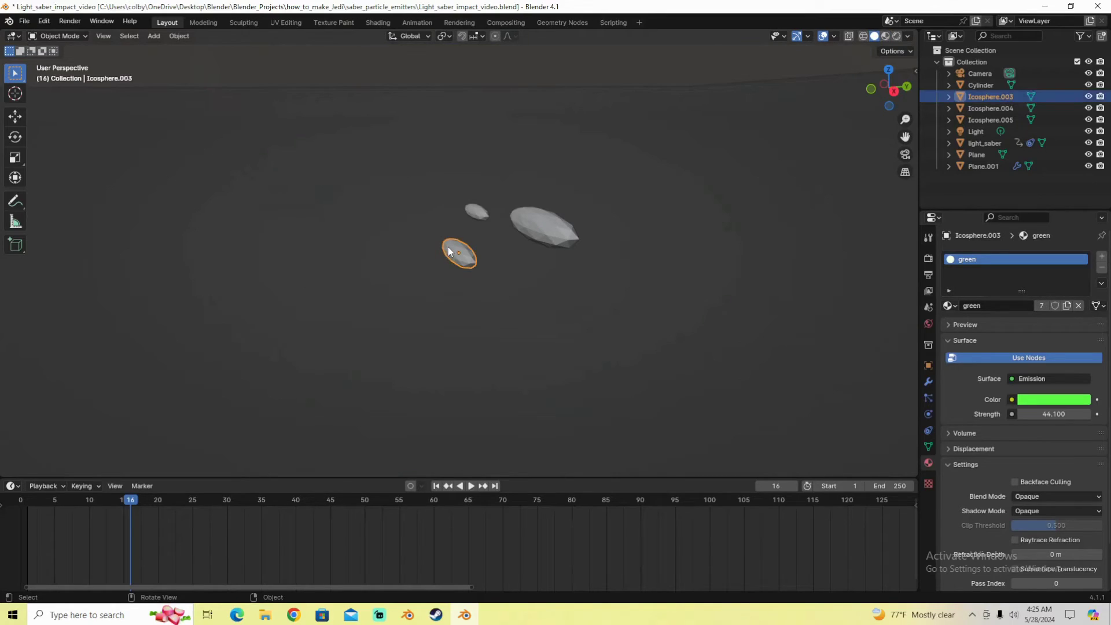
pyautogui.keyDown('shift'); pyautogui.click(477, 212); pyautogui.keyUp('shift')
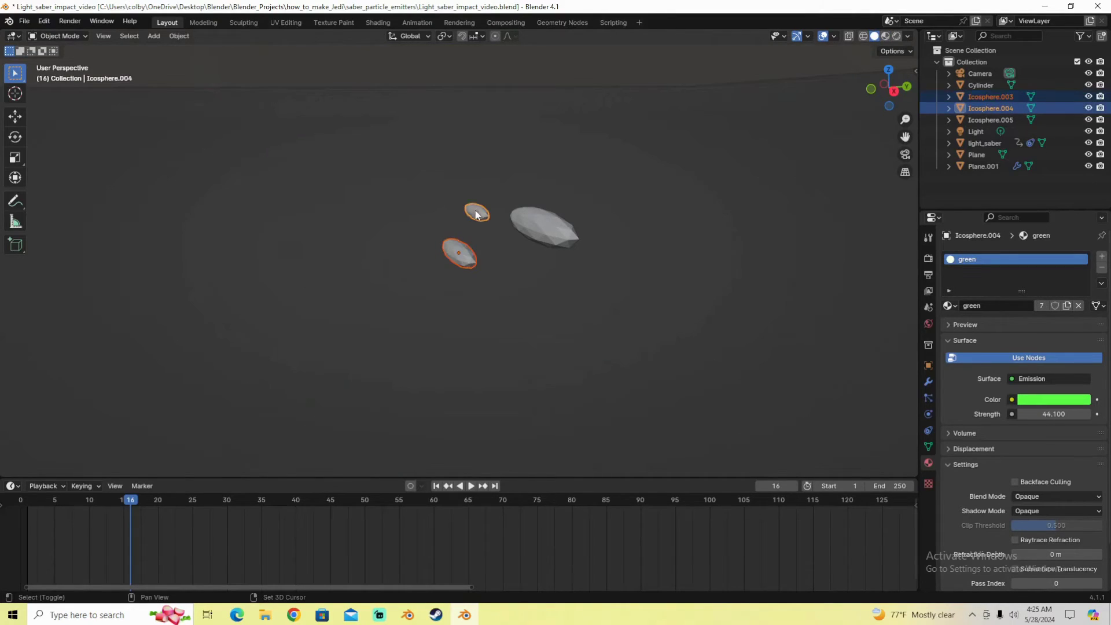
pyautogui.keyDown('shift'); pyautogui.click(543, 225); pyautogui.keyUp('shift')
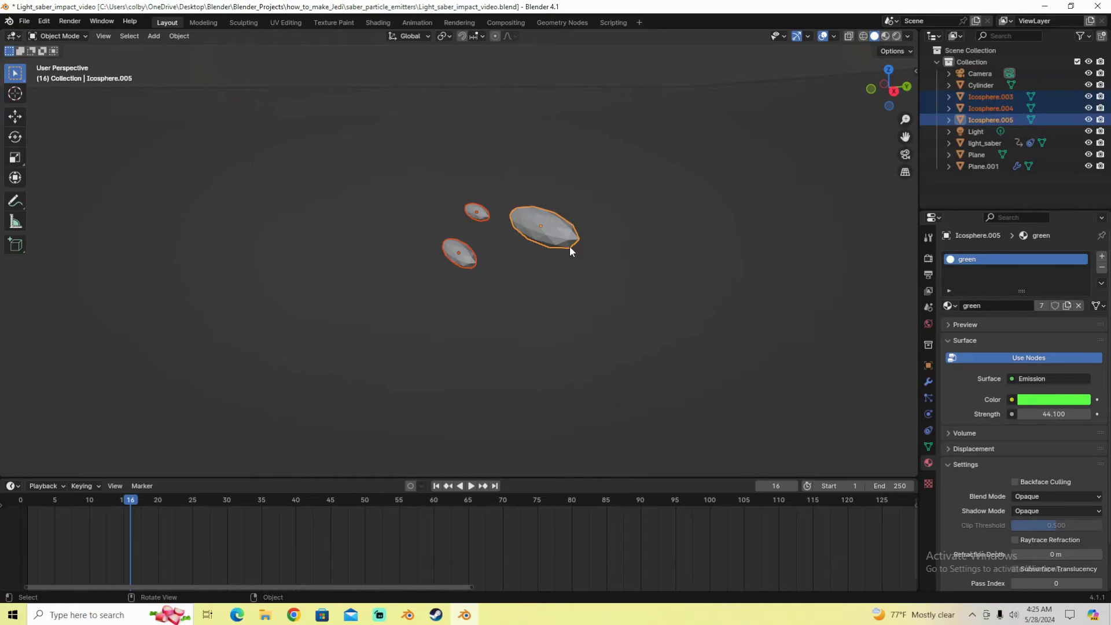
# Move the three shards into a new collection named saber_particles.
pyautogui.hotkey('ctrl', 'g')
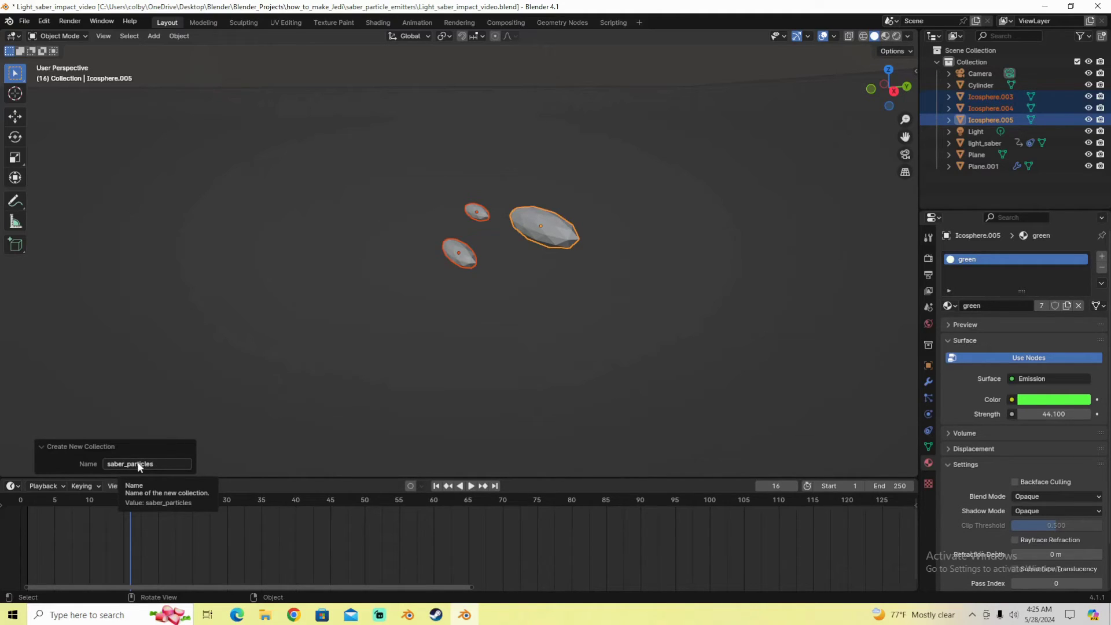
pyautogui.click(154, 463)
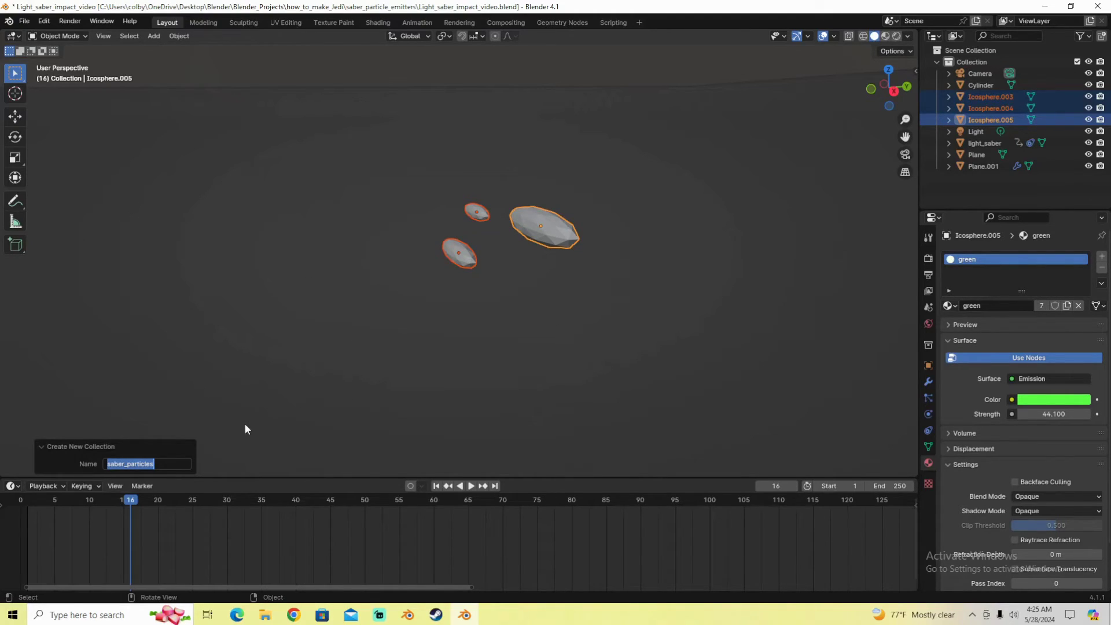
pyautogui.press('Return')
pyautogui.click(380, 615)
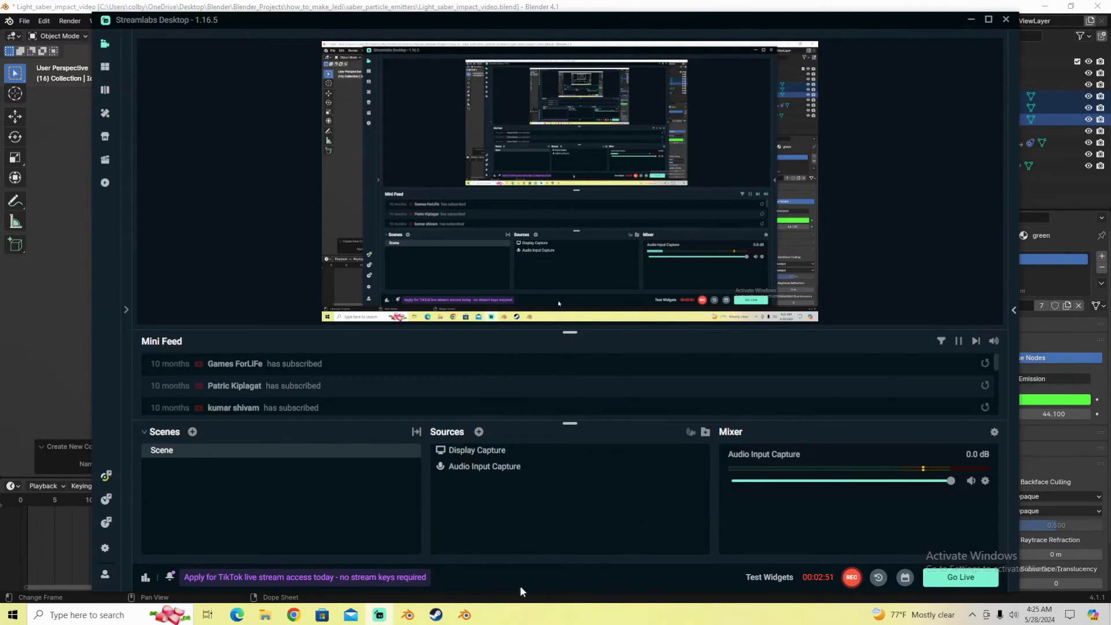
pyautogui.click(464, 615)
pyautogui.scroll(-10, 484, 327)
pyautogui.keyDown('shift'); pyautogui.moveTo(484, 326); pyautogui.dragTo(509, 357, button='middle'); pyautogui.keyUp('shift')
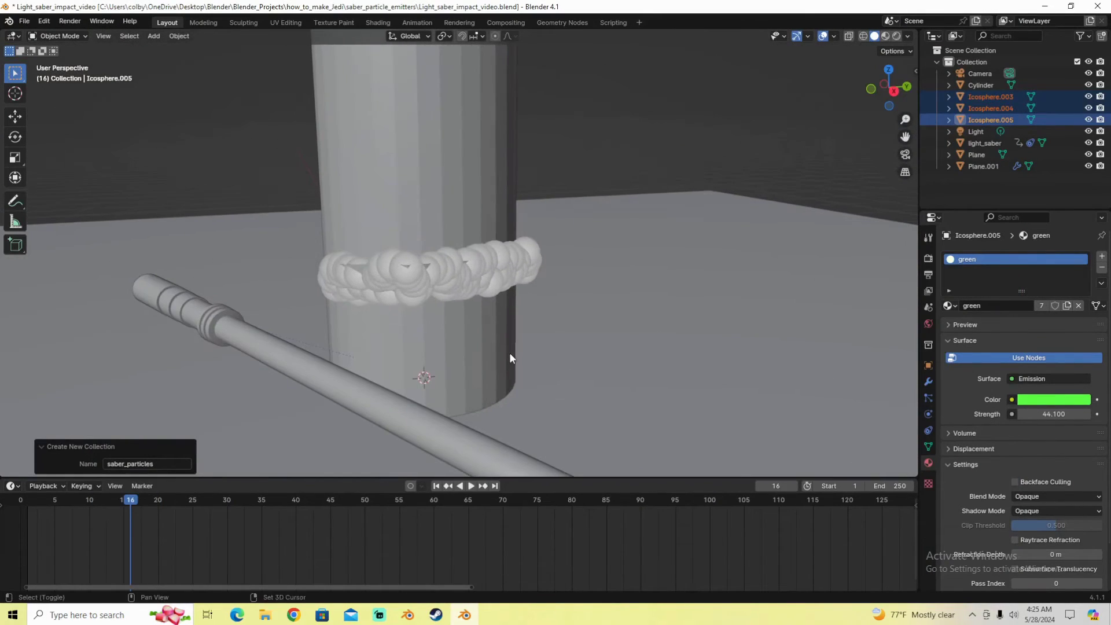
# Select Plane.001 and change its particle Render As from Halo to Collection.
pyautogui.click(471, 267)
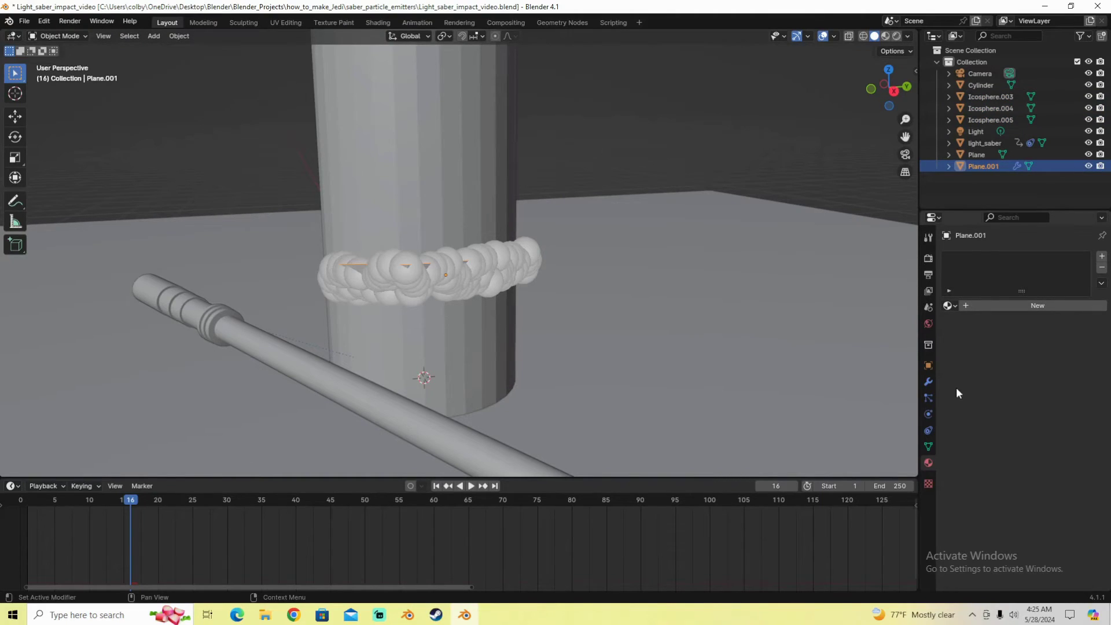
pyautogui.click(929, 398)
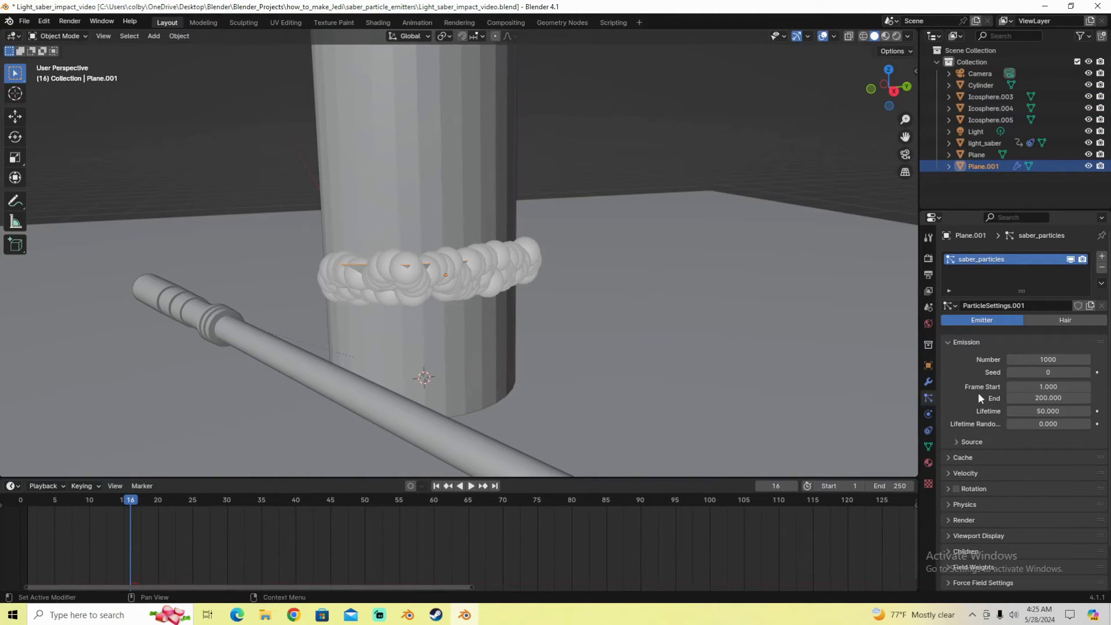
pyautogui.scroll(-2, 980, 396)
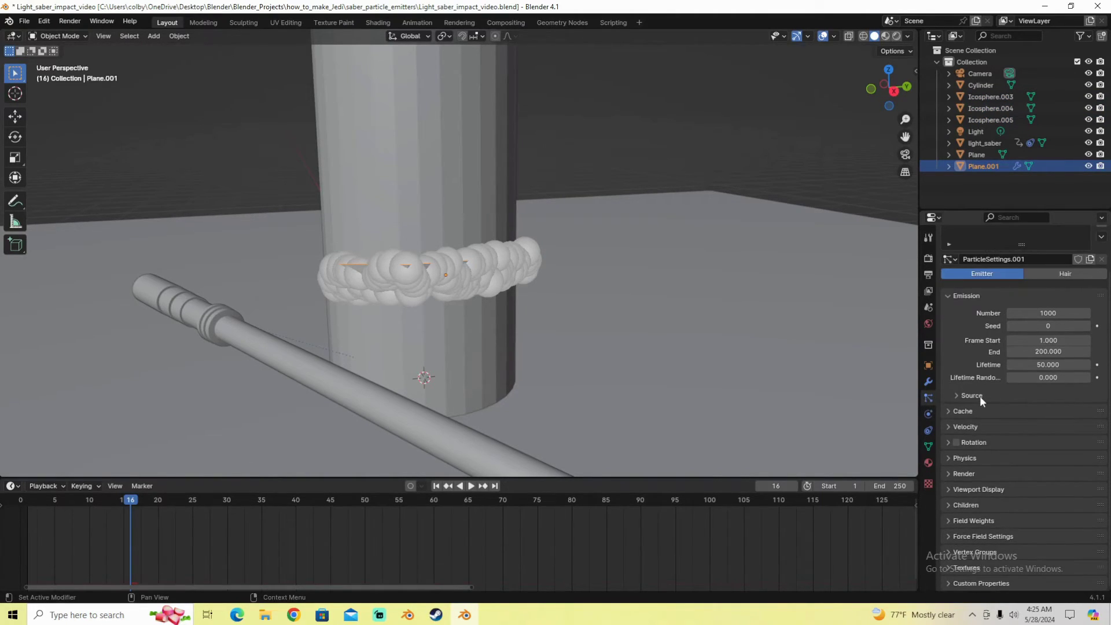
pyautogui.click(949, 473)
pyautogui.scroll(-4, 984, 474)
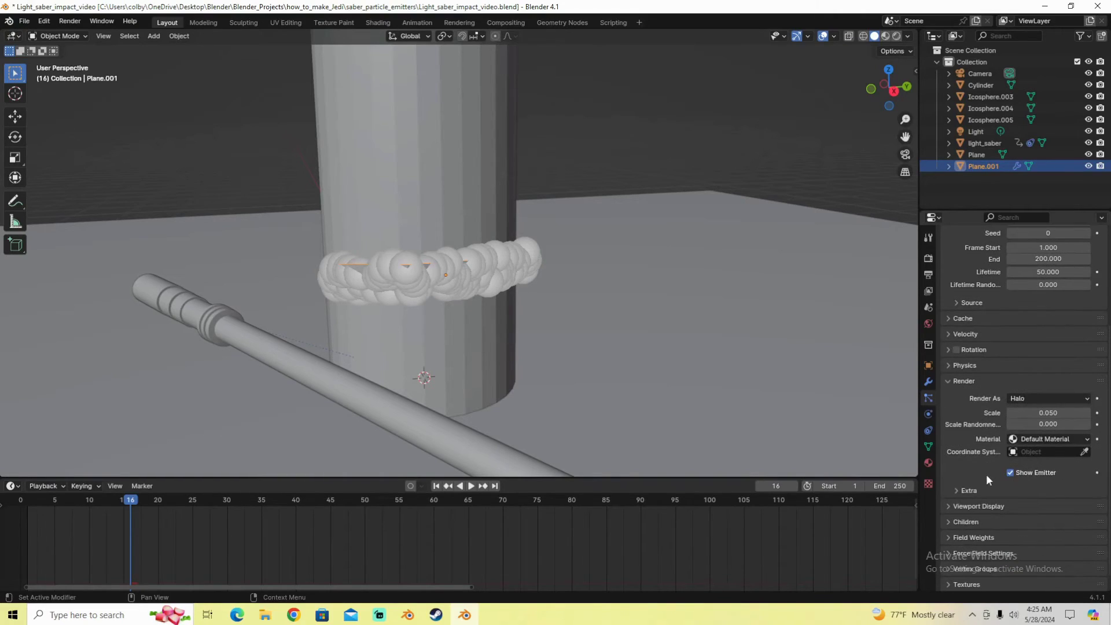
pyautogui.click(1018, 398)
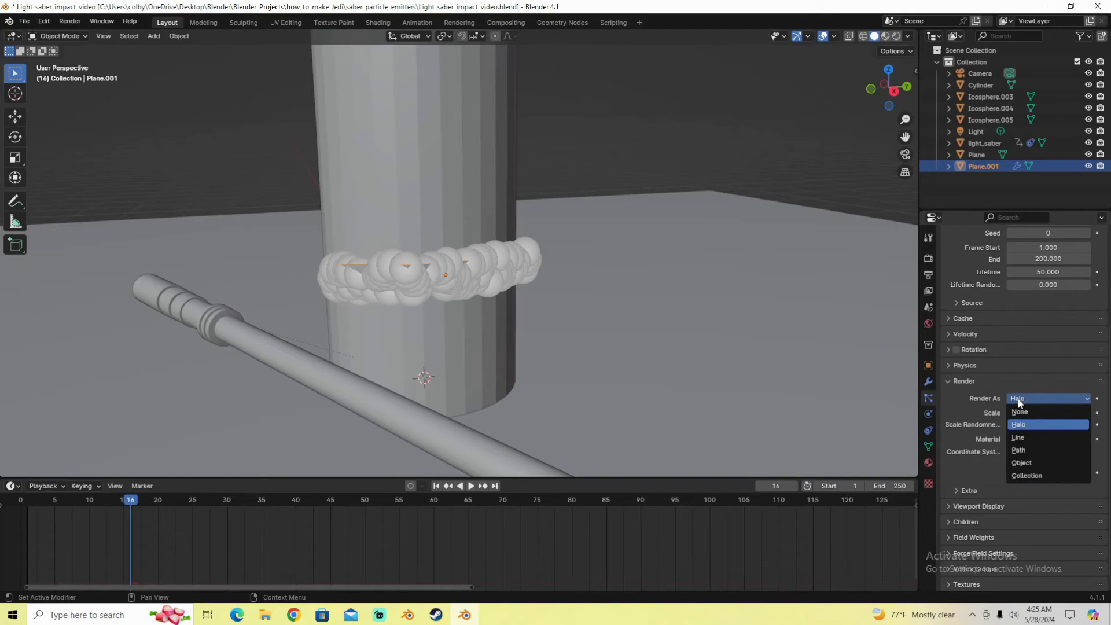
pyautogui.click(1027, 474)
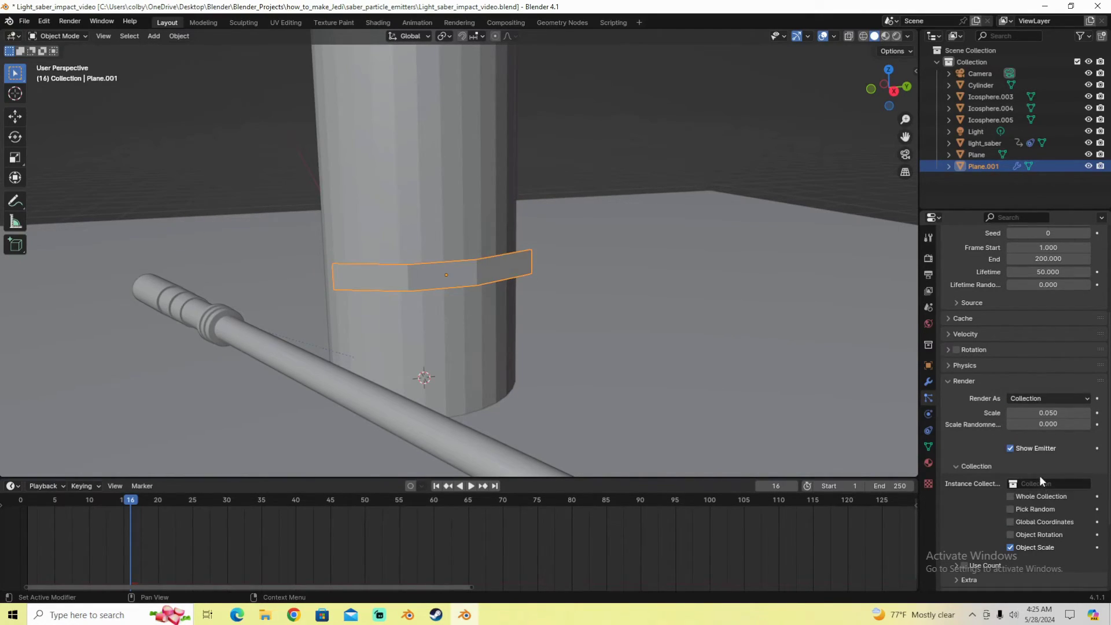
# Set the particle Instance Collection to saber_particles.
pyautogui.click(1042, 483)
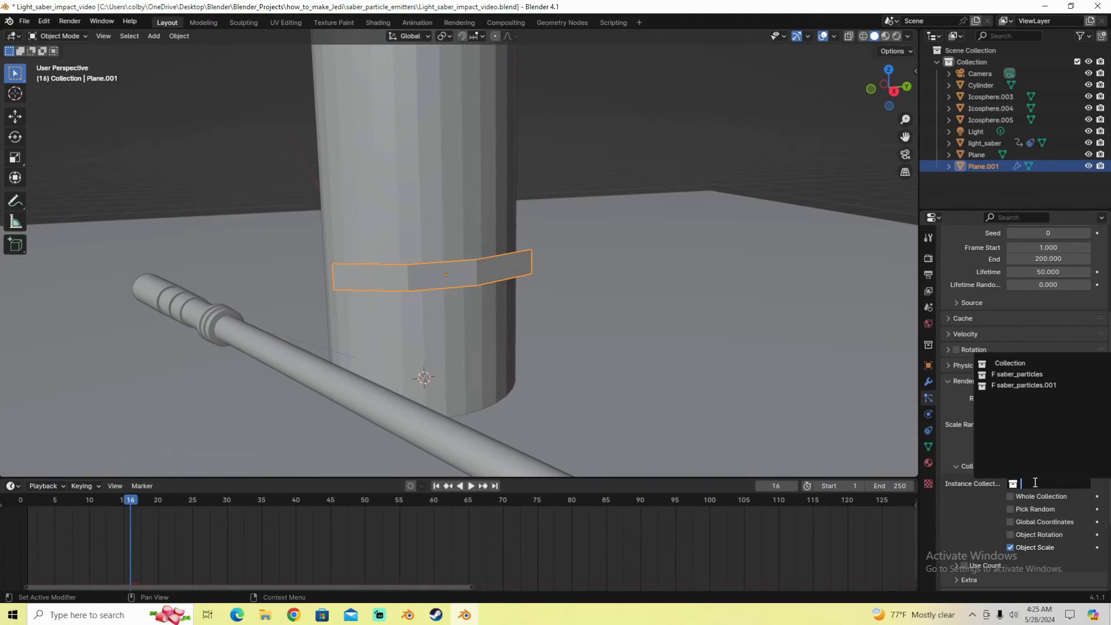
pyautogui.click(1027, 375)
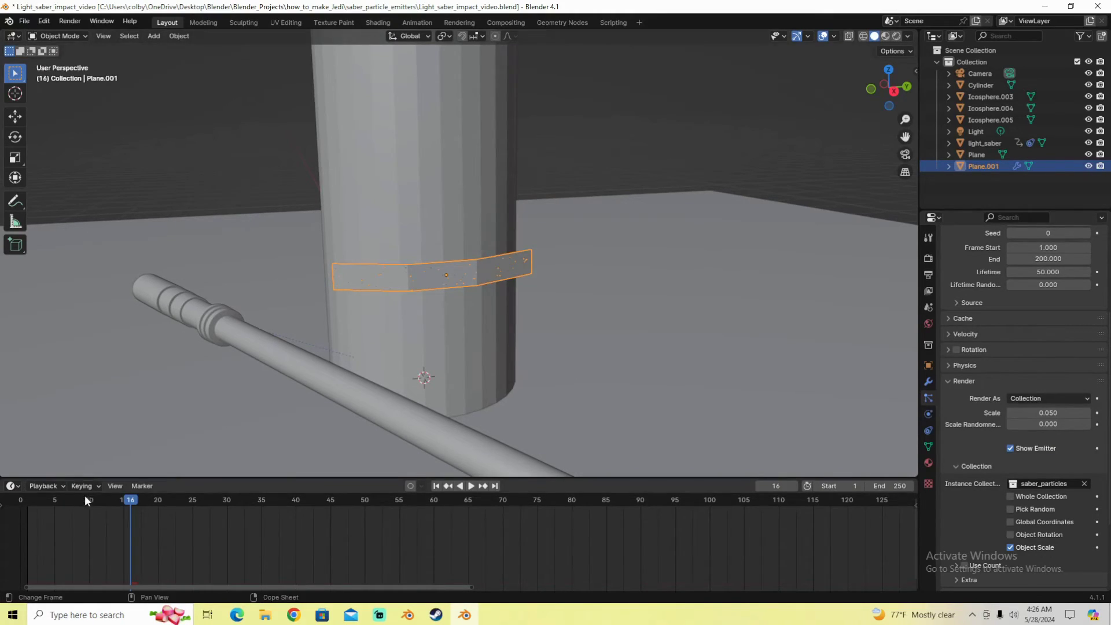
pyautogui.moveTo(81, 496); pyautogui.dragTo(40, 495)
pyautogui.moveTo(443, 380)
pyautogui.mouseDown(button='middle')
pyautogui.moveTo(487, 386)
pyautogui.moveTo(477, 383)
pyautogui.mouseUp(button='middle')
pyautogui.scroll(2, 484, 392)
# Switch to Material Preview and play the animation to watch shards spray from the impact.
pyautogui.press('z')
pyautogui.click(482, 404)
pyautogui.scroll(1, 469, 391)
pyautogui.press('space')
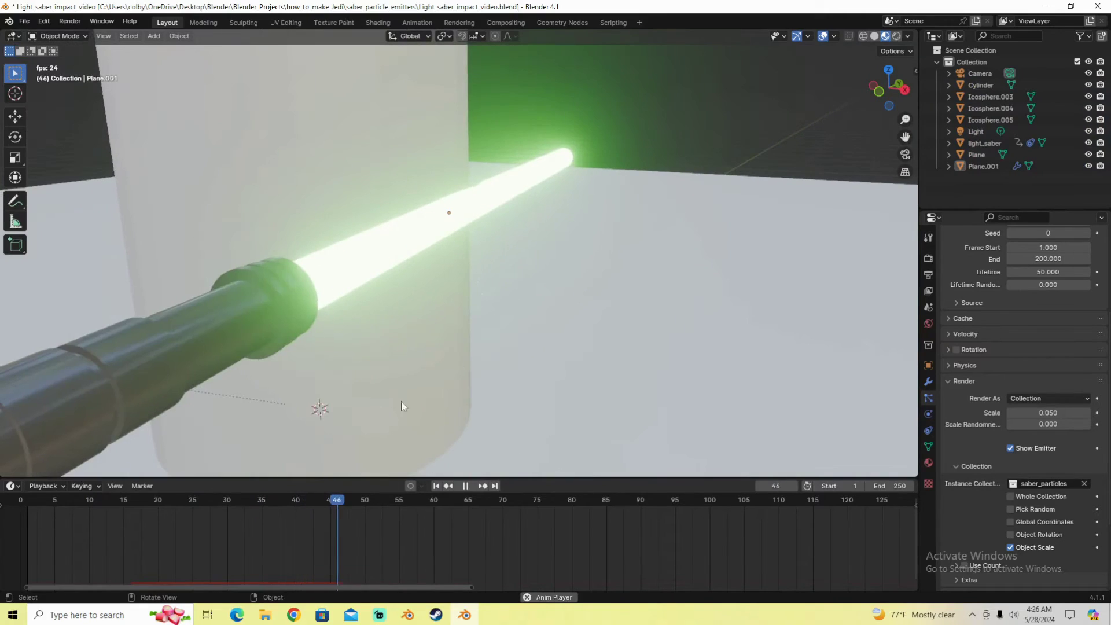
pyautogui.moveTo(234, 500); pyautogui.dragTo(198, 503)
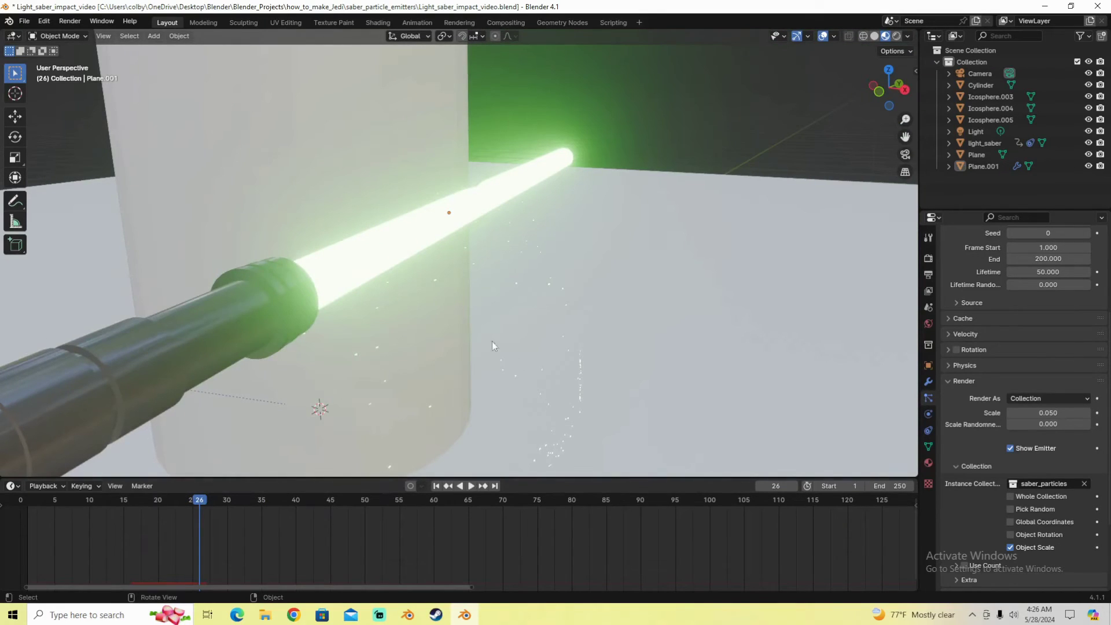
# Save Light_saber_impact_video.blend and adjust the shard particle scale.
pyautogui.moveTo(492, 342); pyautogui.dragTo(544, 404, button='middle')
pyautogui.hotkey('ctrl', 's')
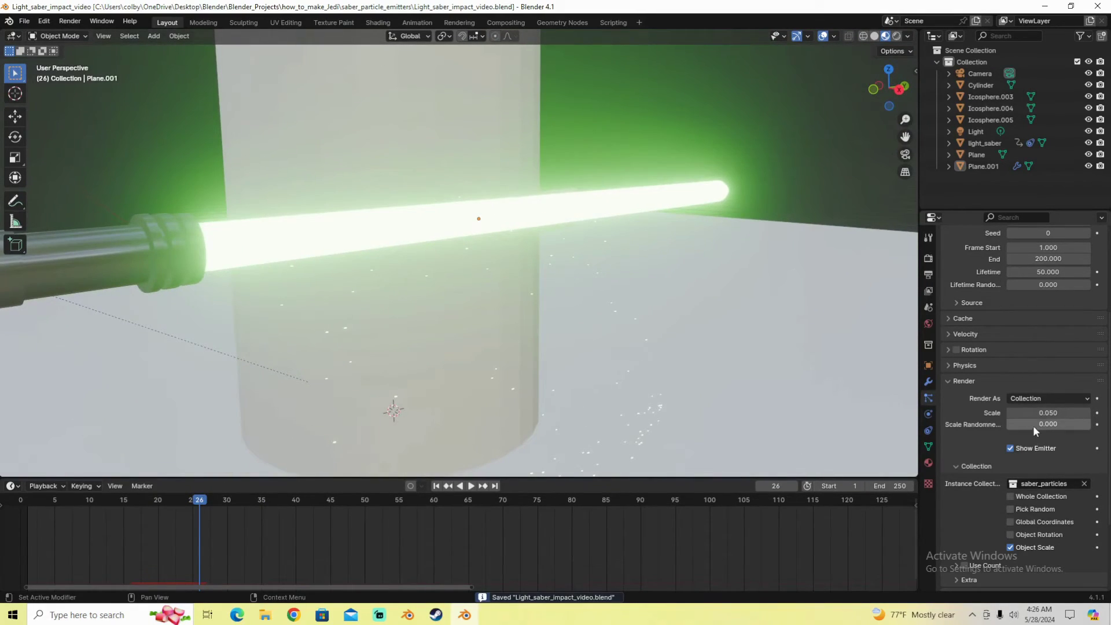
pyautogui.moveTo(1042, 413); pyautogui.dragTo(1080, 413)
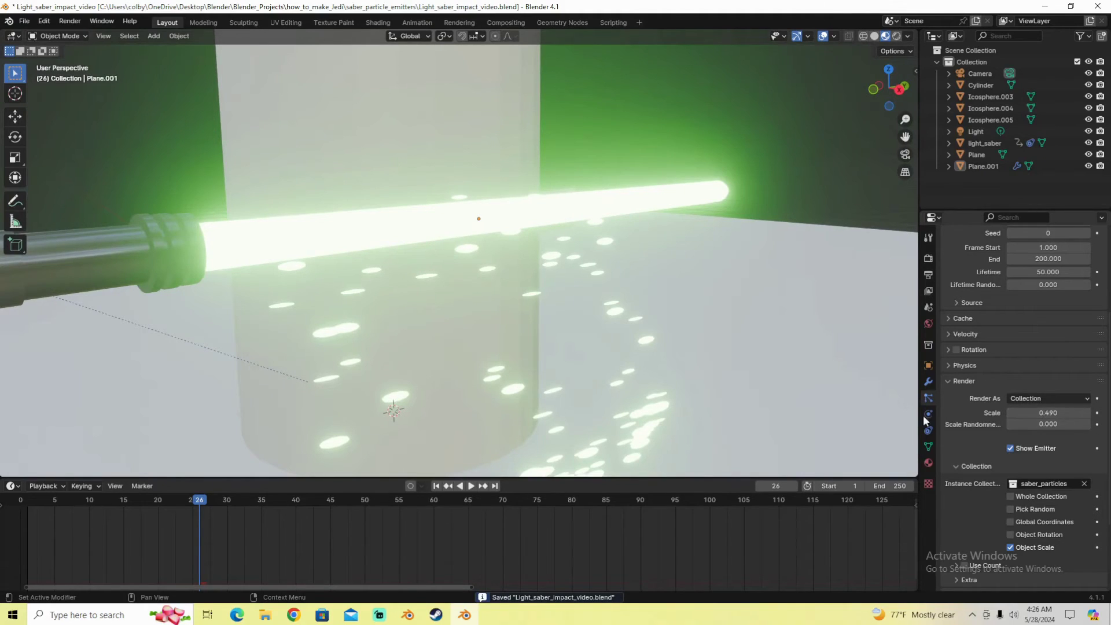
# Replay the strike from the first frame, orbiting to check the green shard burst.
pyautogui.hotkey('shift', 'Left')
pyautogui.press('space')
pyautogui.scroll(-3, 455, 404)
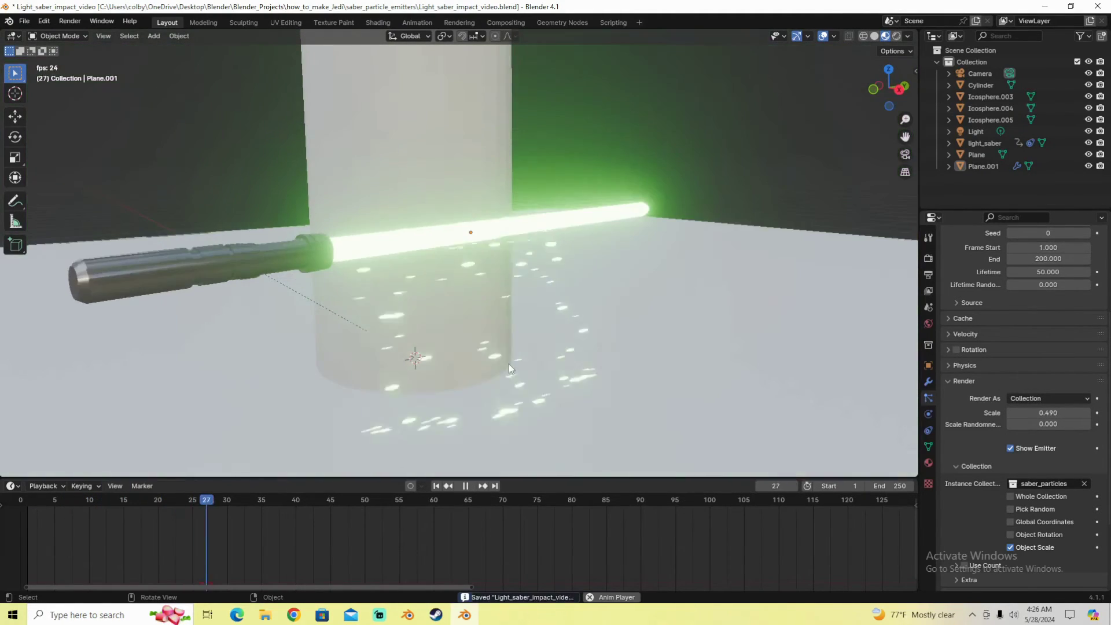
pyautogui.moveTo(482, 301); pyautogui.dragTo(533, 325, button='middle')
pyautogui.press('space')
pyautogui.moveTo(450, 283); pyautogui.dragTo(499, 314, button='middle')
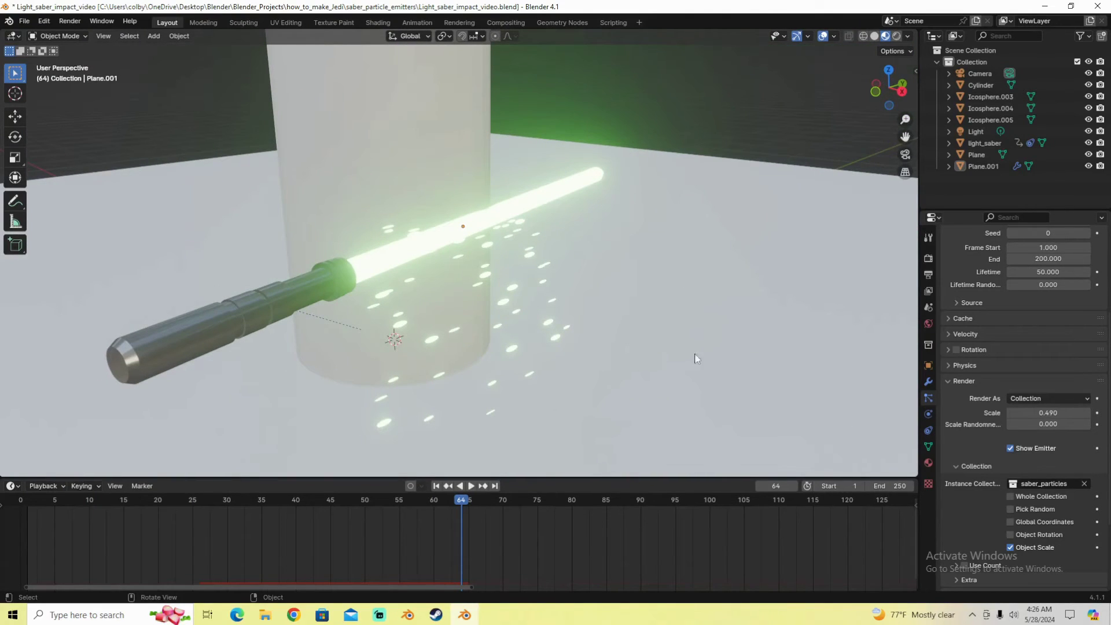
pyautogui.press('space')
pyautogui.press('space')
pyautogui.moveTo(617, 332); pyautogui.dragTo(539, 297, button='middle')
# Enable Object Rotation so shard particles follow their instanced objects' rotation.
pyautogui.click(380, 615)
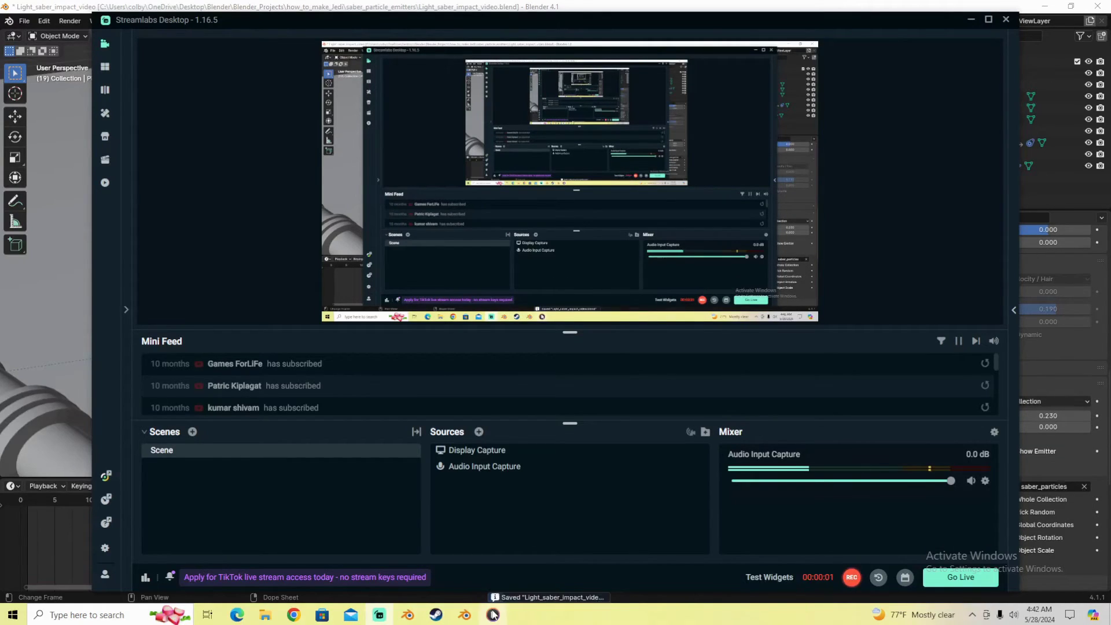
pyautogui.click(470, 617)
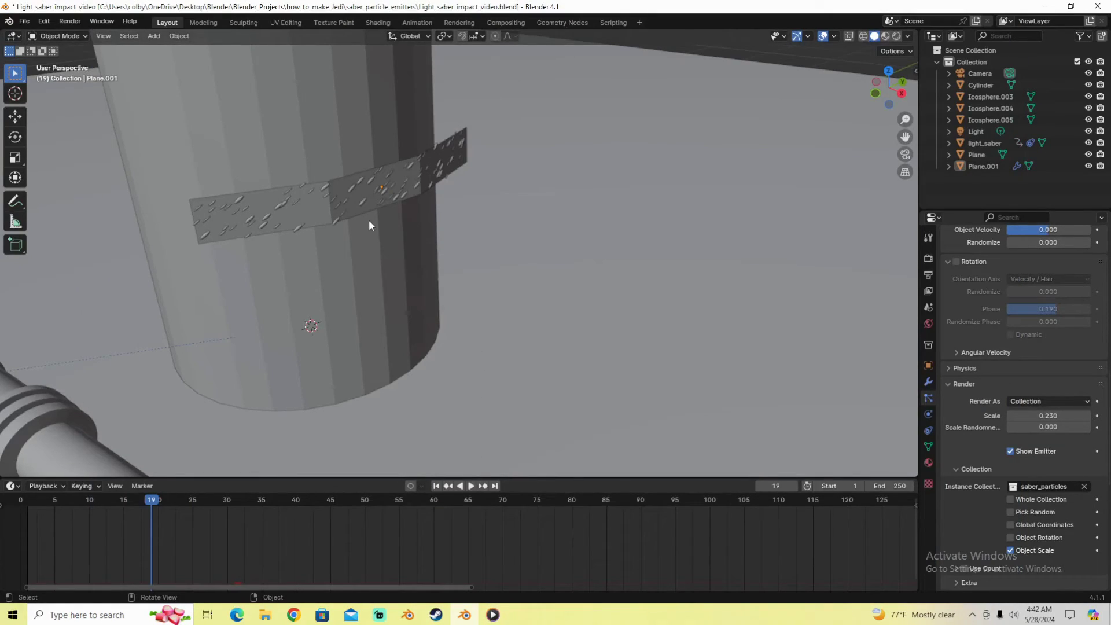
pyautogui.scroll(-3, 1005, 415)
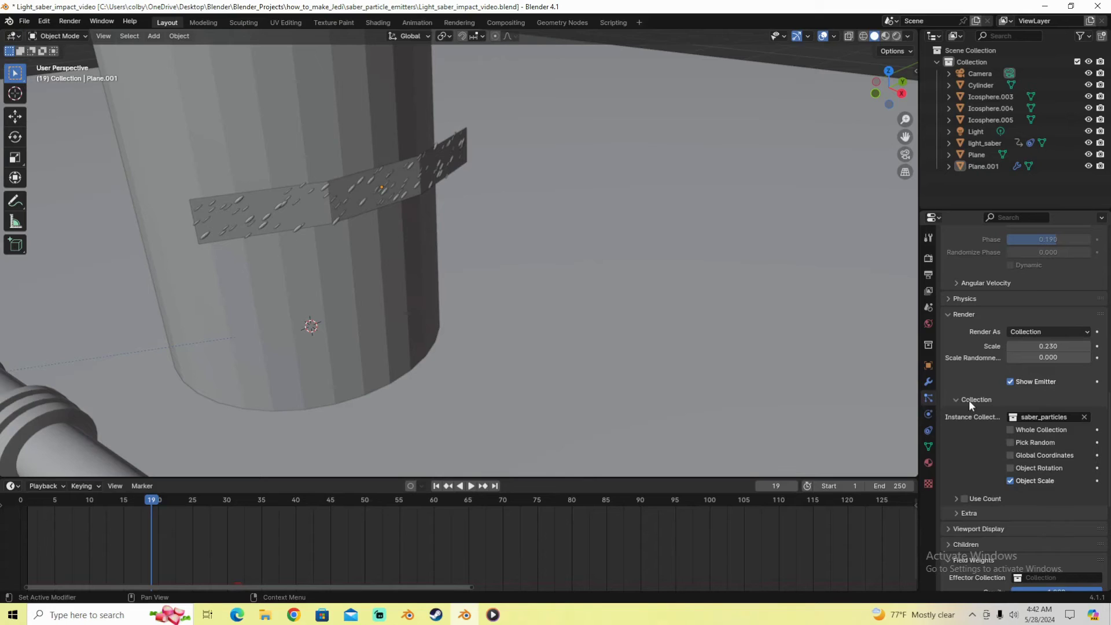
pyautogui.click(1011, 467)
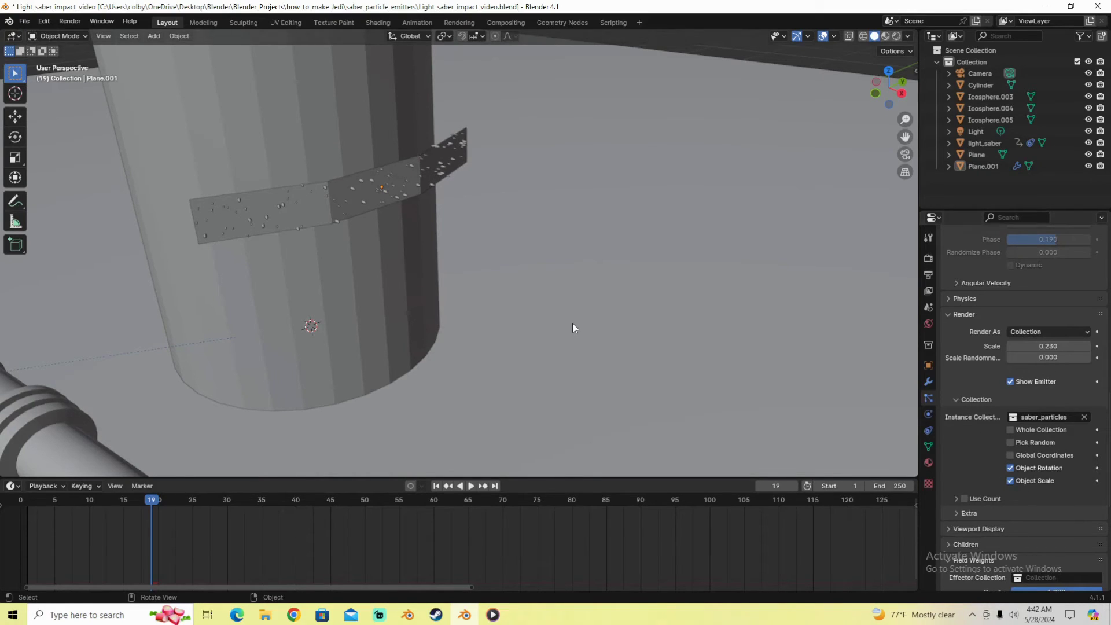
# Orbit and pan around the saber and floor to inspect the scattered shards.
pyautogui.moveTo(572, 323); pyautogui.dragTo(611, 296, button='middle')
pyautogui.scroll(-3, 612, 297)
pyautogui.keyDown('shift'); pyautogui.moveTo(527, 298); pyautogui.dragTo(470, 214, button='middle'); pyautogui.keyUp('shift')
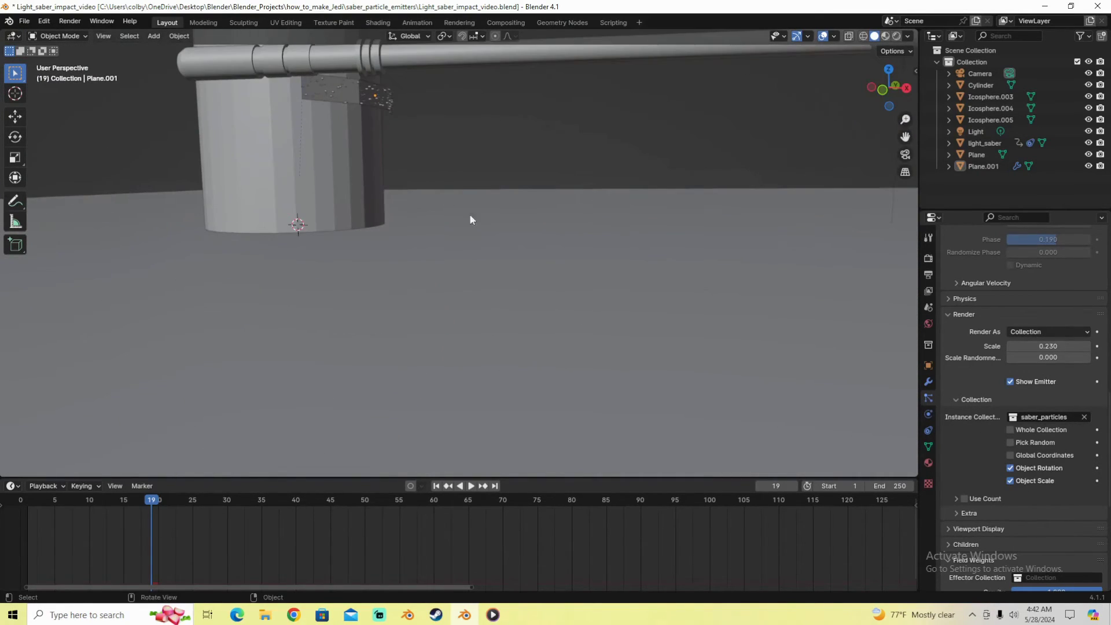
pyautogui.keyDown('shift'); pyautogui.moveTo(535, 328); pyautogui.dragTo(506, 288, button='middle'); pyautogui.keyUp('shift')
pyautogui.scroll(4, 537, 174)
pyautogui.click(548, 162)
pyautogui.scroll(-3, 498, 148)
pyautogui.keyDown('shift'); pyautogui.moveTo(455, 109); pyautogui.dragTo(429, 313, button='middle'); pyautogui.keyUp('shift')
pyautogui.scroll(3, 436, 207)
pyautogui.moveTo(150, 501); pyautogui.dragTo(90, 501)
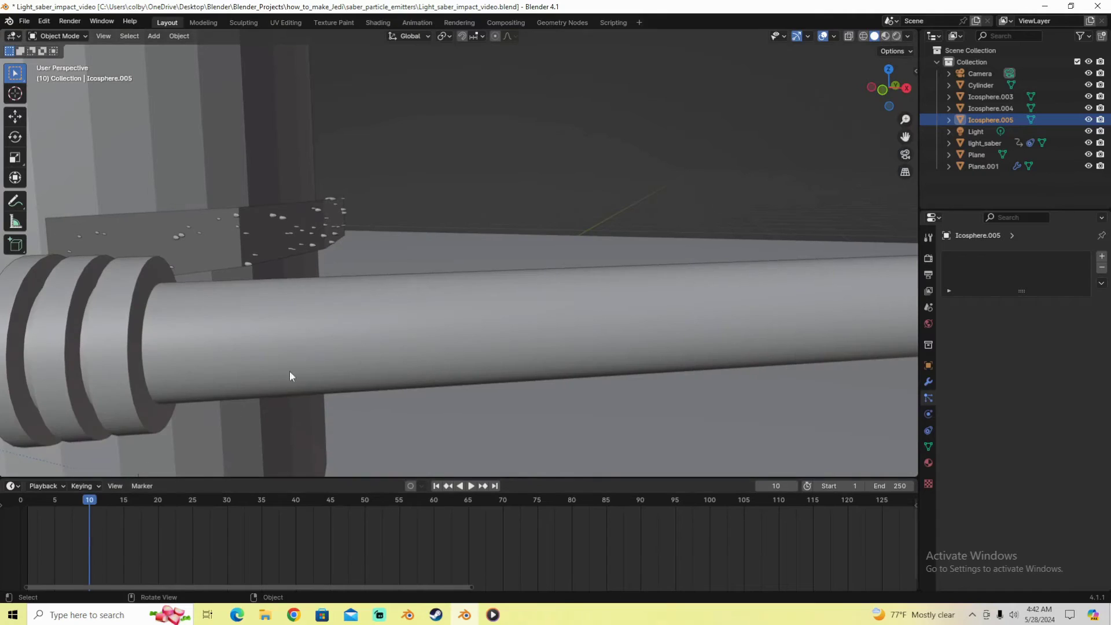
pyautogui.moveTo(290, 371); pyautogui.dragTo(335, 325, button='middle')
# Play the burst, then select Plane.001 and save the blend file.
pyautogui.press('space')
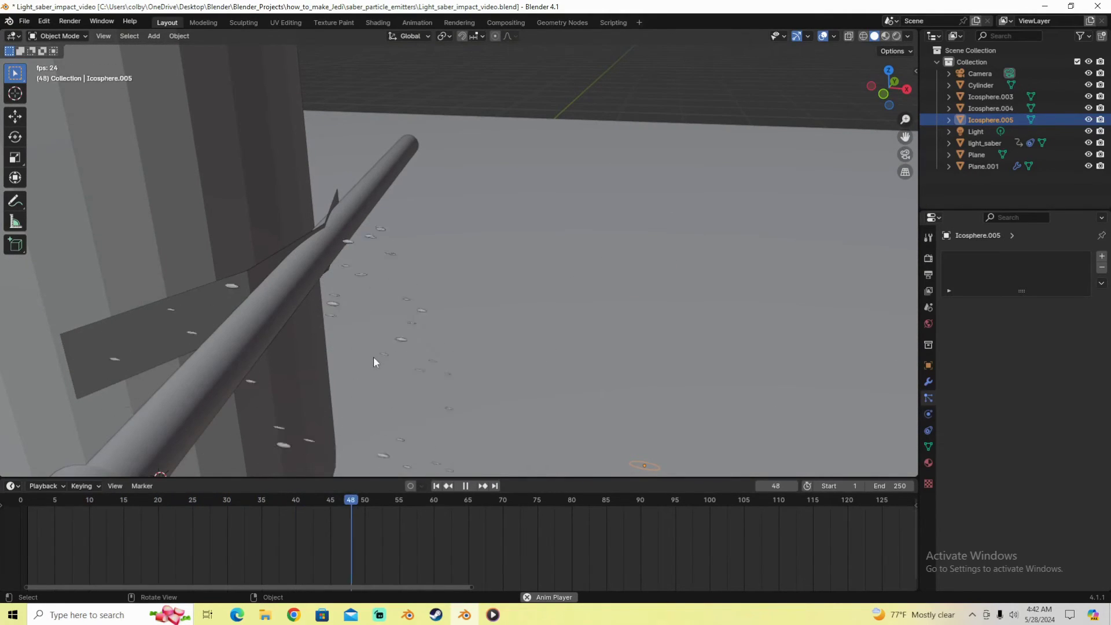
pyautogui.press('space')
pyautogui.click(186, 313)
pyautogui.hotkey('ctrl', 's')
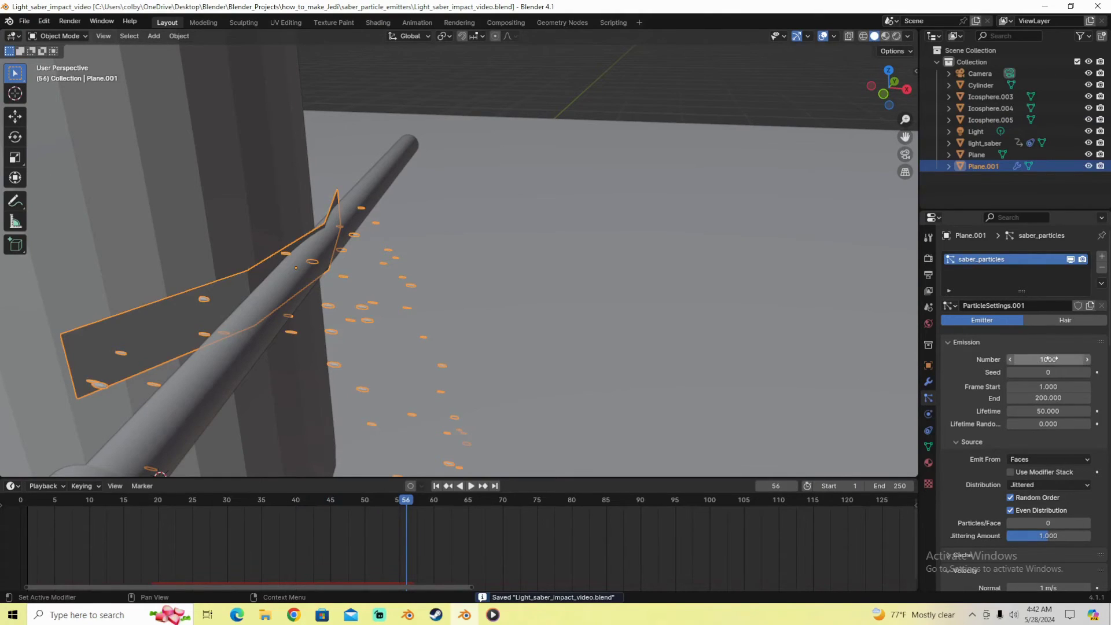
# Set the Emission Number to 250 and move to frame 26.
pyautogui.moveTo(1071, 359); pyautogui.dragTo(1071, 360)
pyautogui.click(1071, 360)
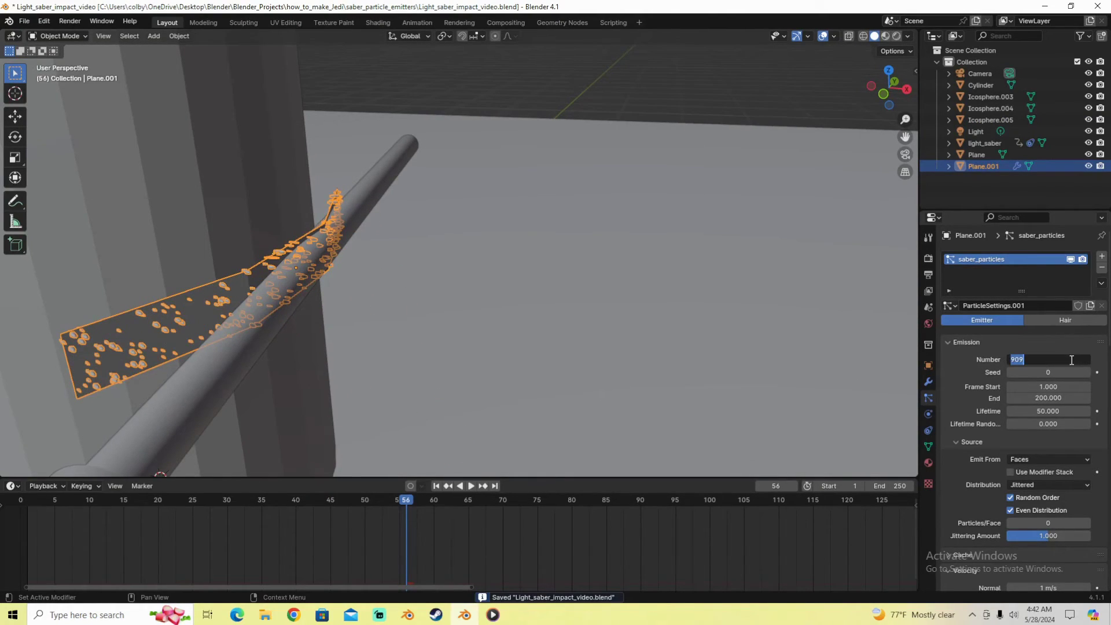
pyautogui.write('250')
pyautogui.press('Return')
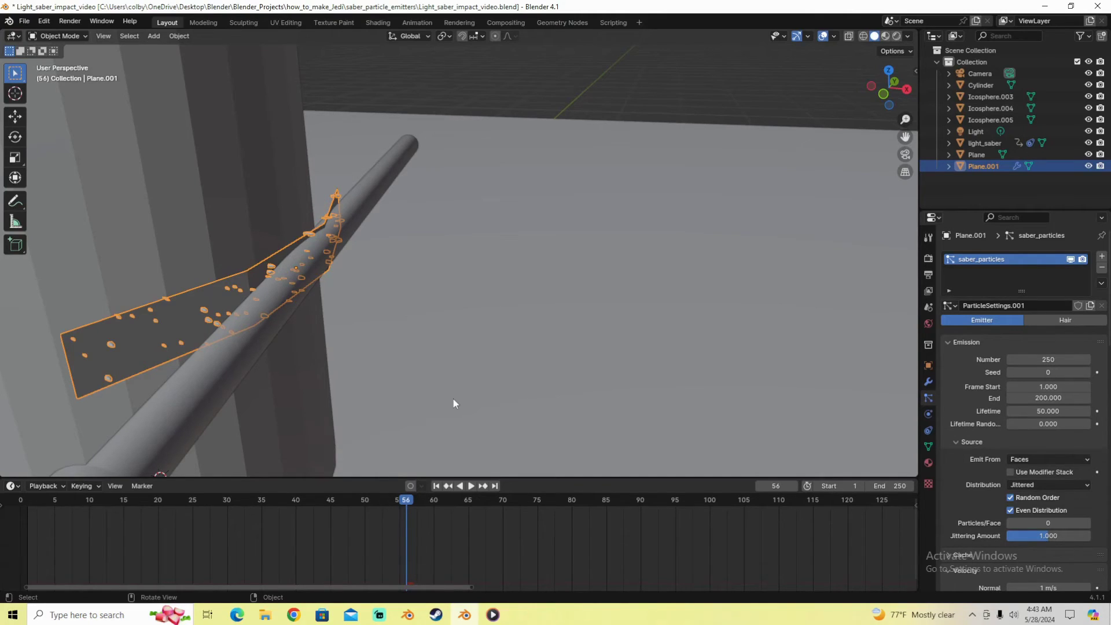
pyautogui.click(199, 501)
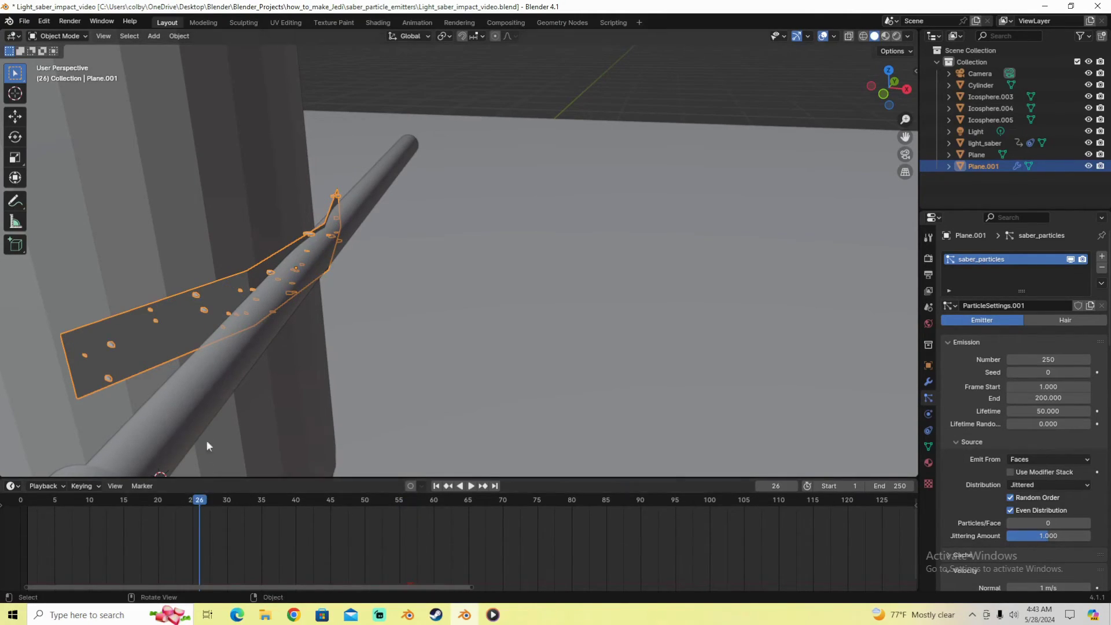
# Step the timeline to frame 26 and select the Plane.001 emitter.
pyautogui.click(210, 404)
pyautogui.press('Left')
pyautogui.press('Left')
pyautogui.press('Left')
pyautogui.press('Left')
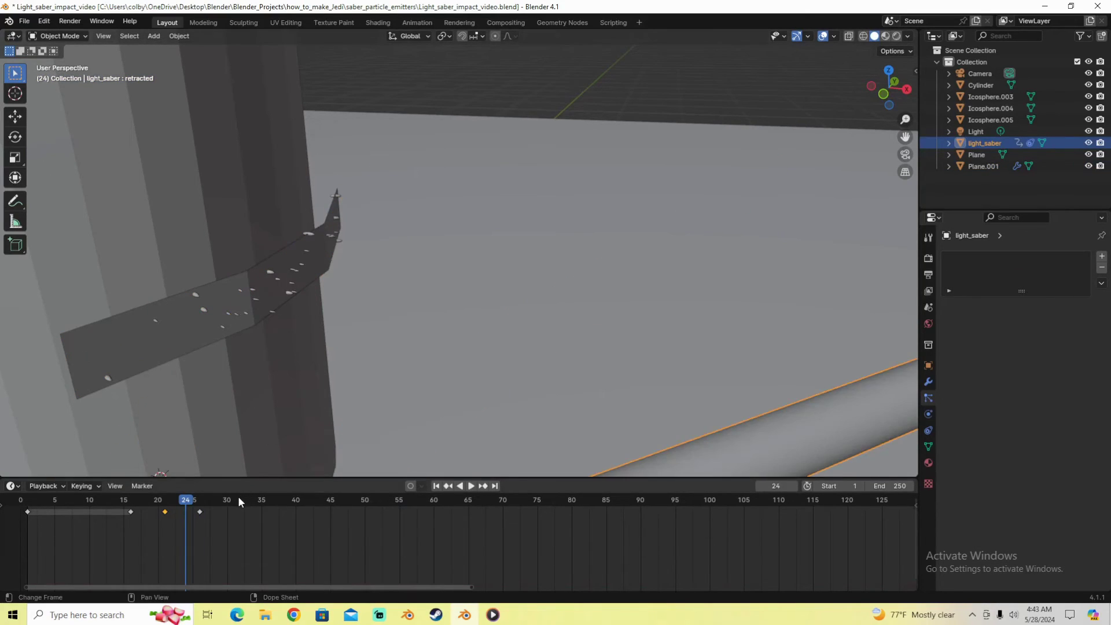
pyautogui.press('Left')
pyautogui.press('Left')
pyautogui.press('Right')
pyautogui.press('Right')
pyautogui.press('Right')
pyautogui.press('Right')
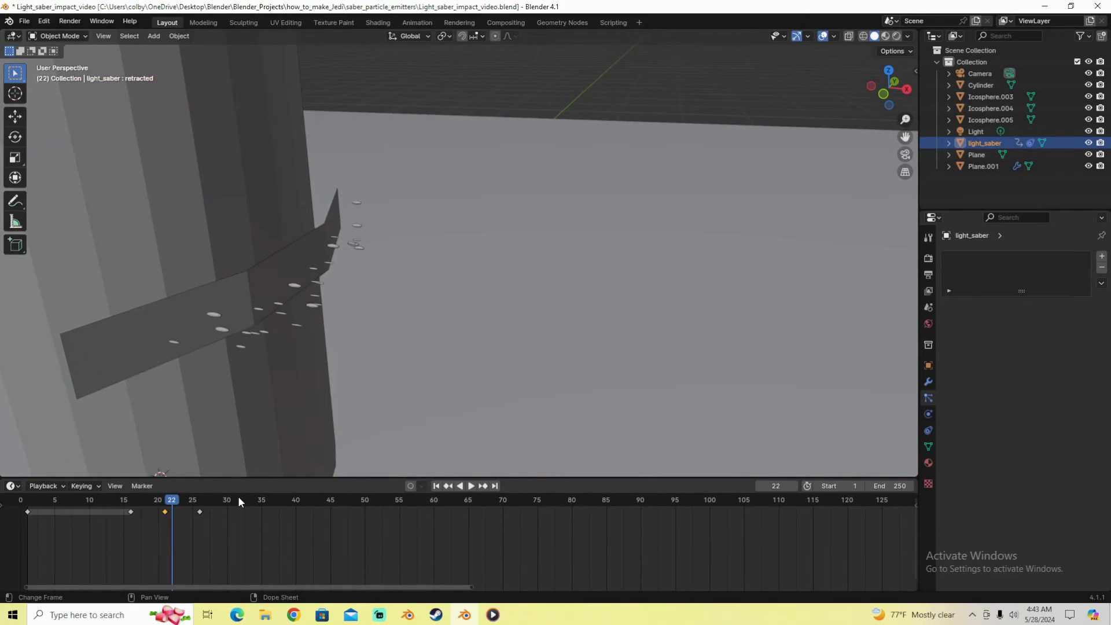
pyautogui.press('Right')
pyautogui.press('Right')
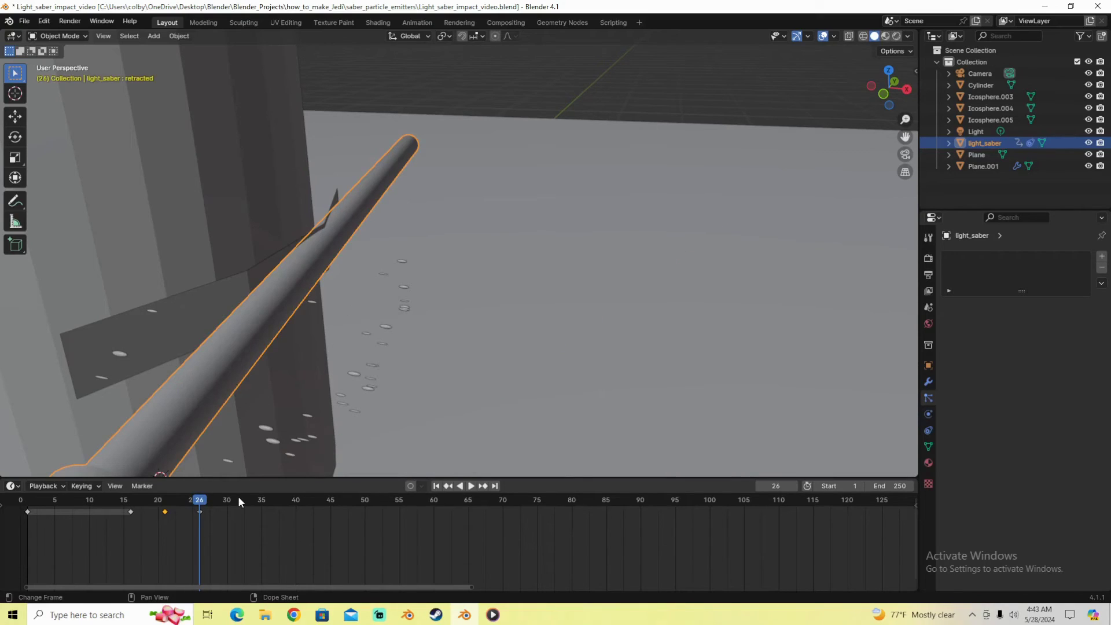
pyautogui.press('Left')
pyautogui.press('Right')
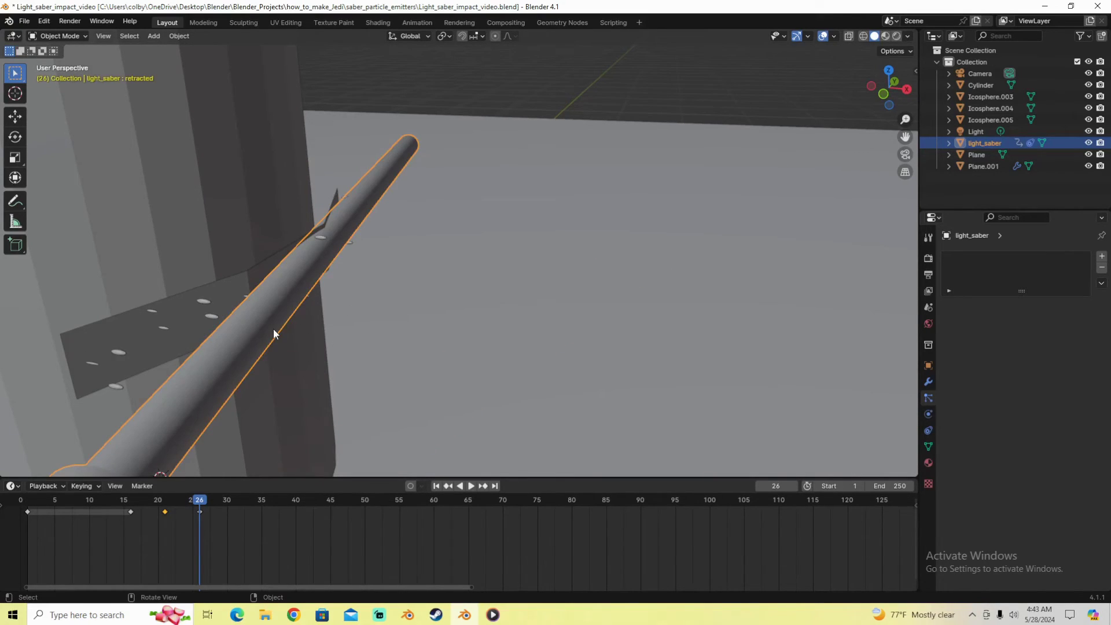
pyautogui.moveTo(274, 333); pyautogui.dragTo(302, 294, button='middle')
pyautogui.moveTo(328, 374); pyautogui.dragTo(198, 261, button='middle')
pyautogui.click(172, 256)
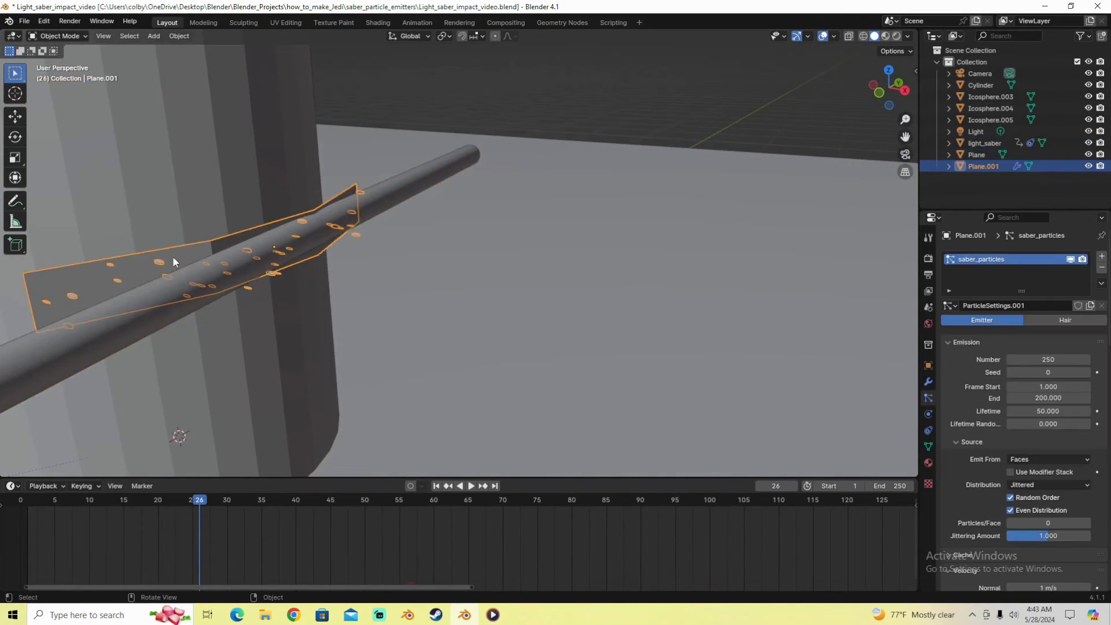
# Set emission Frame Start 26, End 26.5, and particle Lifetime 14.5.
pyautogui.doubleClick(1043, 385)
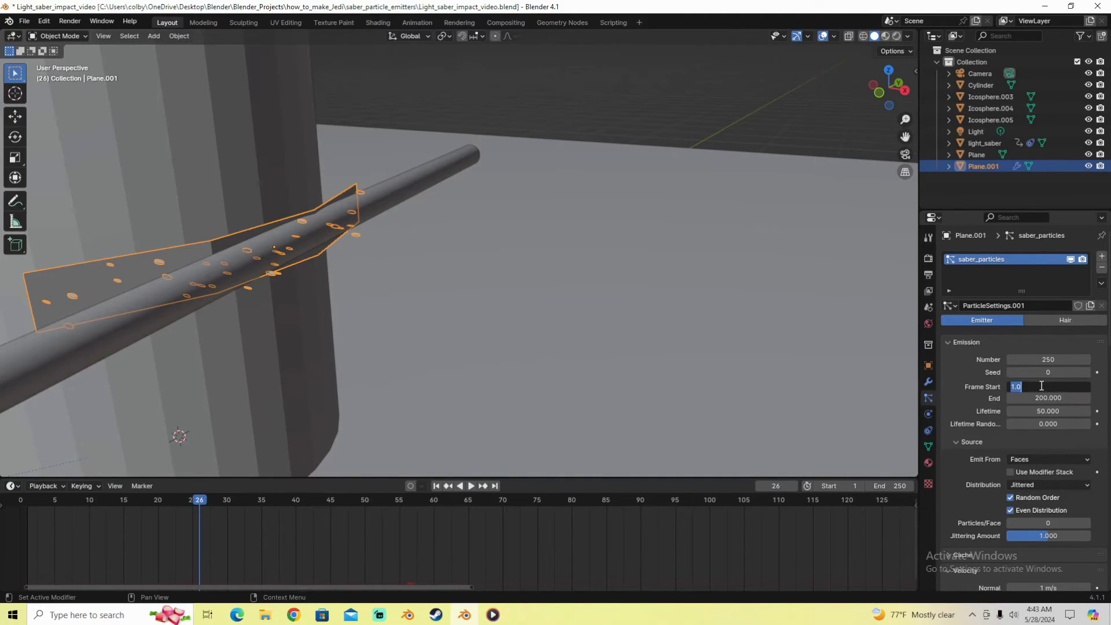
pyautogui.write('25')
pyautogui.press('Return')
pyautogui.doubleClick(1047, 398)
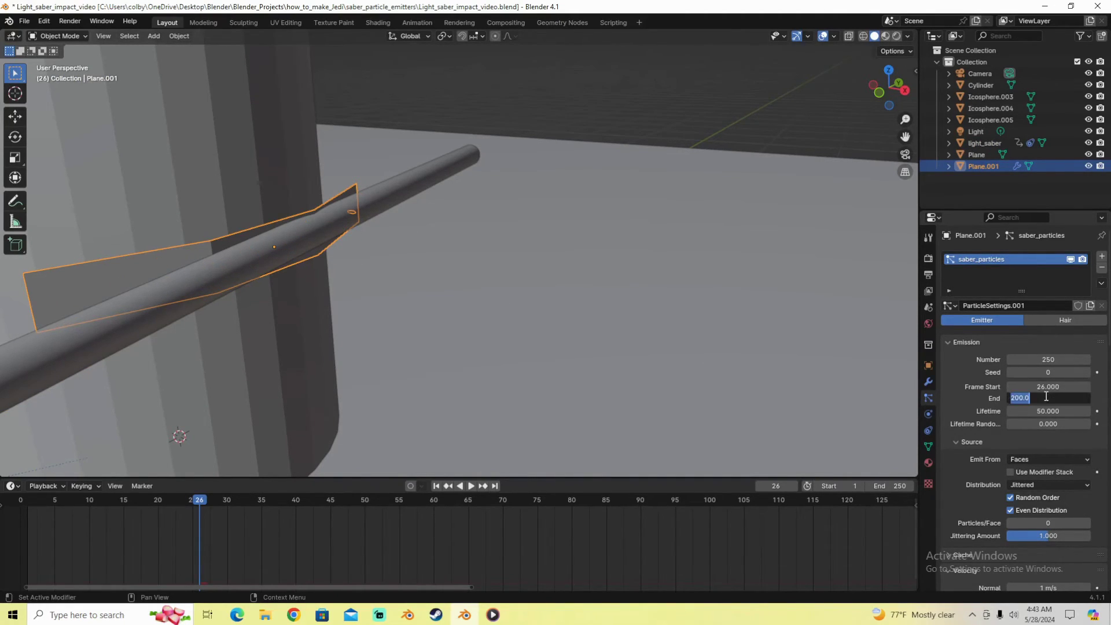
pyautogui.write('26.5')
pyautogui.press('Return')
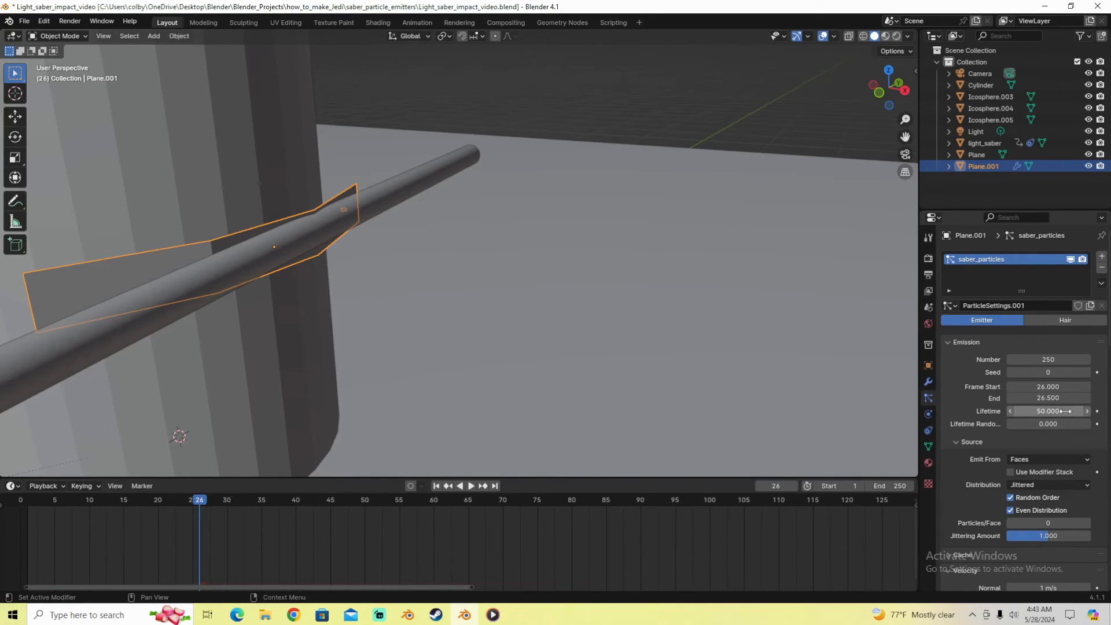
pyautogui.moveTo(1049, 411); pyautogui.dragTo(1034, 411)
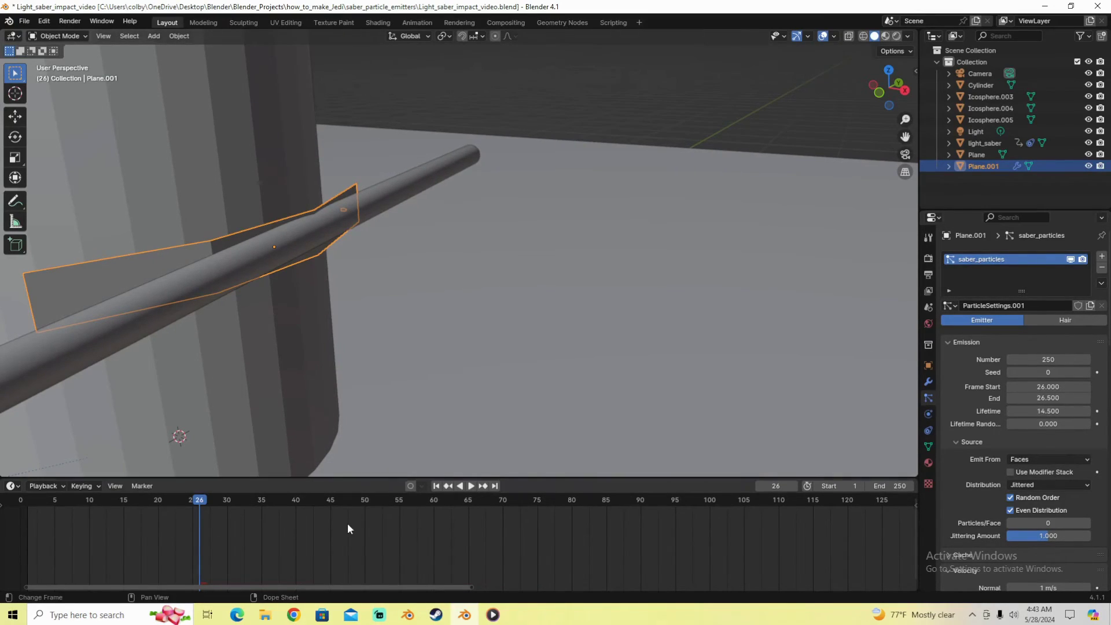
pyautogui.moveTo(231, 502); pyautogui.dragTo(136, 499)
# Replay the shard burst and save the blend file.
pyautogui.press('space')
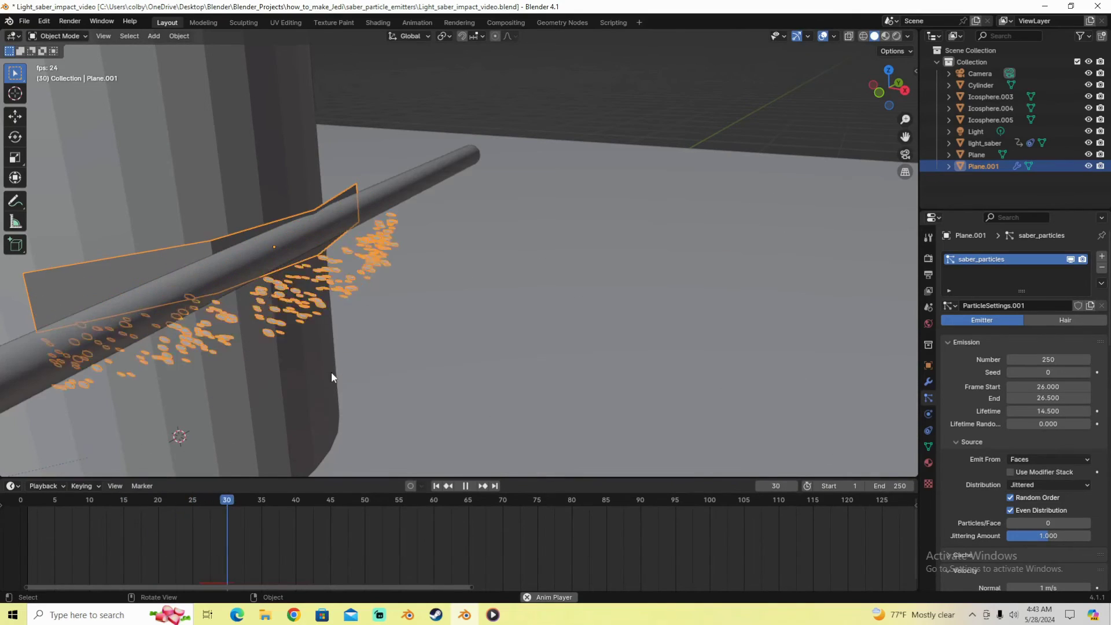
pyautogui.moveTo(190, 496); pyautogui.dragTo(141, 490)
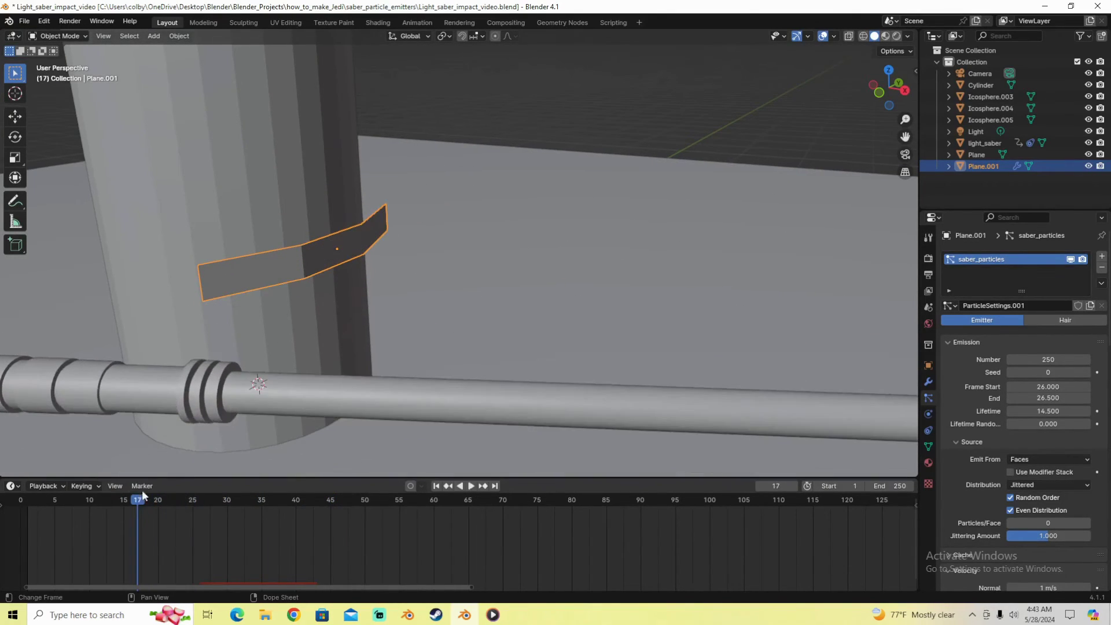
pyautogui.press('space')
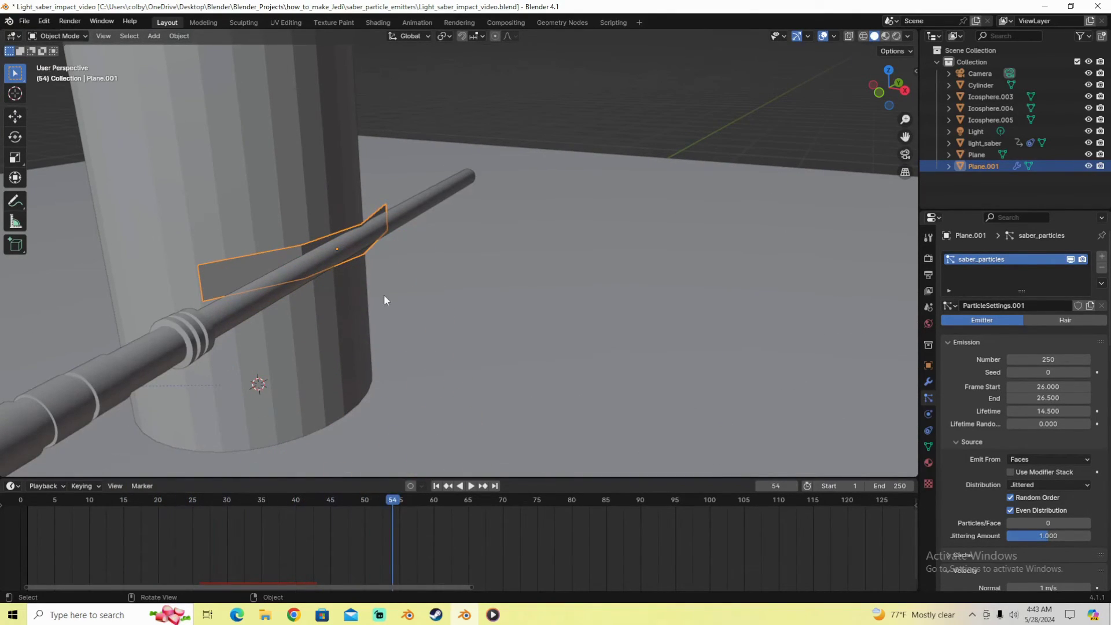
pyautogui.hotkey('ctrl', 's')
pyautogui.click(493, 615)
pyautogui.click(493, 615)
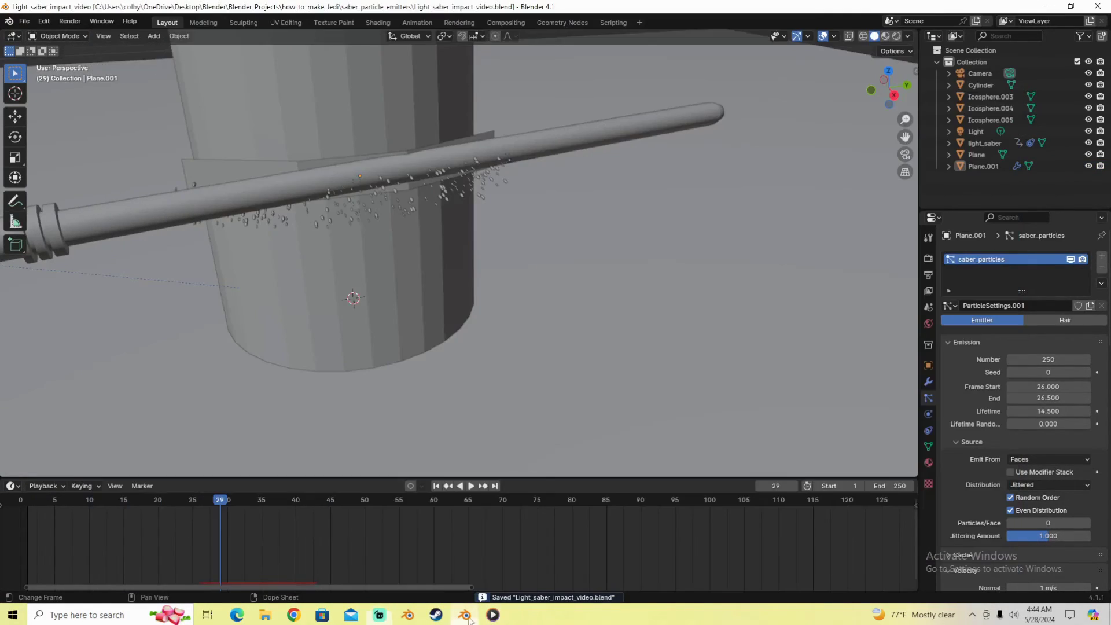
# Select Plane.001, inspect the burst from several angles, and switch it to Edit Mode.
pyautogui.scroll(4, 408, 258)
pyautogui.keyDown('shift'); pyautogui.moveTo(319, 265); pyautogui.dragTo(401, 289, button='middle'); pyautogui.keyUp('shift')
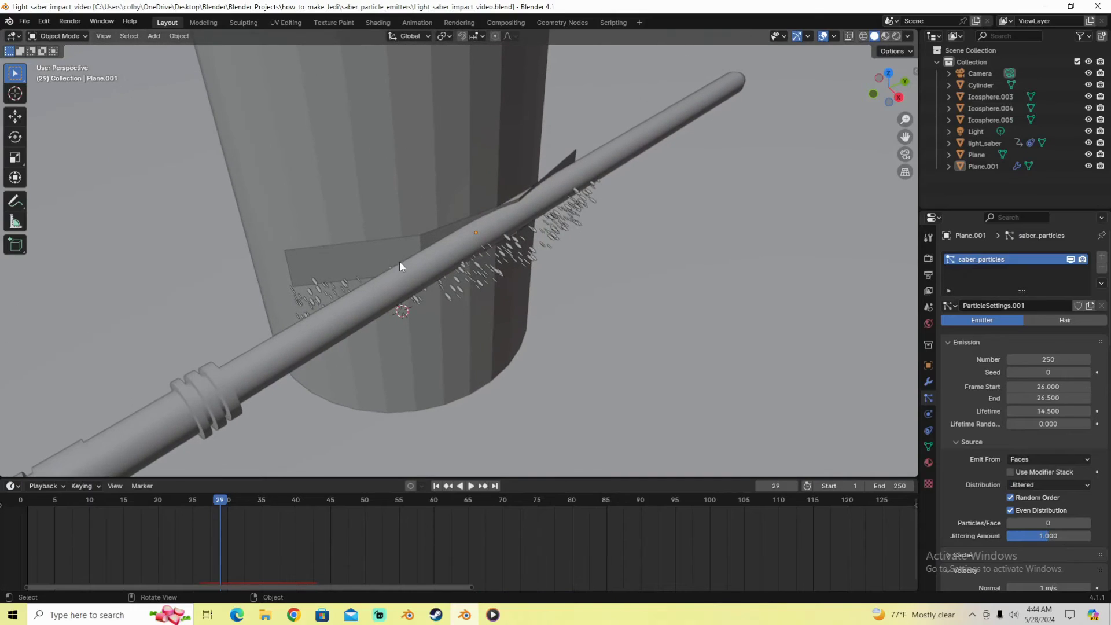
pyautogui.click(502, 262)
pyautogui.moveTo(436, 231); pyautogui.dragTo(456, 254, button='middle')
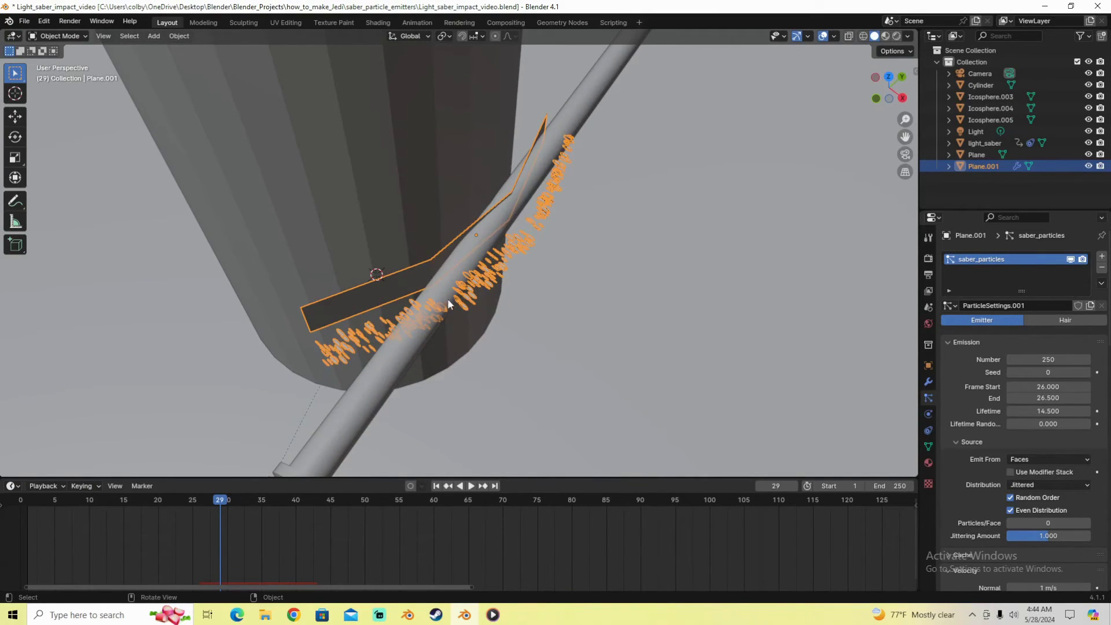
pyautogui.moveTo(447, 297); pyautogui.dragTo(446, 303, button='middle')
pyautogui.moveTo(186, 493); pyautogui.dragTo(241, 504)
pyautogui.moveTo(602, 272); pyautogui.dragTo(398, 305, button='middle')
pyautogui.moveTo(550, 319); pyautogui.dragTo(428, 349, button='middle')
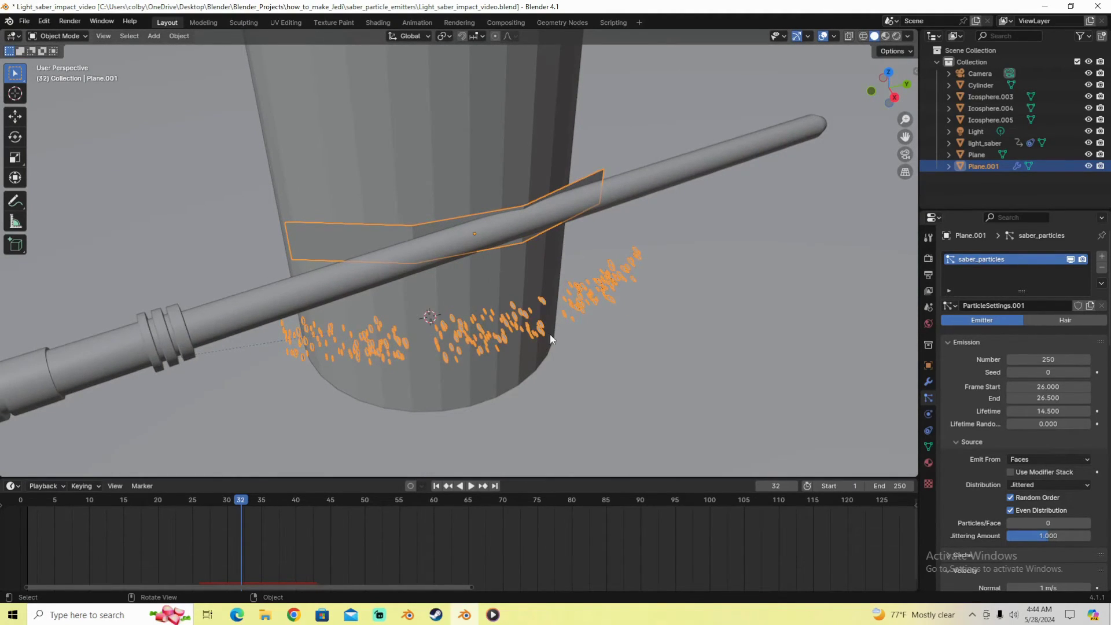
pyautogui.moveTo(572, 301); pyautogui.dragTo(427, 306, button='middle')
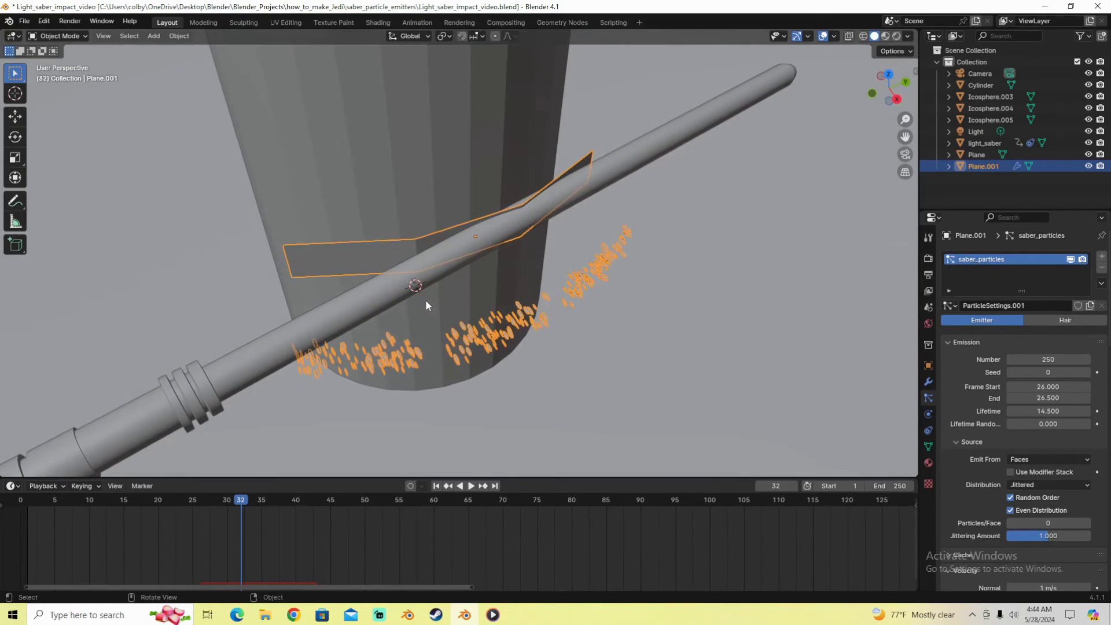
pyautogui.click(47, 35)
pyautogui.click(61, 58)
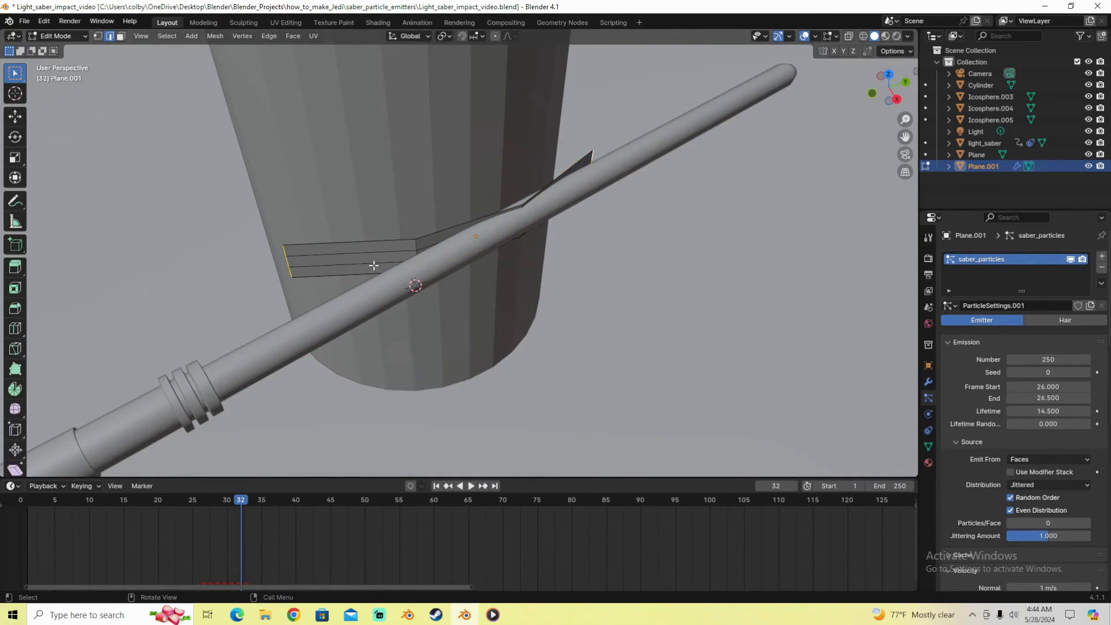
# Add an edge loop across the Plane.001 strip and select it.
pyautogui.moveTo(426, 258); pyautogui.dragTo(398, 266, button='middle')
pyautogui.hotkey('ctrl', 'r')
pyautogui.doubleClick(391, 267)
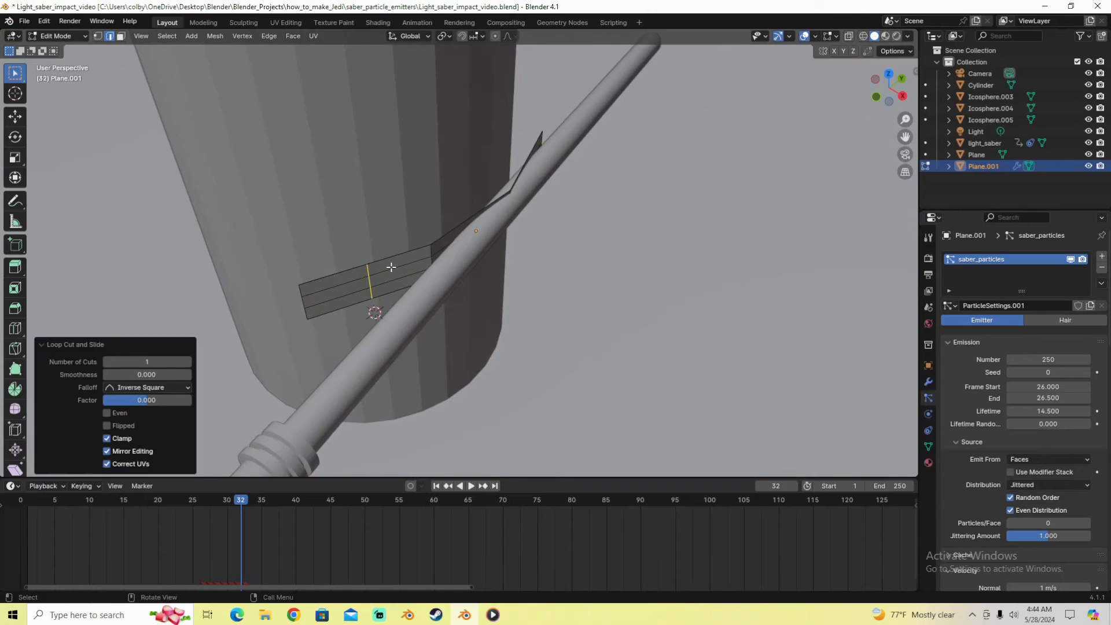
pyautogui.moveTo(437, 247); pyautogui.dragTo(426, 276, button='middle')
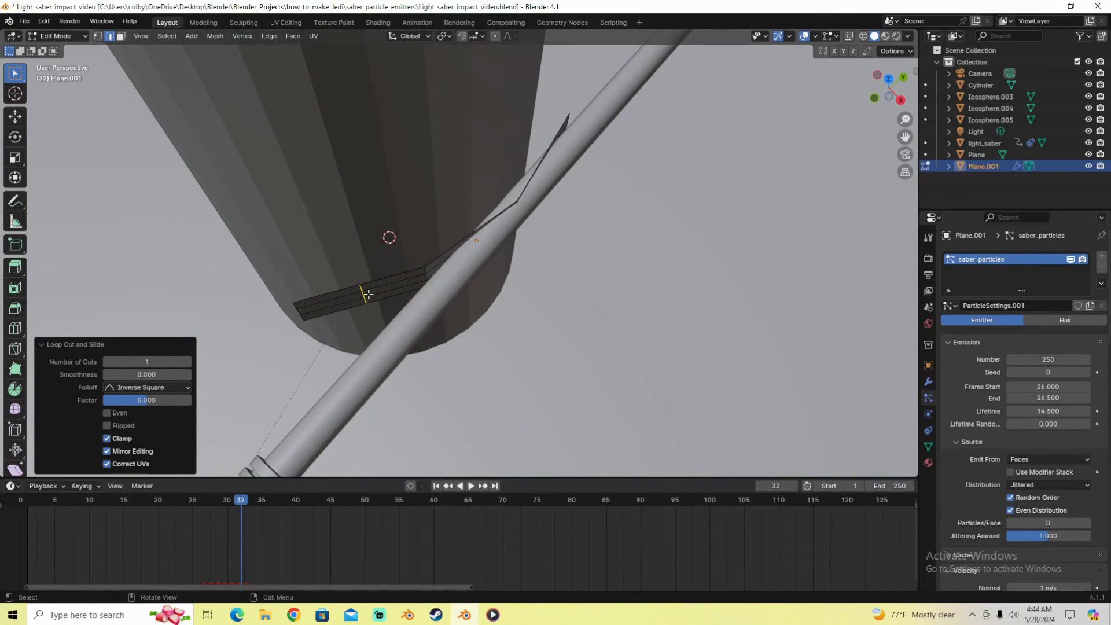
pyautogui.moveTo(537, 168); pyautogui.dragTo(559, 190, button='middle')
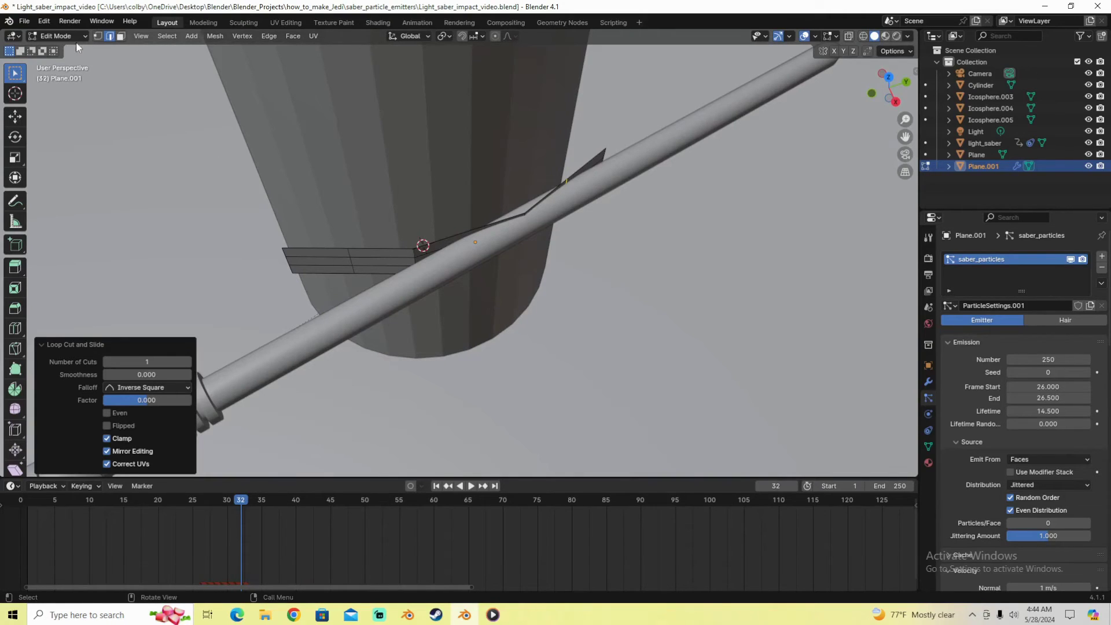
pyautogui.moveTo(211, 197); pyautogui.dragTo(412, 299, button='middle')
pyautogui.keyDown('alt'); pyautogui.click(358, 274); pyautogui.keyUp('alt')
# Slide the edge loop 0.034 m along the X axis.
pyautogui.press('g')
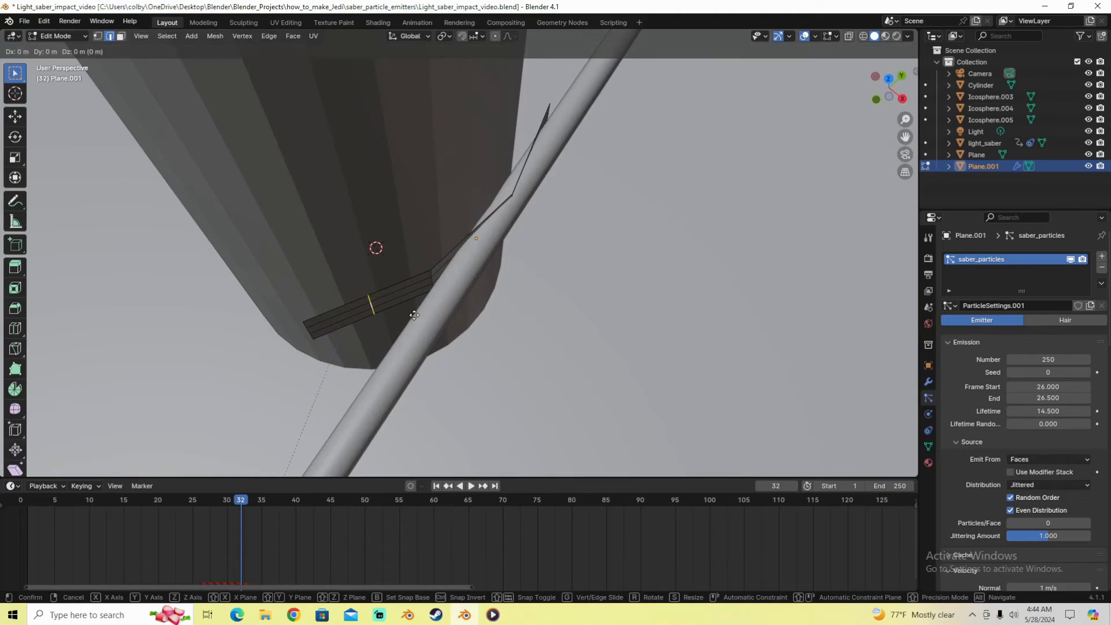
pyautogui.press('y')
pyautogui.press('Escape')
pyautogui.press('g')
pyautogui.press('x')
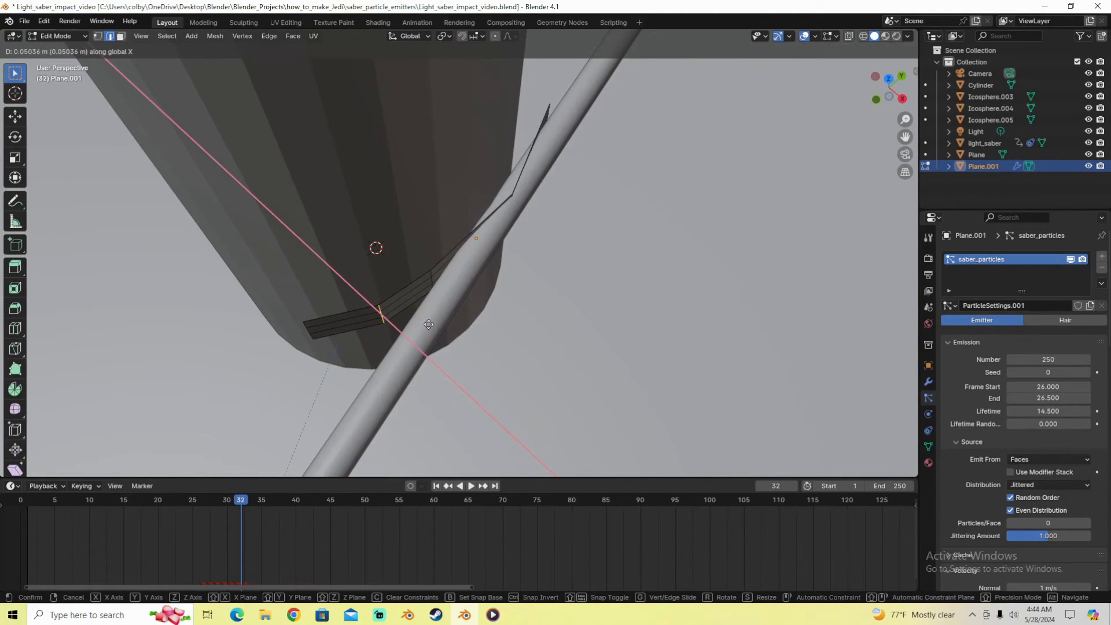
pyautogui.click(477, 301)
pyautogui.moveTo(476, 302); pyautogui.dragTo(419, 287, button='middle')
pyautogui.keyDown('alt'); pyautogui.click(585, 258); pyautogui.keyUp('alt')
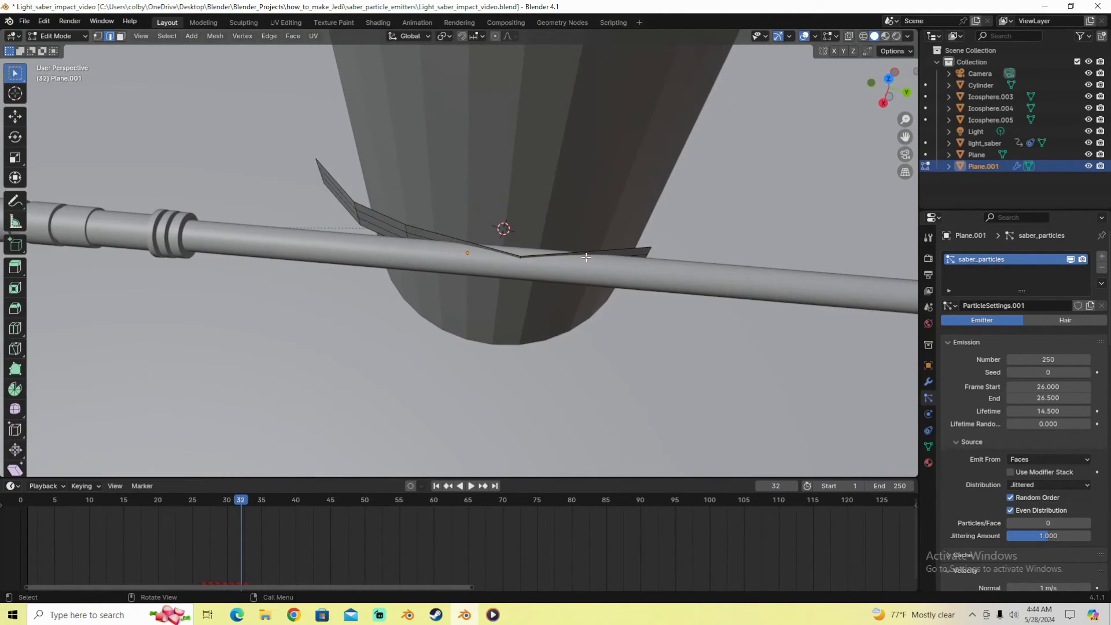
pyautogui.moveTo(587, 254); pyautogui.dragTo(497, 281, button='middle')
pyautogui.press('g')
pyautogui.press('x')
pyautogui.click(592, 289)
# Add a second edge loop across the emitter strip.
pyautogui.press('Tab')
pyautogui.press('Tab')
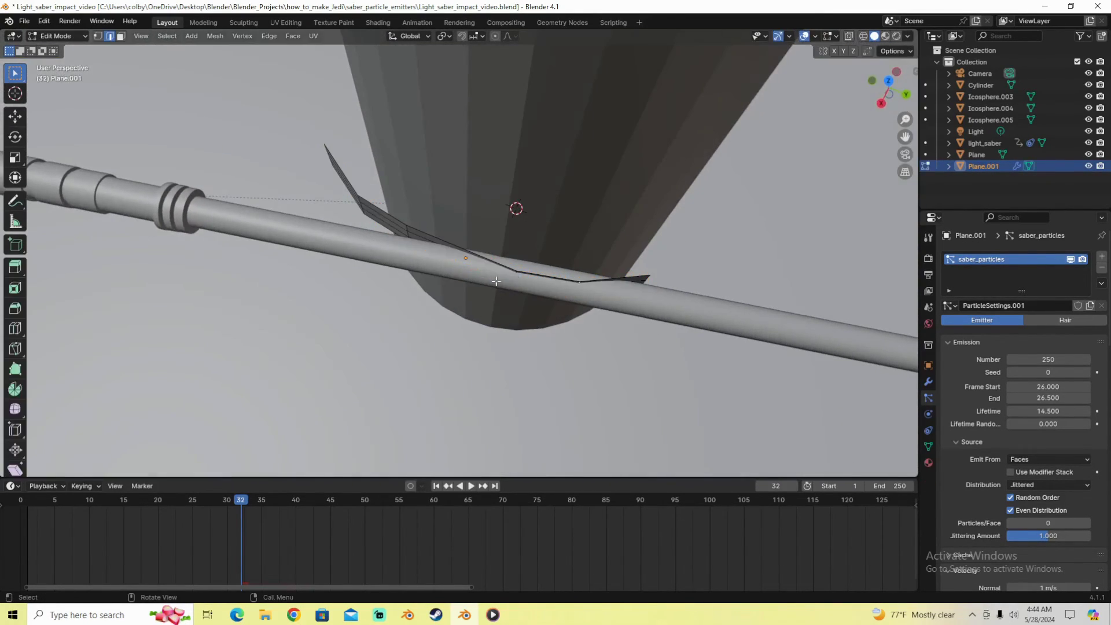
pyautogui.press('a')
pyautogui.press('a')
pyautogui.hotkey('ctrl', 'r')
pyautogui.click(463, 255)
pyautogui.click(464, 254)
# Leave the new loop unmoved after cancelled trial moves and return to Object Mode.
pyautogui.press('g')
pyautogui.press('y')
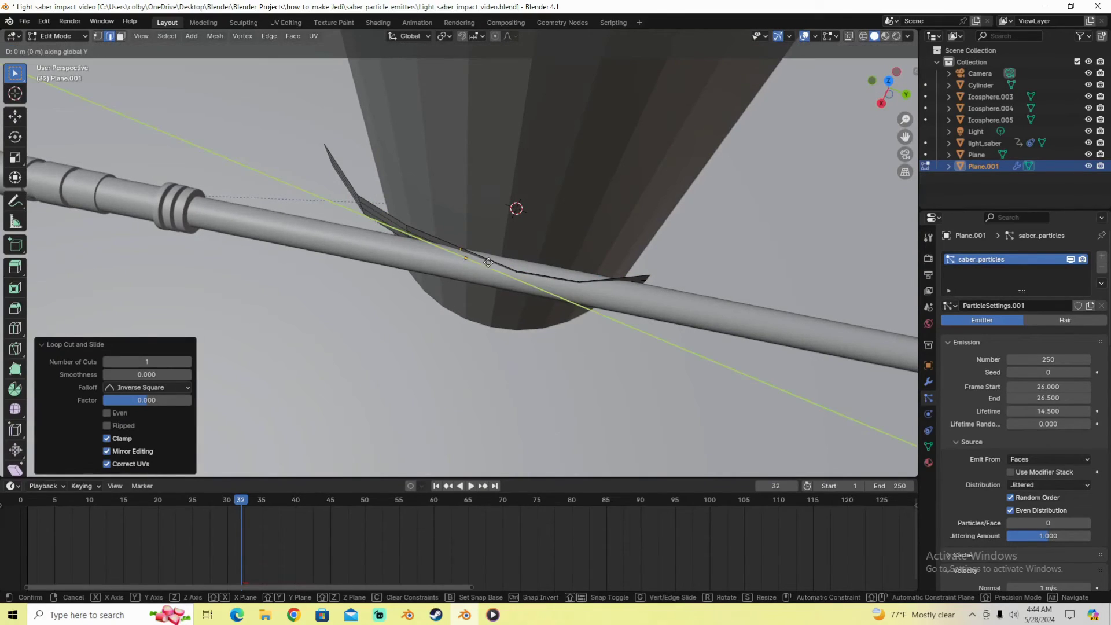
pyautogui.rightClick(480, 265)
pyautogui.press('g')
pyautogui.press('x')
pyautogui.rightClick(481, 267)
pyautogui.press('g')
pyautogui.press('y')
pyautogui.press('Escape')
pyautogui.press('g')
pyautogui.press('z')
pyautogui.press('z')
pyautogui.press('Escape')
pyautogui.press('Tab')
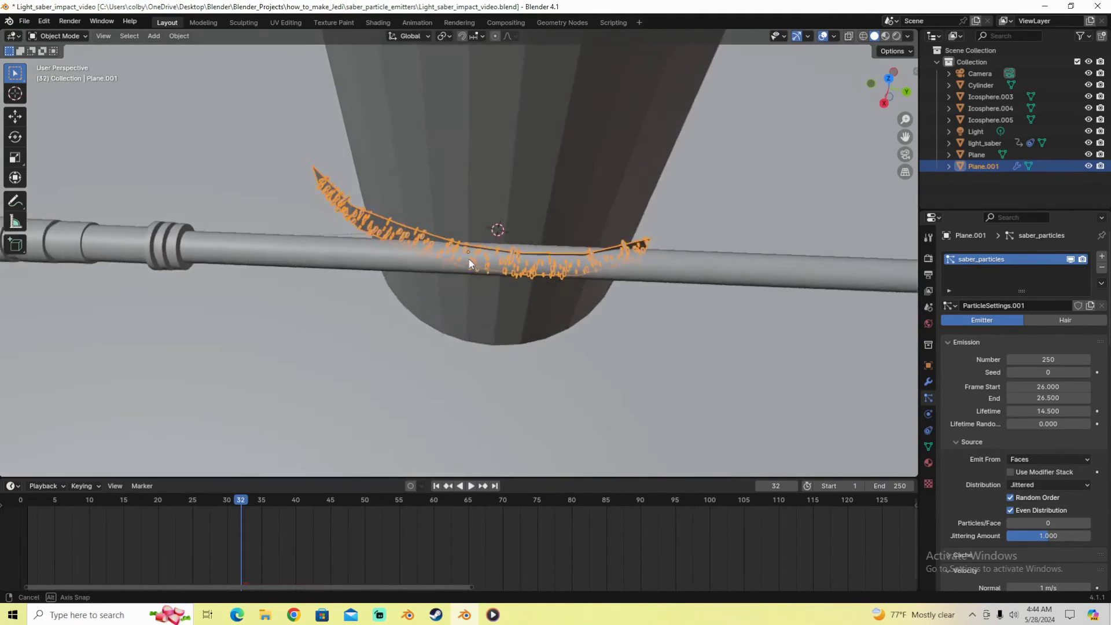
# Replay the shard burst up to frame 31, then enter Edit Mode on the Plane.001 strip.
pyautogui.moveTo(468, 271); pyautogui.dragTo(387, 331, button='middle')
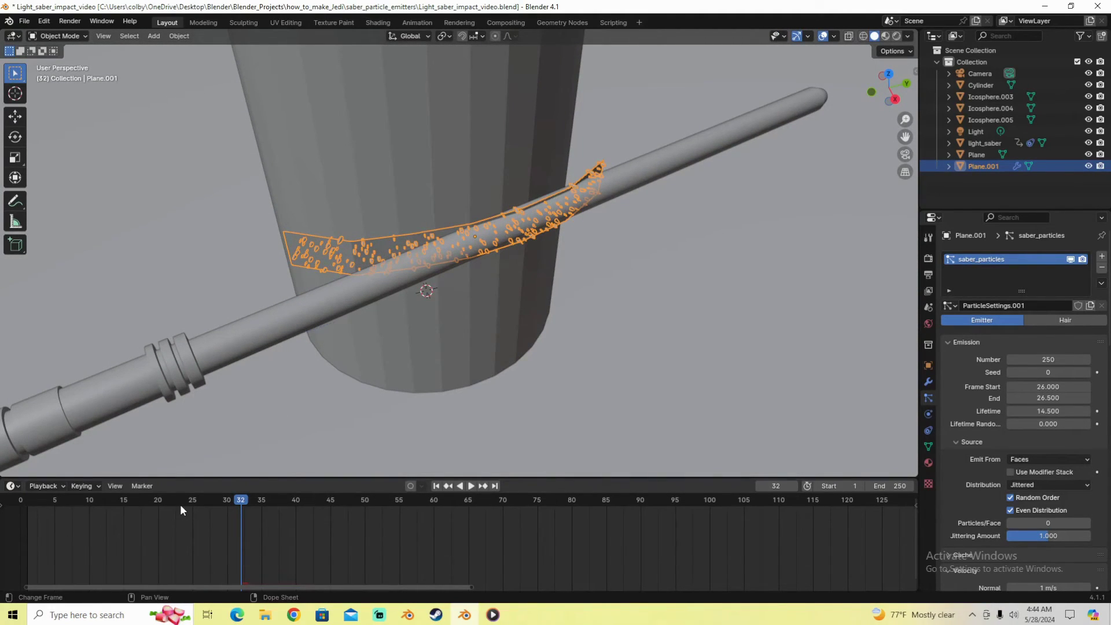
pyautogui.moveTo(180, 504); pyautogui.dragTo(235, 485)
pyautogui.moveTo(405, 278); pyautogui.dragTo(352, 266, button='middle')
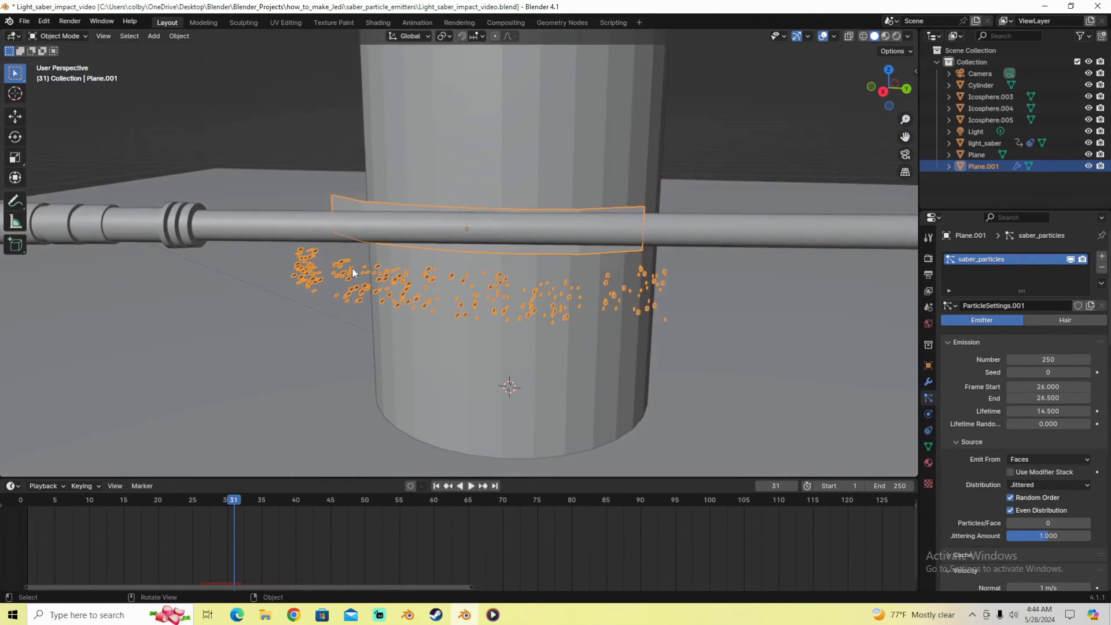
pyautogui.moveTo(639, 297); pyautogui.dragTo(506, 356, button='middle')
pyautogui.press('Tab')
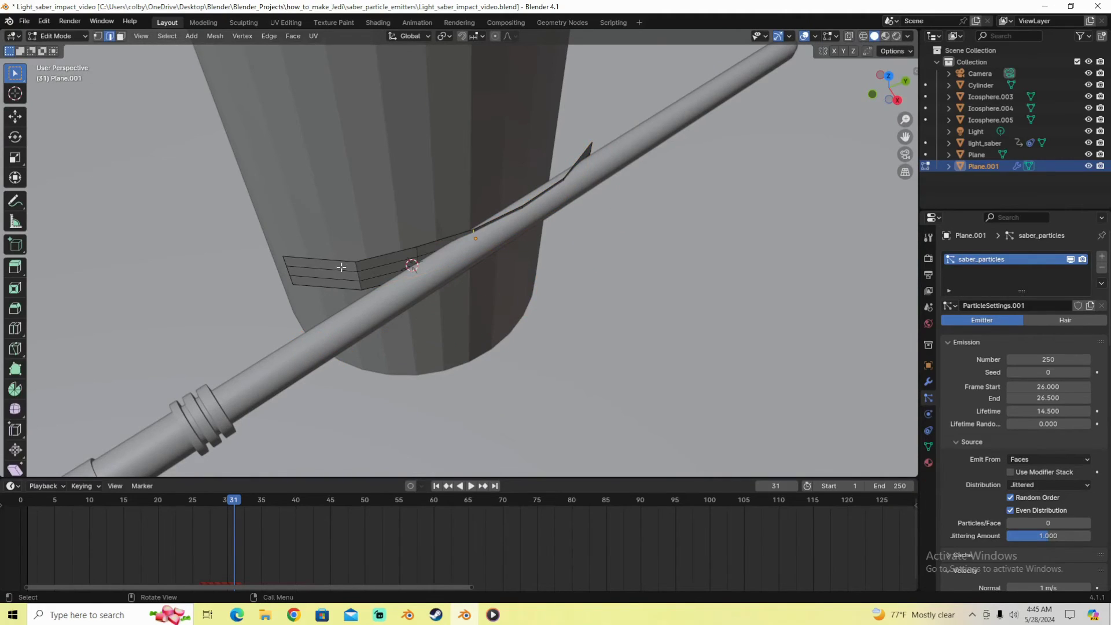
# Delete the leftmost face of the Plane.001 strip in face select mode.
pyautogui.moveTo(306, 282); pyautogui.dragTo(321, 272, button='middle')
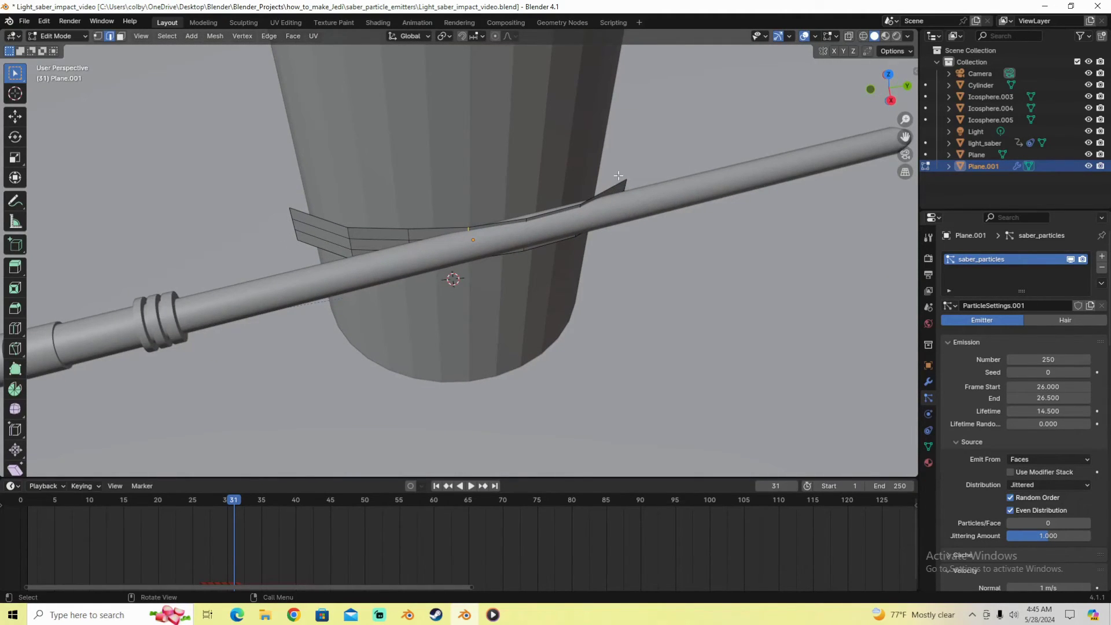
pyautogui.moveTo(628, 214); pyautogui.dragTo(432, 275, button='middle')
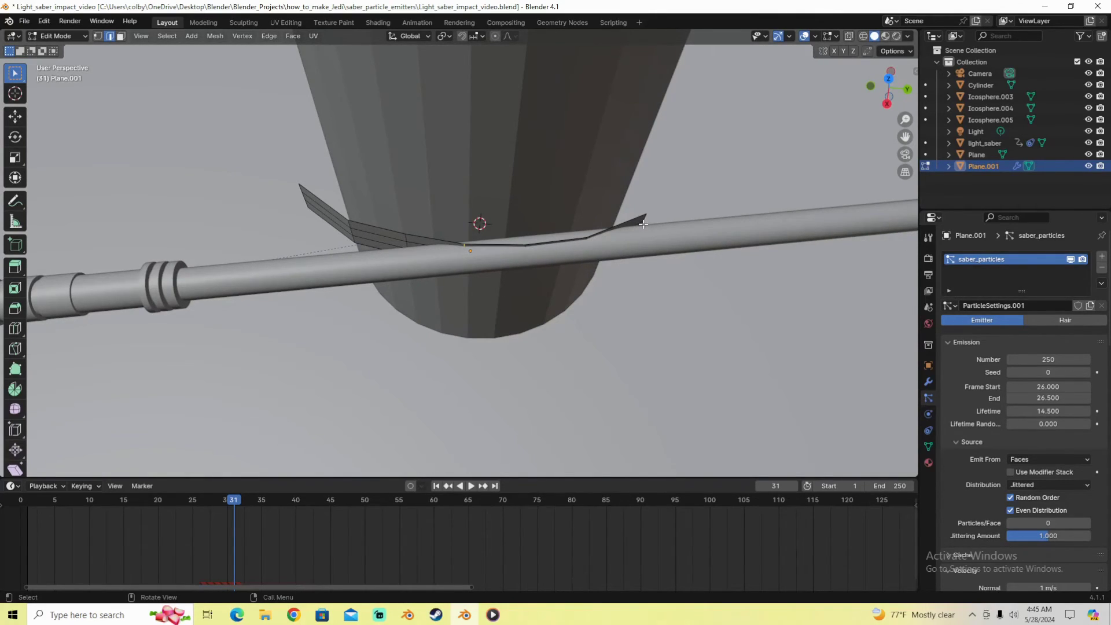
pyautogui.moveTo(334, 206); pyautogui.dragTo(327, 245, button='middle')
pyautogui.press('3')
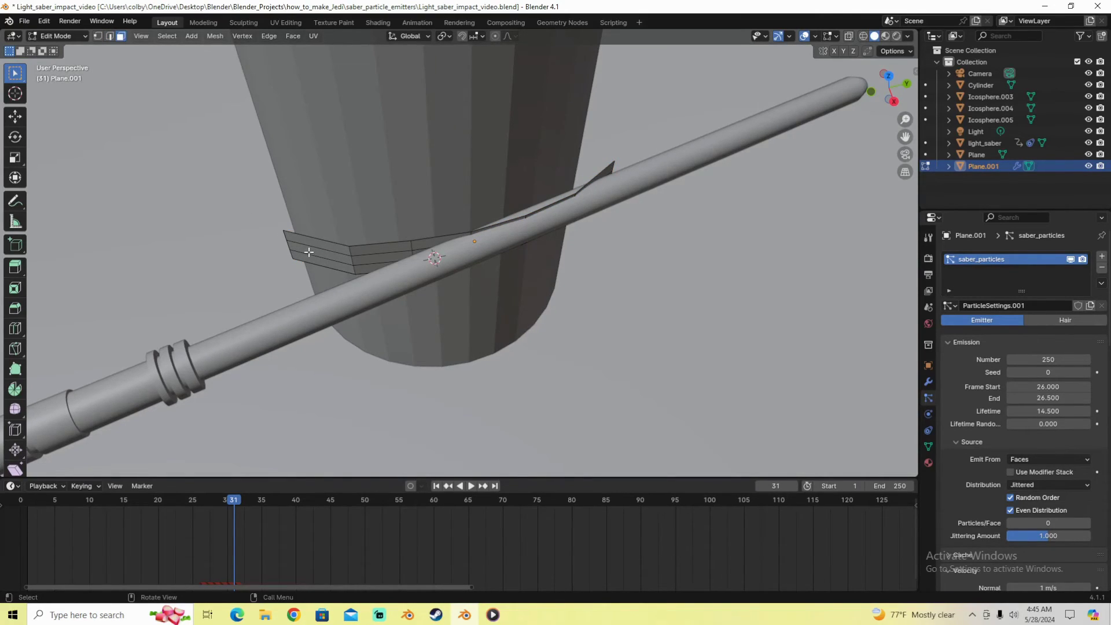
pyautogui.click(310, 252)
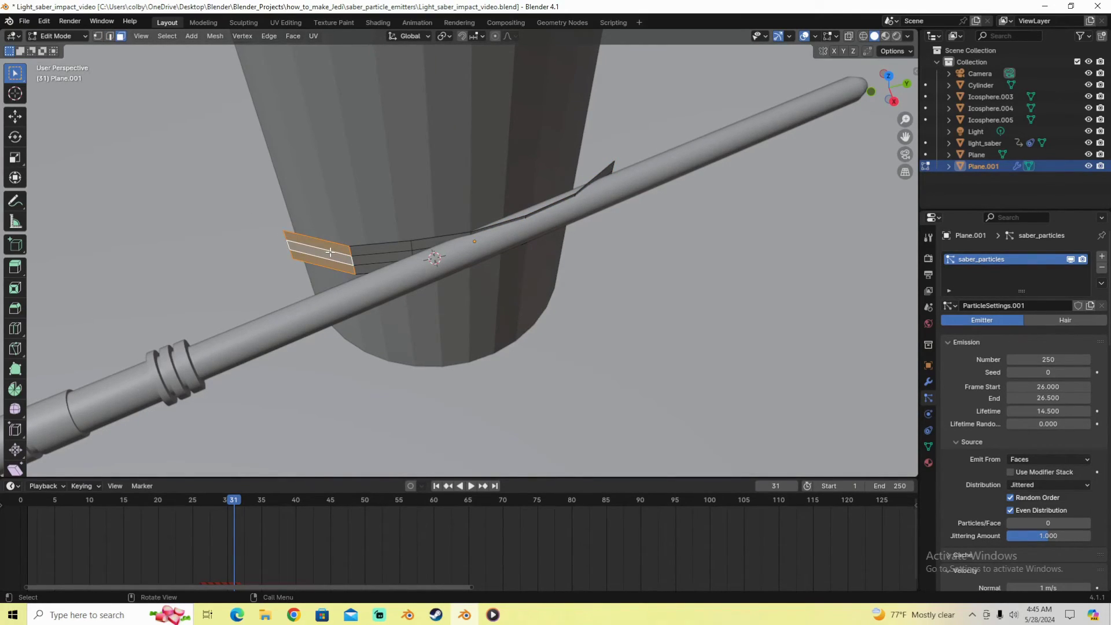
pyautogui.press('x')
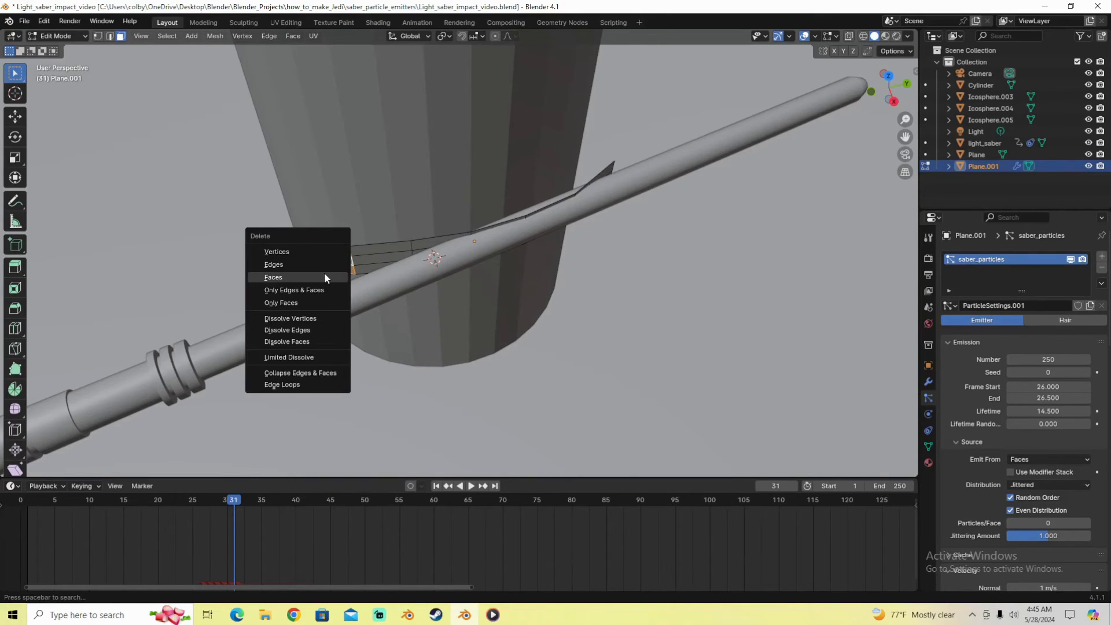
pyautogui.click(324, 272)
# Return to Object Mode, play the burst from the trimmed strip, and save.
pyautogui.moveTo(517, 298); pyautogui.dragTo(542, 294, button='middle')
pyautogui.press('Tab')
pyautogui.moveTo(219, 499); pyautogui.dragTo(144, 500)
pyautogui.moveTo(332, 404); pyautogui.dragTo(515, 312, button='middle')
pyautogui.press('space')
pyautogui.press('space')
pyautogui.hotkey('ctrl', 's')
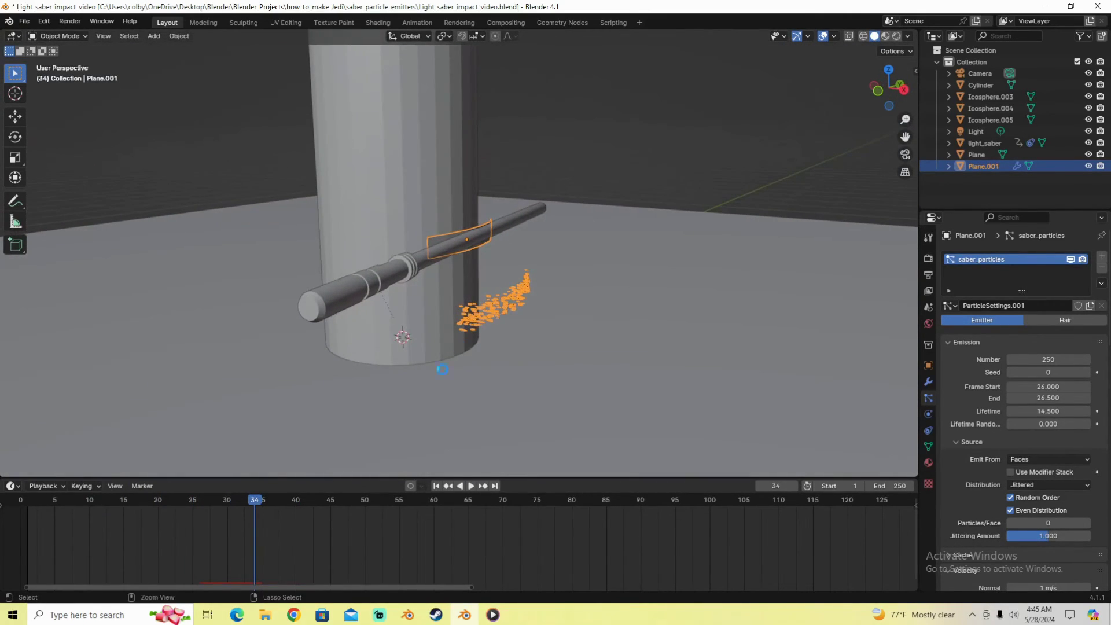
# Drag the saber_particles Gravity field weight to 0.057, then scrub the timeline to re-simulate.
pyautogui.click(377, 615)
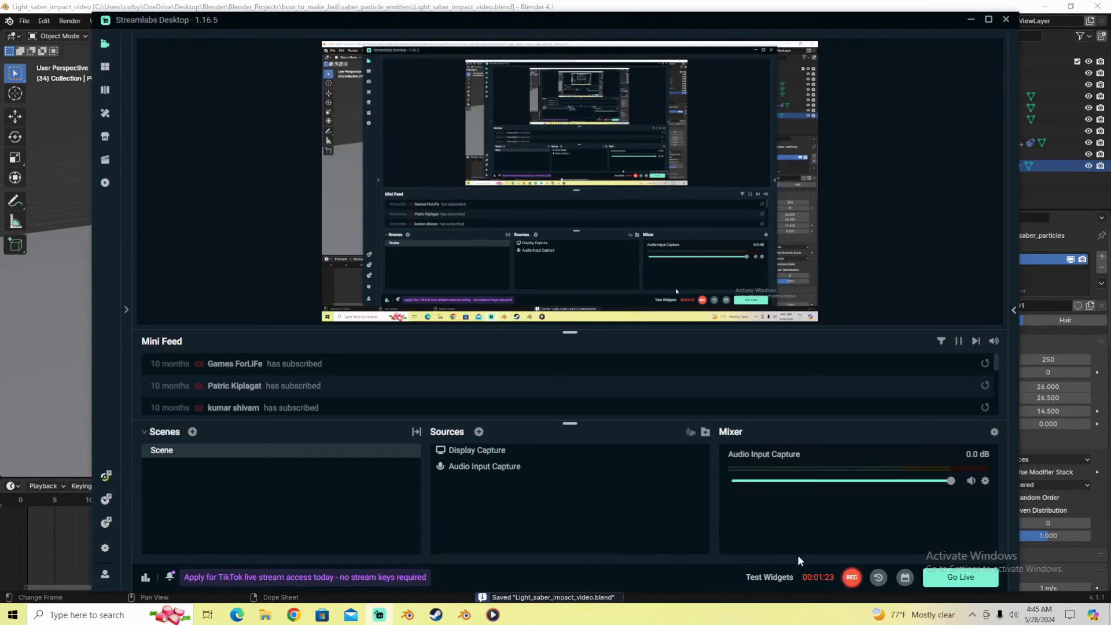
pyautogui.click(465, 614)
pyautogui.scroll(4, 526, 346)
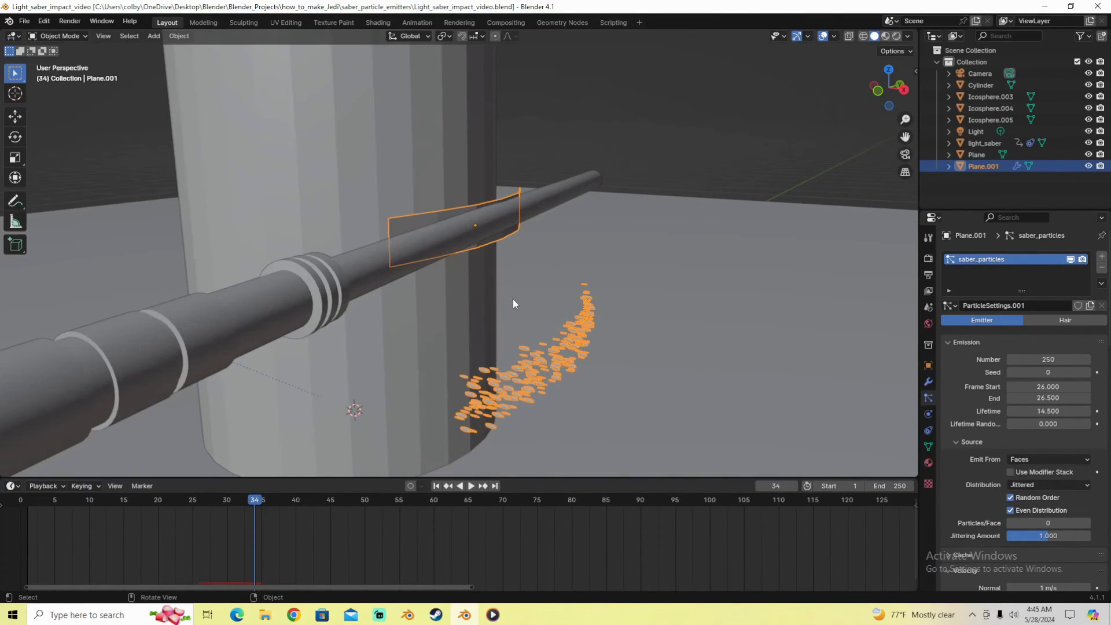
pyautogui.scroll(-8, 991, 427)
pyautogui.scroll(-15, 992, 426)
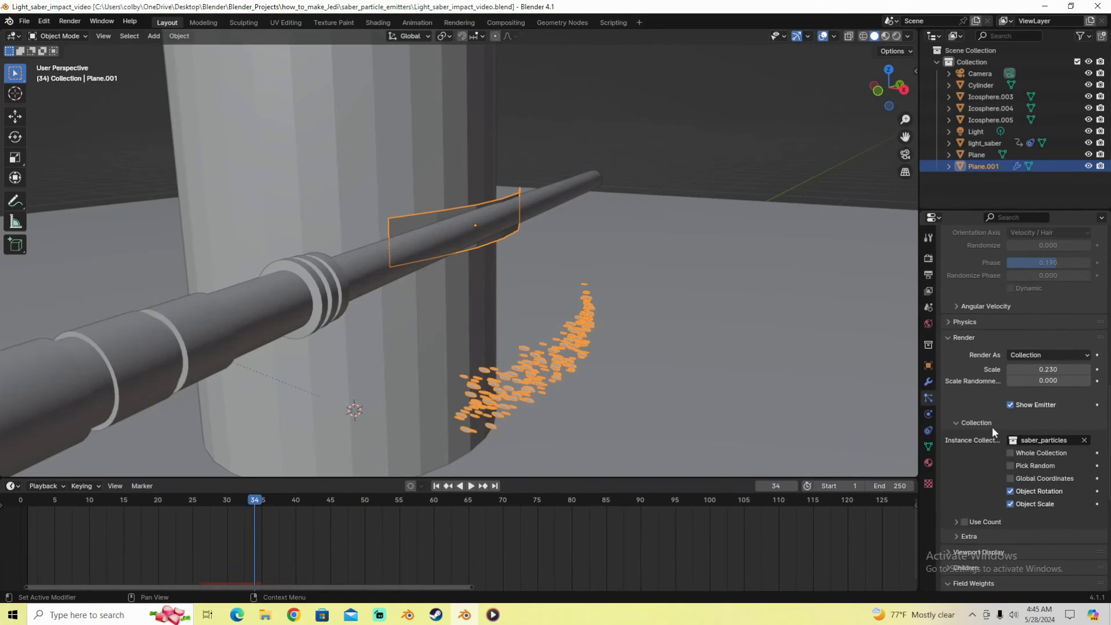
pyautogui.click(953, 425)
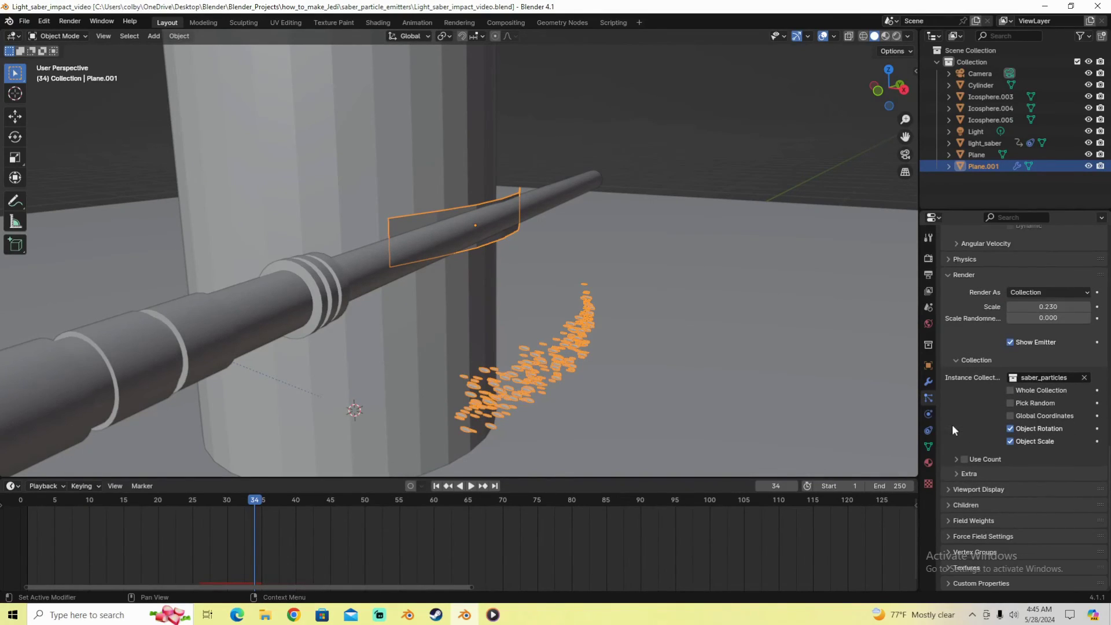
pyautogui.click(950, 521)
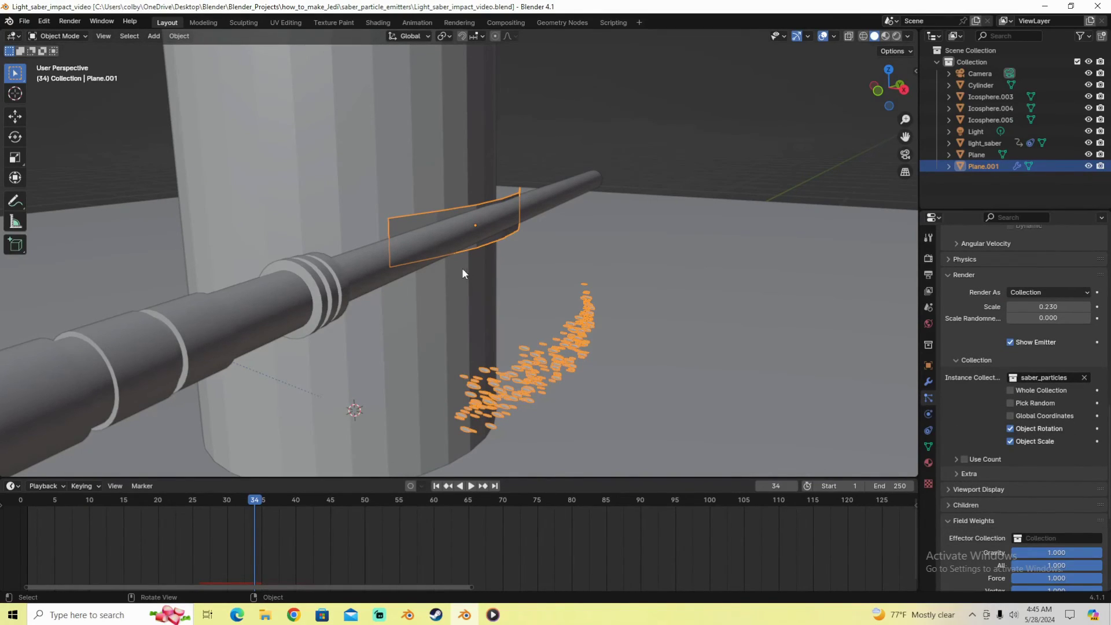
pyautogui.moveTo(1082, 552); pyautogui.dragTo(1011, 553)
pyautogui.moveTo(136, 496); pyautogui.dragTo(262, 506)
pyautogui.moveTo(473, 338)
pyautogui.mouseDown(button='middle')
pyautogui.moveTo(495, 318)
pyautogui.moveTo(481, 327)
pyautogui.mouseUp(button='middle')
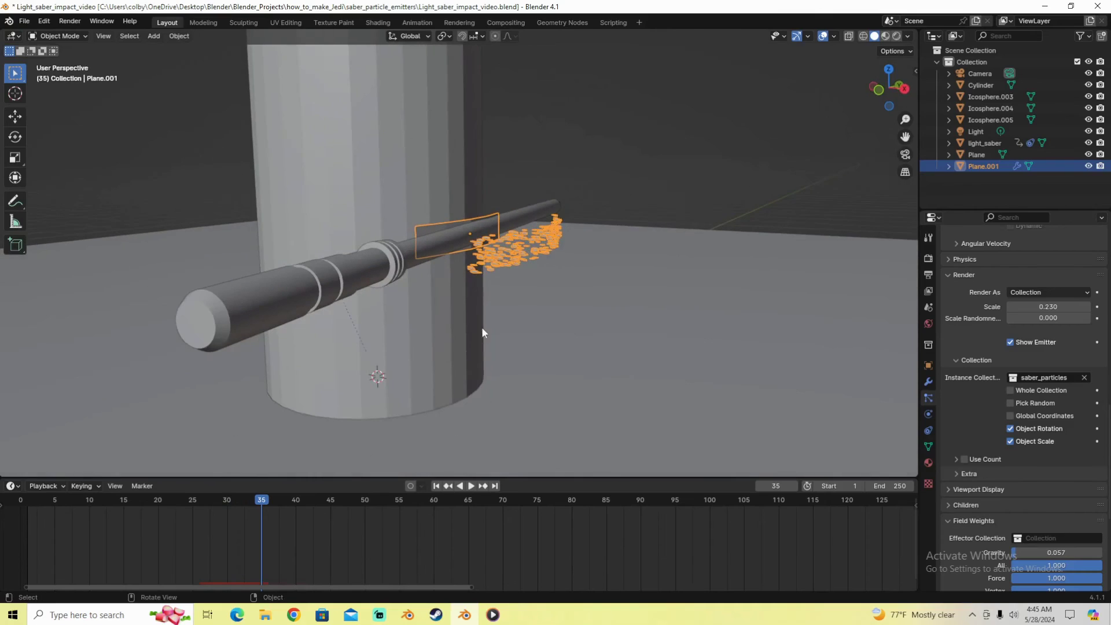
pyautogui.scroll(3, 1014, 383)
pyautogui.scroll(7, 1000, 389)
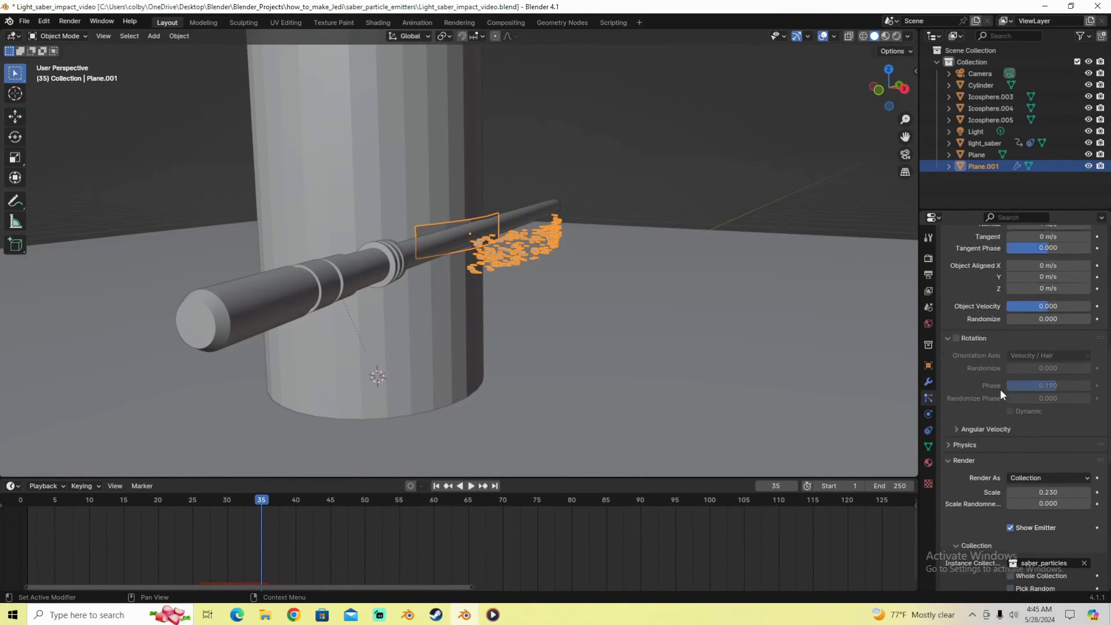
# Raise the particles' Normal velocity to 3.82 m/s and preview the burst.
pyautogui.scroll(3, 1001, 389)
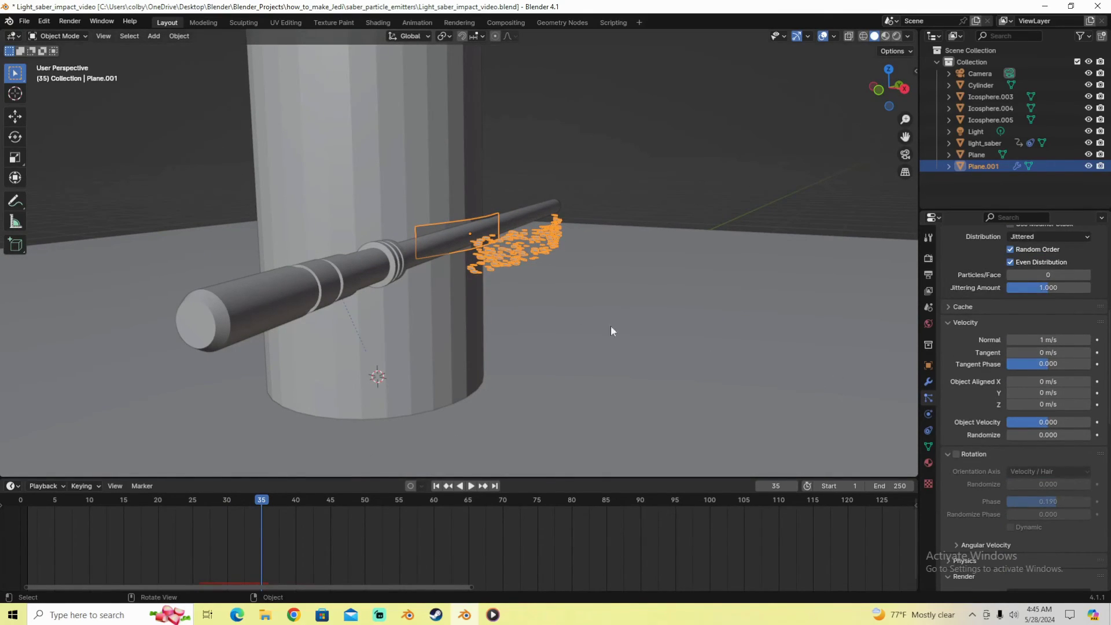
pyautogui.moveTo(610, 325); pyautogui.dragTo(481, 439, button='middle')
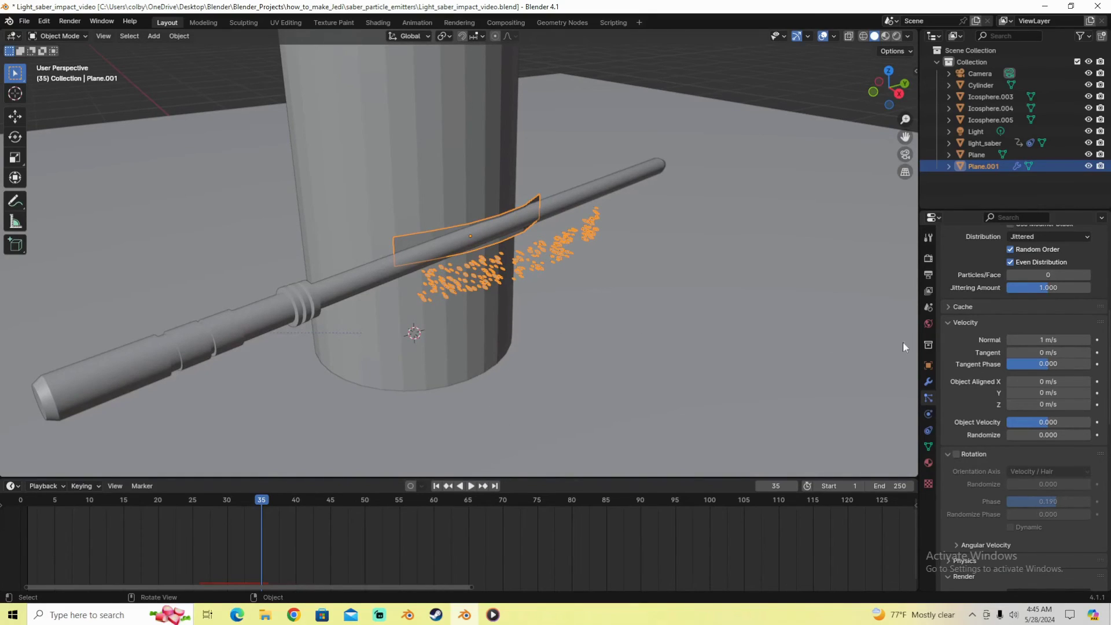
pyautogui.moveTo(1044, 340); pyautogui.dragTo(1060, 340)
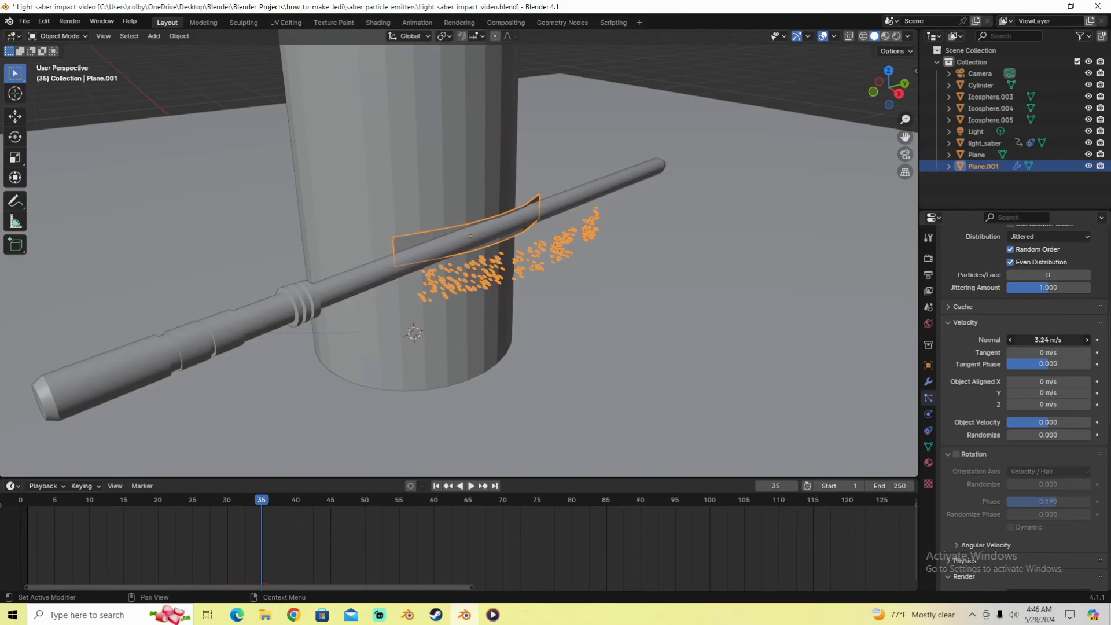
pyautogui.moveTo(1045, 339); pyautogui.dragTo(1065, 340)
pyautogui.moveTo(235, 505); pyautogui.dragTo(154, 509)
pyautogui.press('space')
pyautogui.scroll(-2, 427, 391)
pyautogui.press('space')
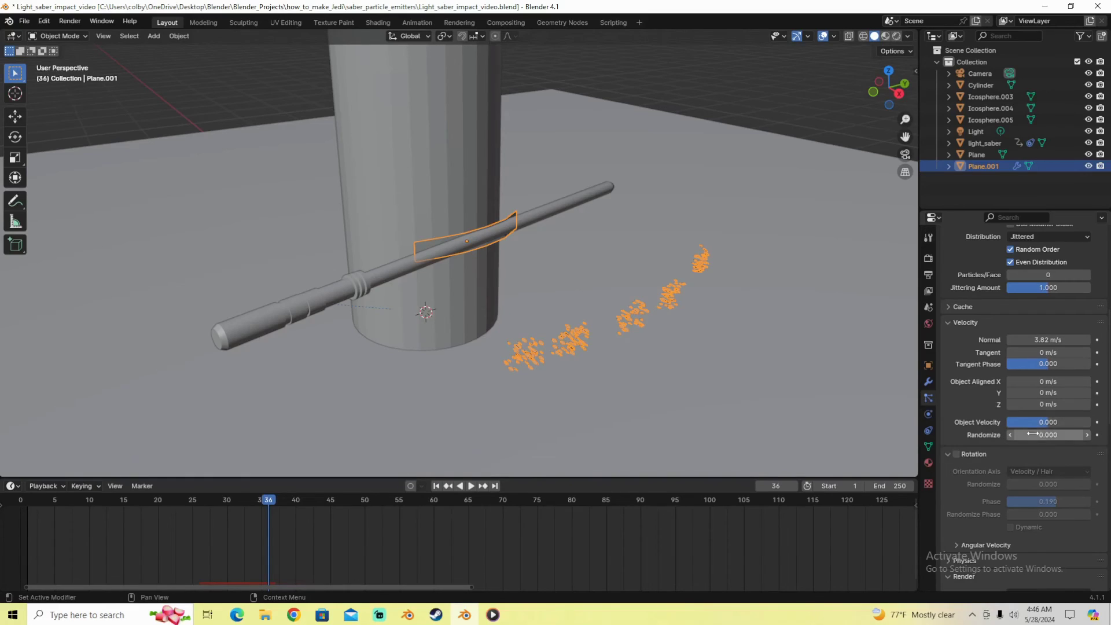
# Set Object Velocity to 0.340, save, and raise velocity Randomize to 1.870.
pyautogui.click(1034, 423)
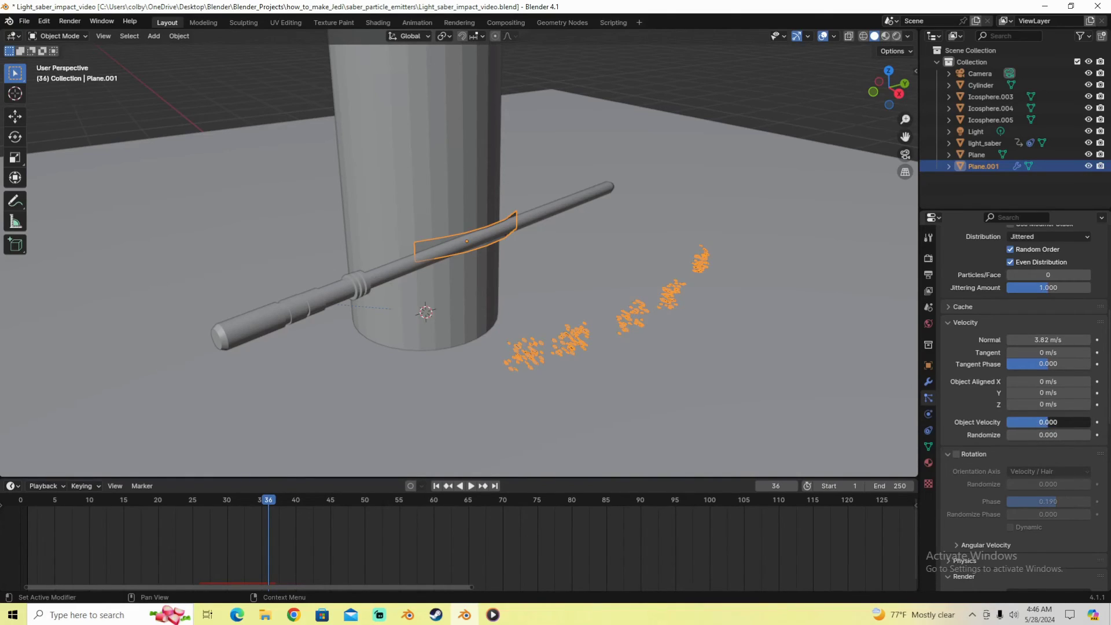
pyautogui.moveTo(1048, 423); pyautogui.dragTo(1071, 435)
pyautogui.hotkey('ctrl', 's')
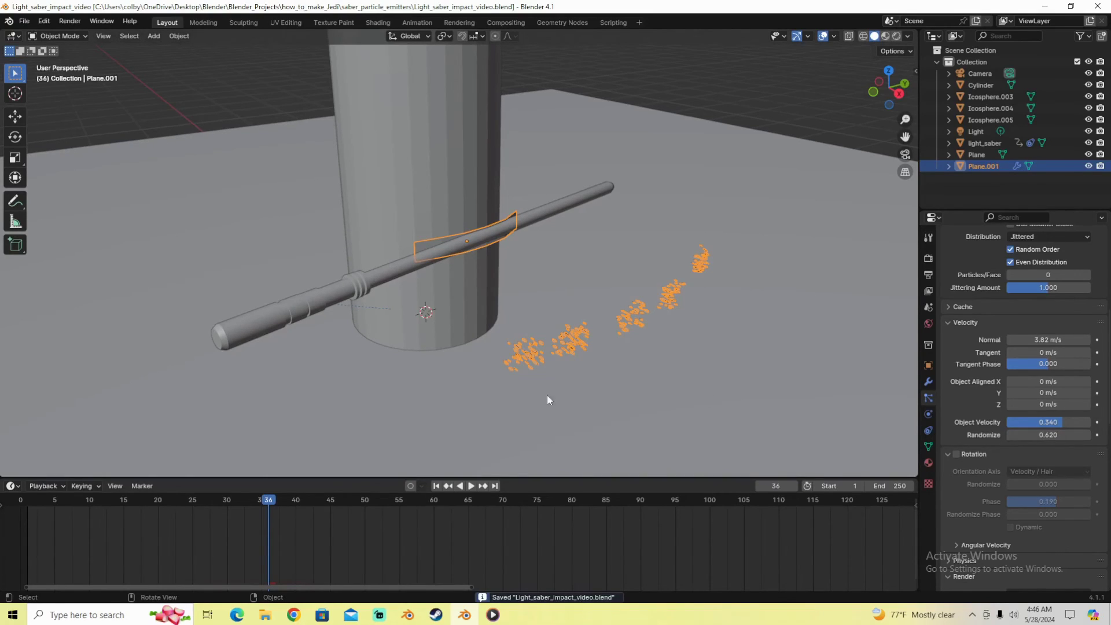
pyautogui.moveTo(199, 497); pyautogui.dragTo(227, 506)
pyautogui.moveTo(440, 394); pyautogui.dragTo(531, 390, button='middle')
pyautogui.moveTo(1041, 435); pyautogui.dragTo(1099, 436)
pyautogui.moveTo(220, 502)
pyautogui.mouseDown()
pyautogui.moveTo(190, 500)
pyautogui.moveTo(240, 502)
pyautogui.mouseUp()
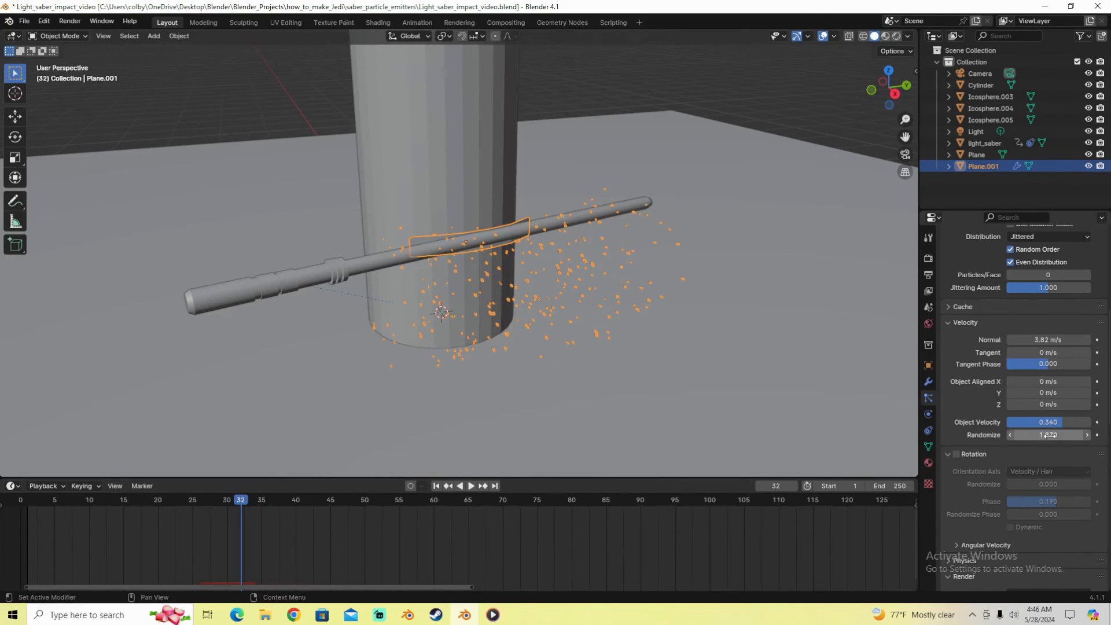
# Lower velocity Randomize to 1.520 and inspect the shard spray at frame 34.
pyautogui.moveTo(1055, 435); pyautogui.dragTo(1034, 436)
pyautogui.moveTo(110, 501); pyautogui.dragTo(109, 501)
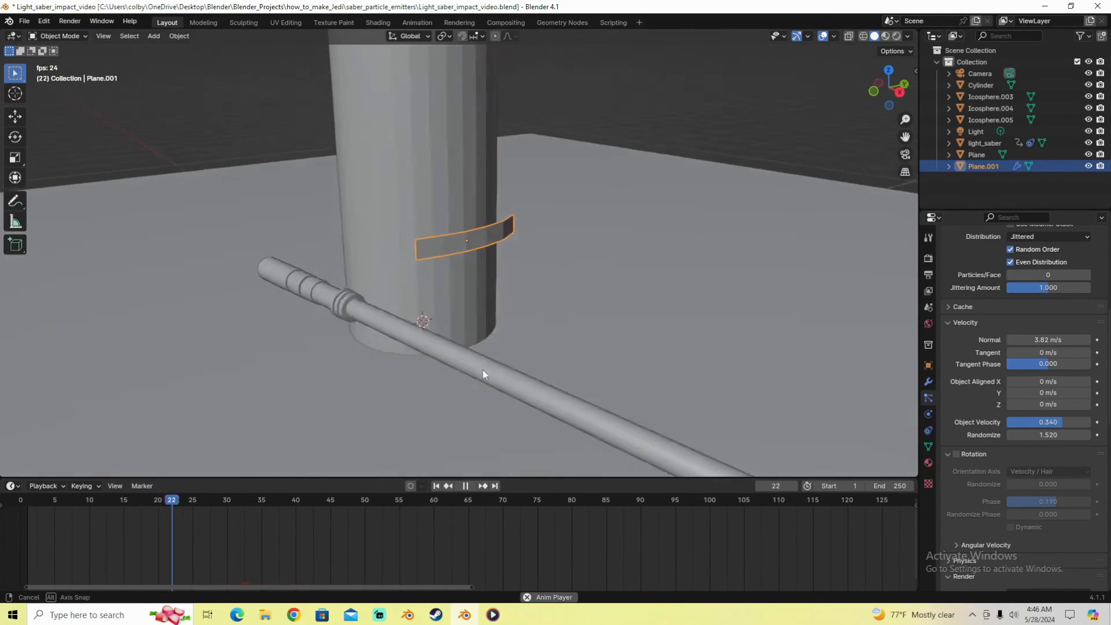
pyautogui.press('space')
pyautogui.moveTo(482, 370); pyautogui.dragTo(536, 357, button='middle')
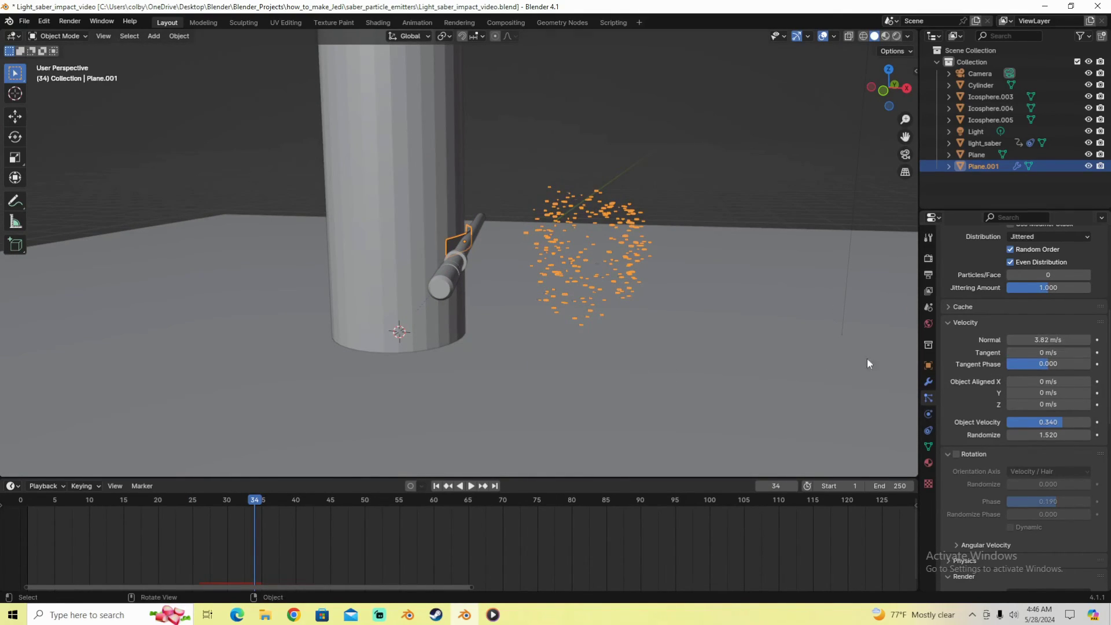
pyautogui.moveTo(605, 372); pyautogui.dragTo(538, 384, button='middle')
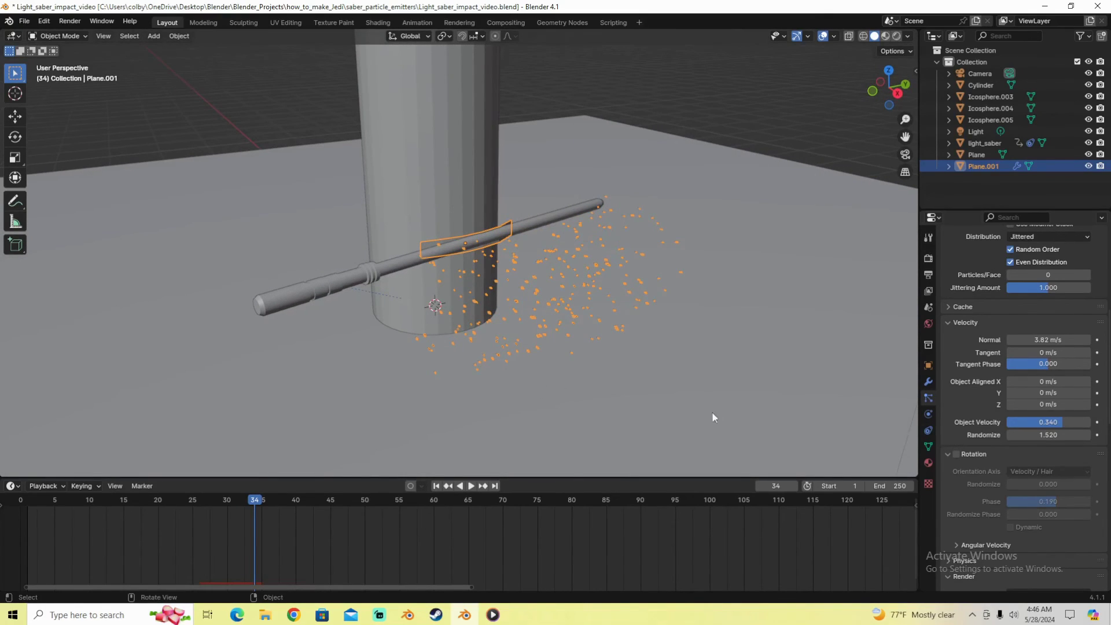
pyautogui.moveTo(605, 364); pyautogui.dragTo(868, 314, button='middle')
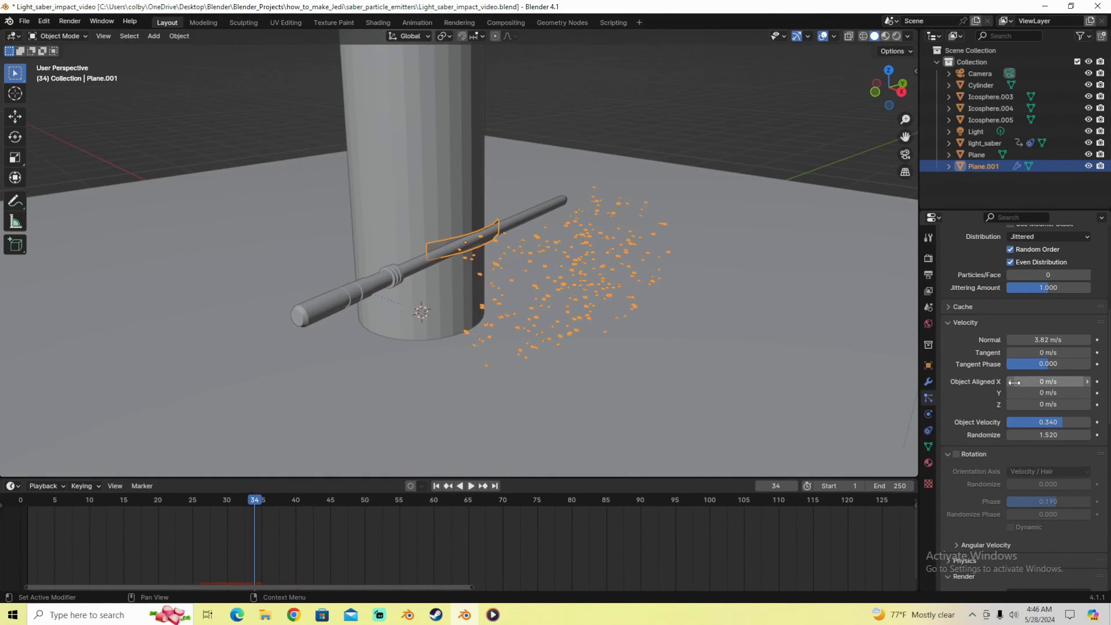
pyautogui.scroll(10, 975, 395)
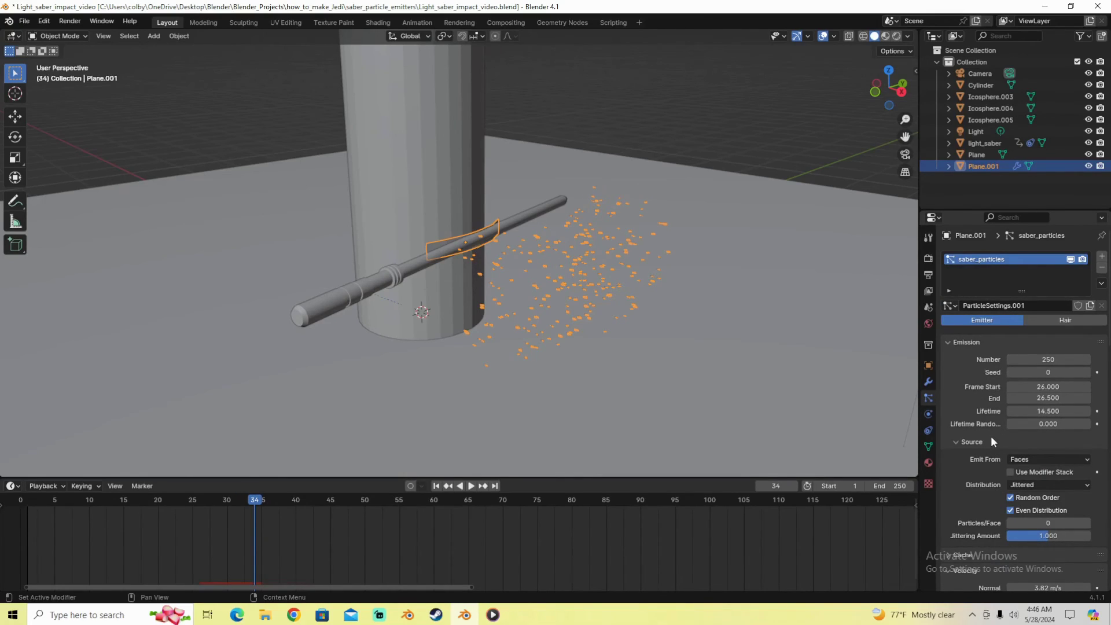
# Set particle Lifetime to 12.600, keeping Emit From on Faces.
pyautogui.moveTo(1048, 411)
pyautogui.mouseDown()
pyautogui.moveTo(1031, 411)
pyautogui.moveTo(1048, 411)
pyautogui.mouseUp()
pyautogui.scroll(-3, 993, 441)
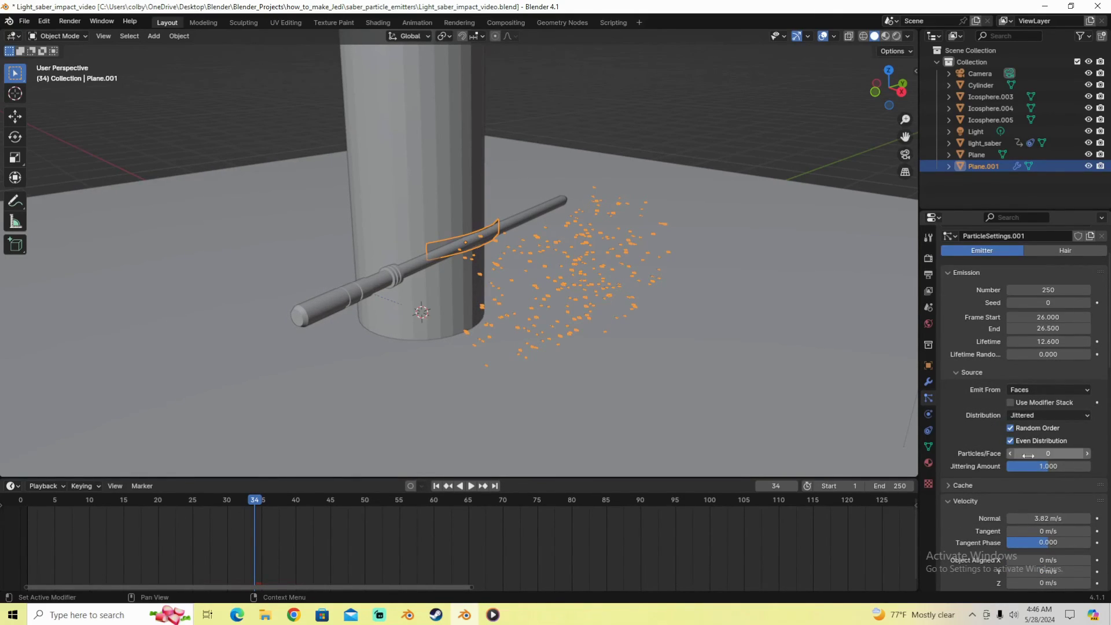
pyautogui.click(1032, 395)
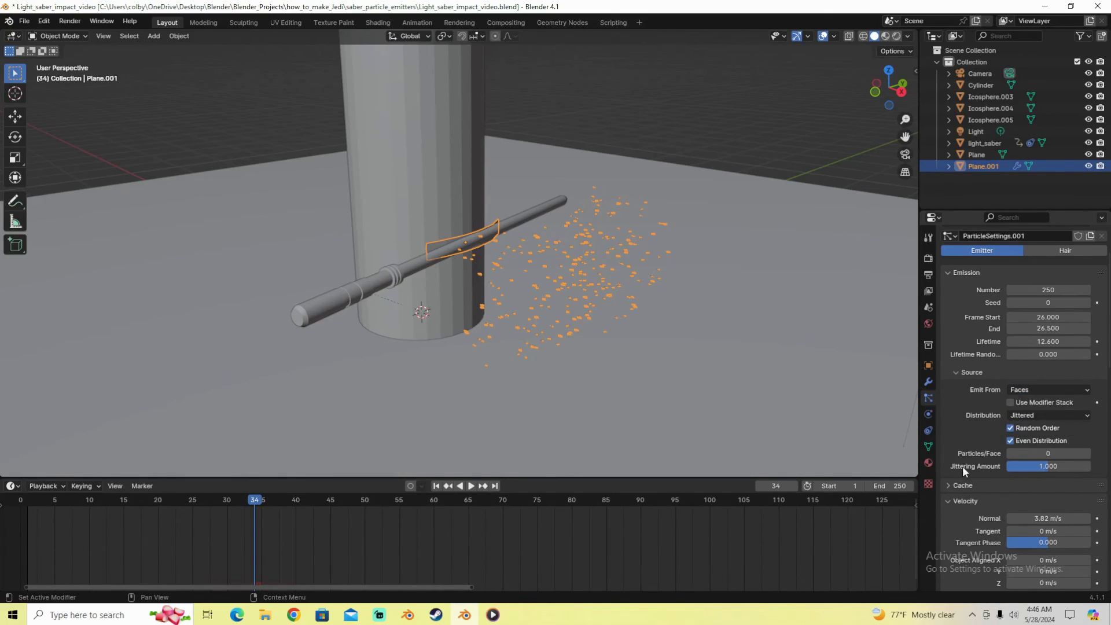
pyautogui.scroll(-5, 963, 467)
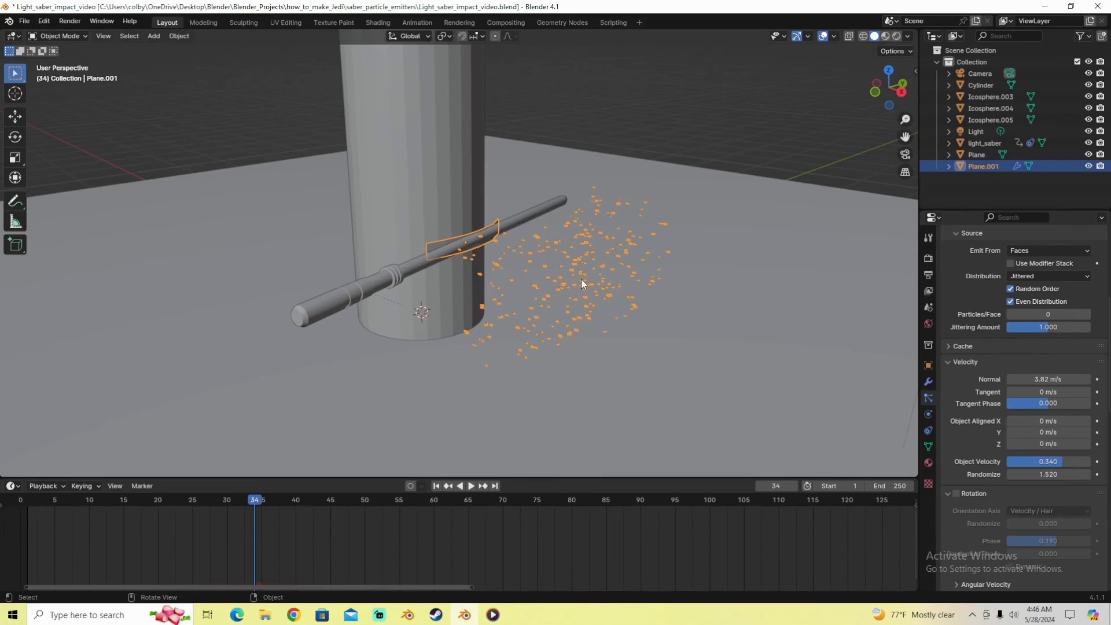
pyautogui.scroll(-4, 581, 279)
pyautogui.moveTo(581, 279); pyautogui.dragTo(581, 285, button='middle')
pyautogui.scroll(5, 581, 290)
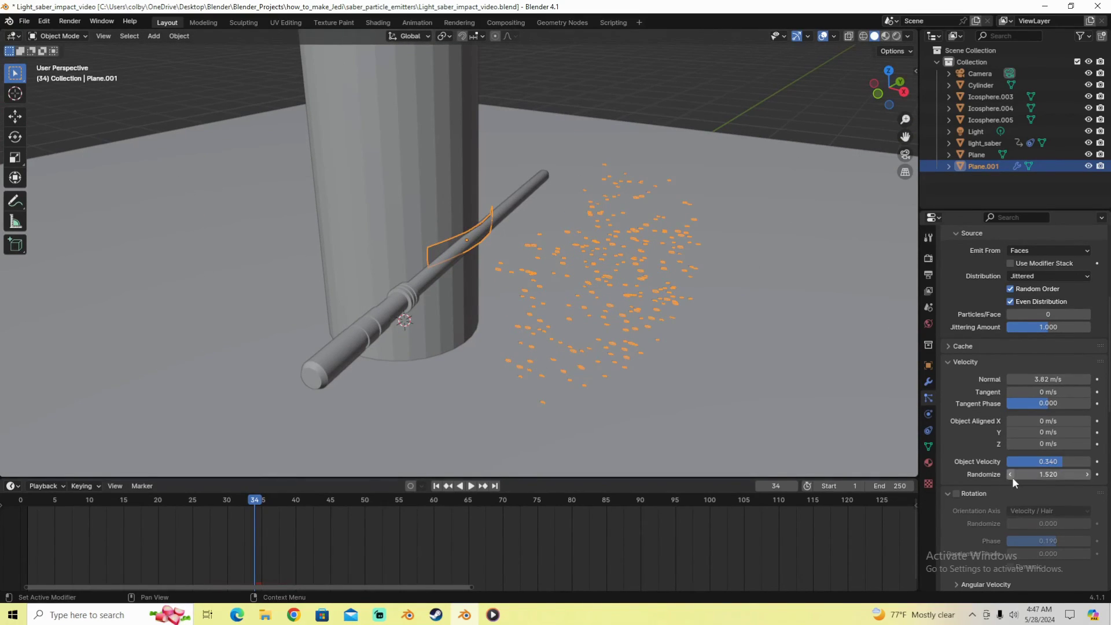
# Set Lifetime Randomness 0.694 and Normal velocity 1.05 m/s, then play the strike from frame 16 to 65.
pyautogui.scroll(-6, 1013, 482)
pyautogui.scroll(-4, 1013, 482)
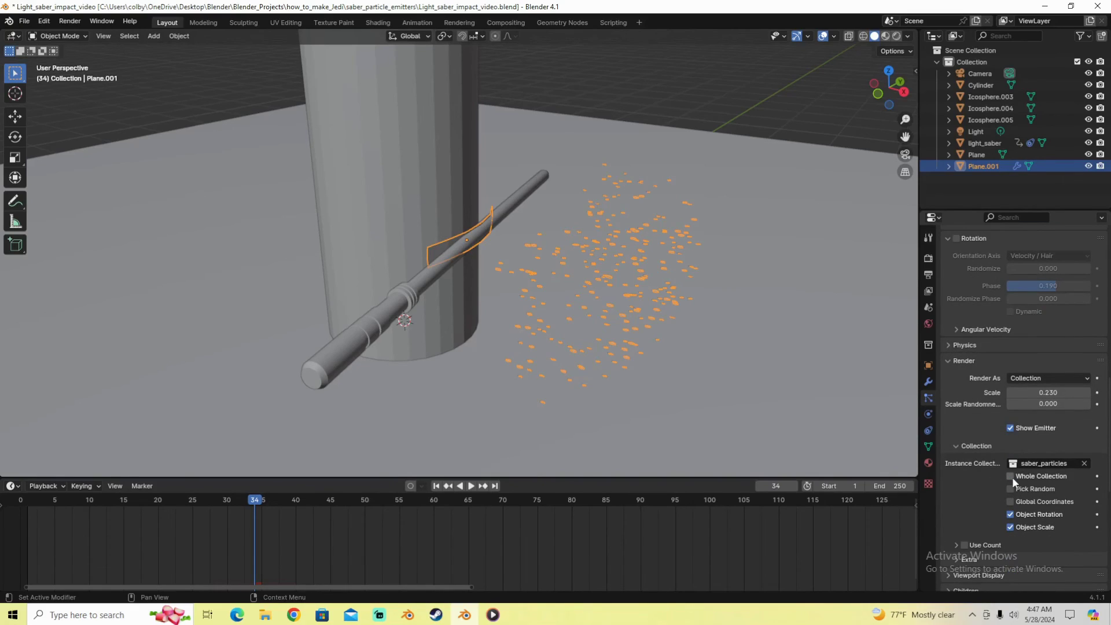
pyautogui.scroll(-10, 1013, 477)
pyautogui.scroll(-2, 973, 484)
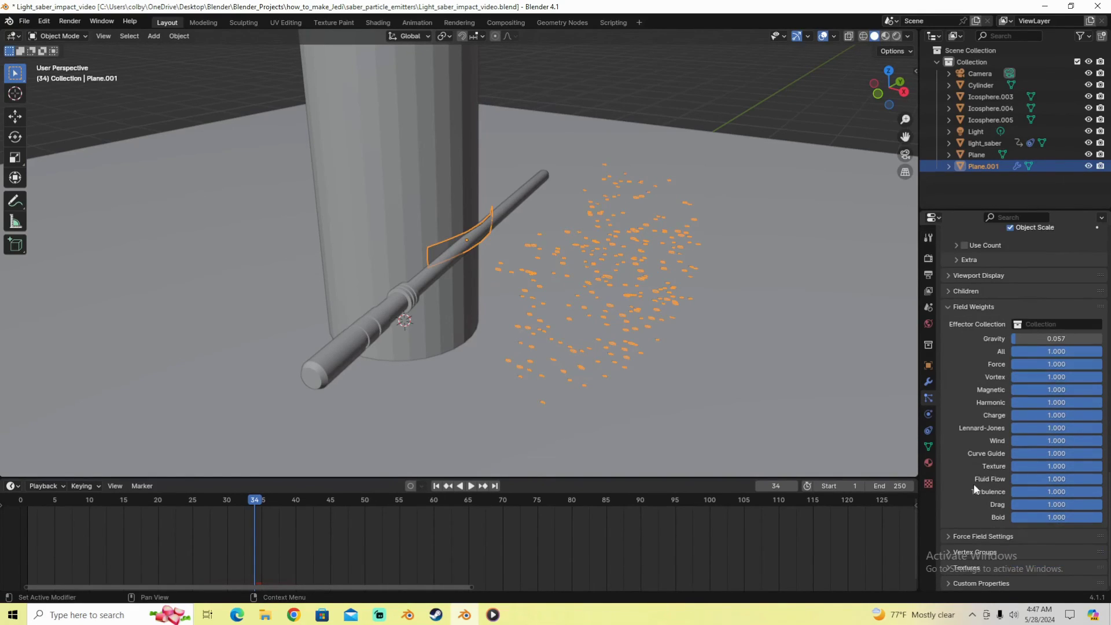
pyautogui.click(379, 615)
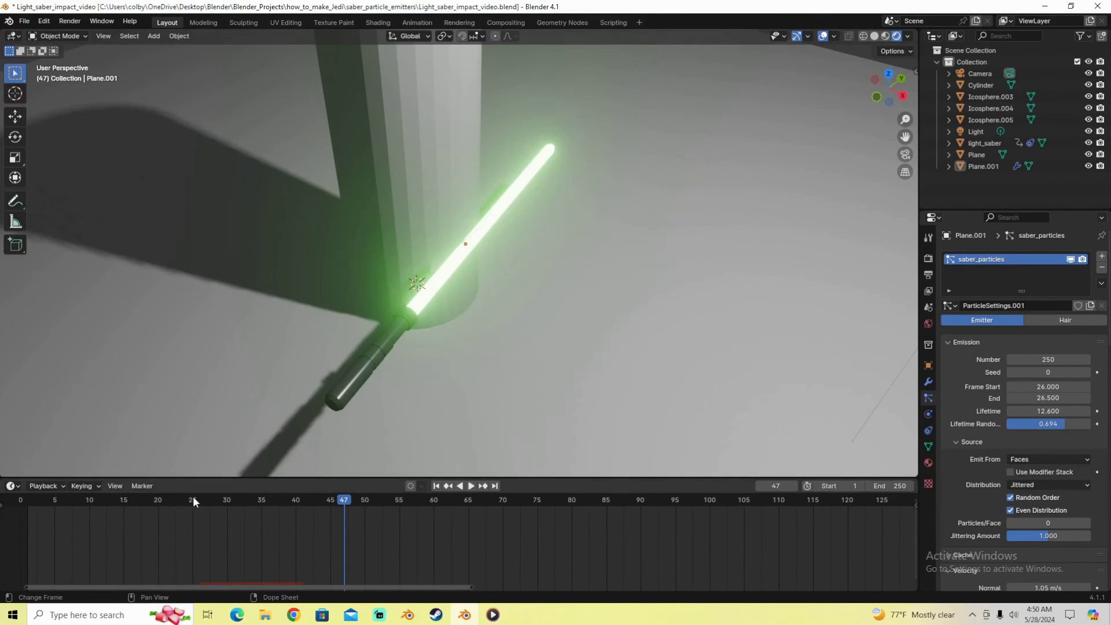
pyautogui.moveTo(193, 495); pyautogui.dragTo(130, 502)
pyautogui.press('space')
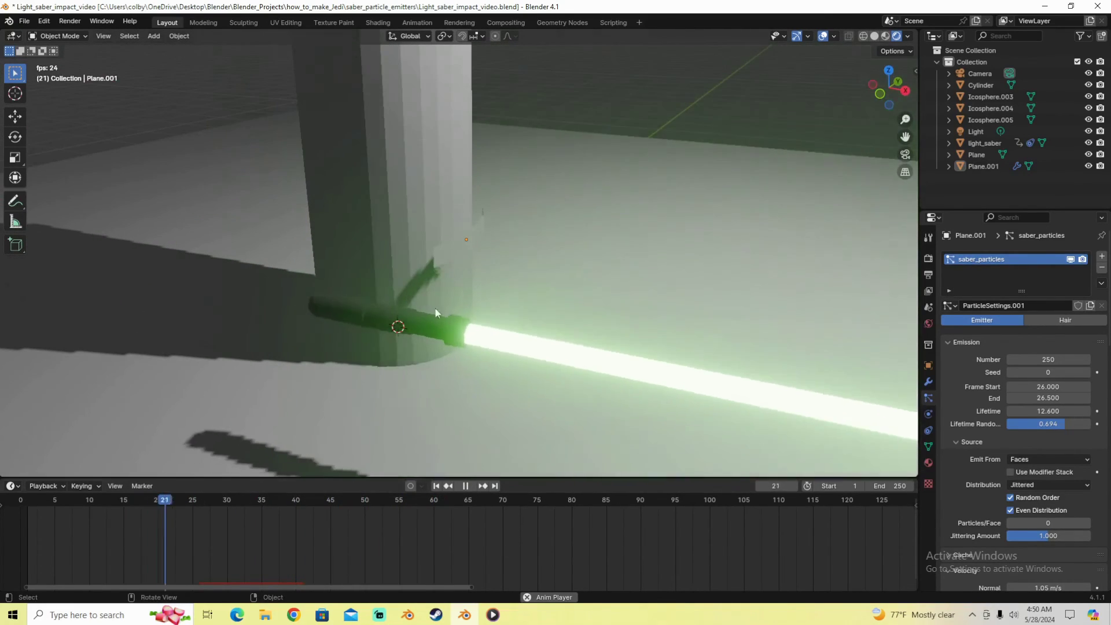
pyautogui.press('space')
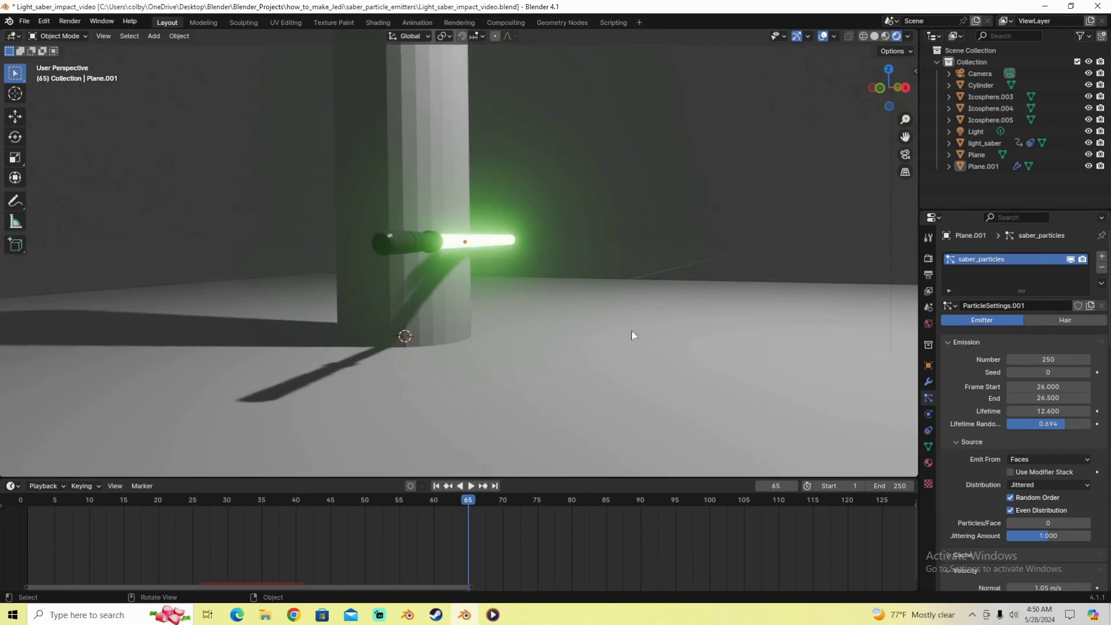
pyautogui.scroll(-10, 983, 464)
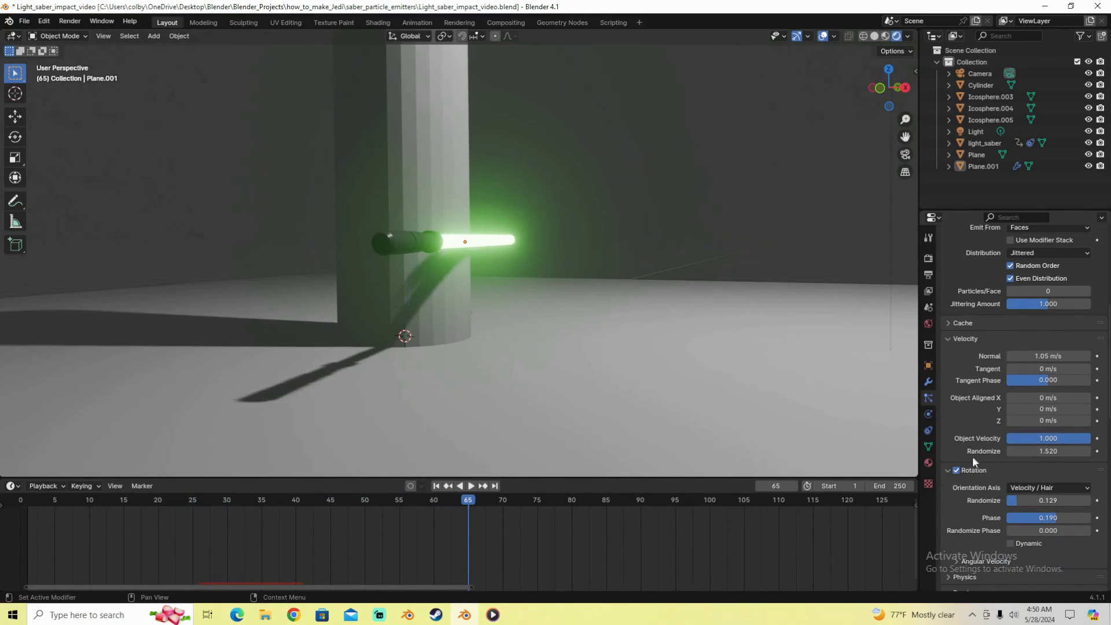
pyautogui.click(957, 470)
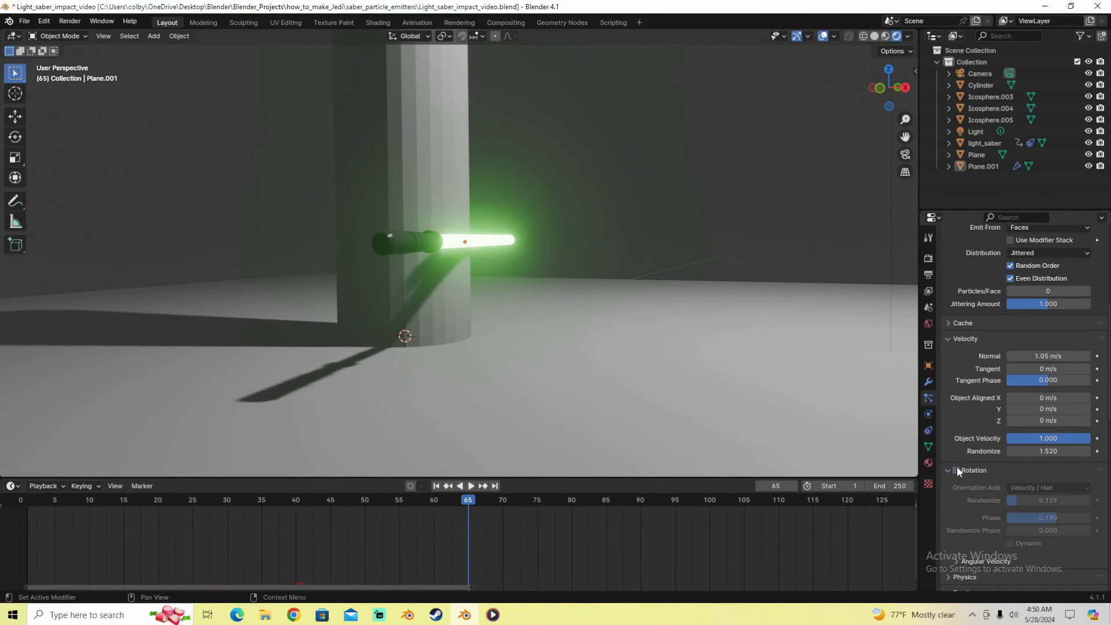
pyautogui.click(957, 470)
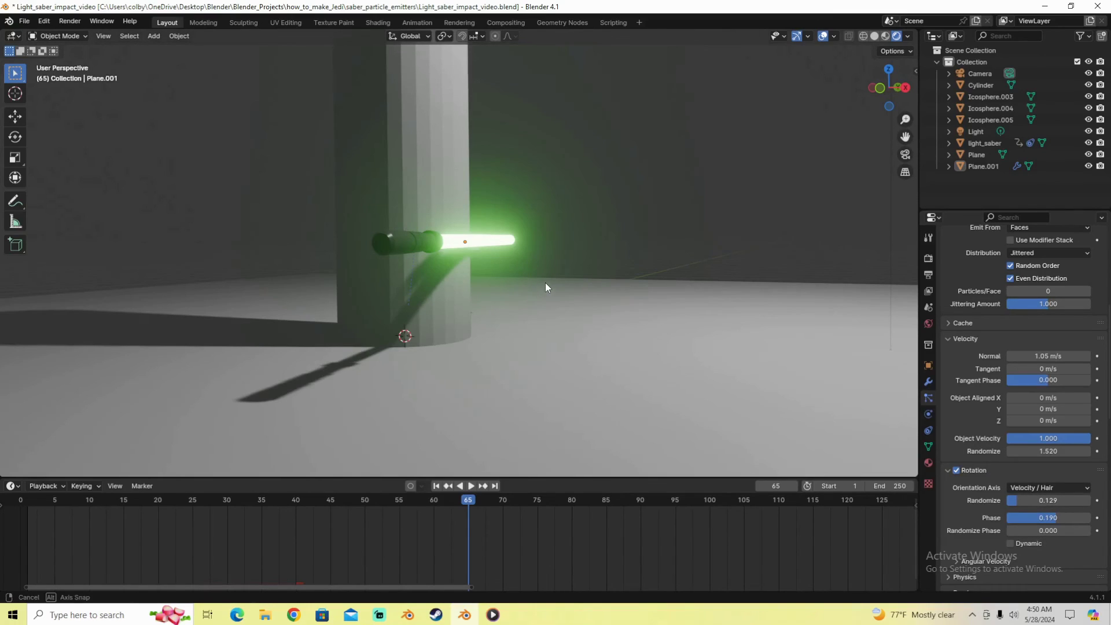
pyautogui.moveTo(1032, 500); pyautogui.dragTo(1077, 501)
pyautogui.moveTo(317, 496); pyautogui.dragTo(144, 499)
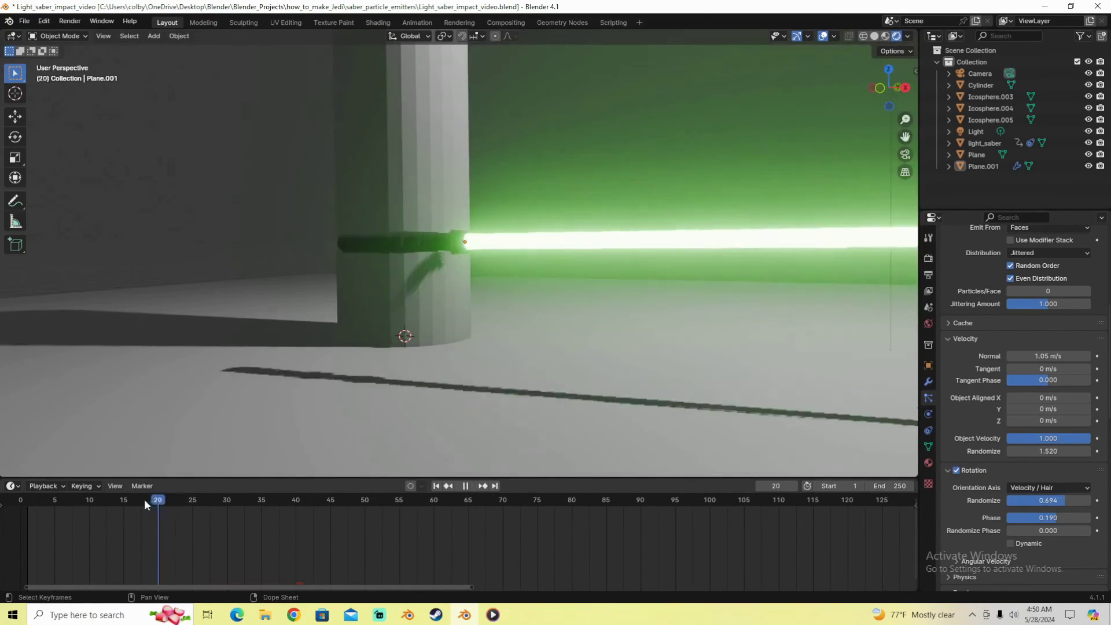
pyautogui.press('space')
pyautogui.press('space')
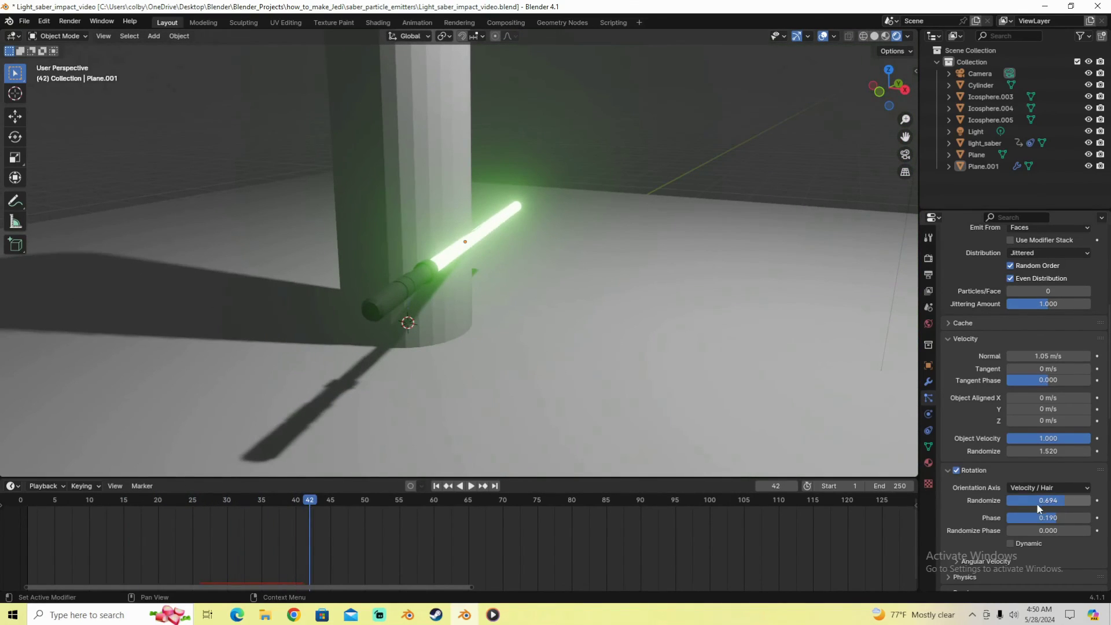
pyautogui.moveTo(1036, 500); pyautogui.dragTo(1001, 500)
pyautogui.click(198, 503)
pyautogui.moveTo(198, 503); pyautogui.dragTo(158, 501)
pyautogui.press('space')
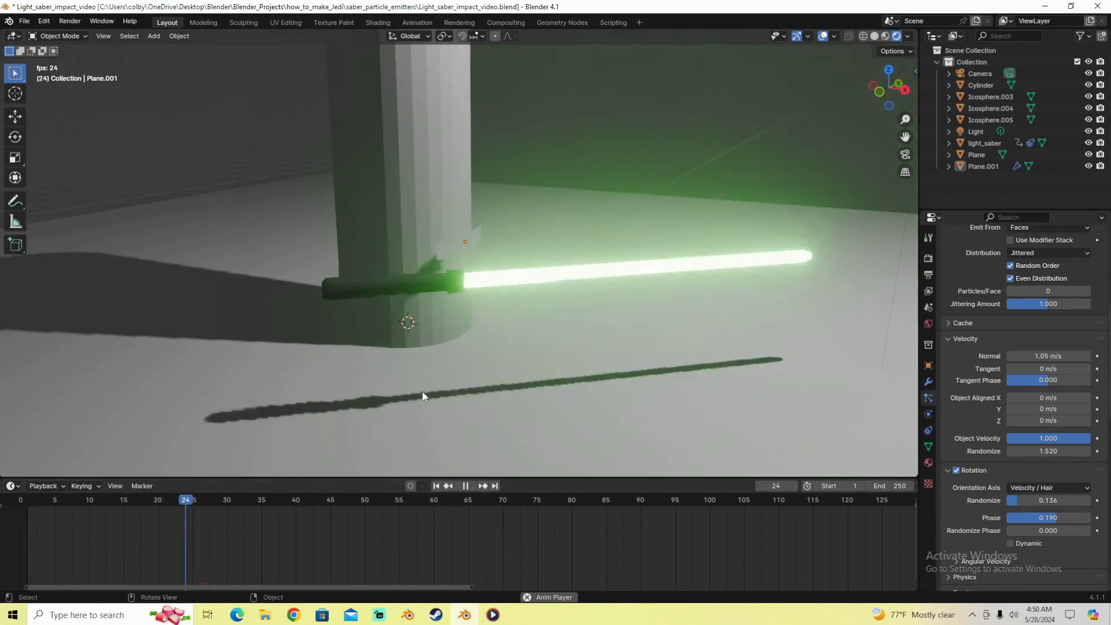
pyautogui.moveTo(424, 394); pyautogui.dragTo(389, 396, button='middle')
pyautogui.press('space')
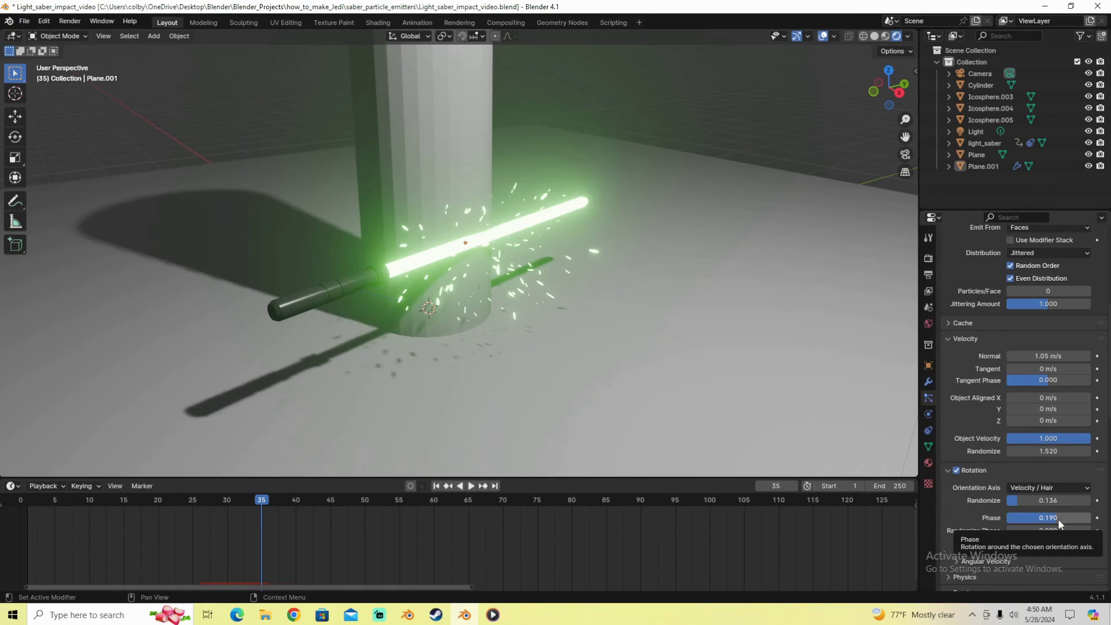
pyautogui.scroll(-4, 1006, 488)
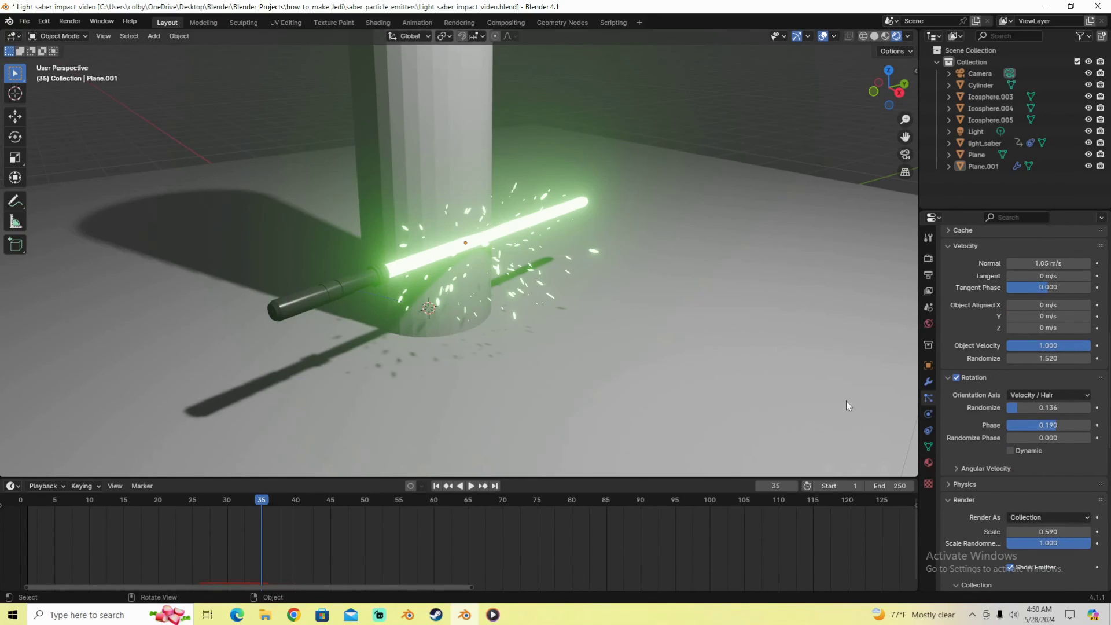
pyautogui.press('space')
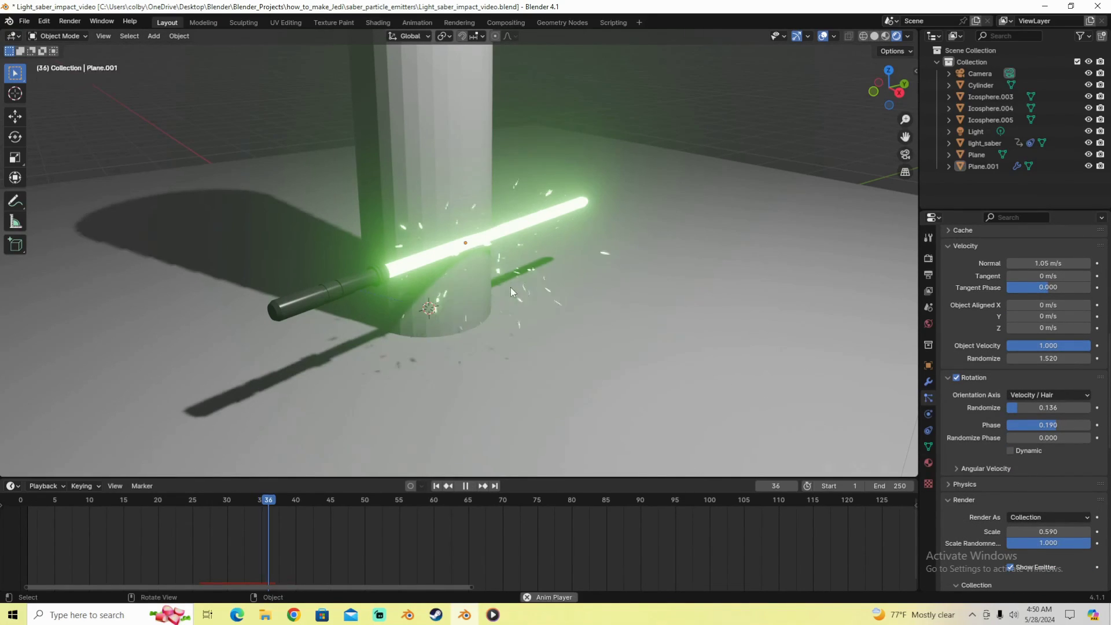
pyautogui.scroll(2, 511, 289)
pyautogui.click(167, 499)
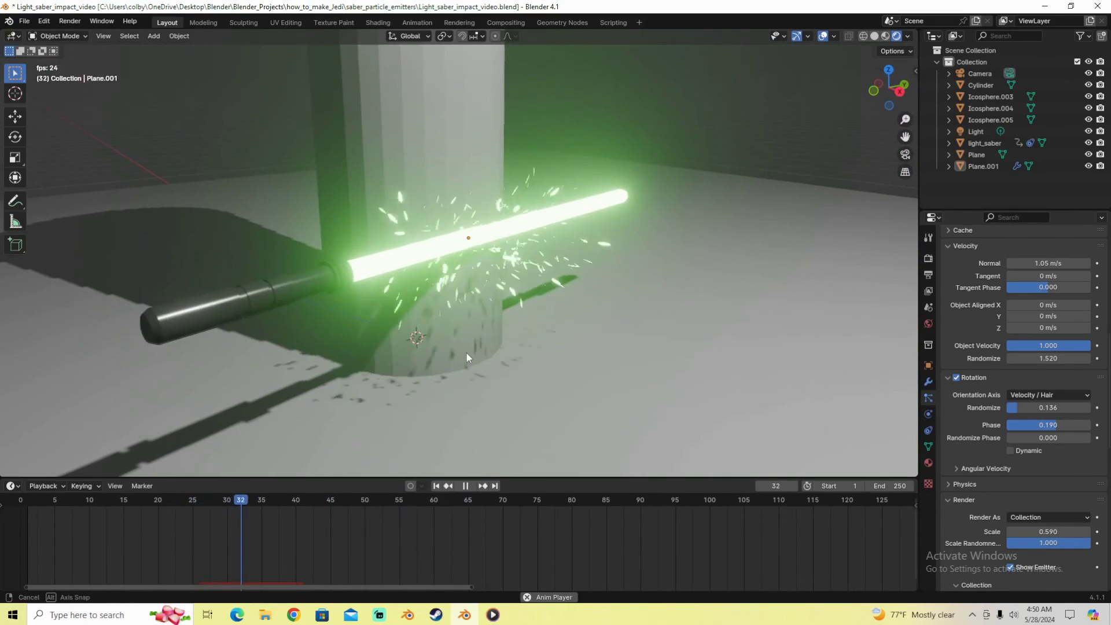
pyautogui.moveTo(467, 353); pyautogui.dragTo(510, 300, button='middle')
pyautogui.press('space')
pyautogui.click(159, 516)
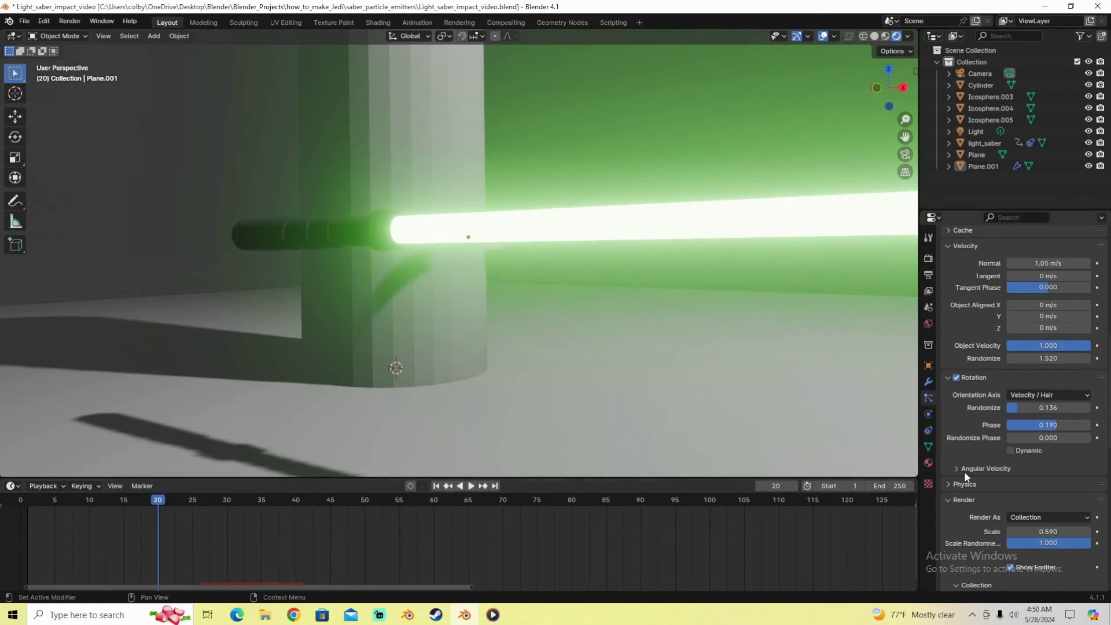
pyautogui.scroll(-4, 964, 471)
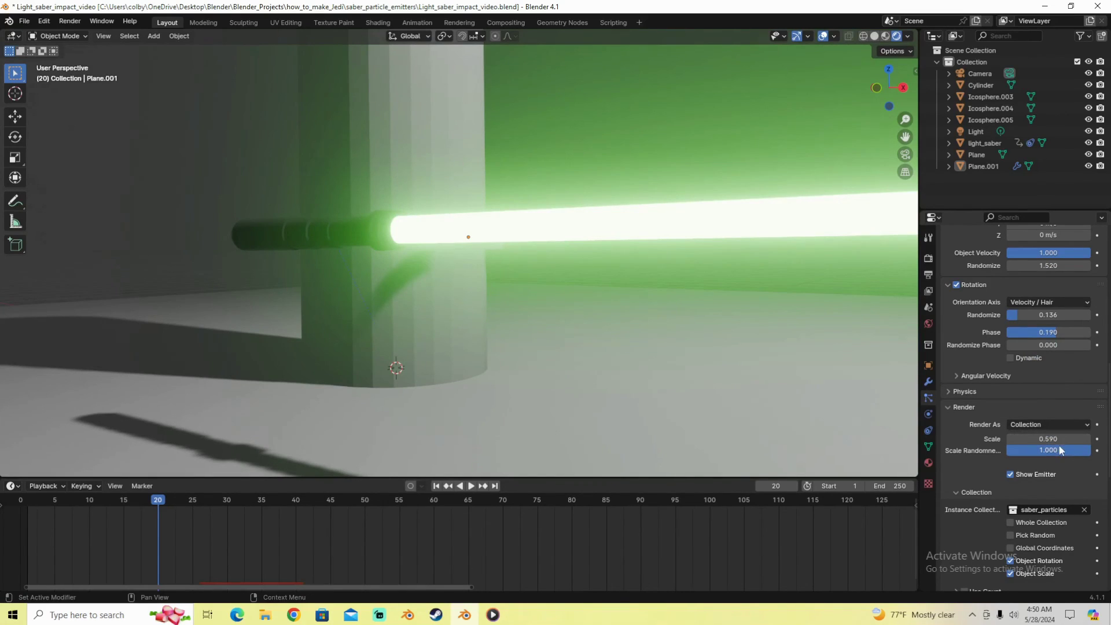
pyautogui.moveTo(106, 501); pyautogui.dragTo(255, 519)
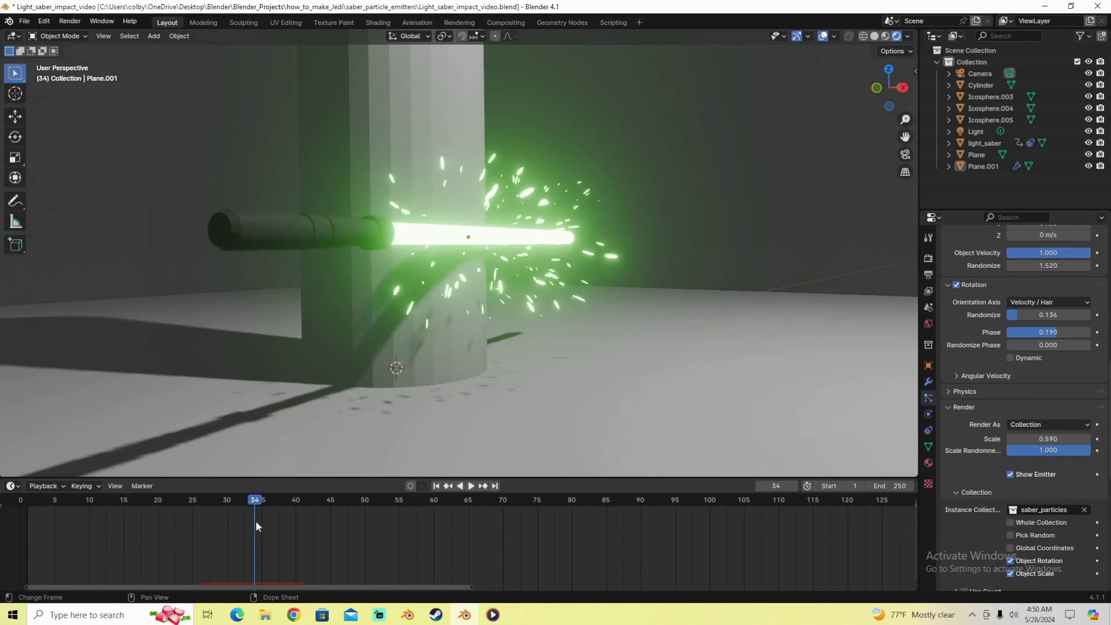
pyautogui.moveTo(575, 382); pyautogui.dragTo(474, 386, button='middle')
pyautogui.moveTo(372, 406); pyautogui.dragTo(417, 406, button='middle')
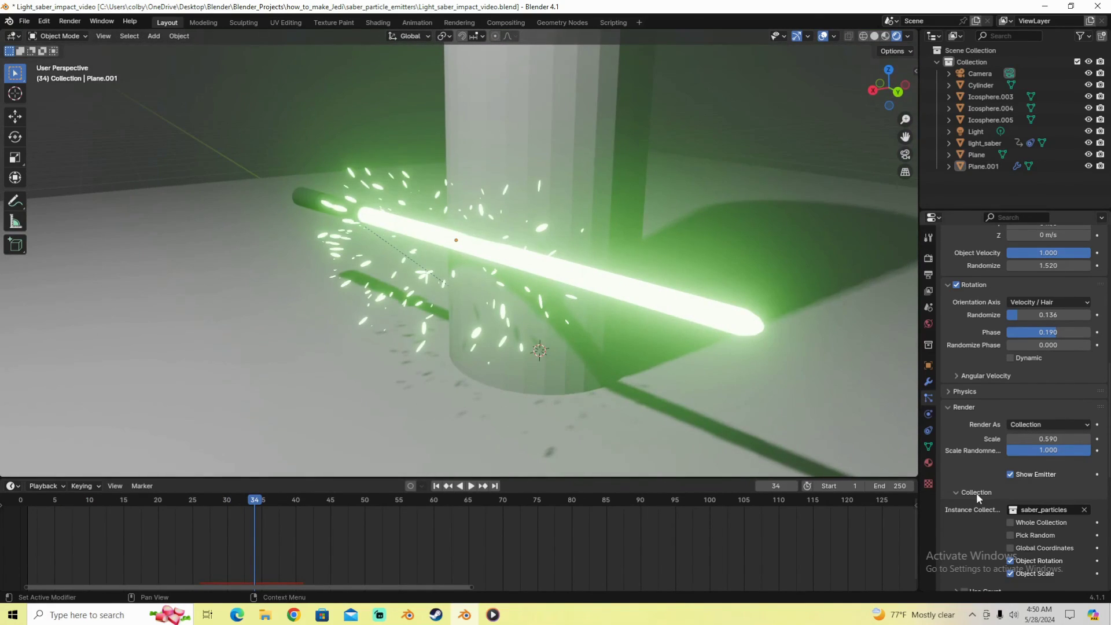
pyautogui.scroll(-3, 984, 490)
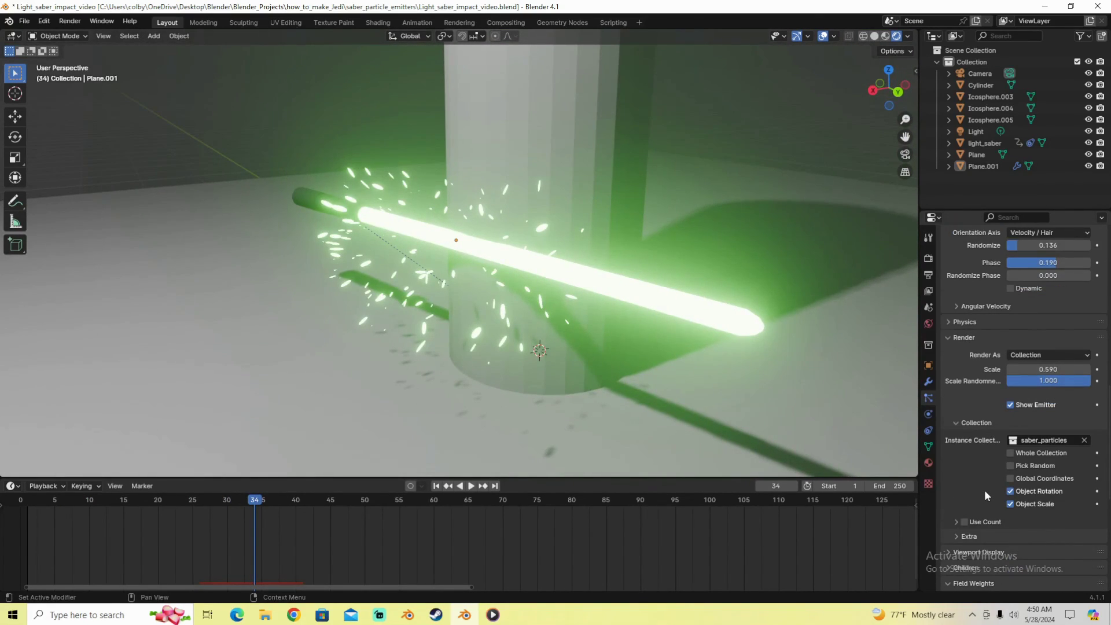
pyautogui.scroll(-6, 985, 490)
pyautogui.scroll(2, 991, 492)
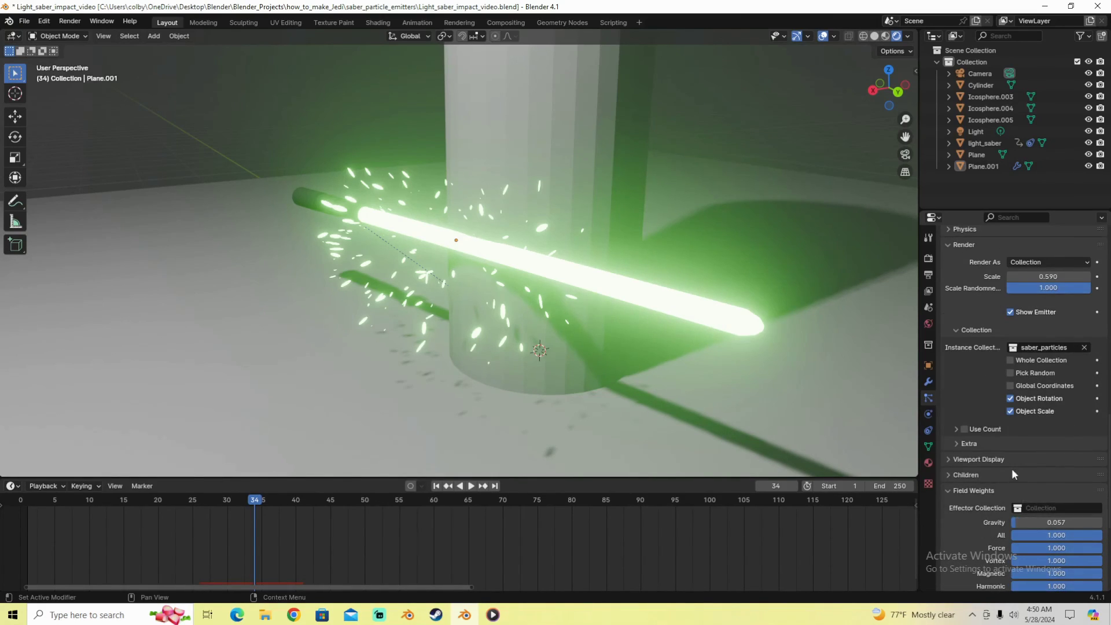
pyautogui.scroll(13, 1012, 467)
pyautogui.scroll(5, 966, 372)
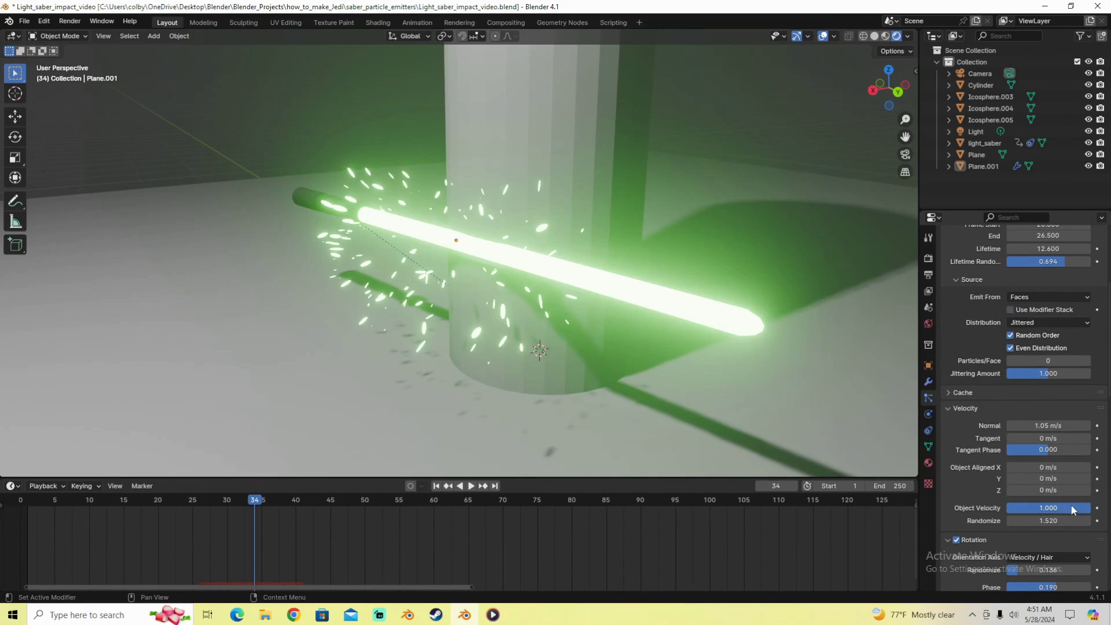
# Adjust velocity Randomize, trying 2.450 before settling on 1.260.
pyautogui.moveTo(1040, 522); pyautogui.dragTo(1077, 521)
pyautogui.moveTo(287, 503); pyautogui.dragTo(193, 501)
pyautogui.press('space')
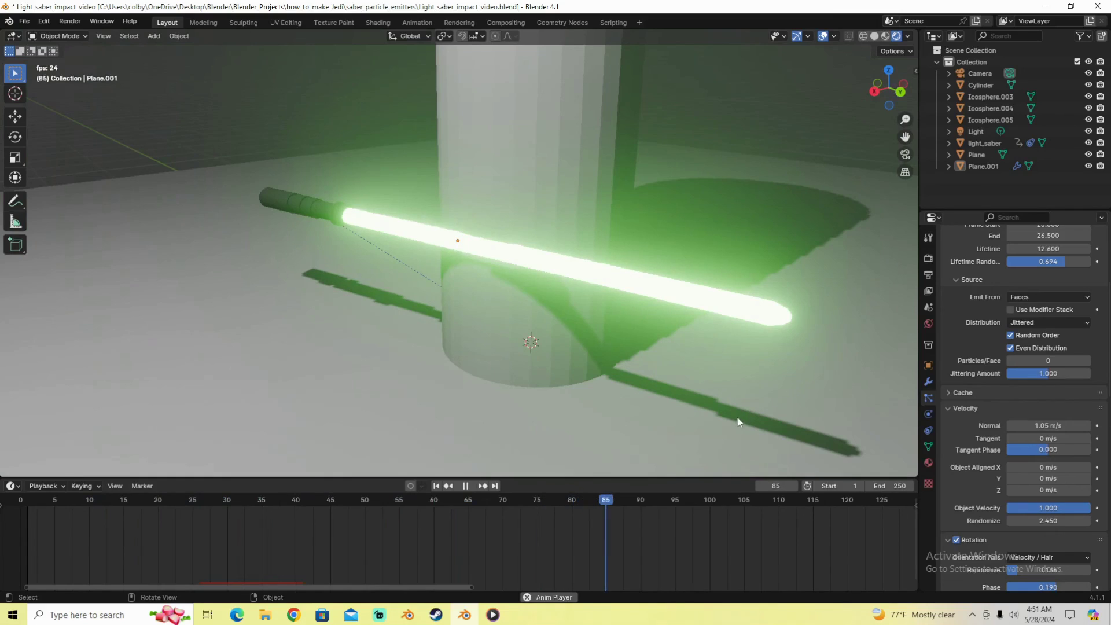
pyautogui.press('space')
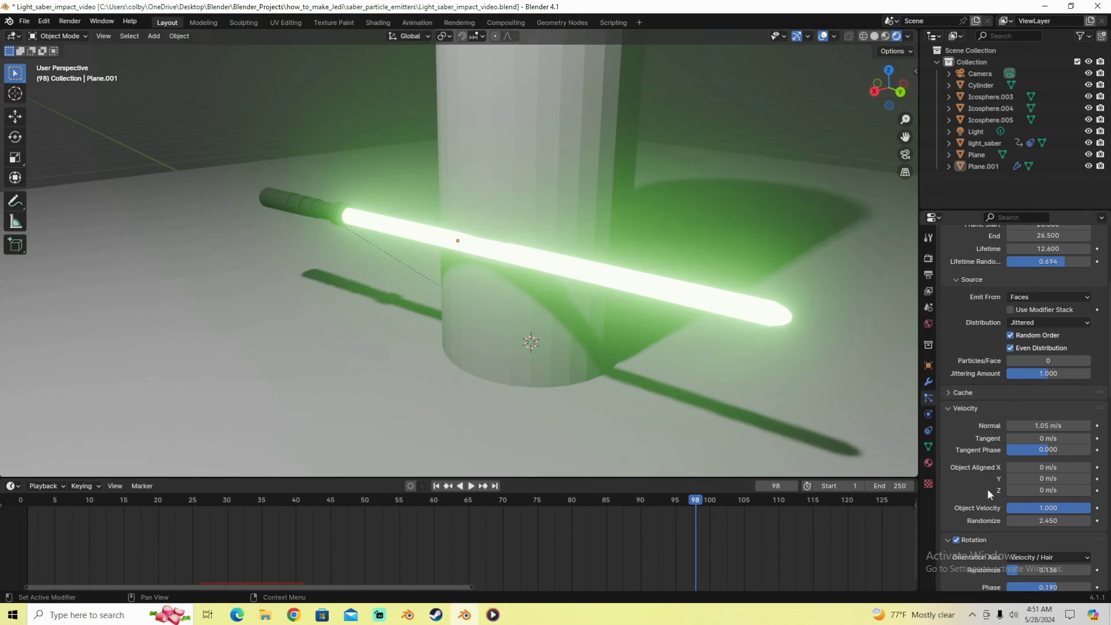
pyautogui.moveTo(1051, 520); pyautogui.dragTo(1052, 521)
pyautogui.press('Return')
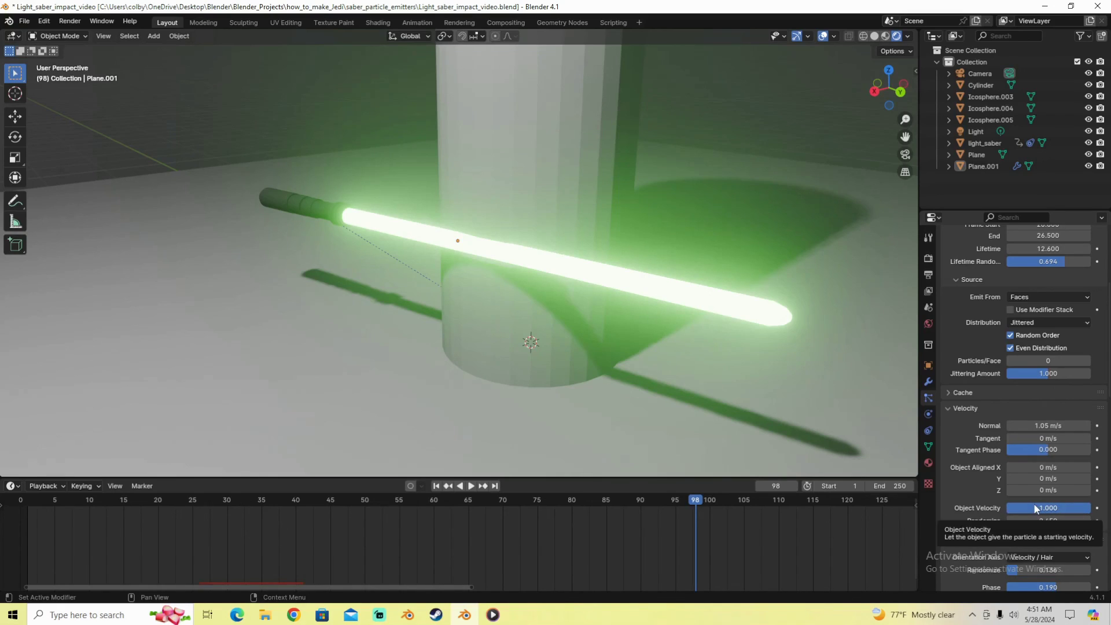
pyautogui.moveTo(1053, 518); pyautogui.dragTo(1019, 520)
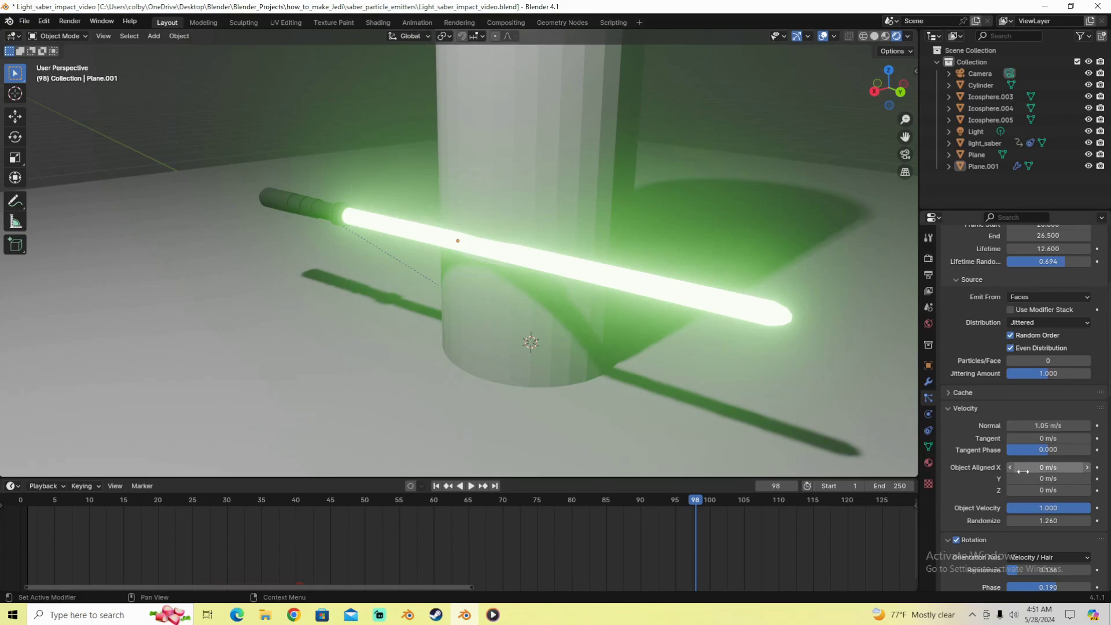
pyautogui.scroll(-10, 1023, 471)
pyautogui.scroll(10, 994, 441)
# Raise Normal velocity to 1.19 m/s and replay the impact from frame 20.
pyautogui.moveTo(1048, 426); pyautogui.dragTo(1059, 426)
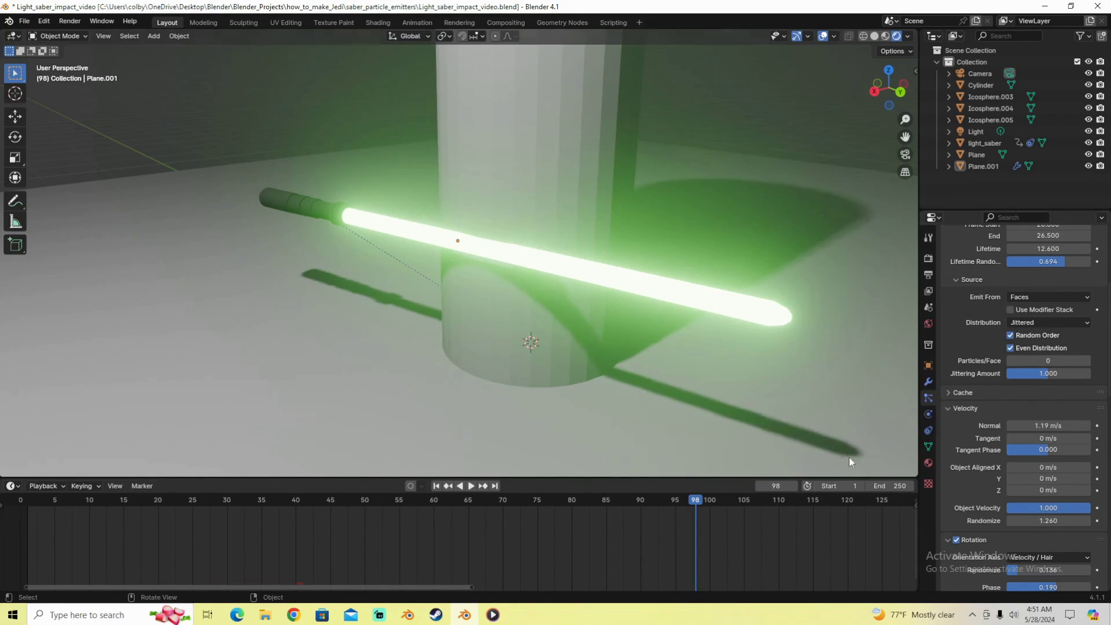
pyautogui.moveTo(617, 499); pyautogui.dragTo(398, 499)
pyautogui.press('space')
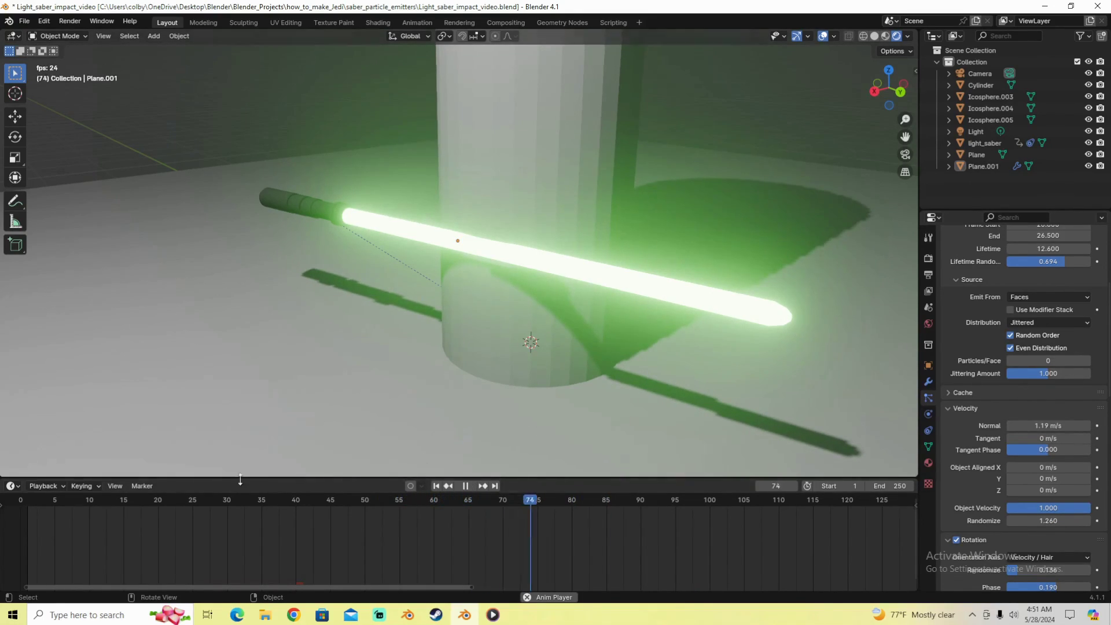
pyautogui.click(144, 499)
pyautogui.moveTo(477, 375); pyautogui.dragTo(538, 363, button='middle')
pyautogui.press('space')
pyautogui.scroll(7, 1026, 397)
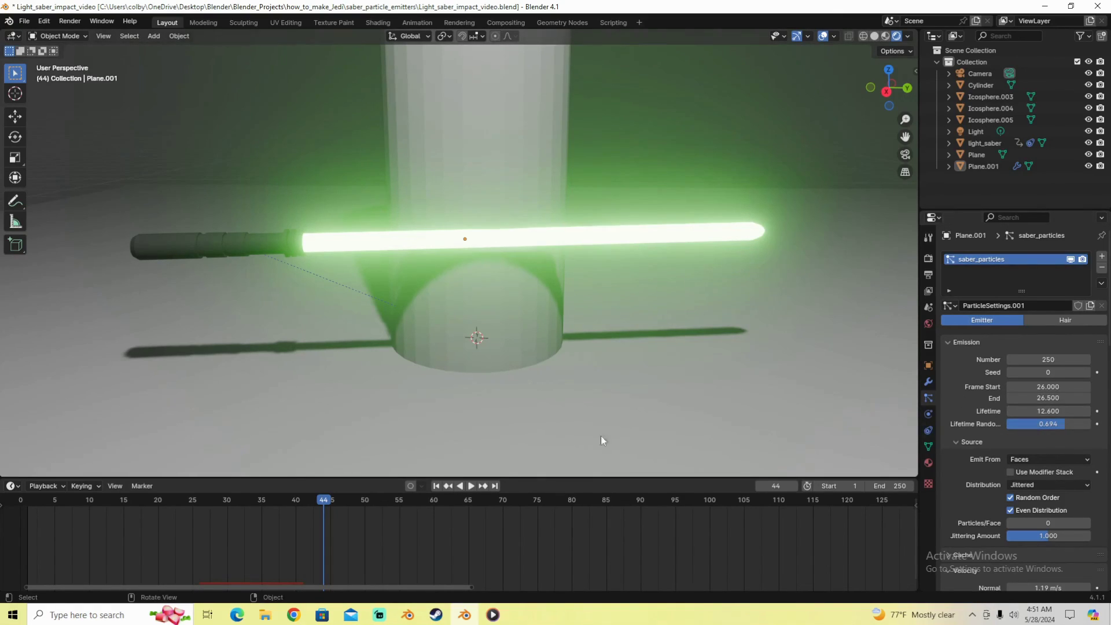
# Replay the strike from frame 21 and reset Lifetime Randomness to zero.
pyautogui.moveTo(286, 490); pyautogui.dragTo(165, 503)
pyautogui.moveTo(314, 417); pyautogui.dragTo(519, 346, button='middle')
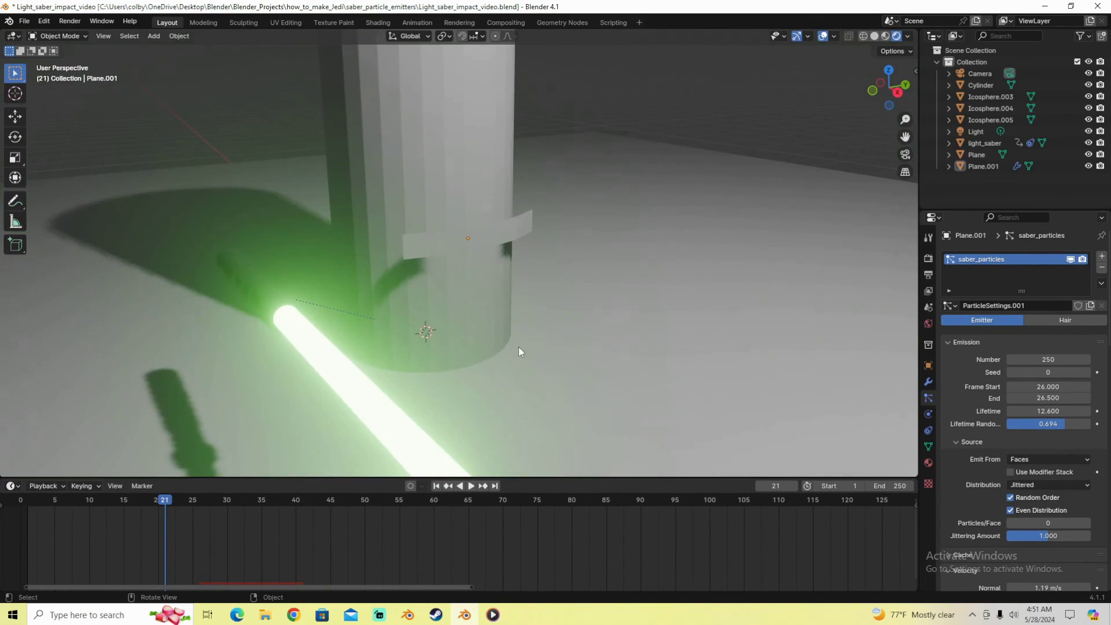
pyautogui.press('space')
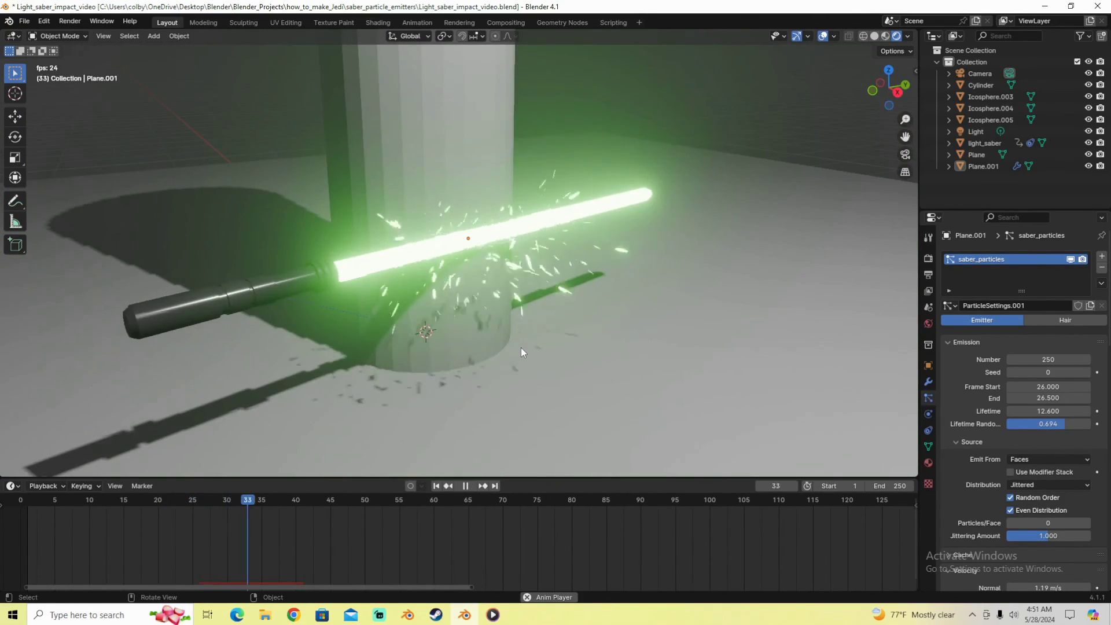
pyautogui.press('space')
pyautogui.press('BackSpace')
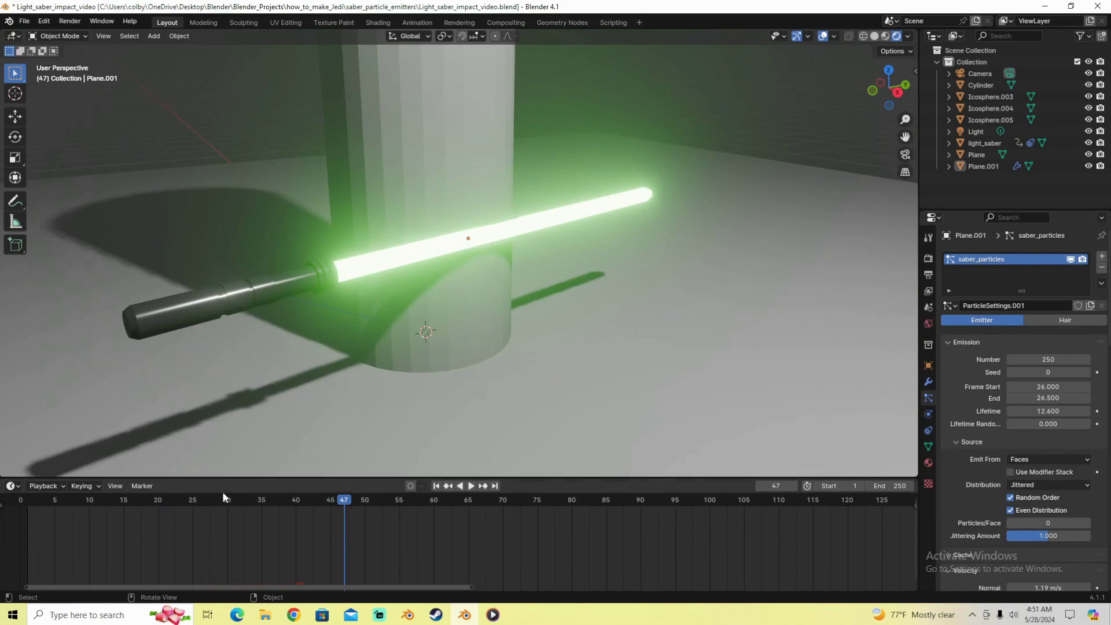
pyautogui.moveTo(223, 494); pyautogui.dragTo(158, 499)
pyautogui.press('space')
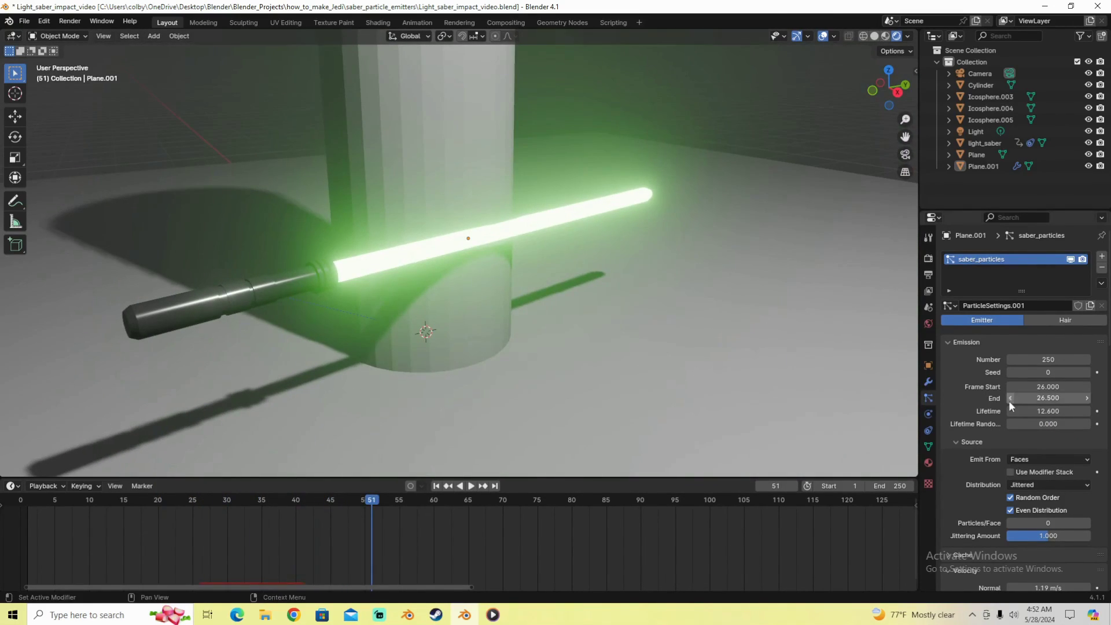
# Raise Lifetime Randomness to 1.000 and replay the burst.
pyautogui.moveTo(1058, 420); pyautogui.dragTo(1091, 422)
pyautogui.moveTo(373, 502); pyautogui.dragTo(171, 501)
pyautogui.press('space')
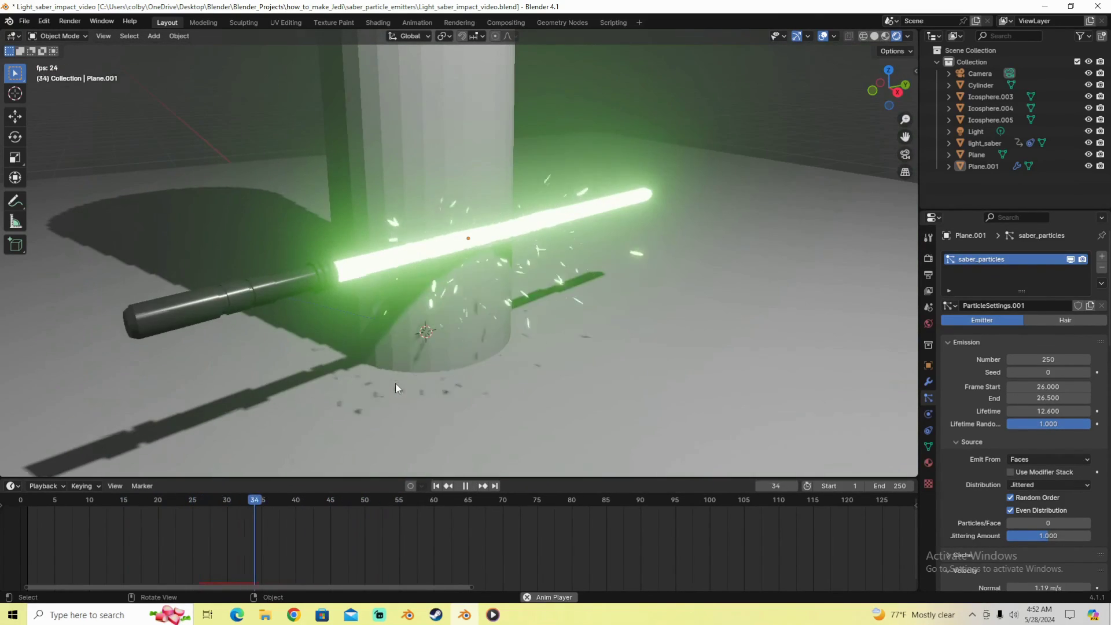
pyautogui.moveTo(395, 383); pyautogui.dragTo(498, 361, button='middle')
pyautogui.press('space')
# Play the strike again from around frame 21 and save the project.
pyautogui.moveTo(207, 502); pyautogui.dragTo(165, 501)
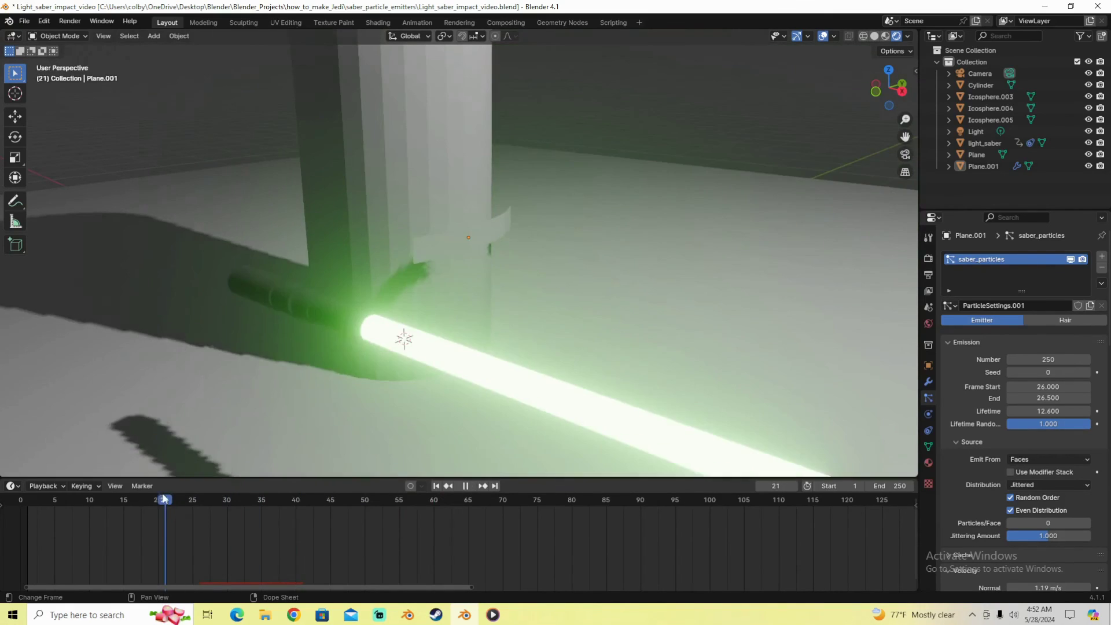
pyautogui.press('space')
pyautogui.moveTo(341, 401)
pyautogui.mouseDown(button='middle')
pyautogui.moveTo(377, 410)
pyautogui.moveTo(327, 413)
pyautogui.mouseUp(button='middle')
pyautogui.moveTo(199, 500); pyautogui.dragTo(136, 500)
pyautogui.scroll(-3, 272, 416)
pyautogui.press('space')
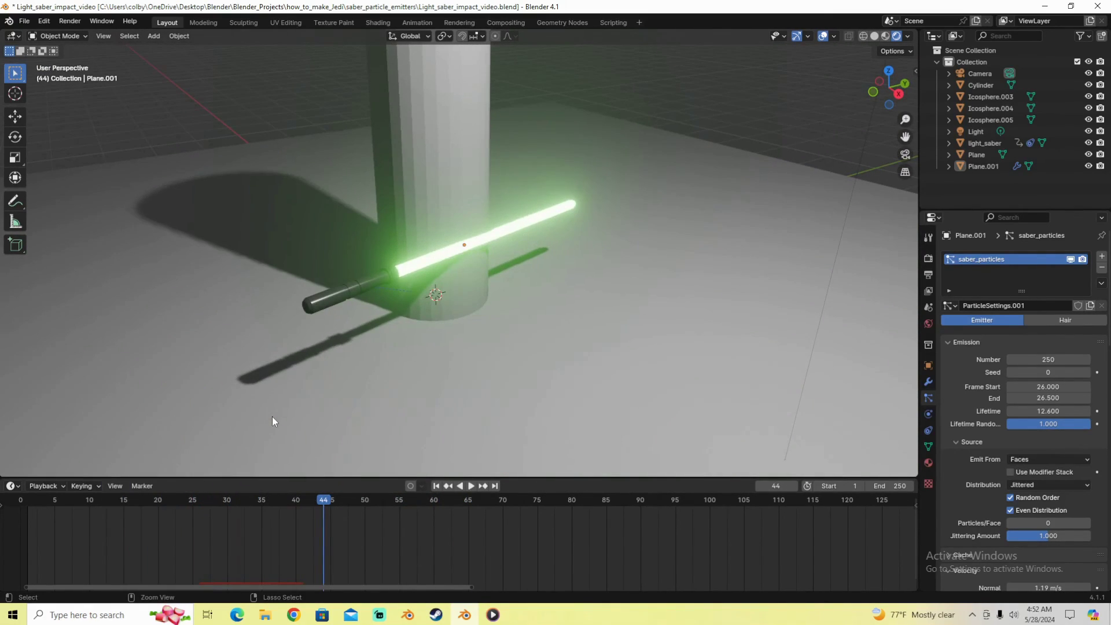
pyautogui.hotkey('ctrl', 's')
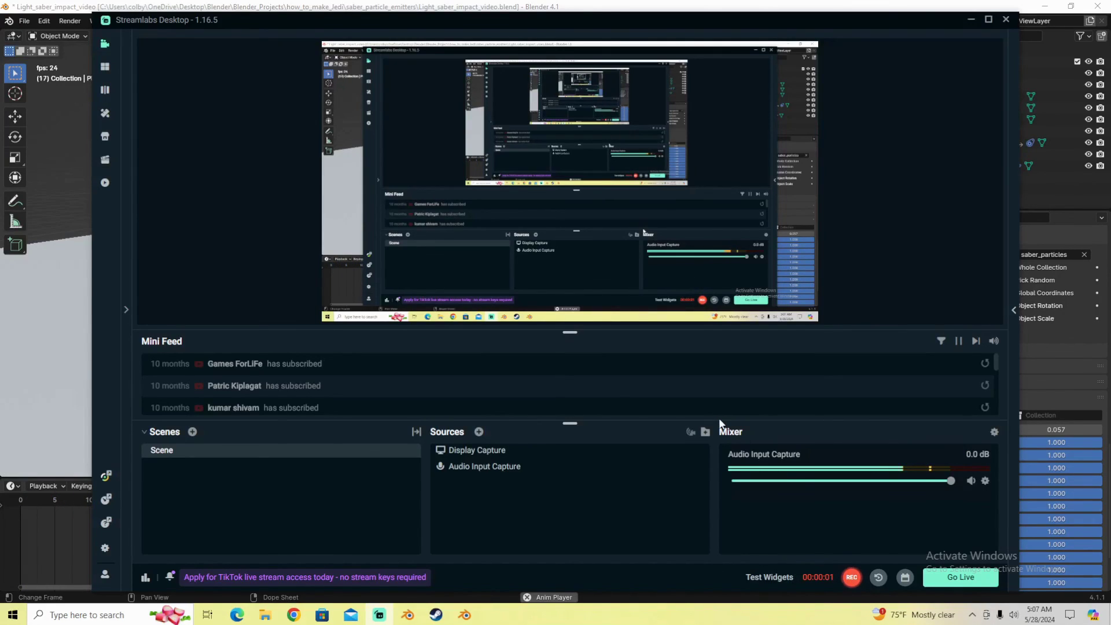
pyautogui.click(380, 614)
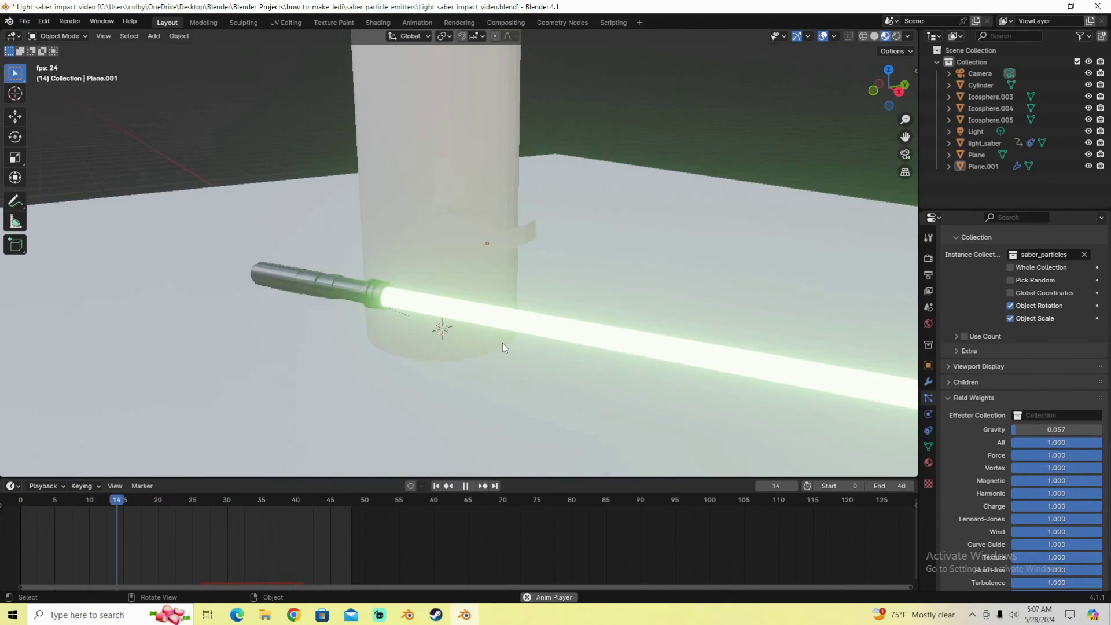
pyautogui.moveTo(502, 340); pyautogui.dragTo(261, 290, button='middle')
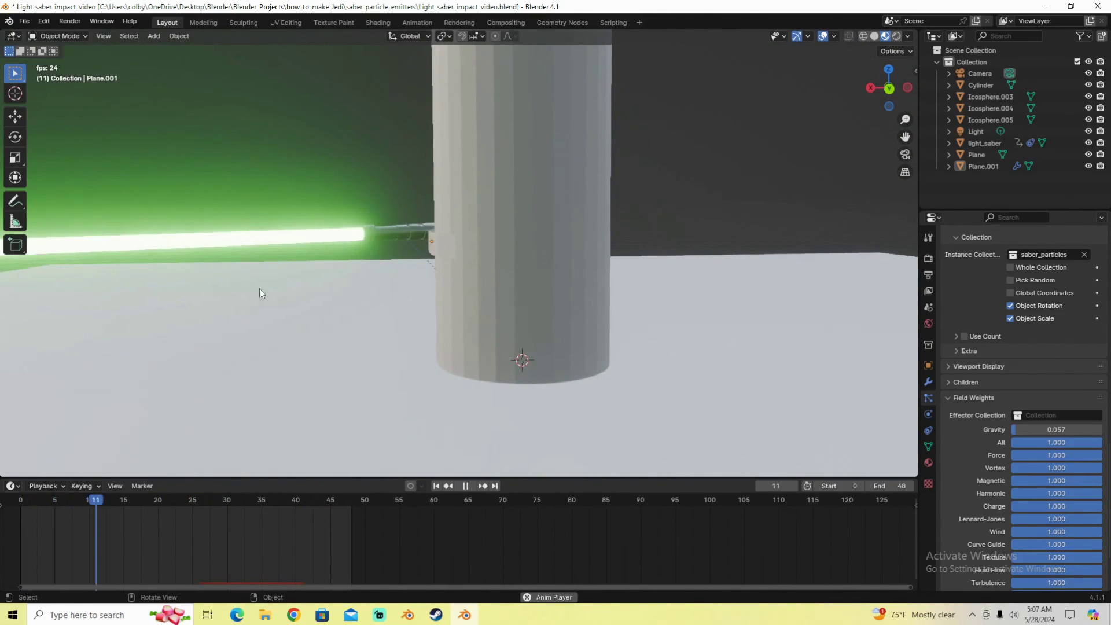
pyautogui.moveTo(451, 279); pyautogui.dragTo(467, 292, button='middle')
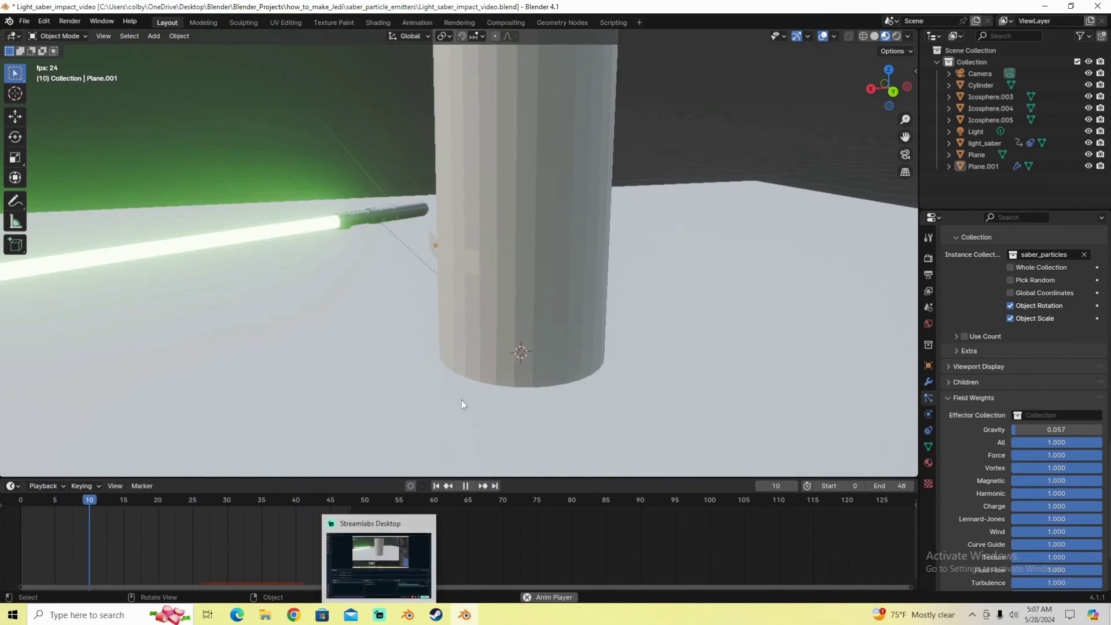
pyautogui.click(408, 616)
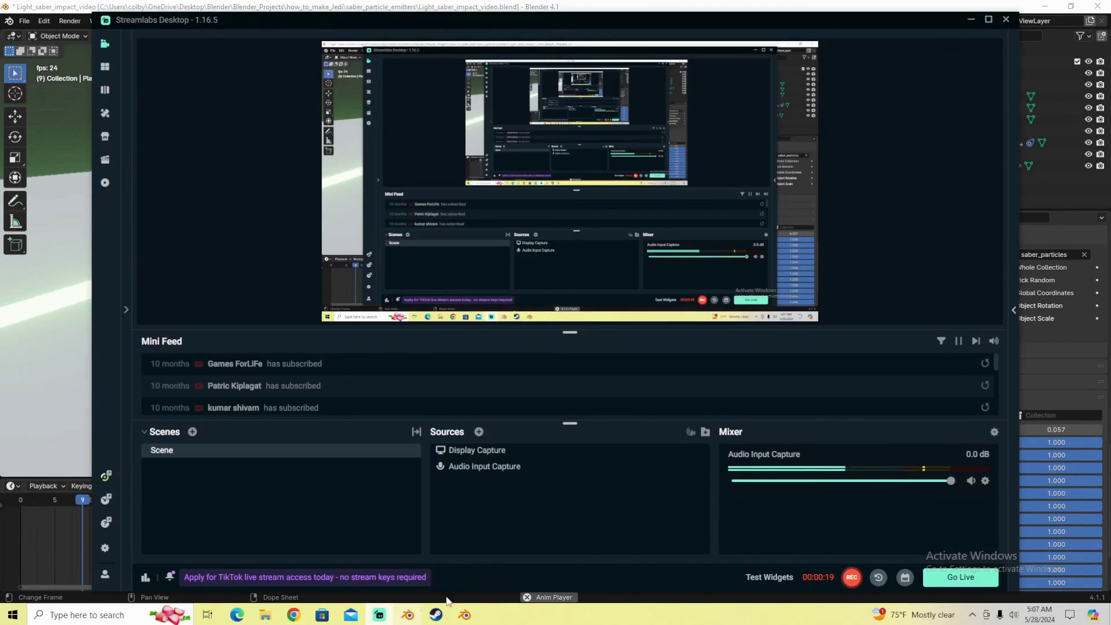